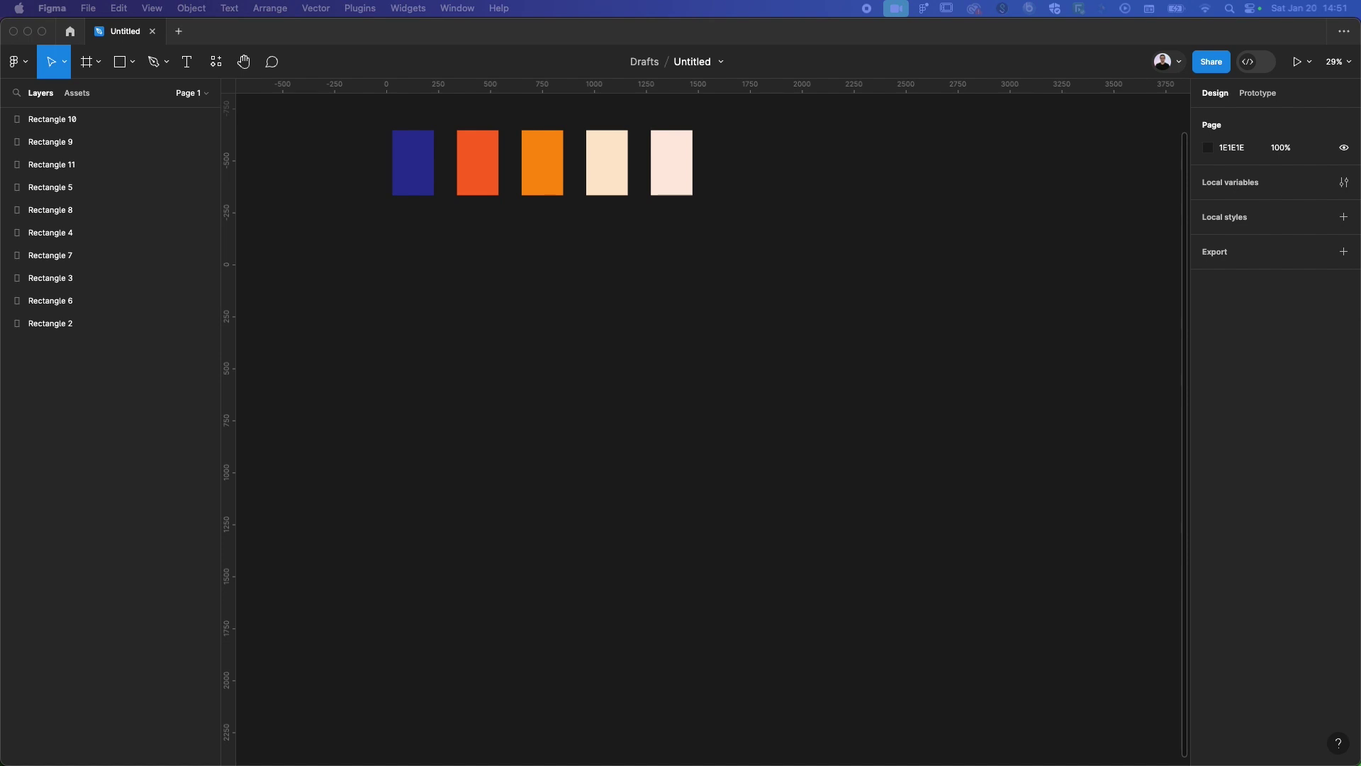
Draw a trial frame below the colour swatches, then delete it
scroll(635, 340, "up", 3)
scroll(636, 341, "left", 2)
scroll(842, 316, "up", 1)
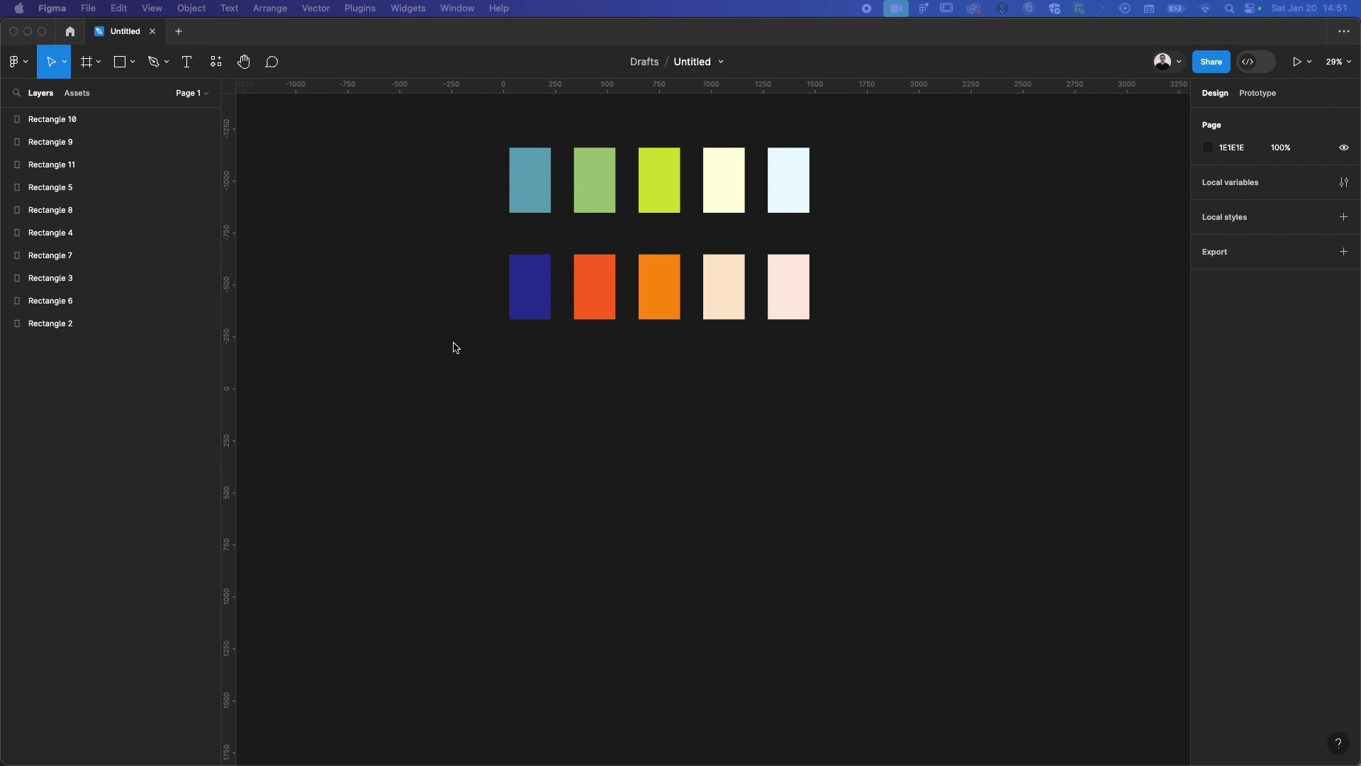
scroll(465, 297, "down", 2)
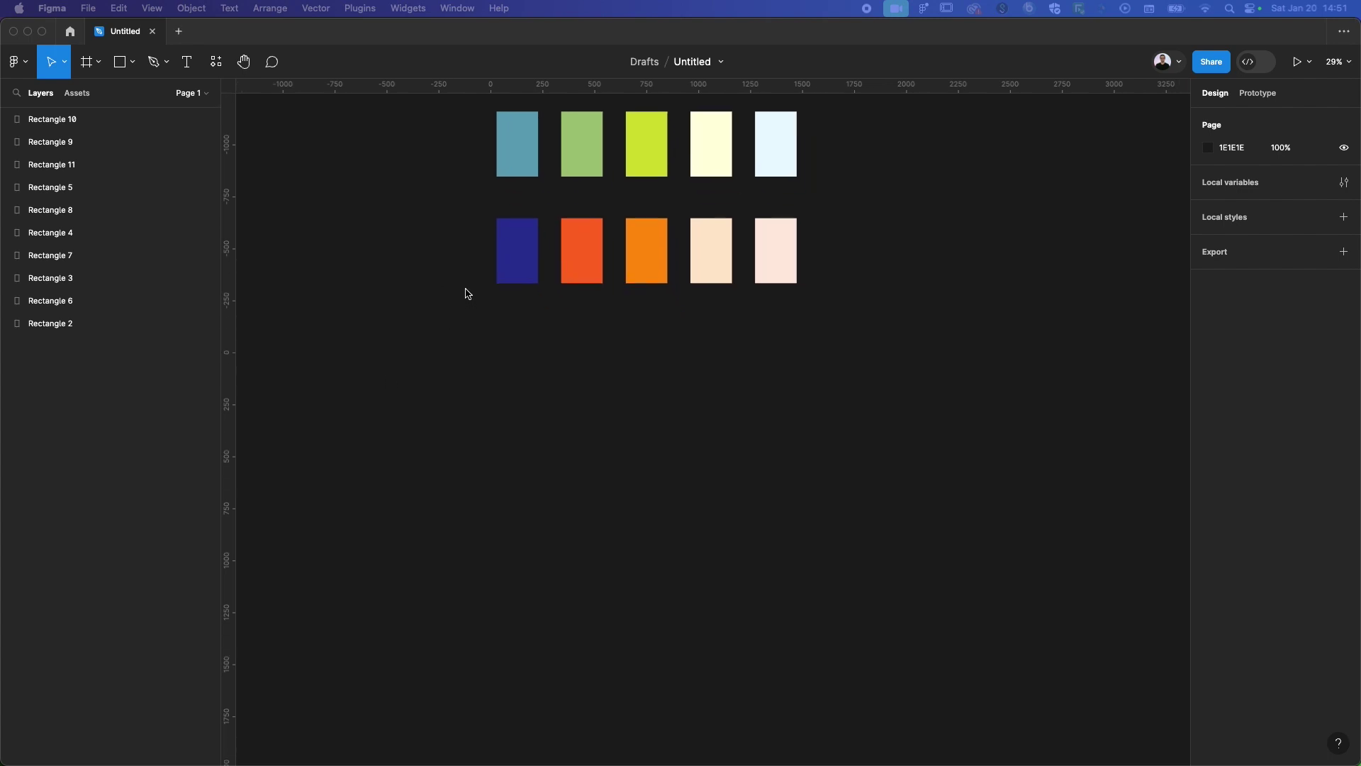
scroll(466, 293, "down", 3)
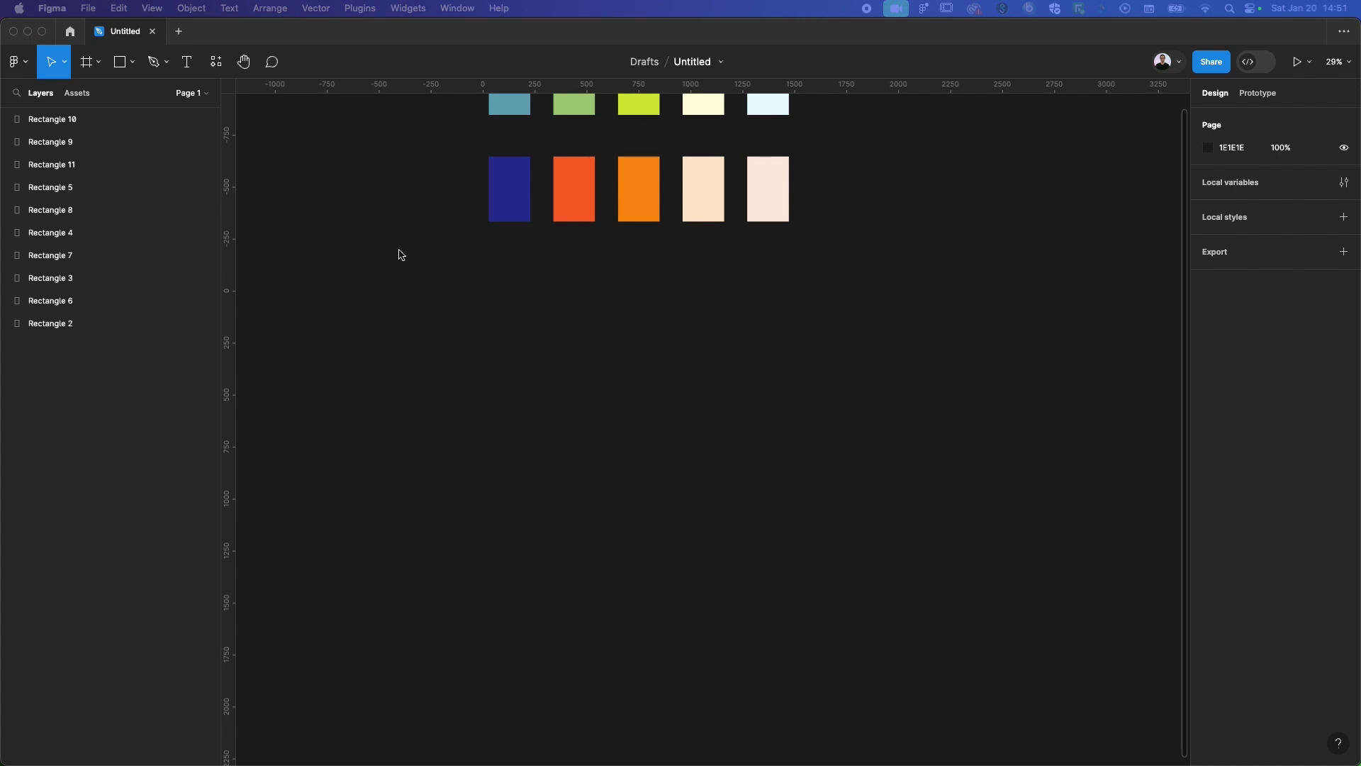
left_click(86, 65)
left_click(98, 65)
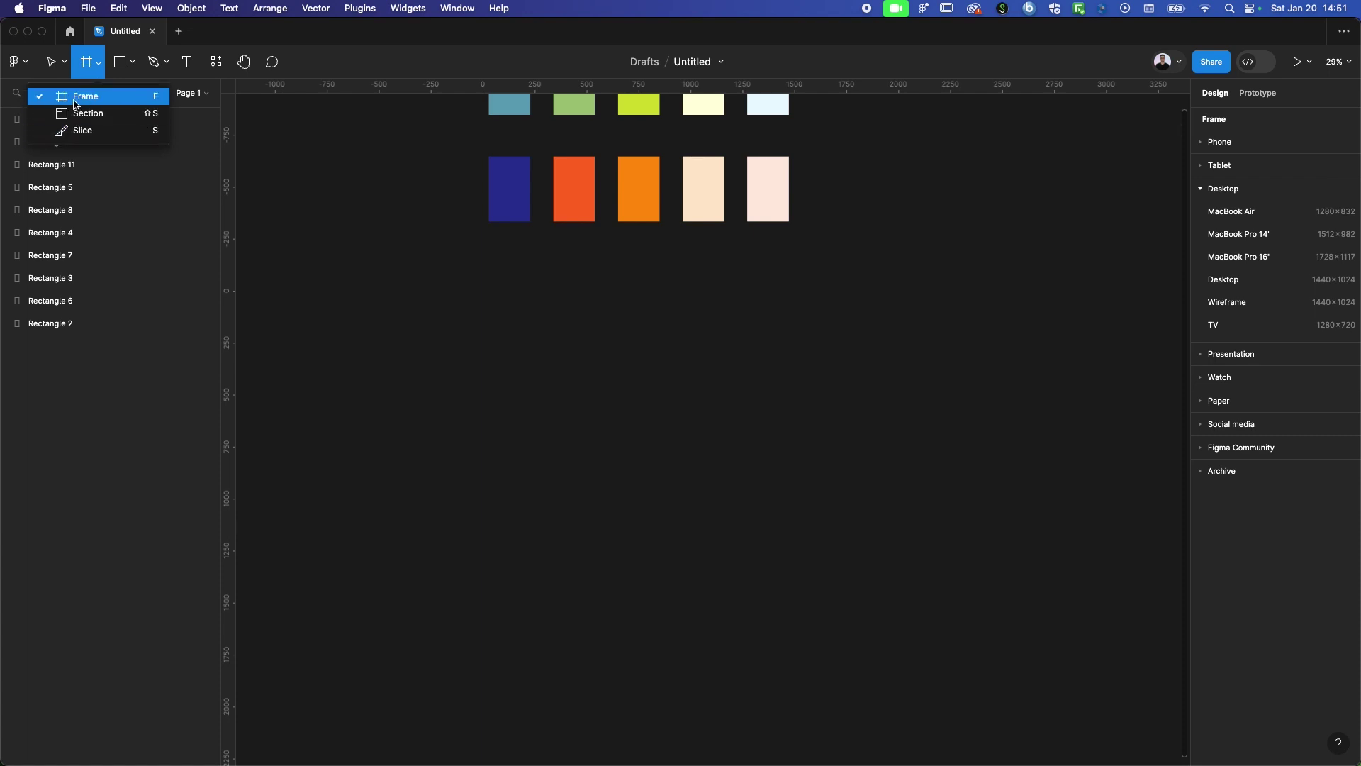
left_click(75, 100)
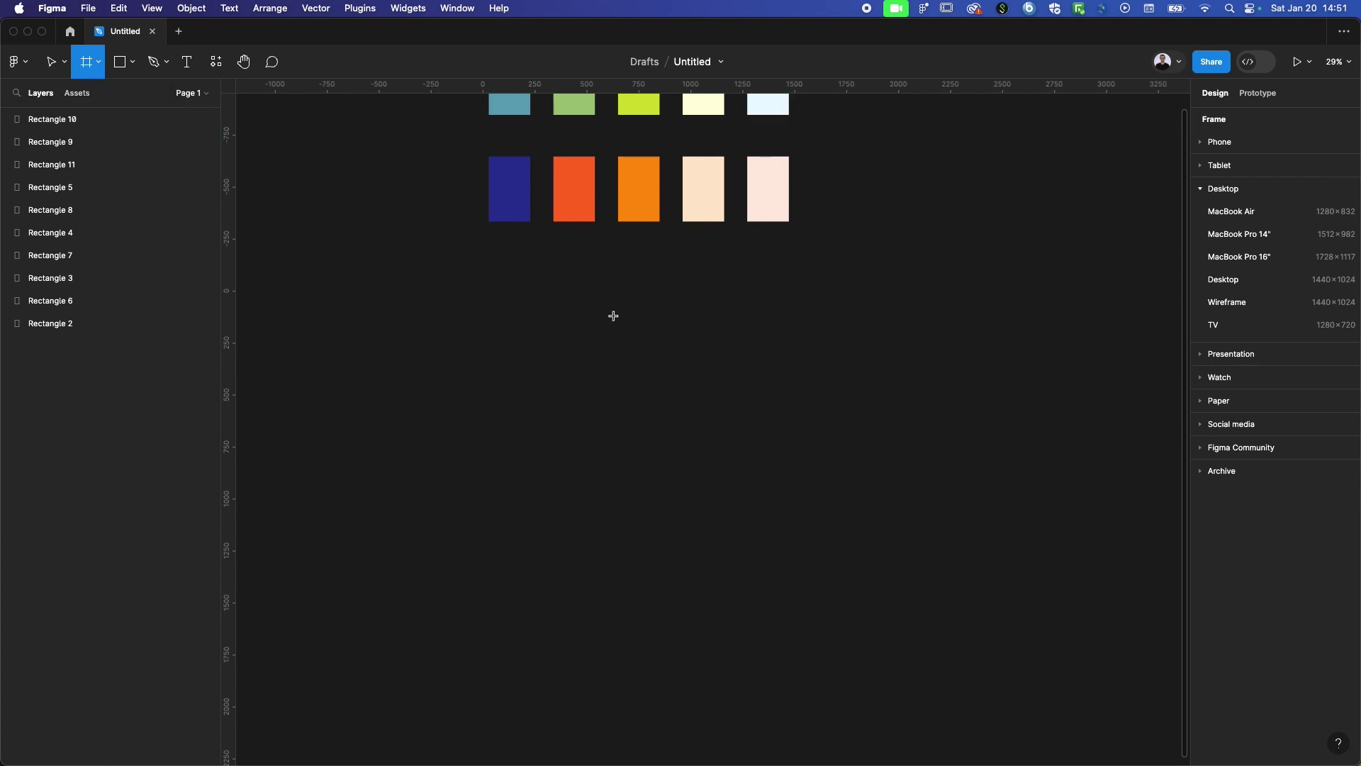
left_click(1209, 194)
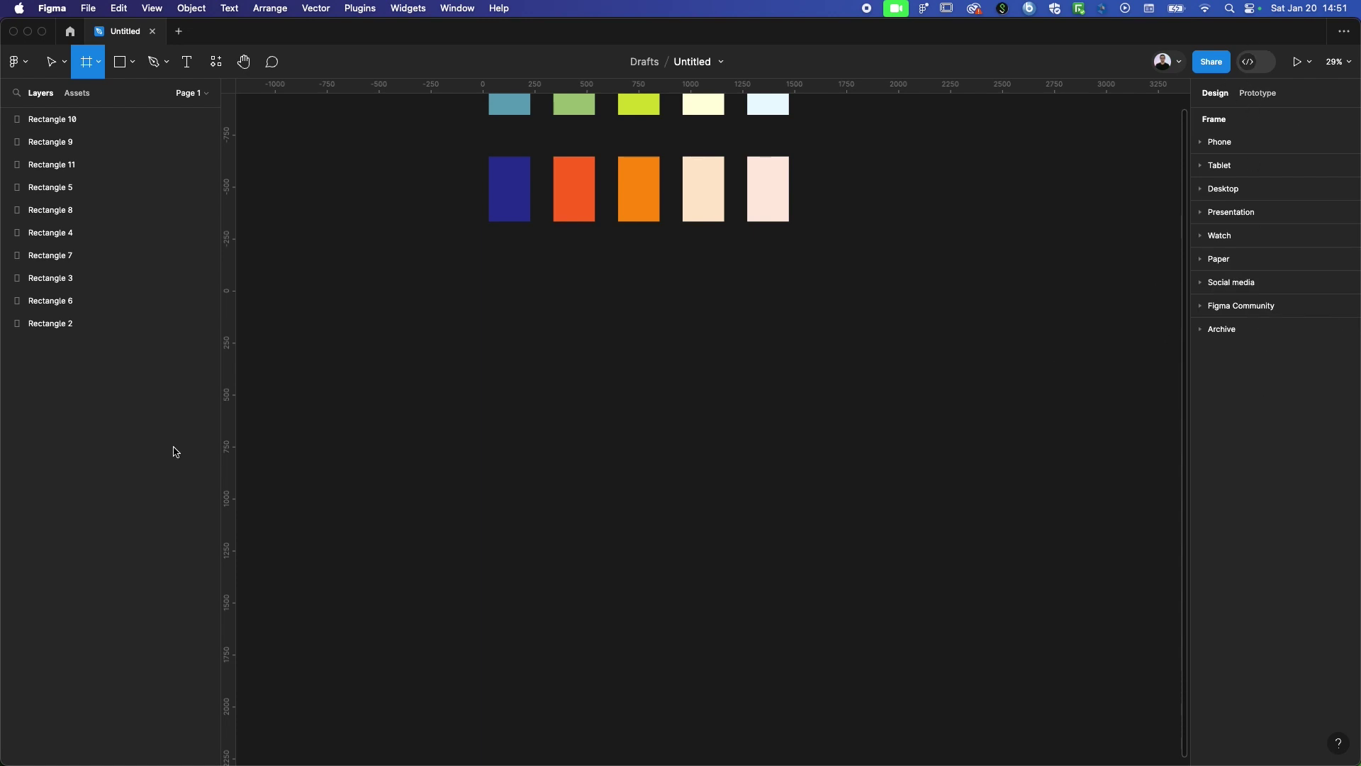
left_click_drag(437, 286, 996, 640)
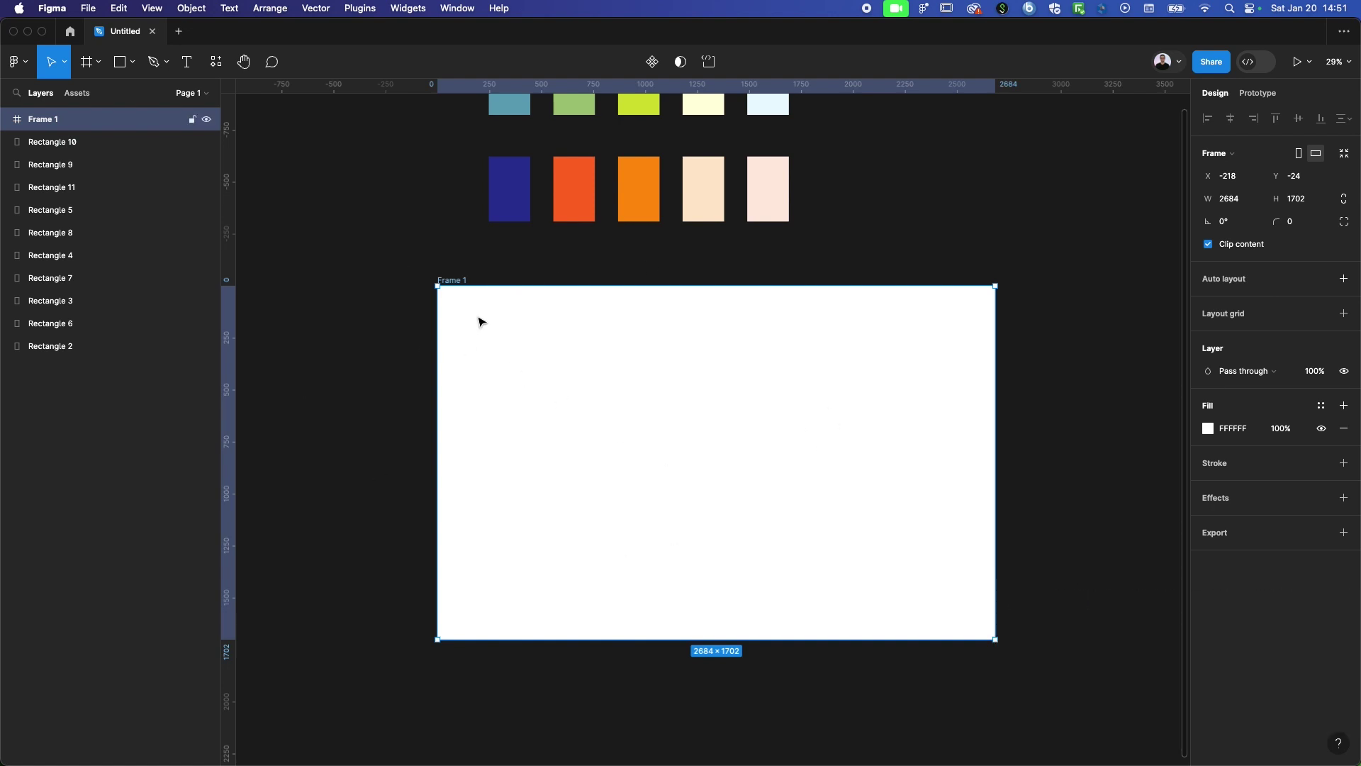
key("Delete")
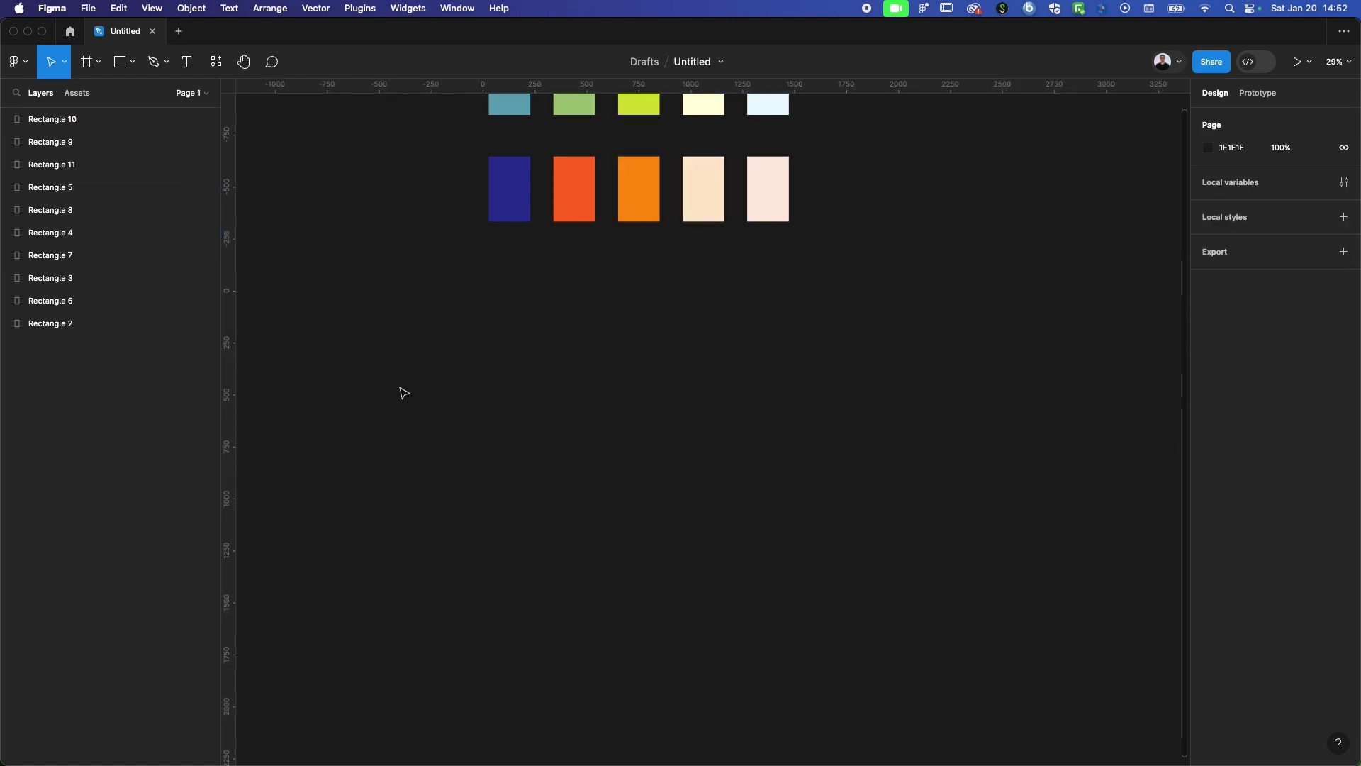
Add a MacBook Pro 16" (1728×1117) preset frame and move it up-left
key("f")
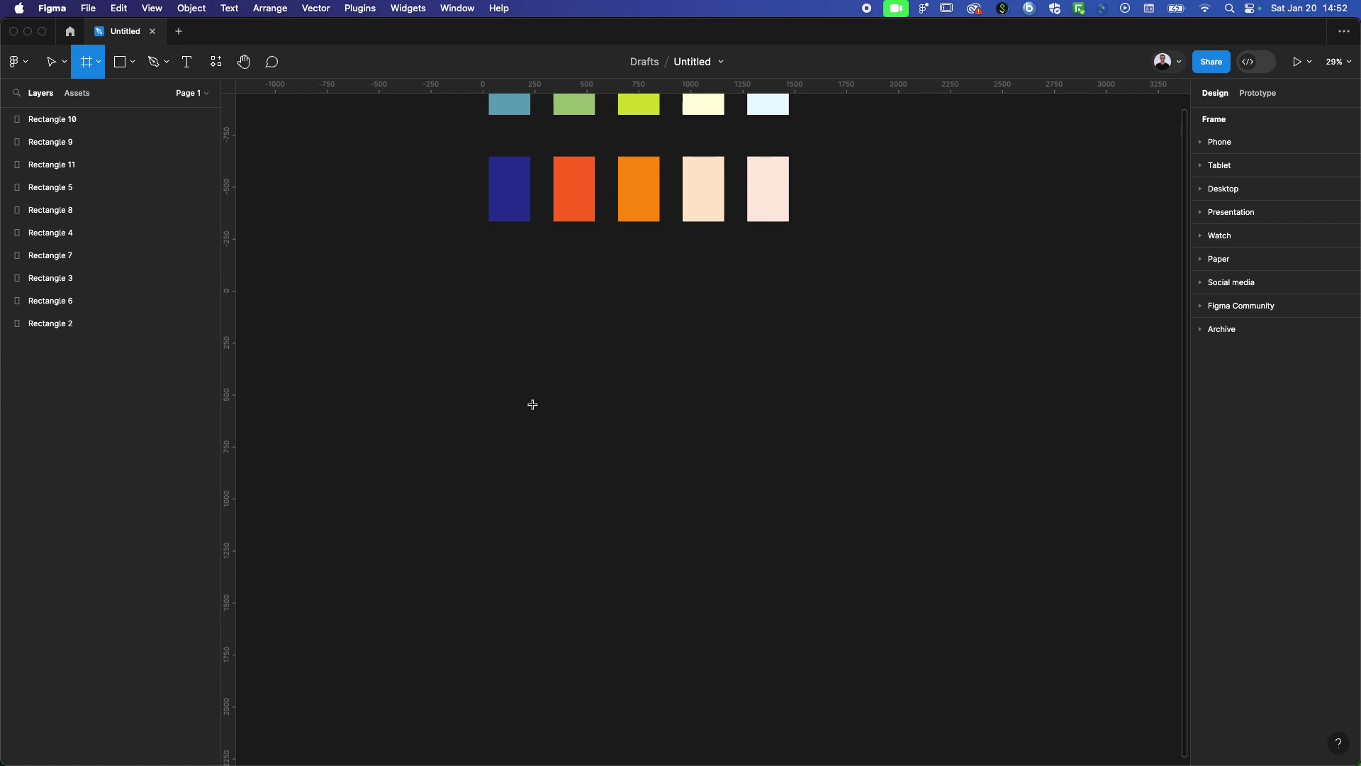
left_click(1205, 190)
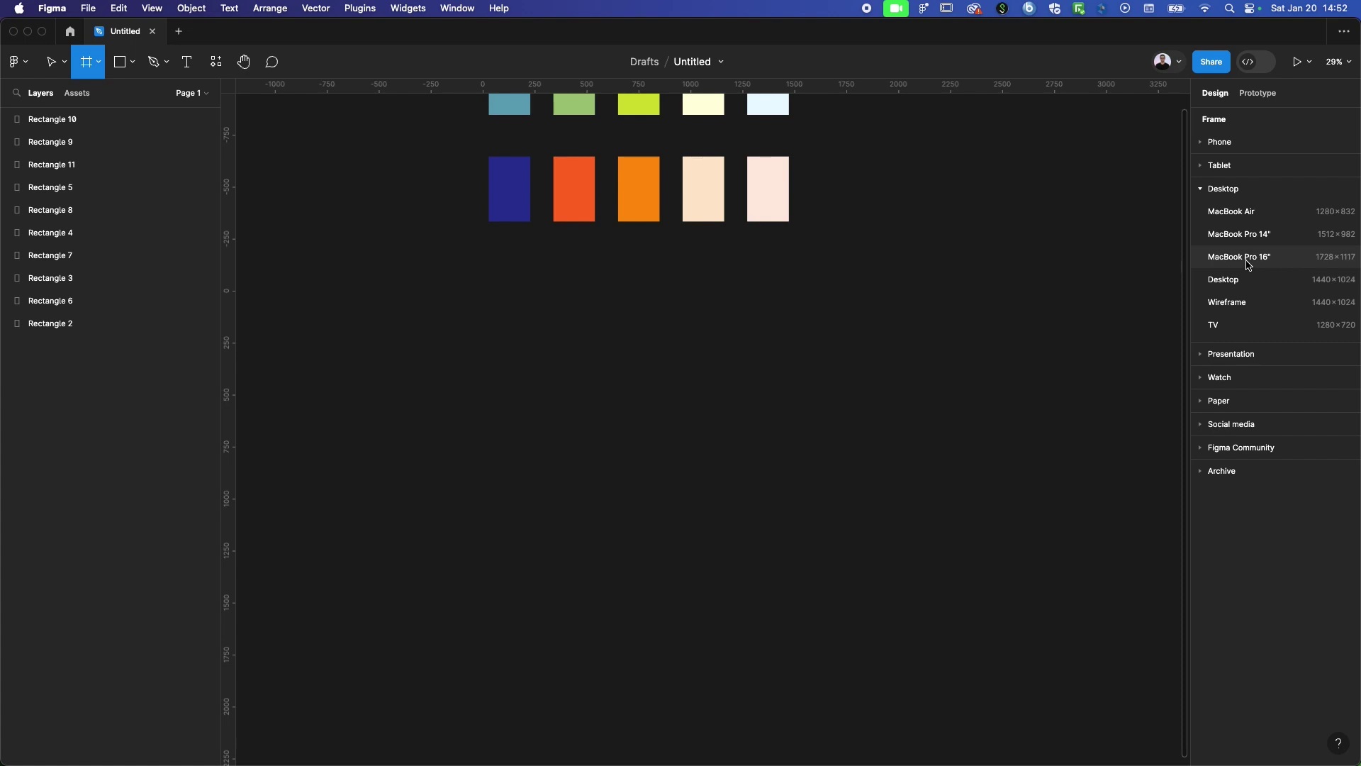
left_click(1248, 258)
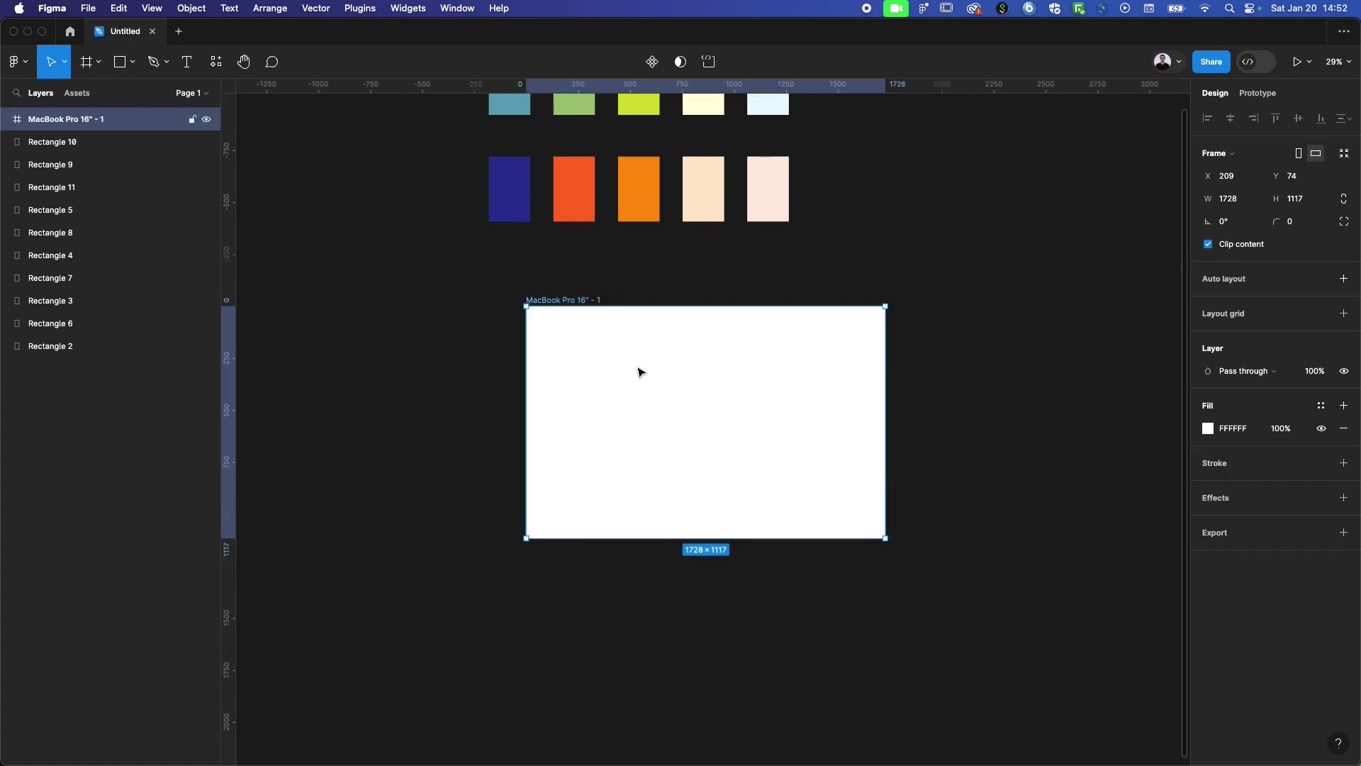
left_click_drag(612, 369, 573, 362)
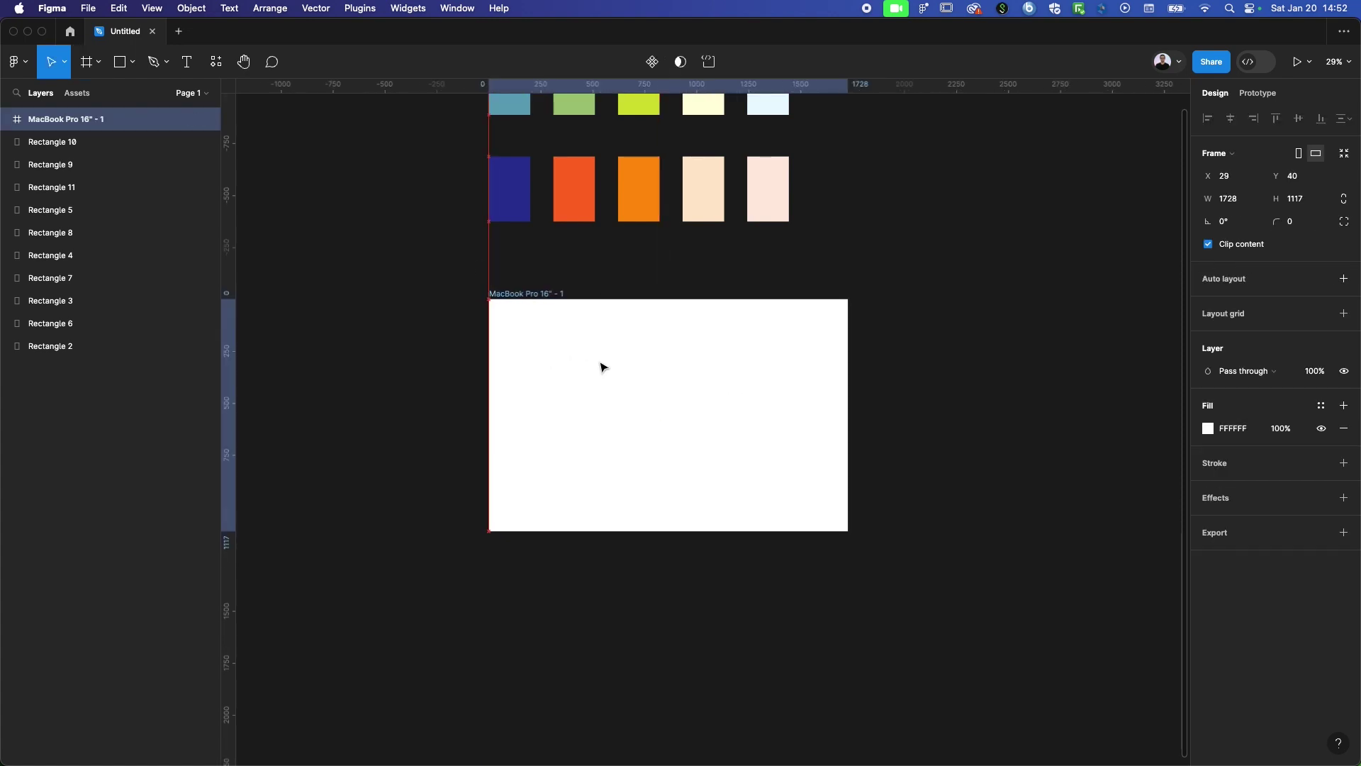
Set the MacBook frame's white fill opacity to 50%
left_click(390, 353)
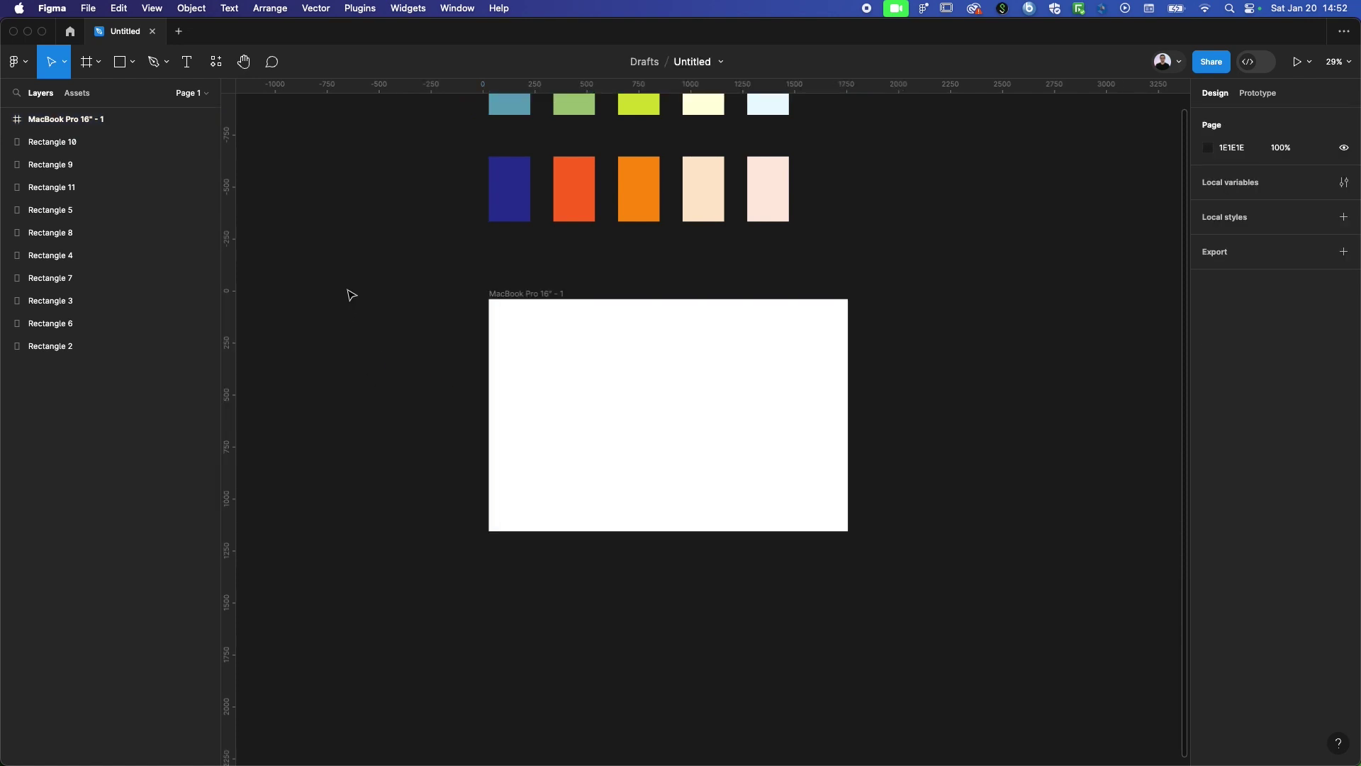
left_click(652, 339)
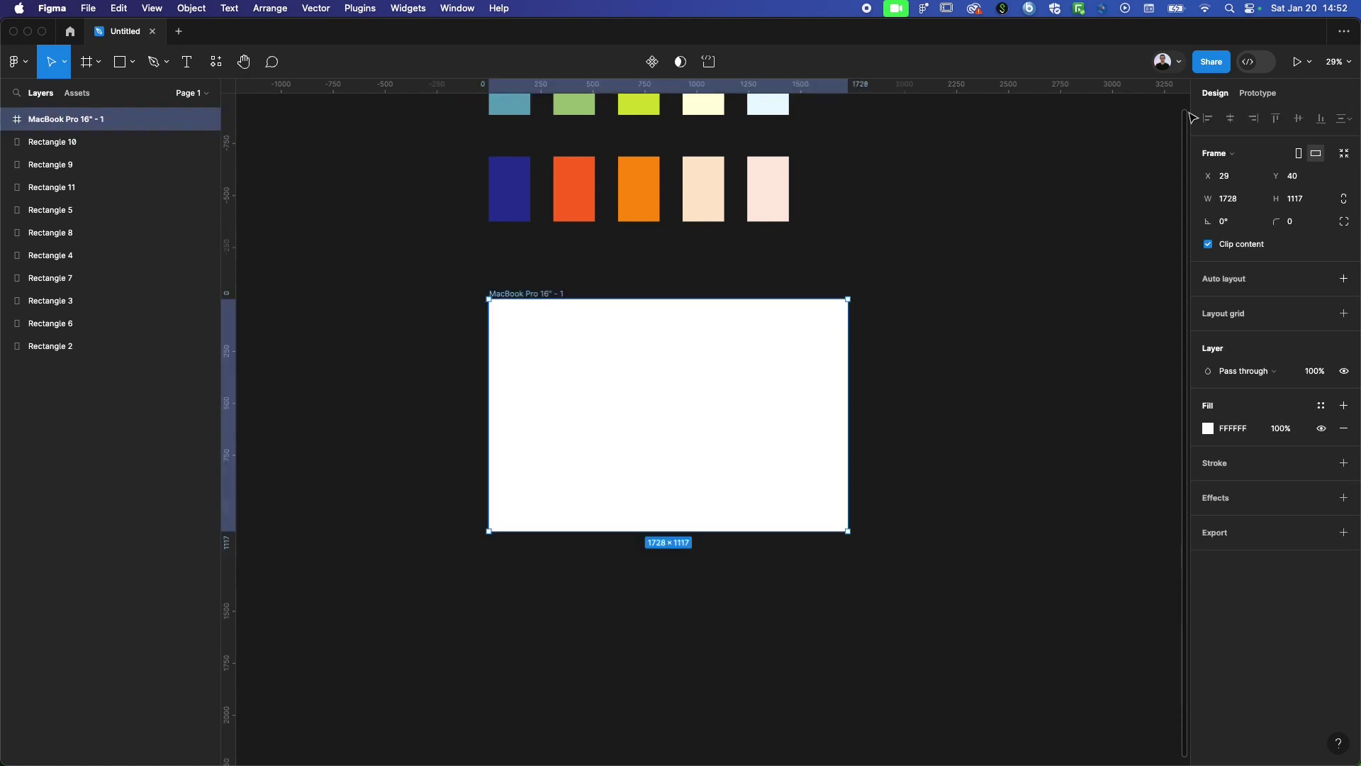
left_click(978, 434)
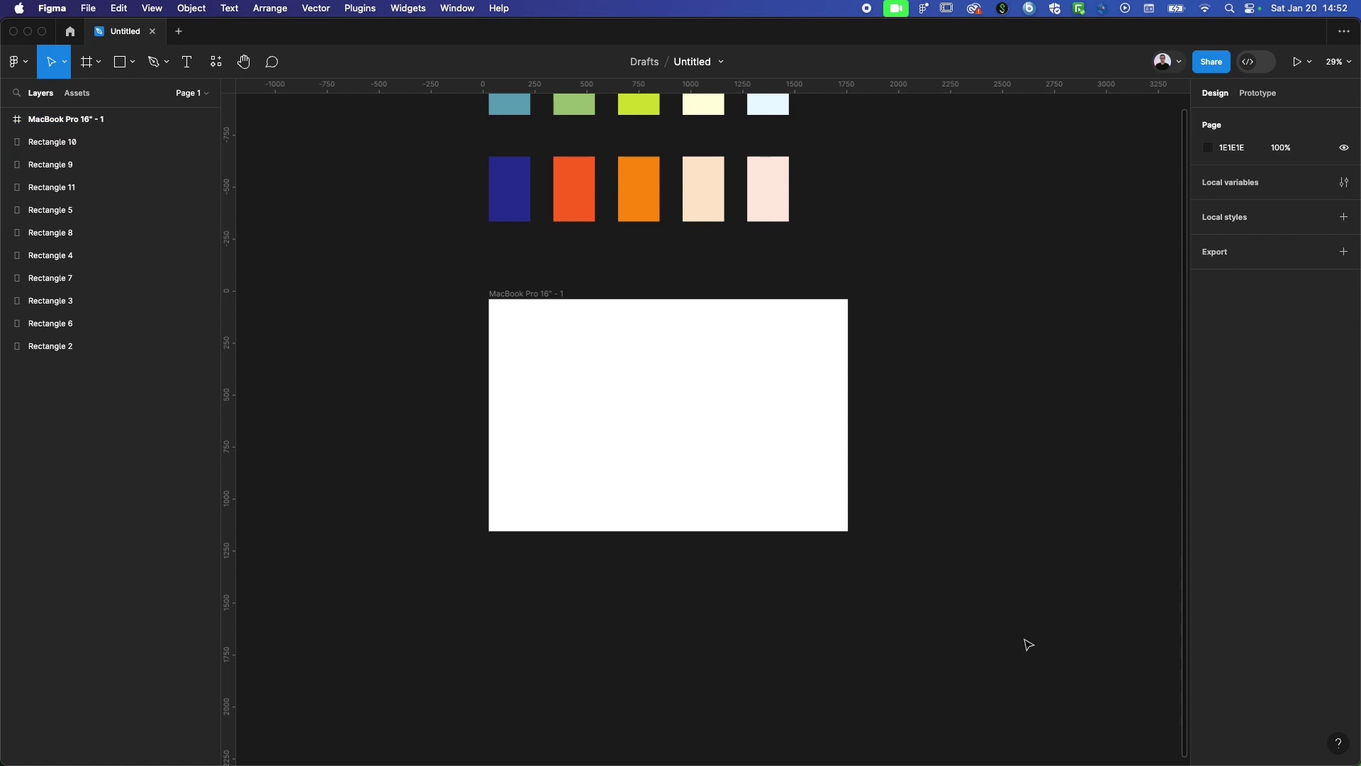
left_click(744, 466)
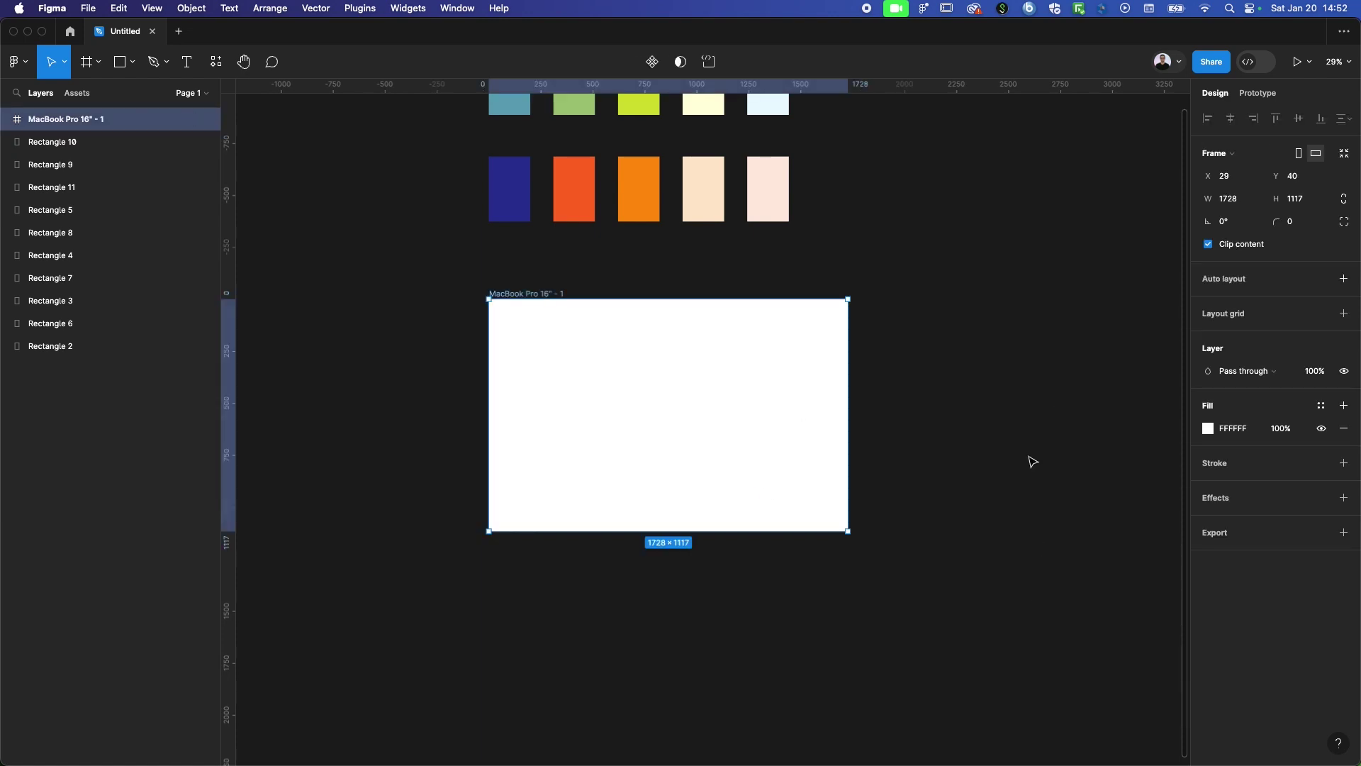
scroll(468, 296, "up", 2)
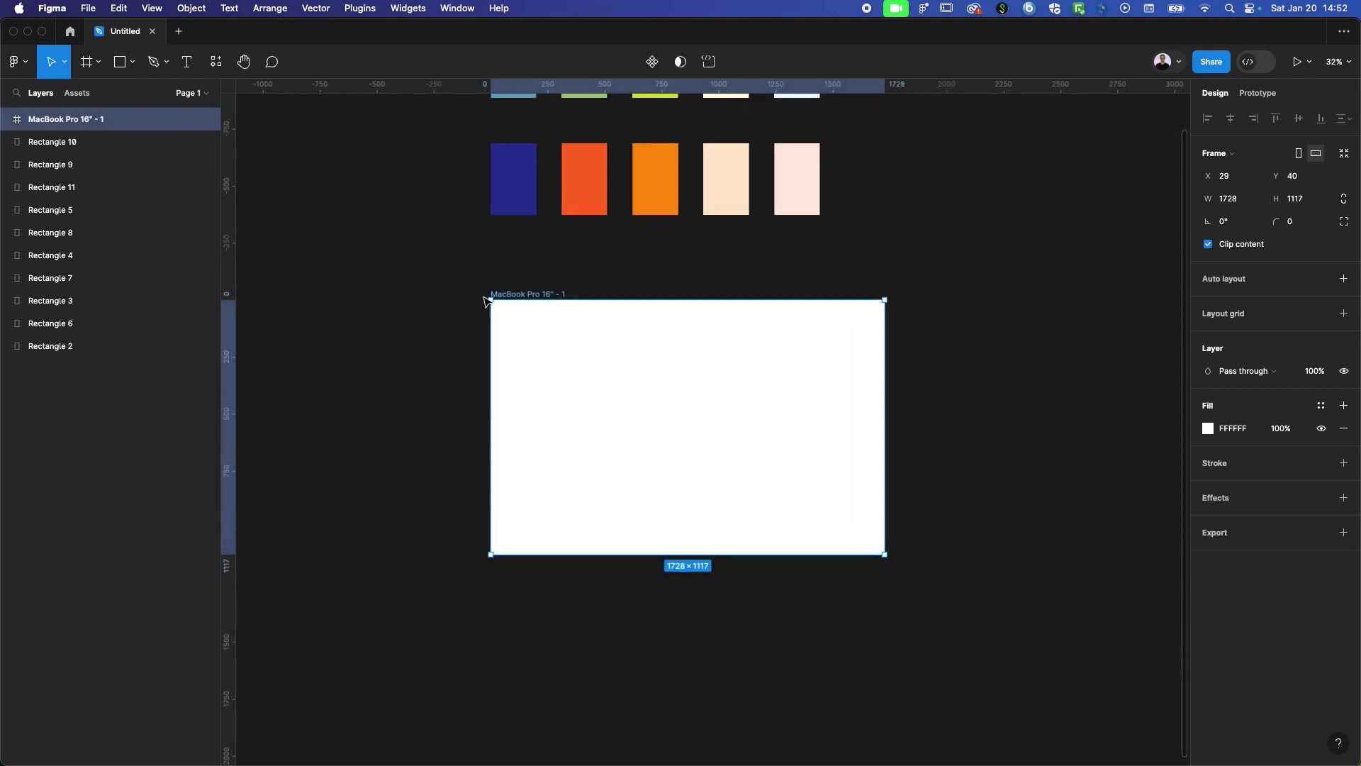
scroll(678, 355, "up", 1)
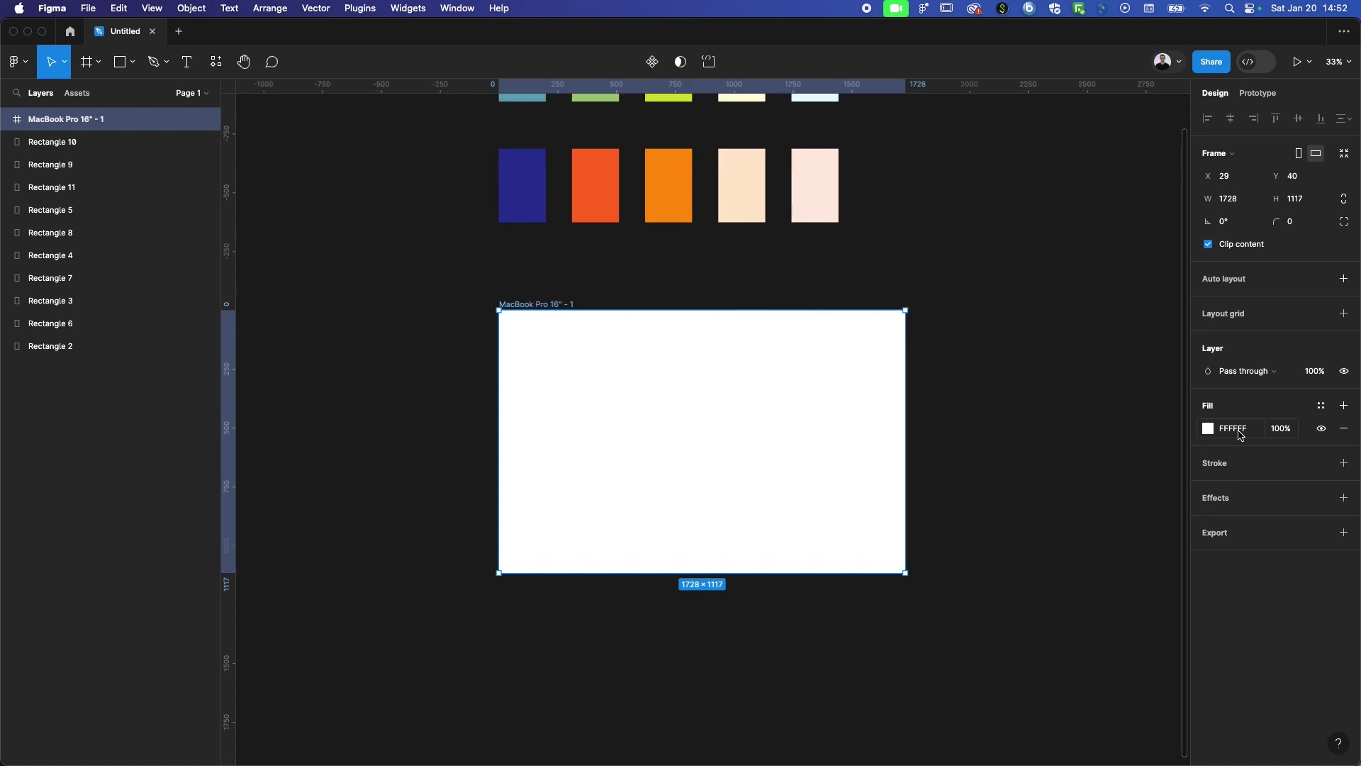
left_click(1283, 430)
type("50")
key("Return")
Undo a trial move and restore the fill opacity to 100%
mouse_move(817, 418)
left_mouse_down()
mouse_move(879, 309)
mouse_move(892, 351)
left_mouse_up()
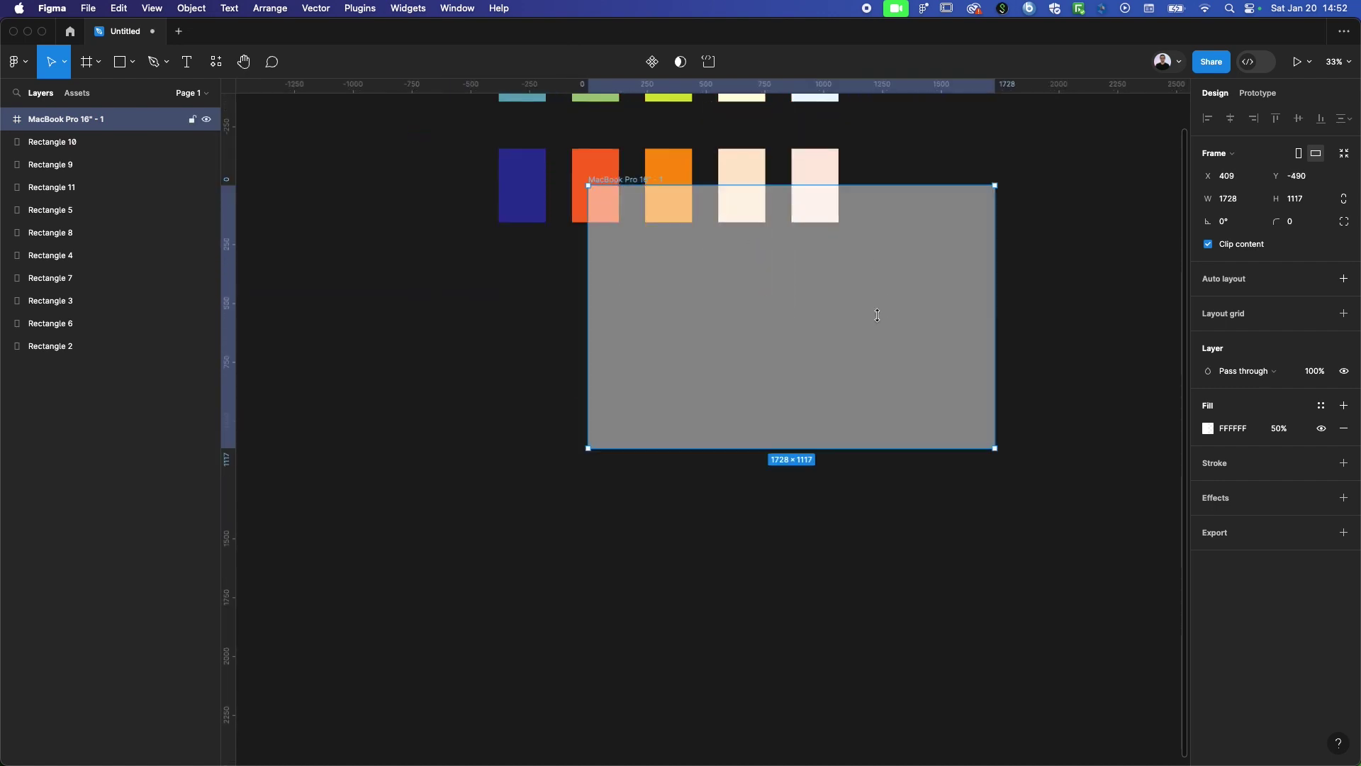
key("ctrl+z")
left_click(1277, 428)
type("100")
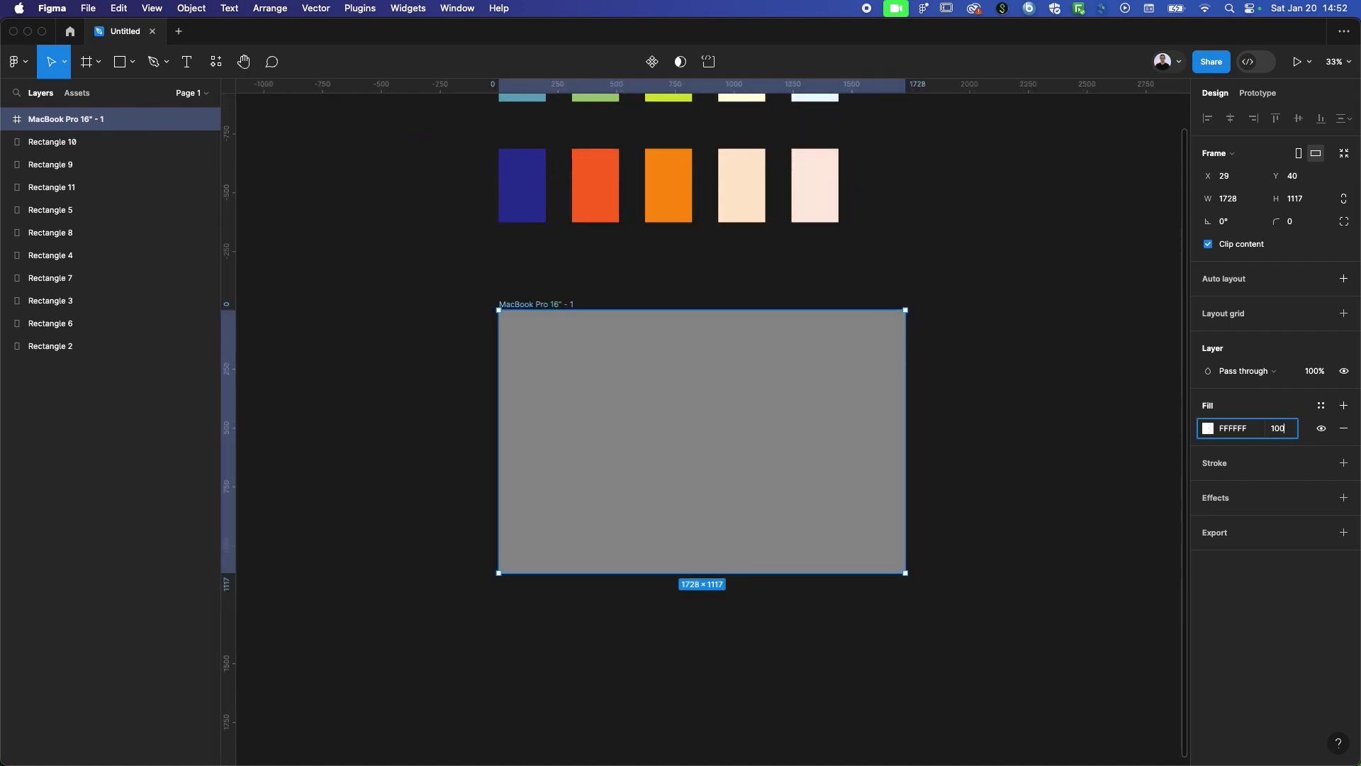
key("Return")
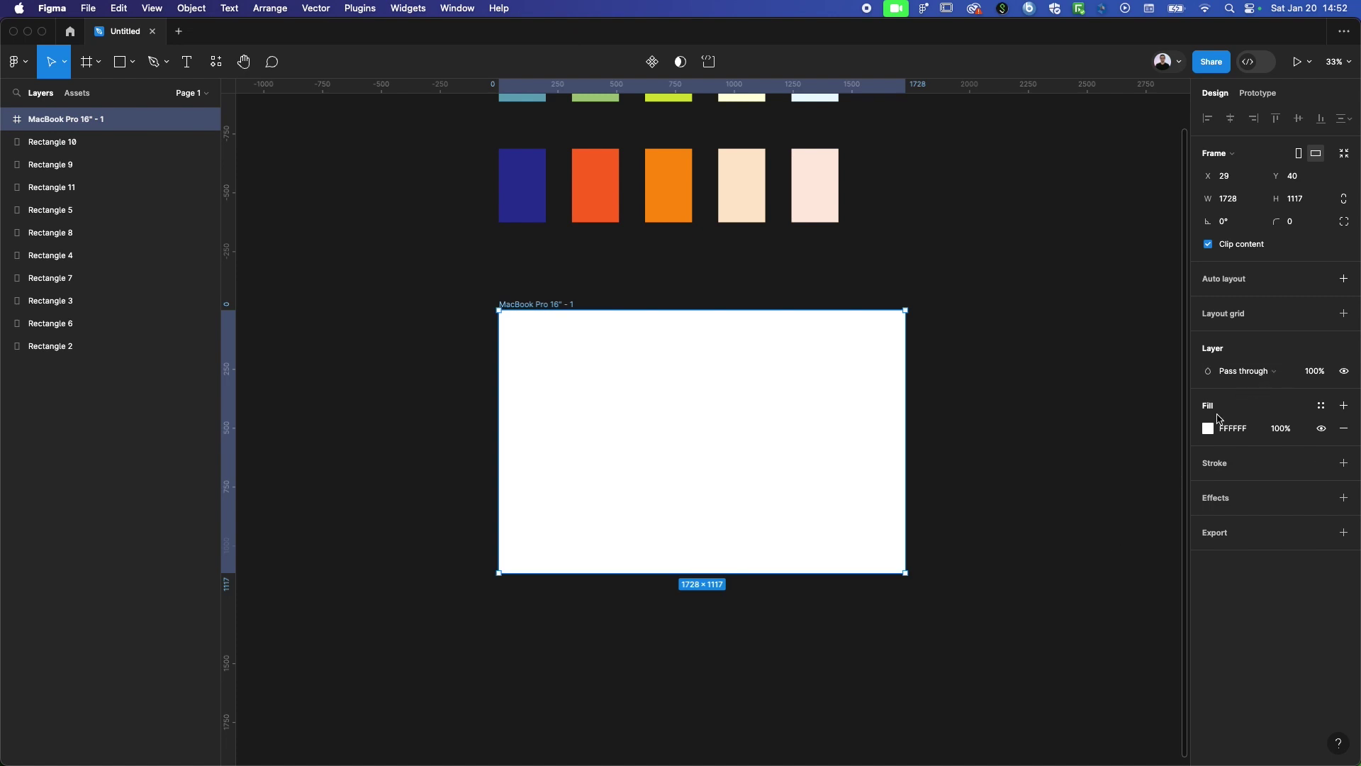
scroll(751, 259, "down", 2)
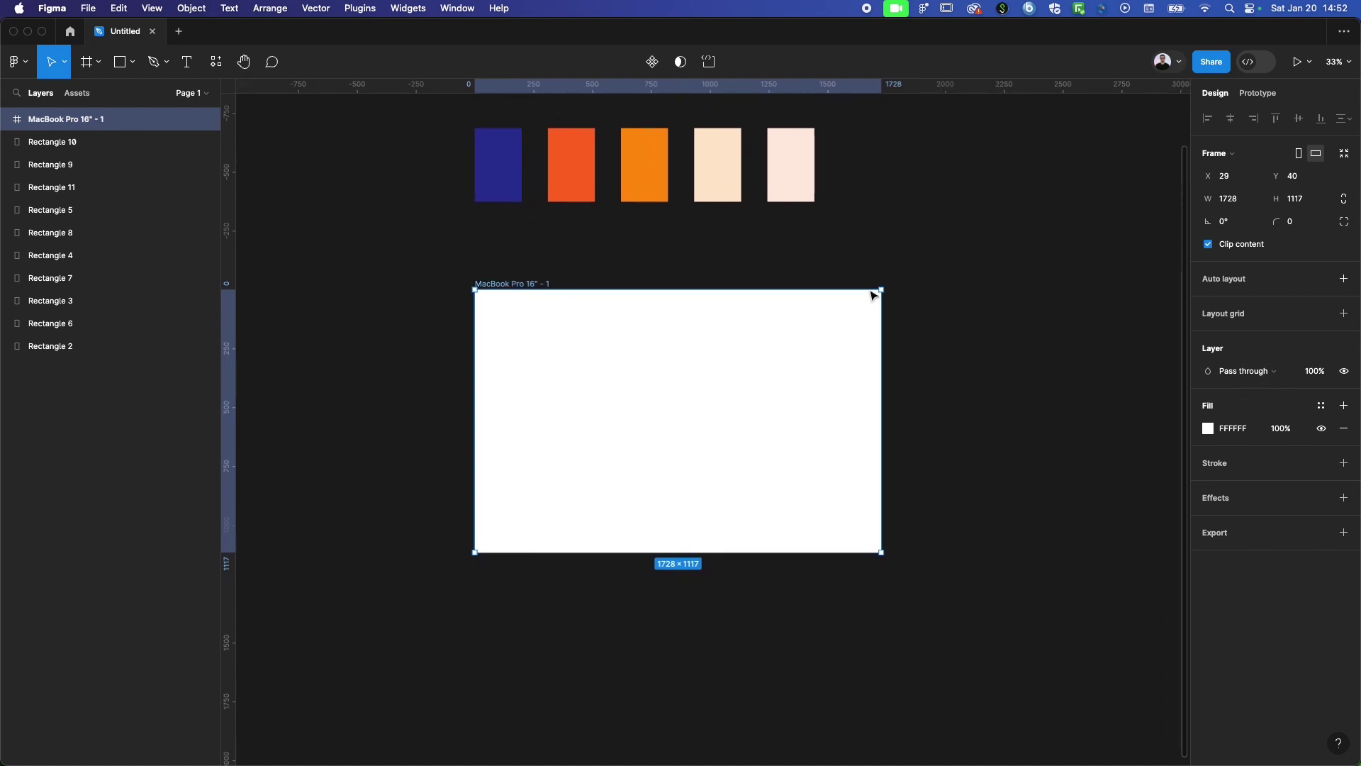
Eyedrop dark blue 2B3499 from the first swatch as the MacBook frame's fill
left_click(1209, 429)
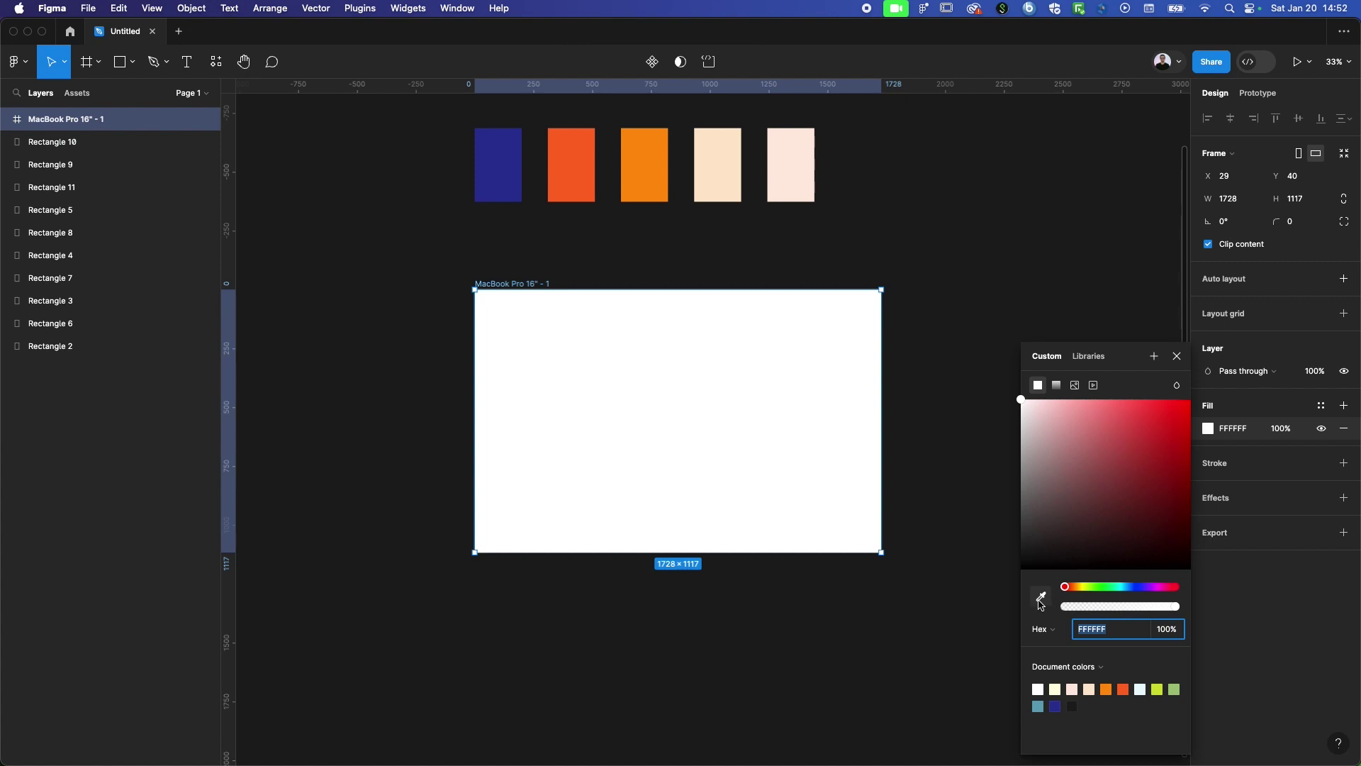
left_click(1040, 604)
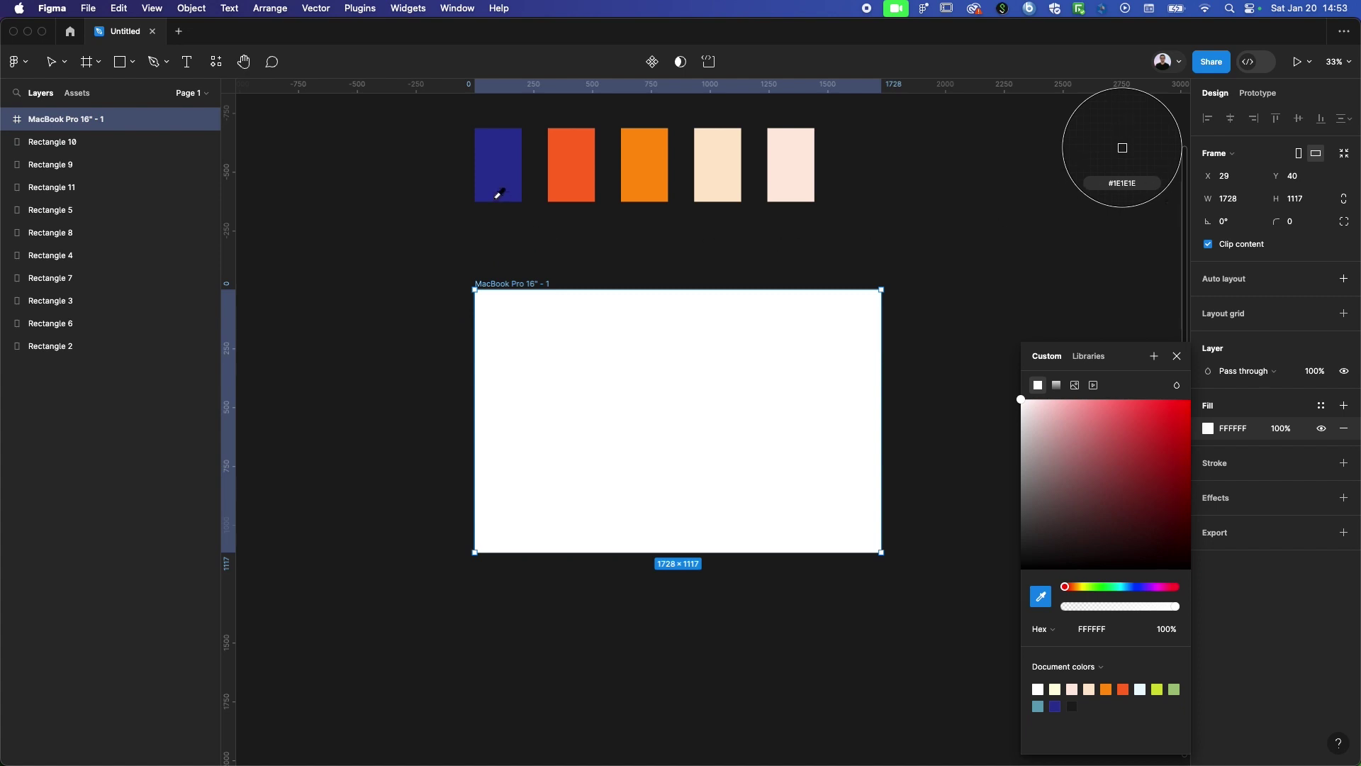
left_click(501, 173)
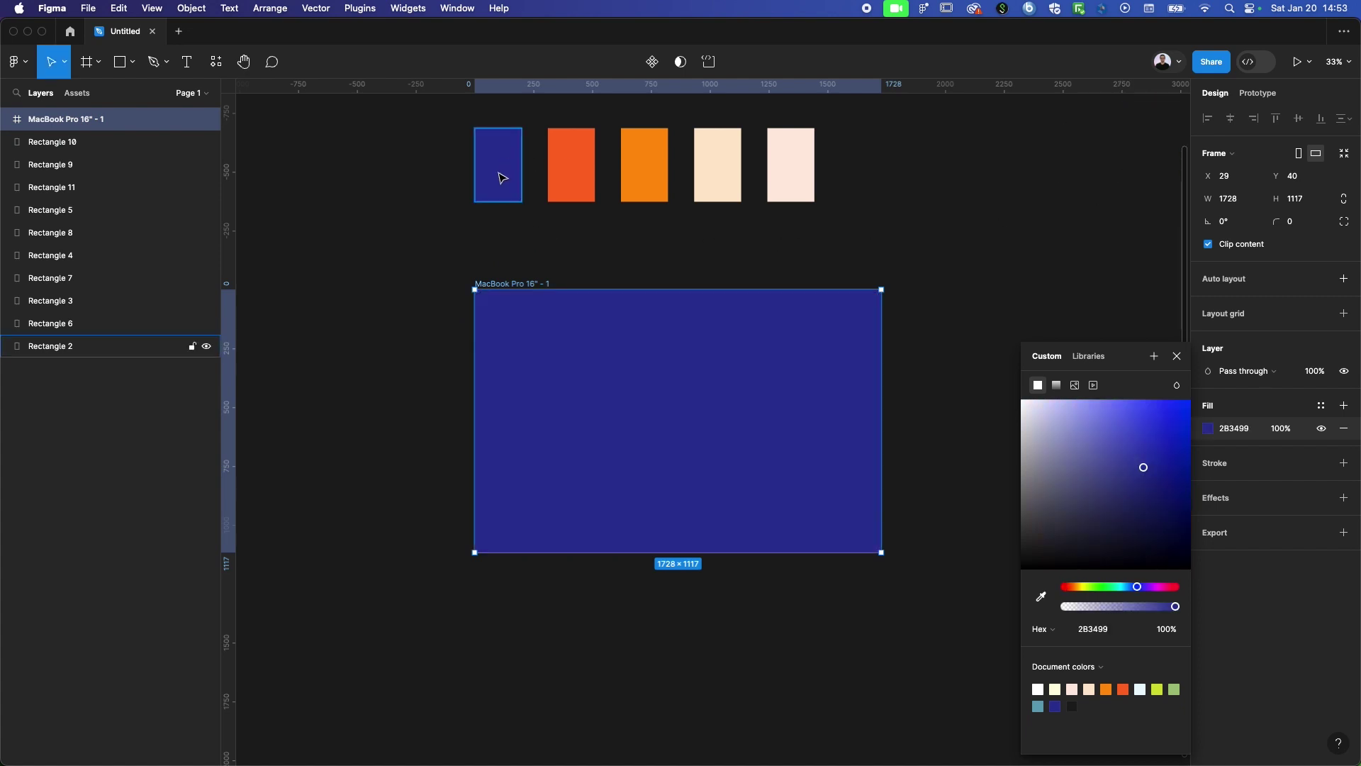
left_click(441, 303)
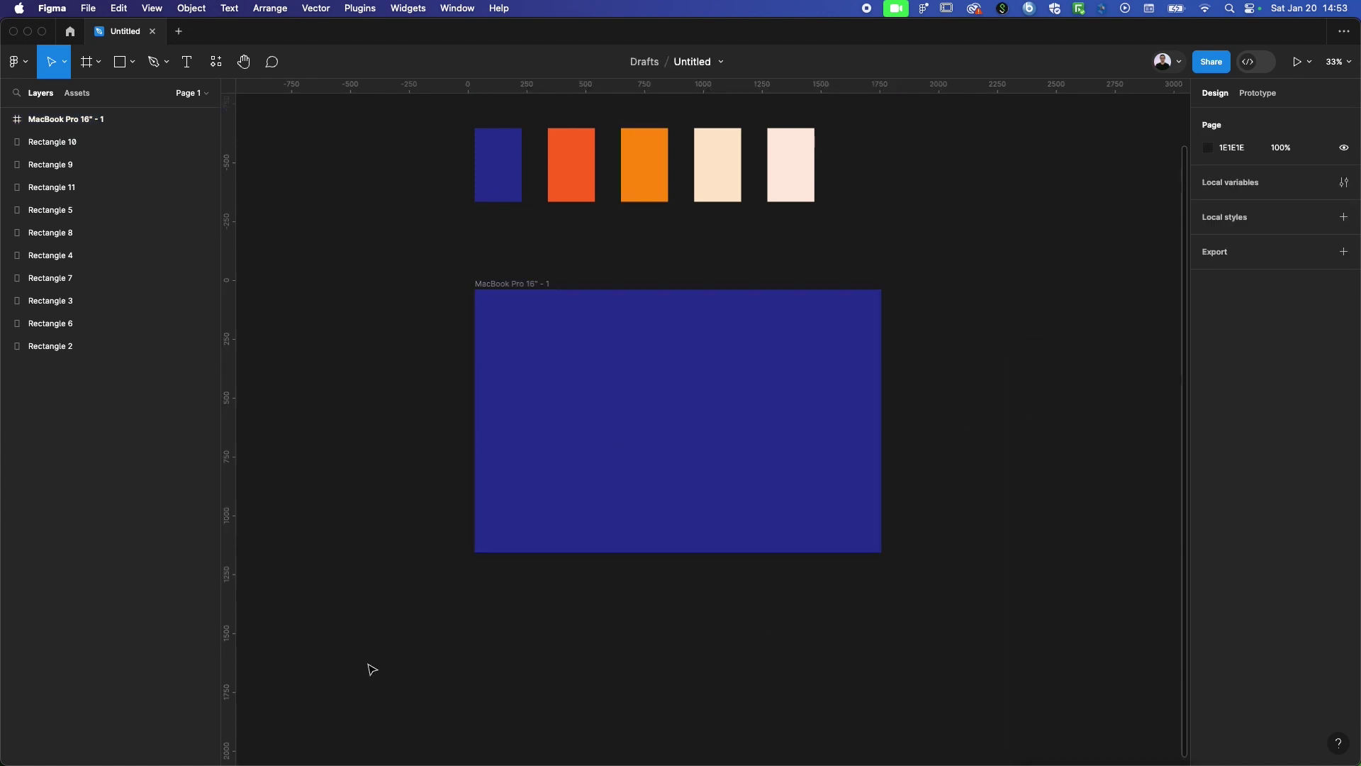
scroll(397, 496, "right", 2)
scroll(397, 497, "down", 1)
left_click(410, 323)
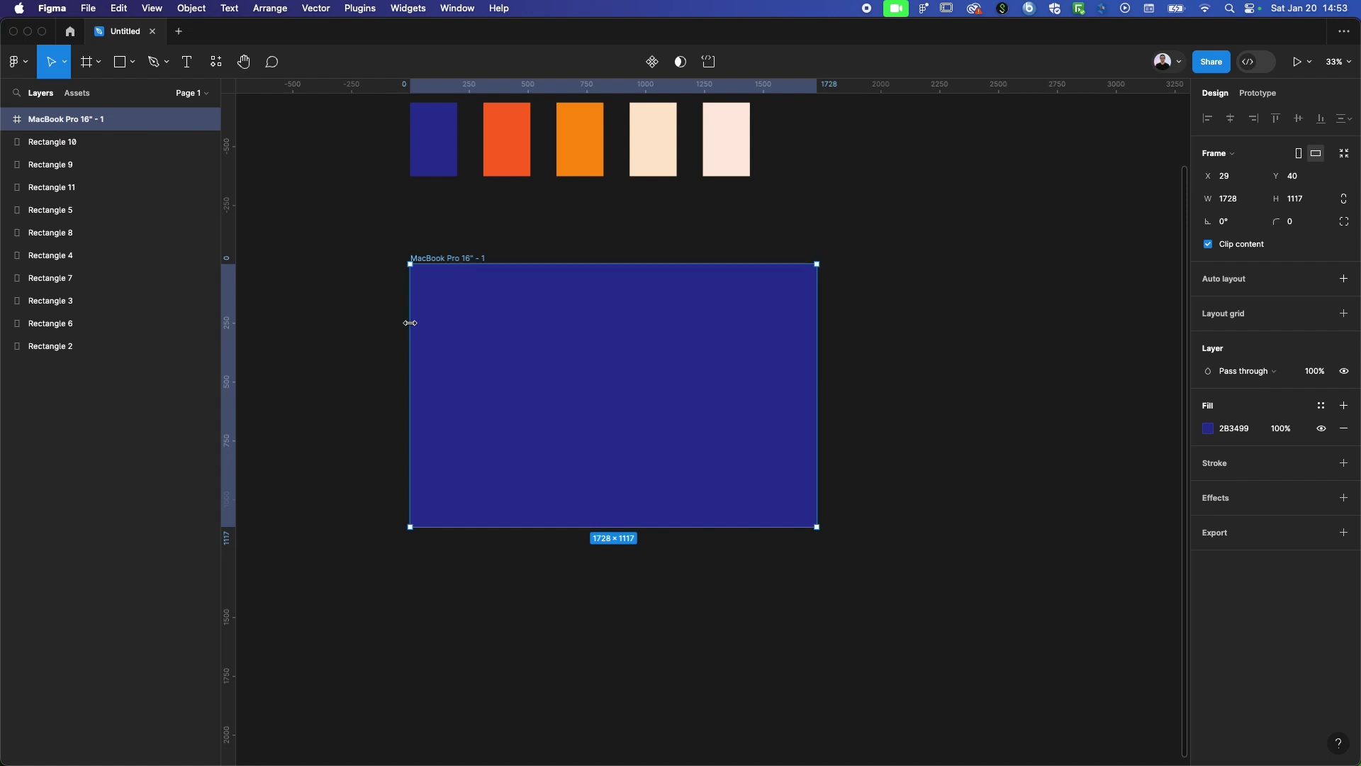
Draw a 757×986 Frame 1 inside the MacBook frame
left_click(390, 281)
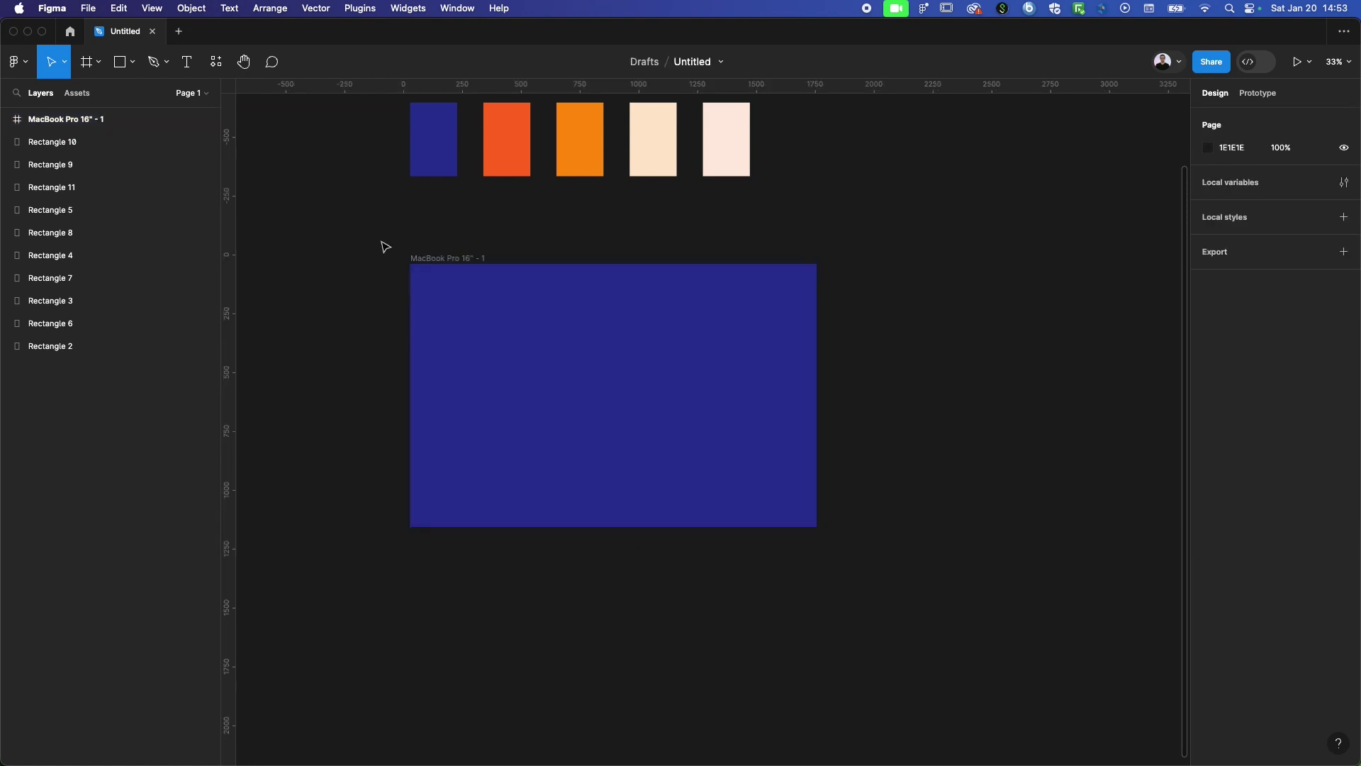
left_click(99, 62)
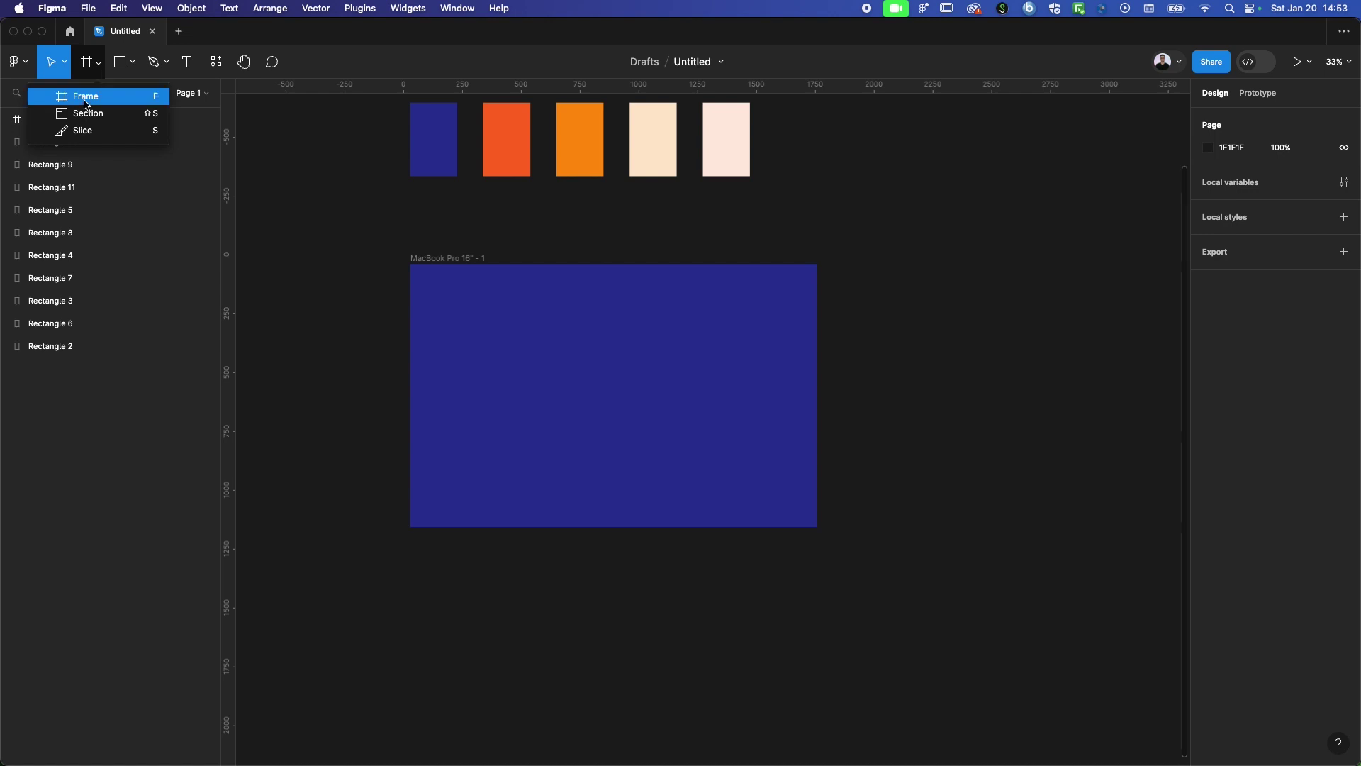
left_click(86, 97)
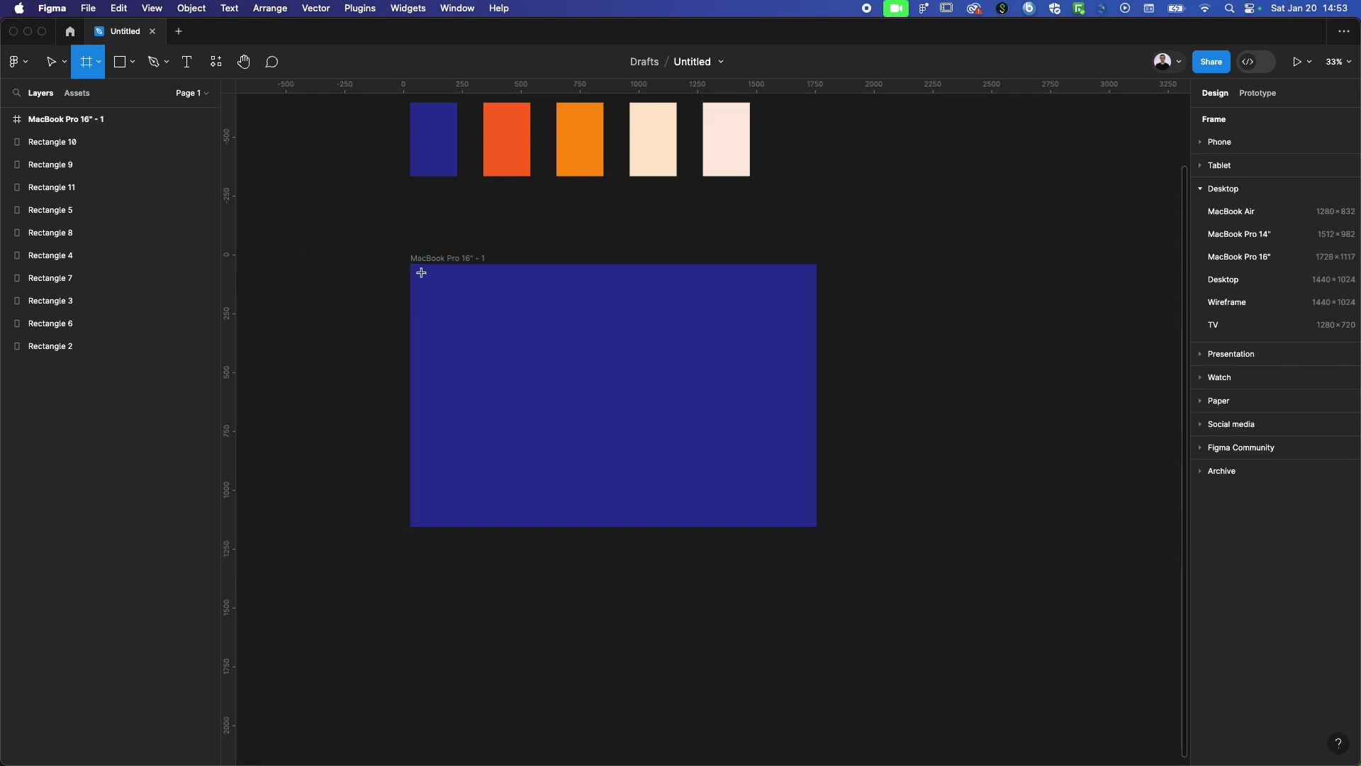
left_click_drag(428, 278, 605, 512)
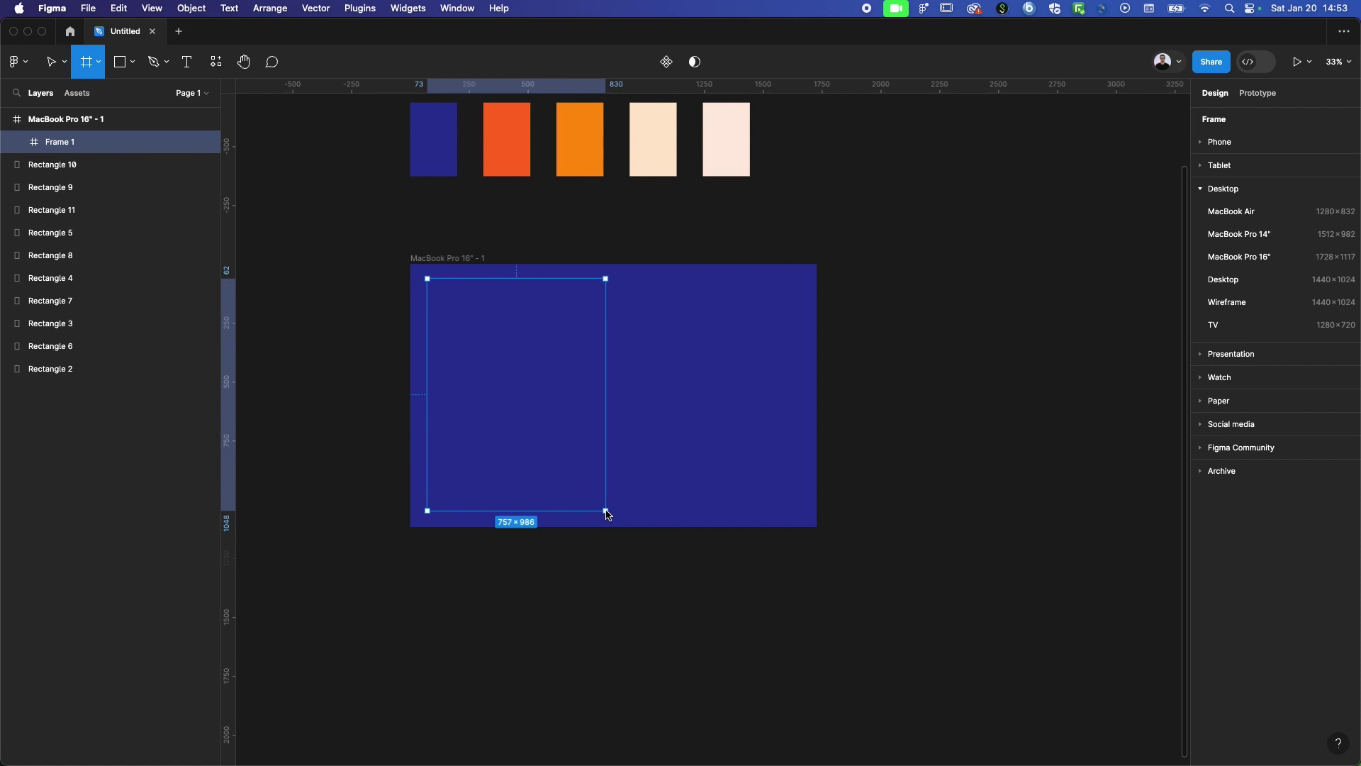
left_click_drag(607, 512, 606, 512)
left_click(859, 404)
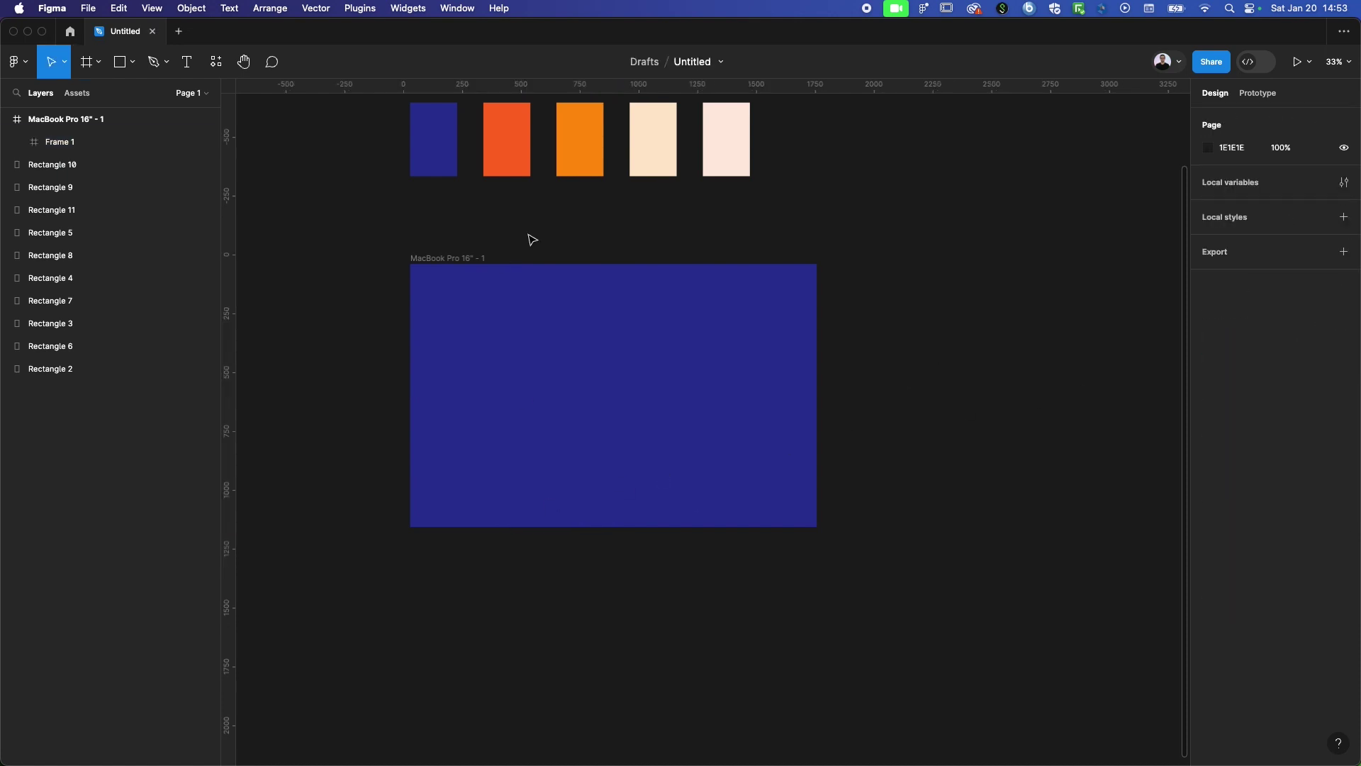
left_click(564, 338)
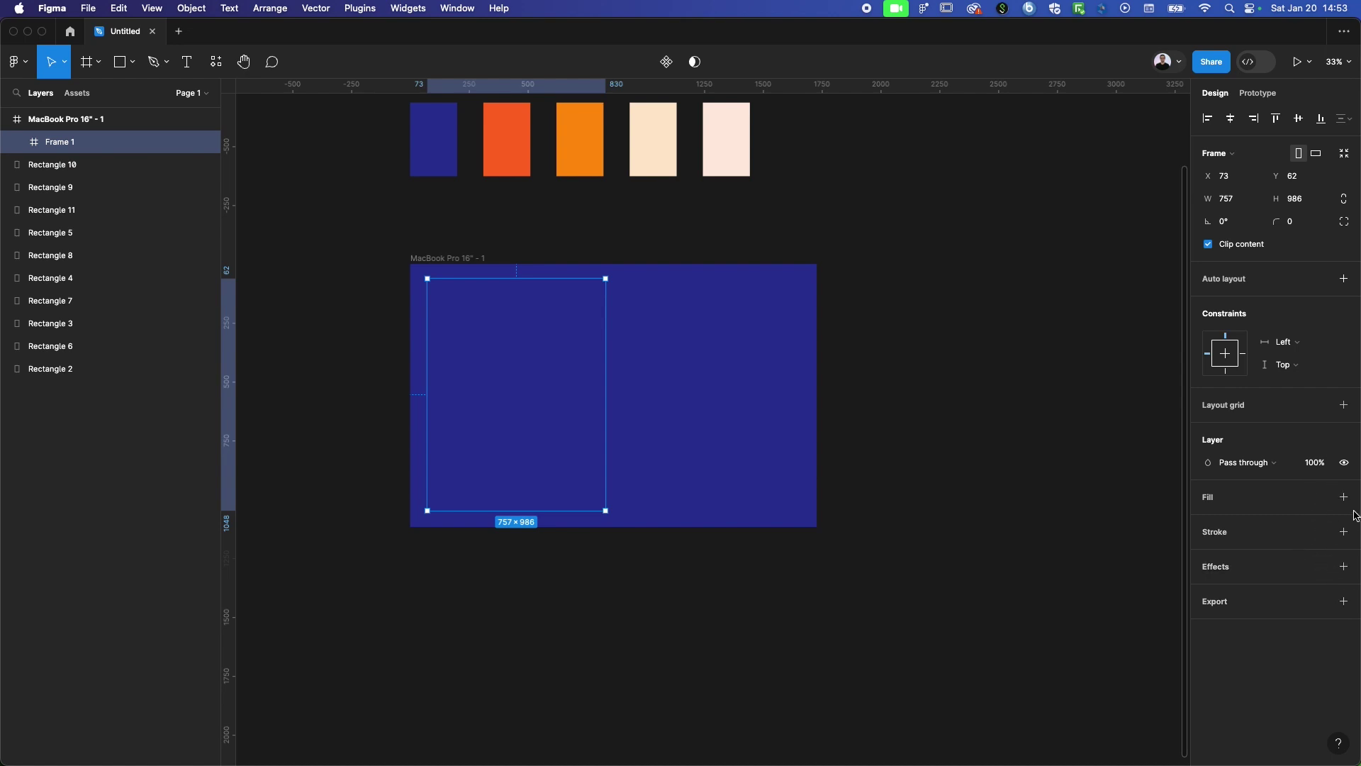
Give Frame 1 a white fill and move it toward the MacBook frame's right
mouse_move(1277, 496)
left_click(1323, 498)
left_click(1344, 497)
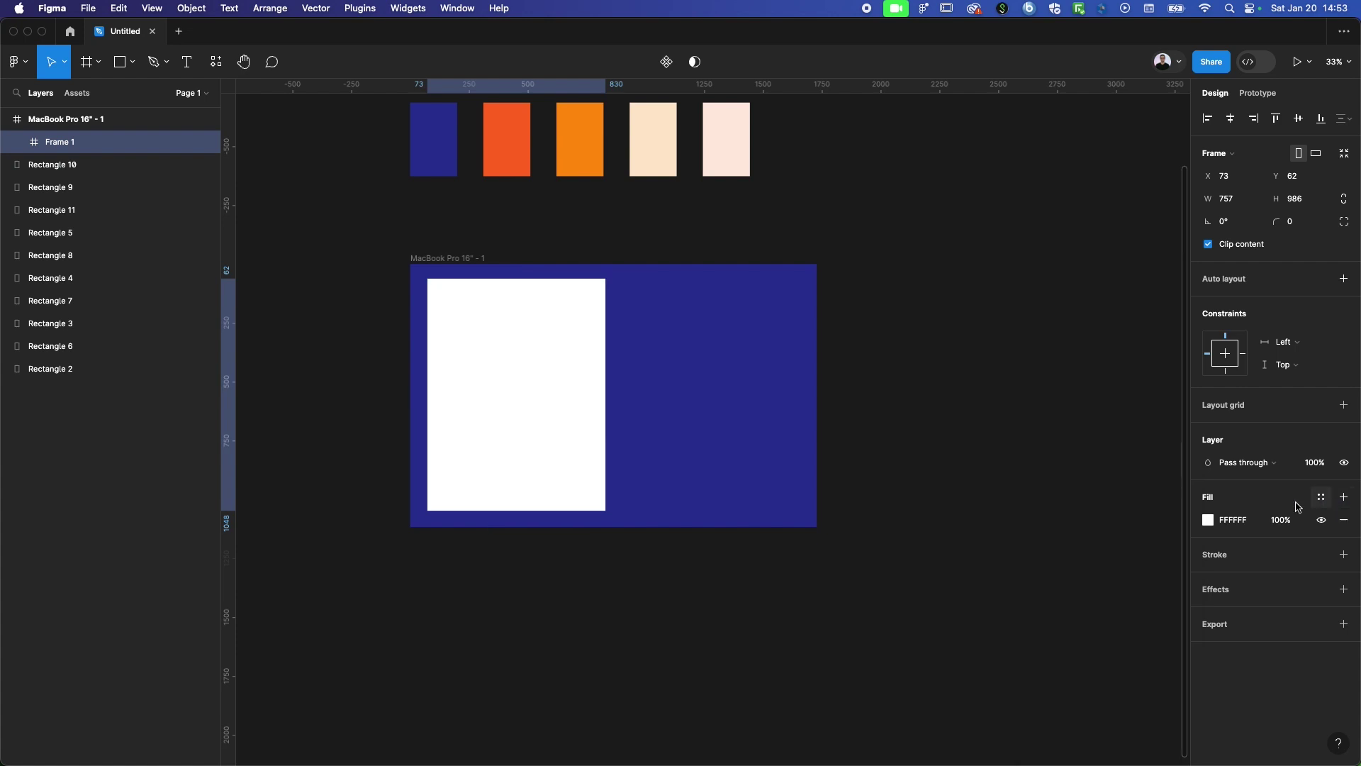
left_click(351, 278)
left_click(499, 354)
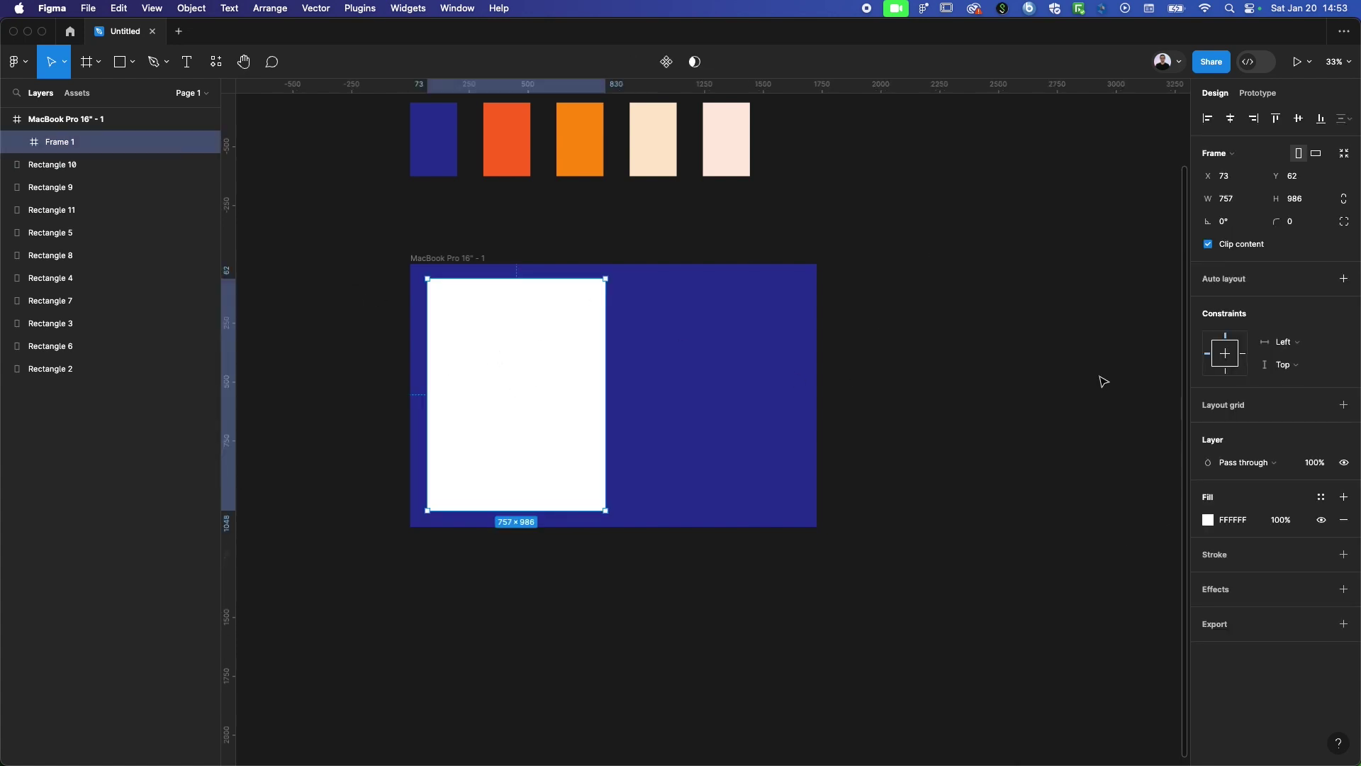
mouse_move(505, 451)
left_mouse_down()
mouse_move(723, 412)
mouse_move(518, 321)
left_mouse_up()
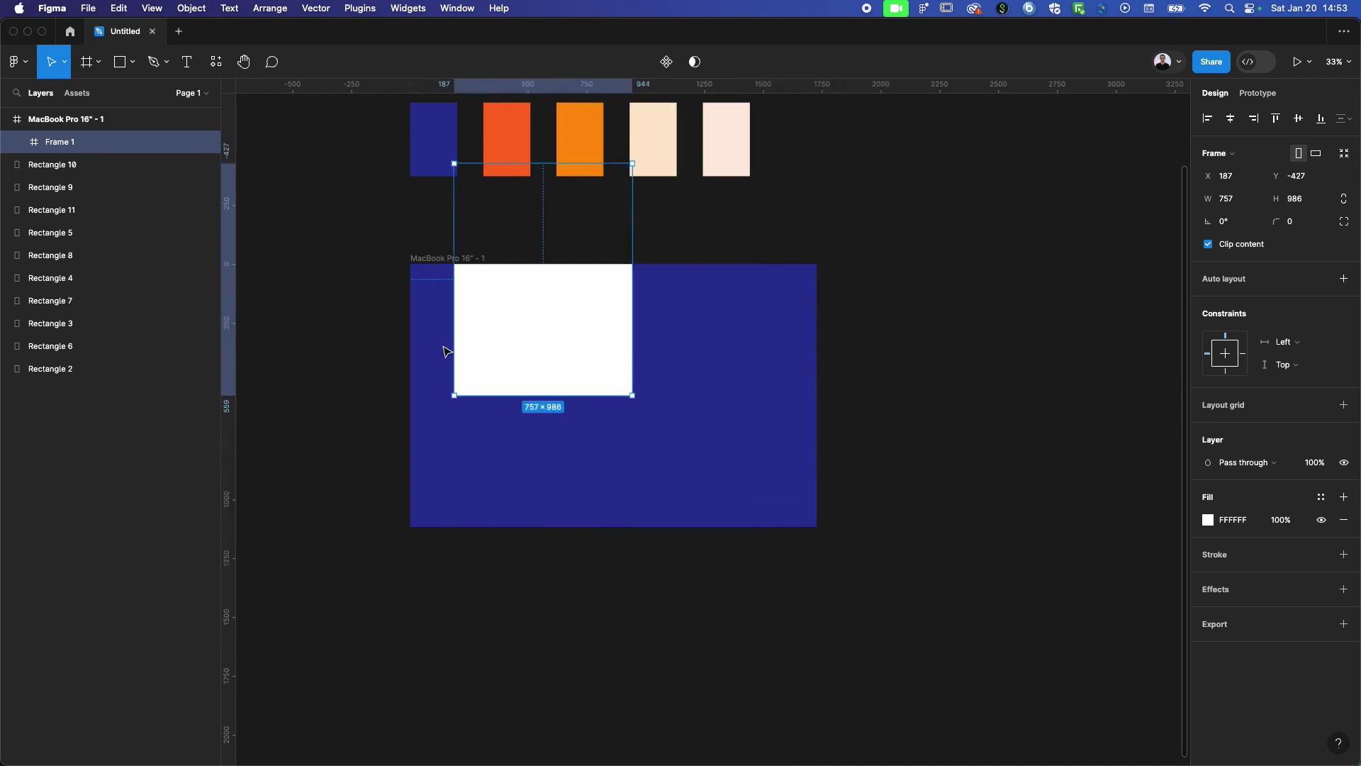
Zoom in and drag Frame 1 lower in the MacBook frame to X 124, Y 231
scroll(624, 376, "up", 3)
scroll(649, 372, "up", 3)
scroll(651, 372, "up", 2)
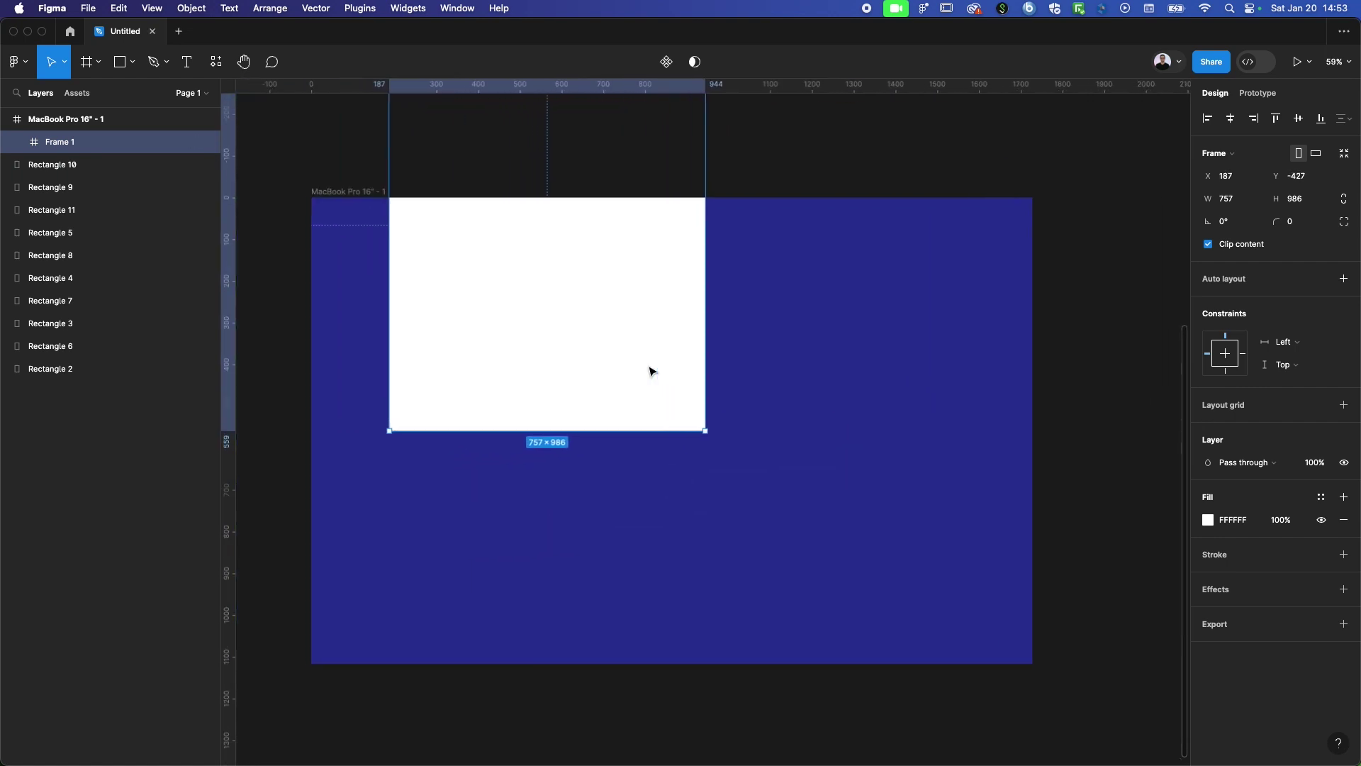
mouse_move(586, 262)
left_mouse_down()
mouse_move(521, 401)
mouse_move(525, 390)
left_mouse_up()
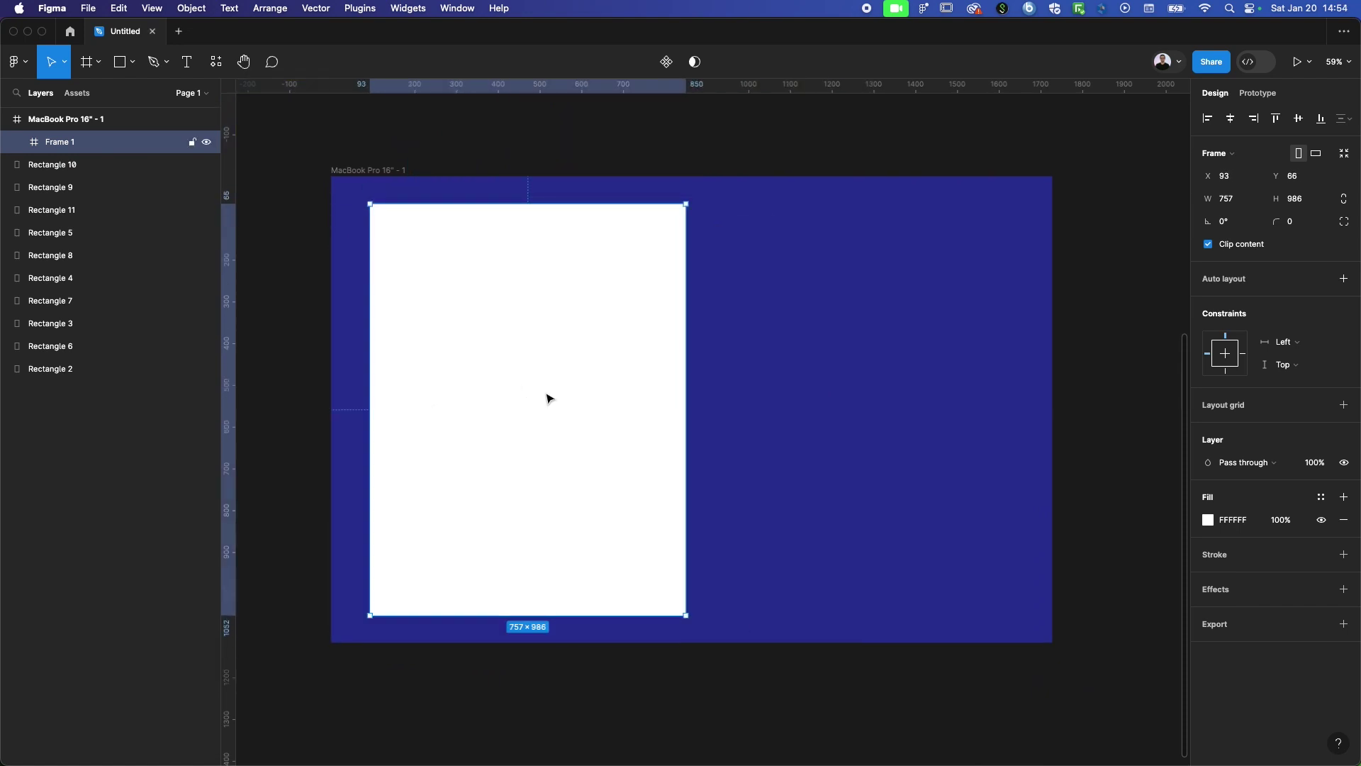
mouse_move(471, 529)
left_mouse_down()
mouse_move(635, 529)
mouse_move(519, 509)
mouse_move(508, 523)
mouse_move(529, 529)
mouse_move(790, 525)
mouse_move(608, 537)
mouse_move(456, 523)
mouse_move(553, 532)
mouse_move(552, 555)
mouse_move(471, 604)
left_mouse_up()
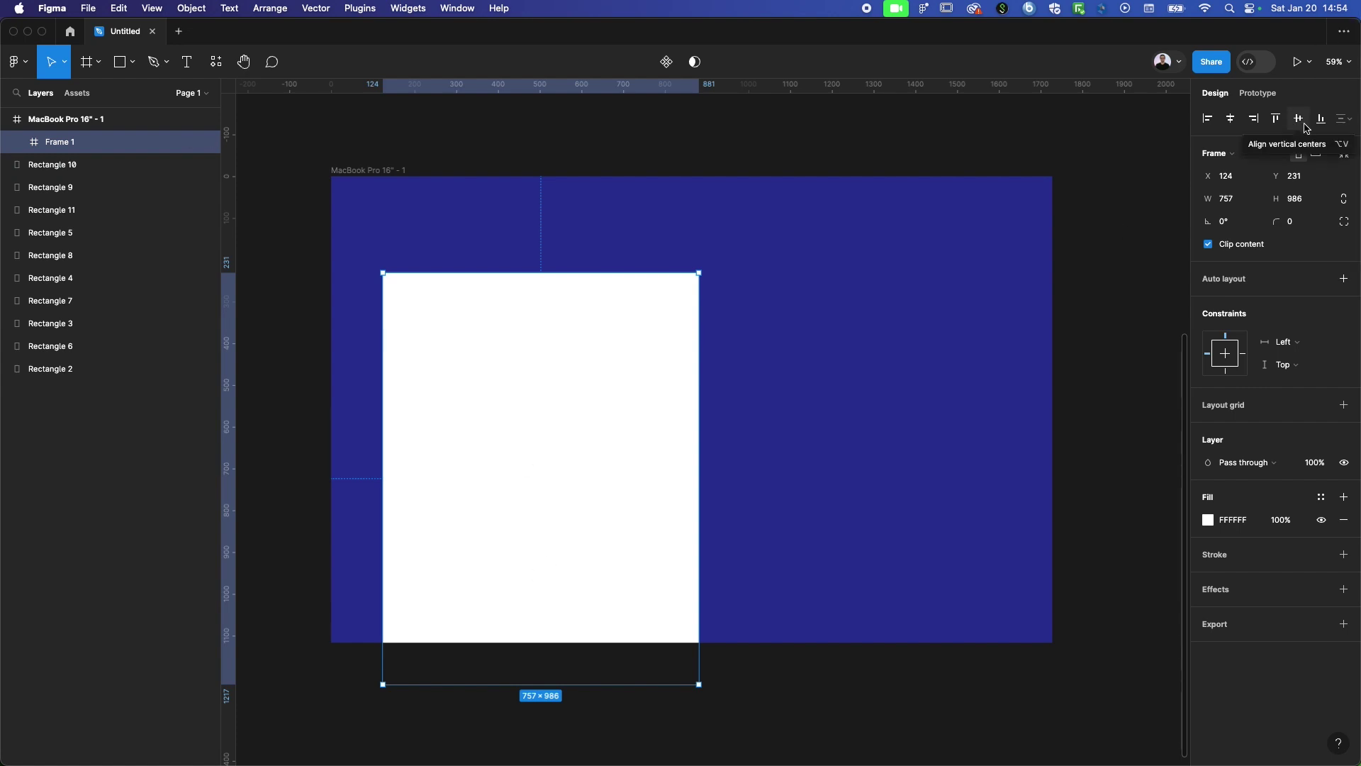
Left-align Frame 1 and centre it vertically in the MacBook frame
left_click(1299, 119)
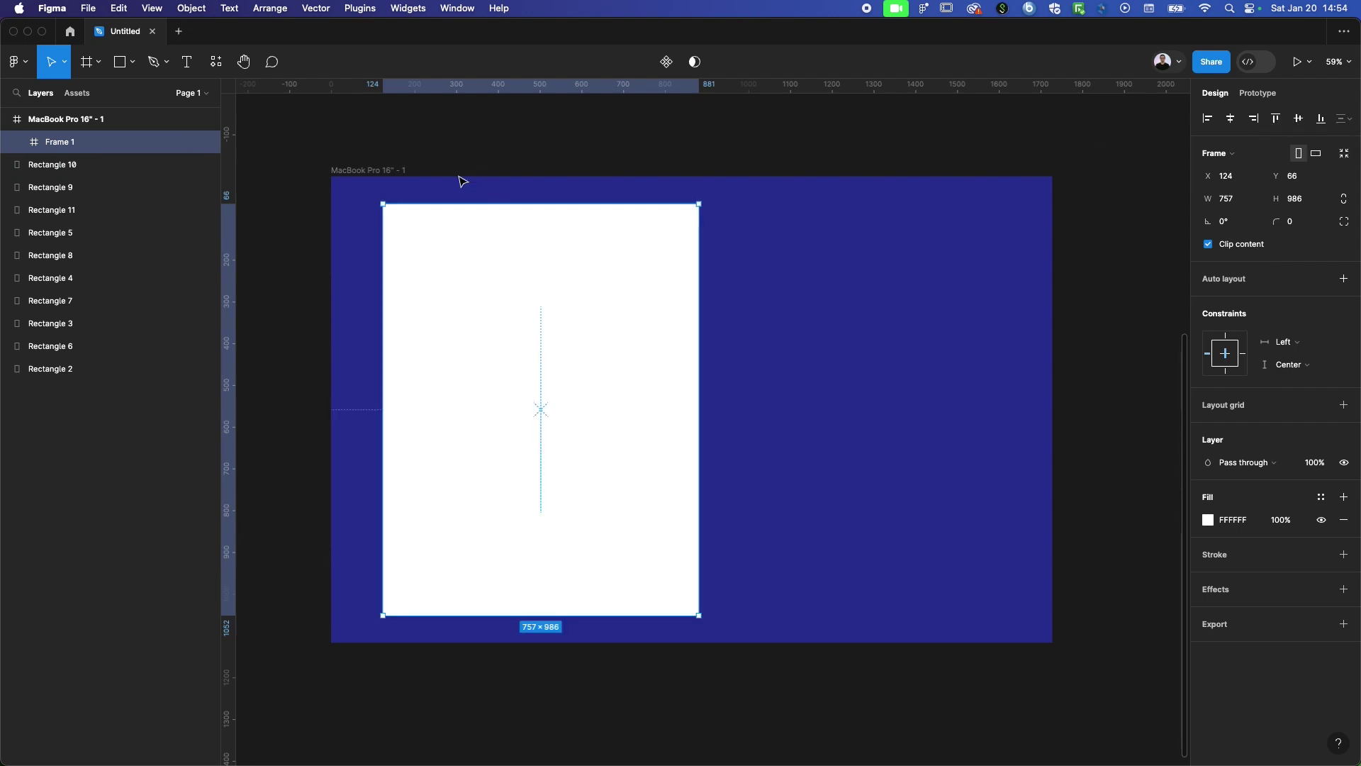
left_click(1232, 121)
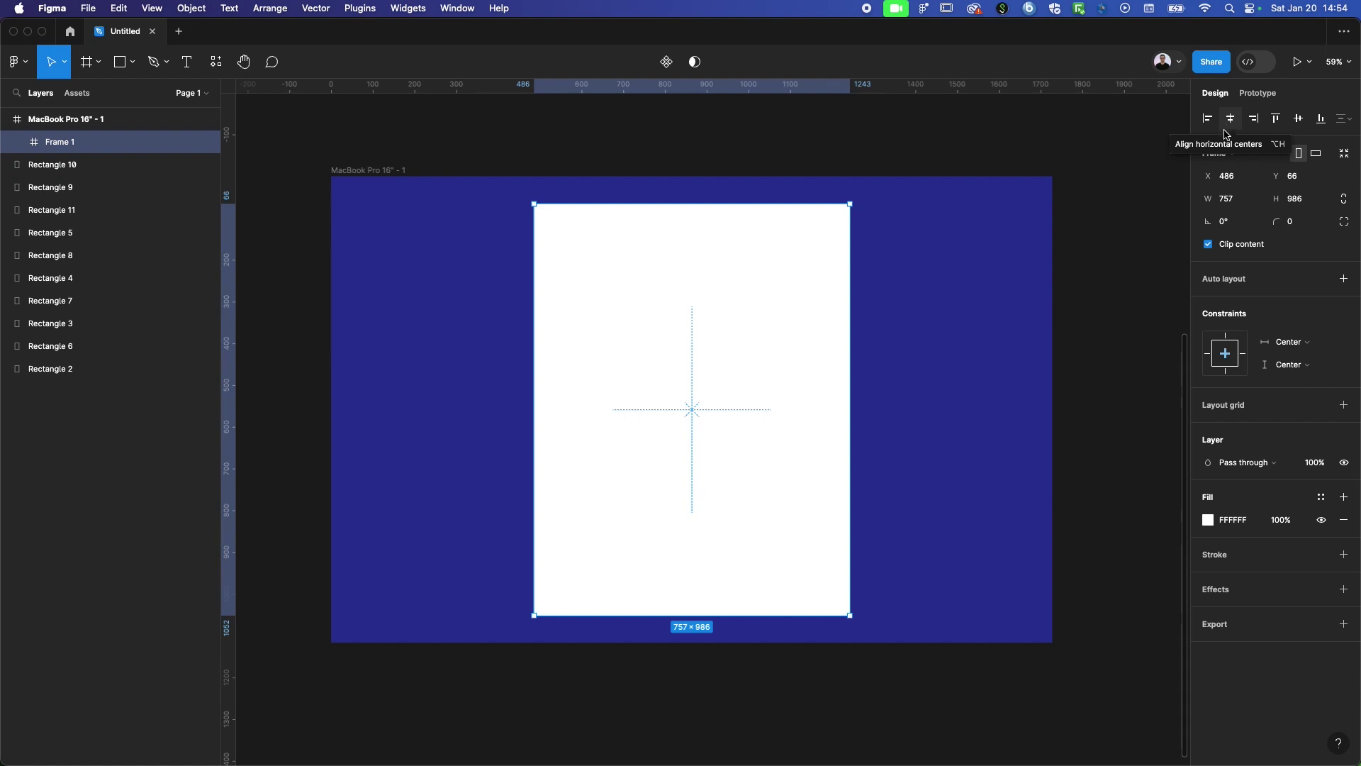
left_click(1209, 121)
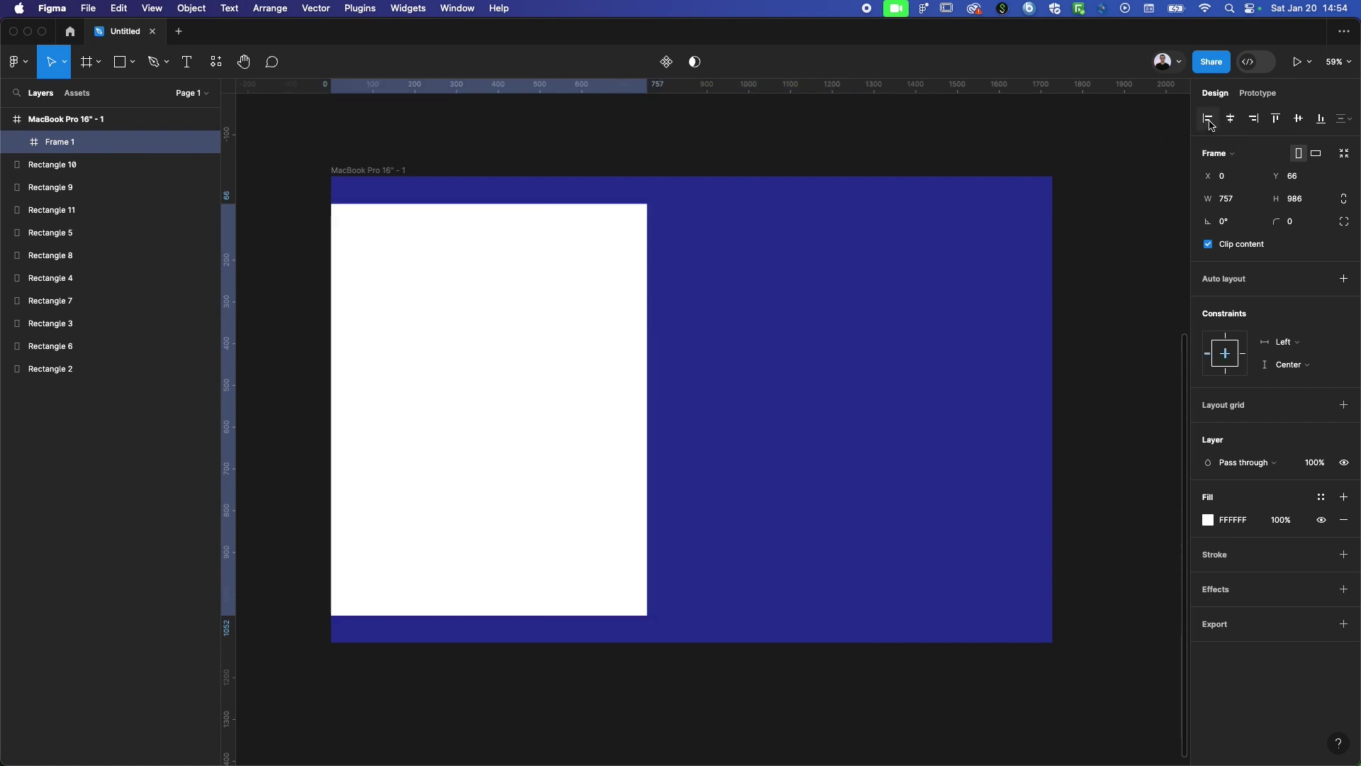
left_click(1255, 121)
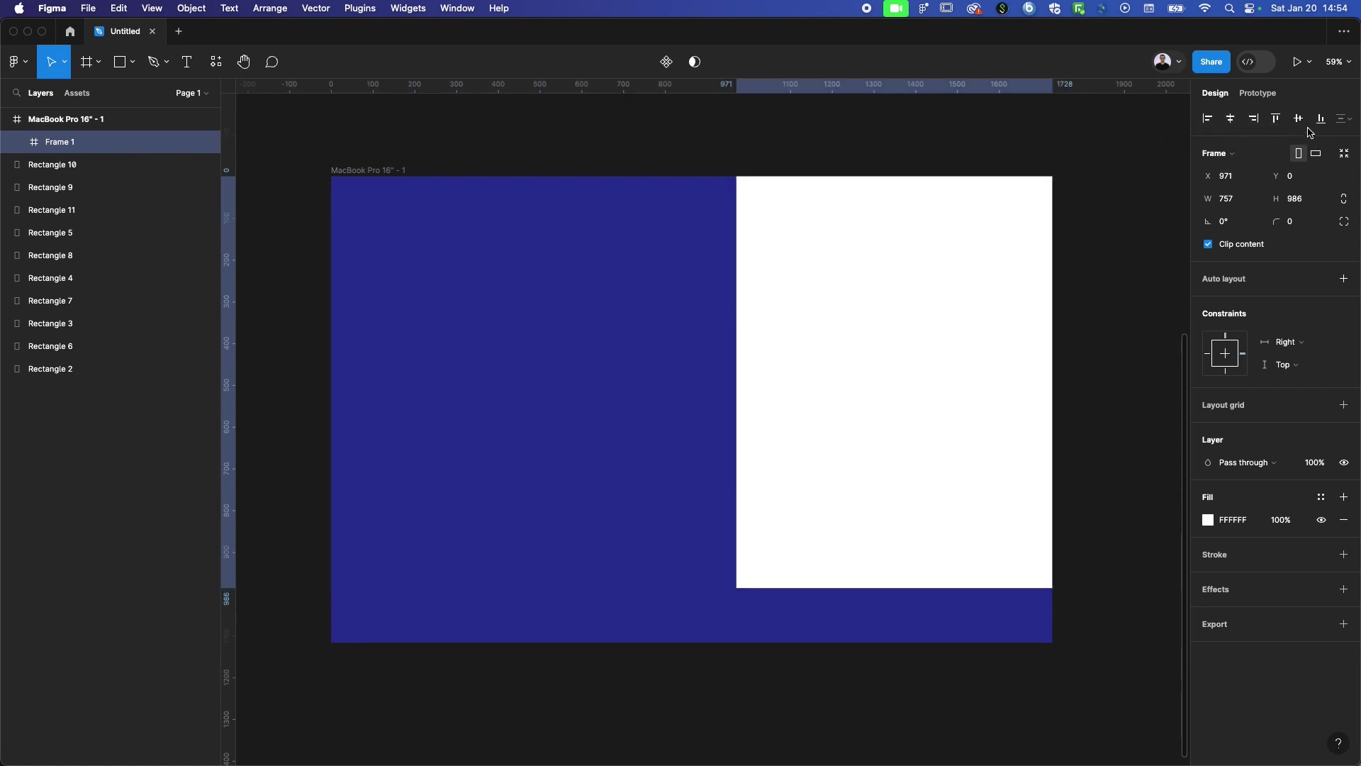
left_click(1209, 121)
left_click(1300, 121)
Nudge Frame 1 to X 64, Y 65 and widen it to 1209
mouse_move(431, 373)
left_mouse_down()
mouse_move(474, 379)
mouse_move(457, 388)
left_mouse_up()
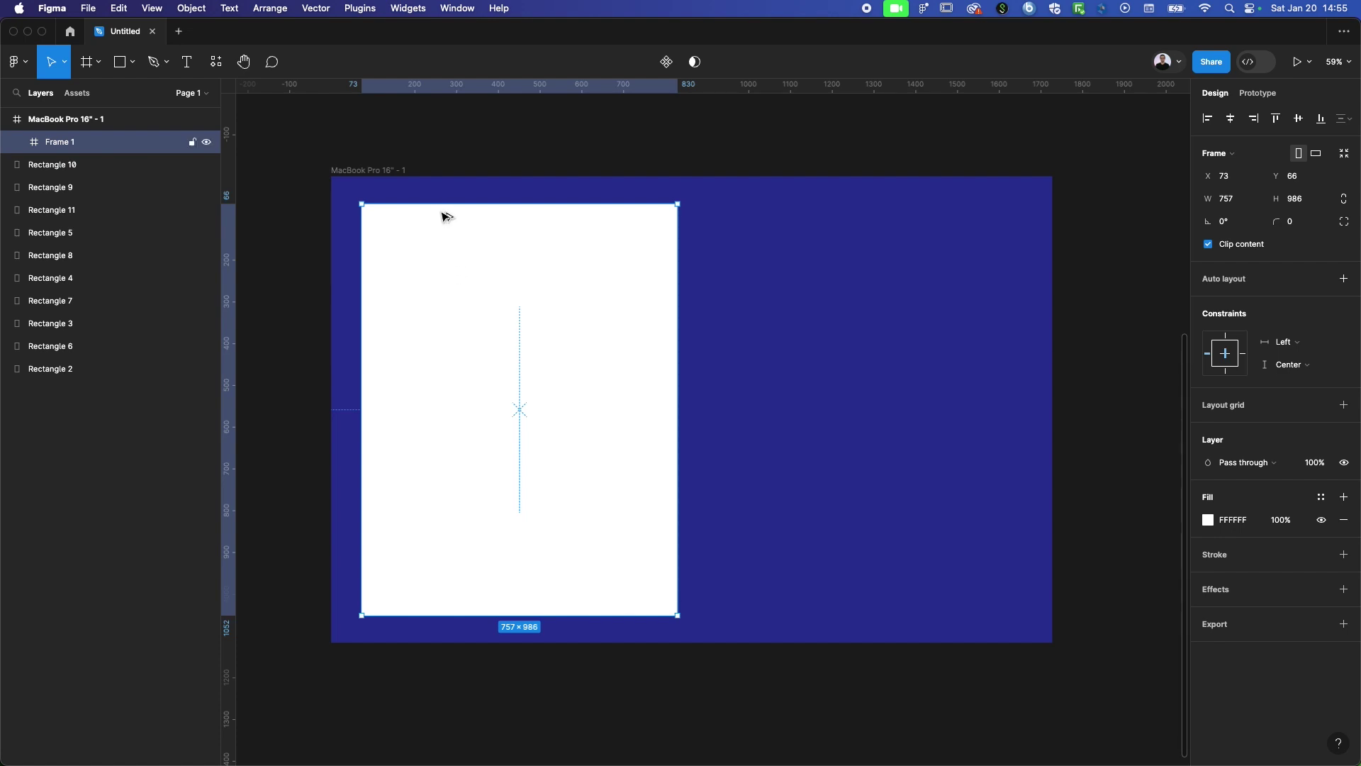
key("alt")
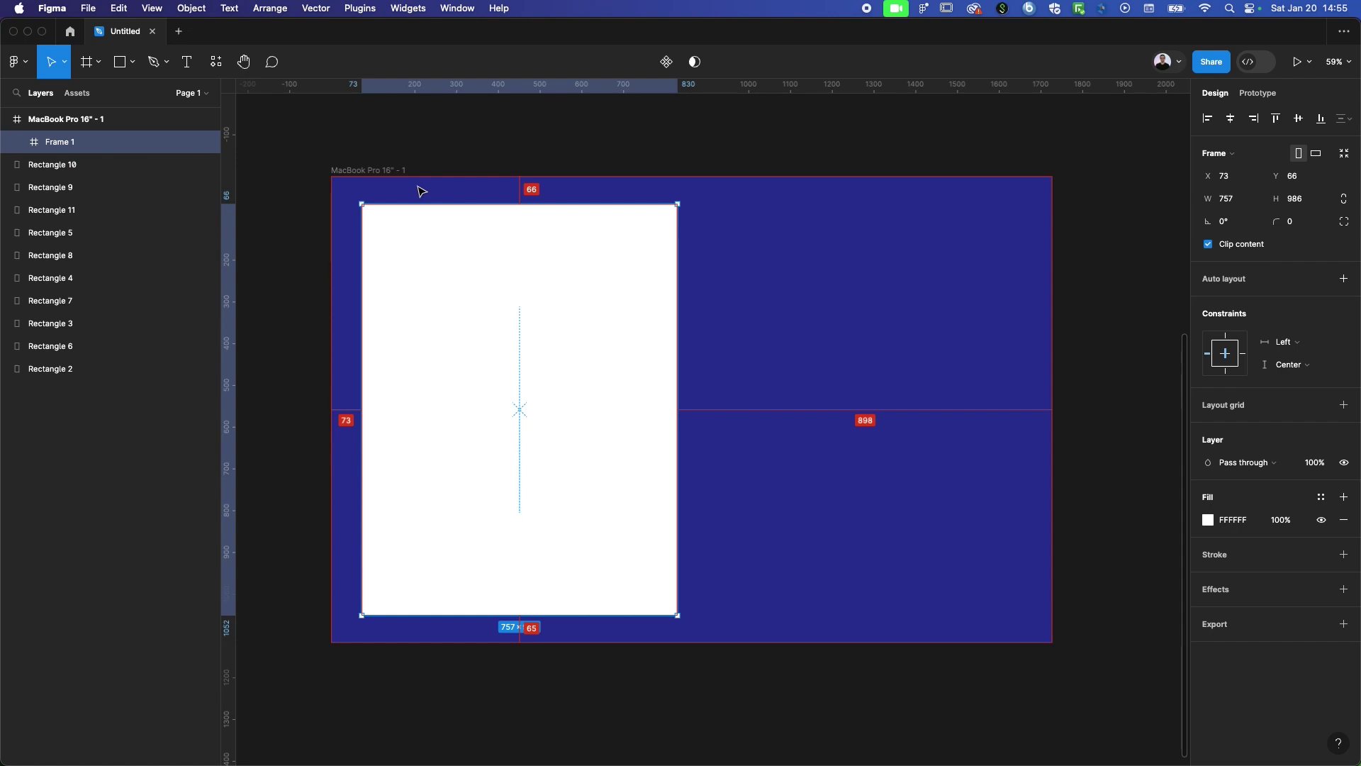
key("Left")
key("Left")
key("Left")
key("Left")
key("Left")
key("Left")
key("Left")
key("Left")
key("Left")
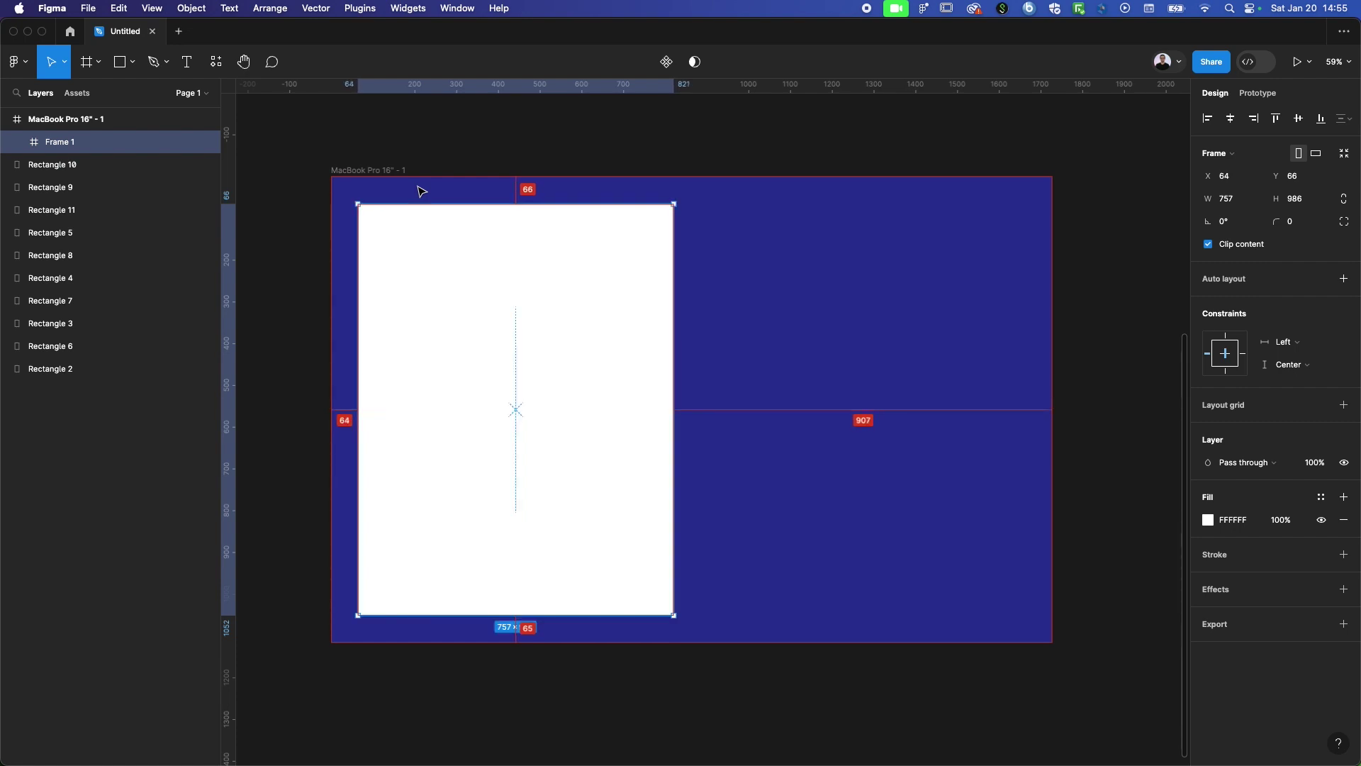
key("Up")
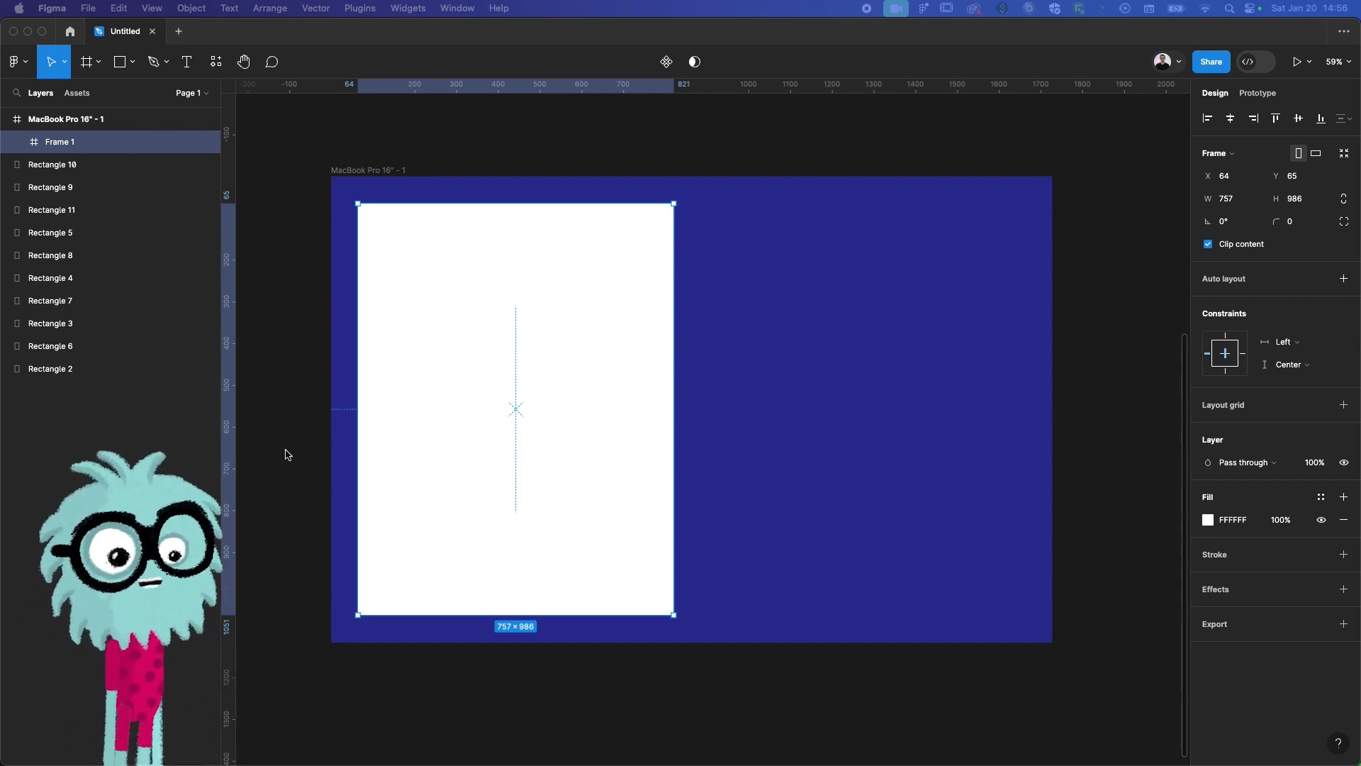
mouse_move(1216, 205)
left_mouse_down()
mouse_move(337, 222)
mouse_move(1210, 207)
left_mouse_up()
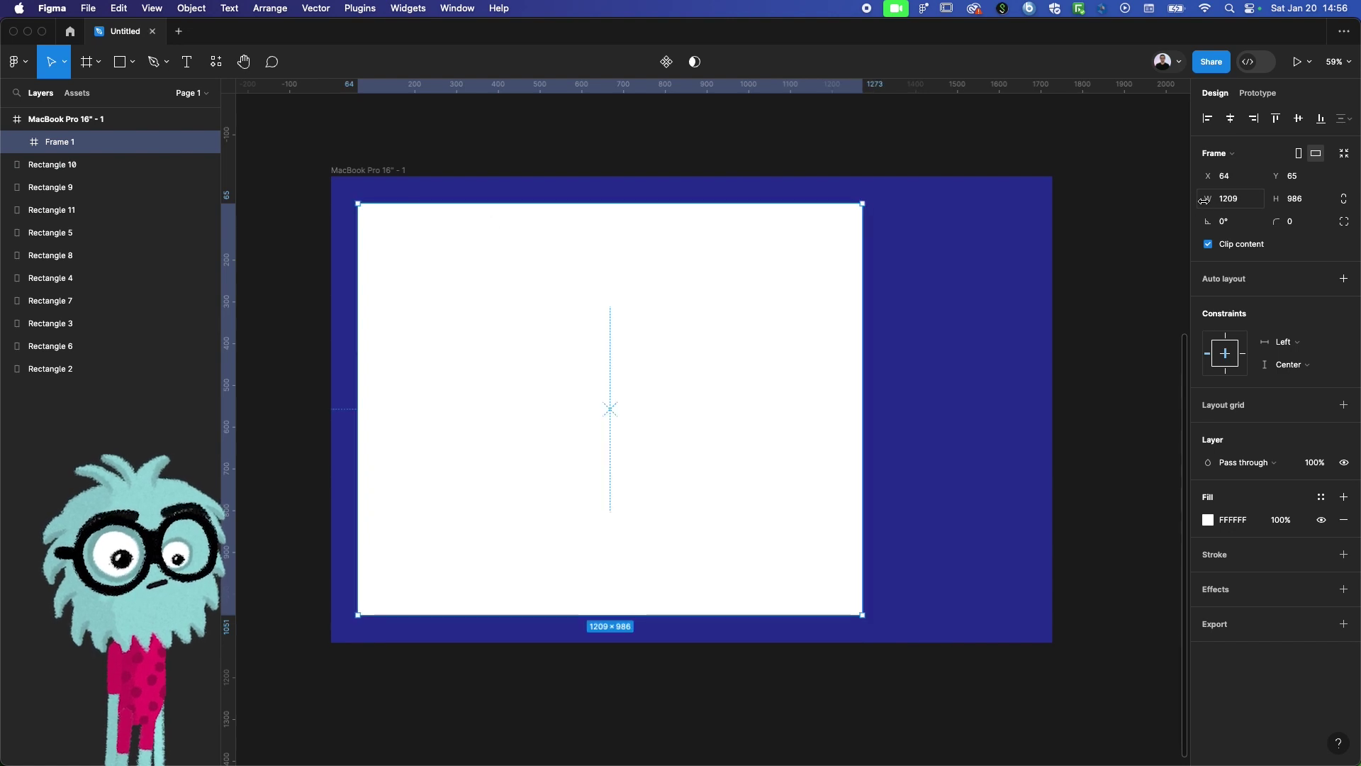
mouse_move(1276, 199)
left_mouse_down()
mouse_move(648, 236)
mouse_move(54, 238)
left_mouse_up()
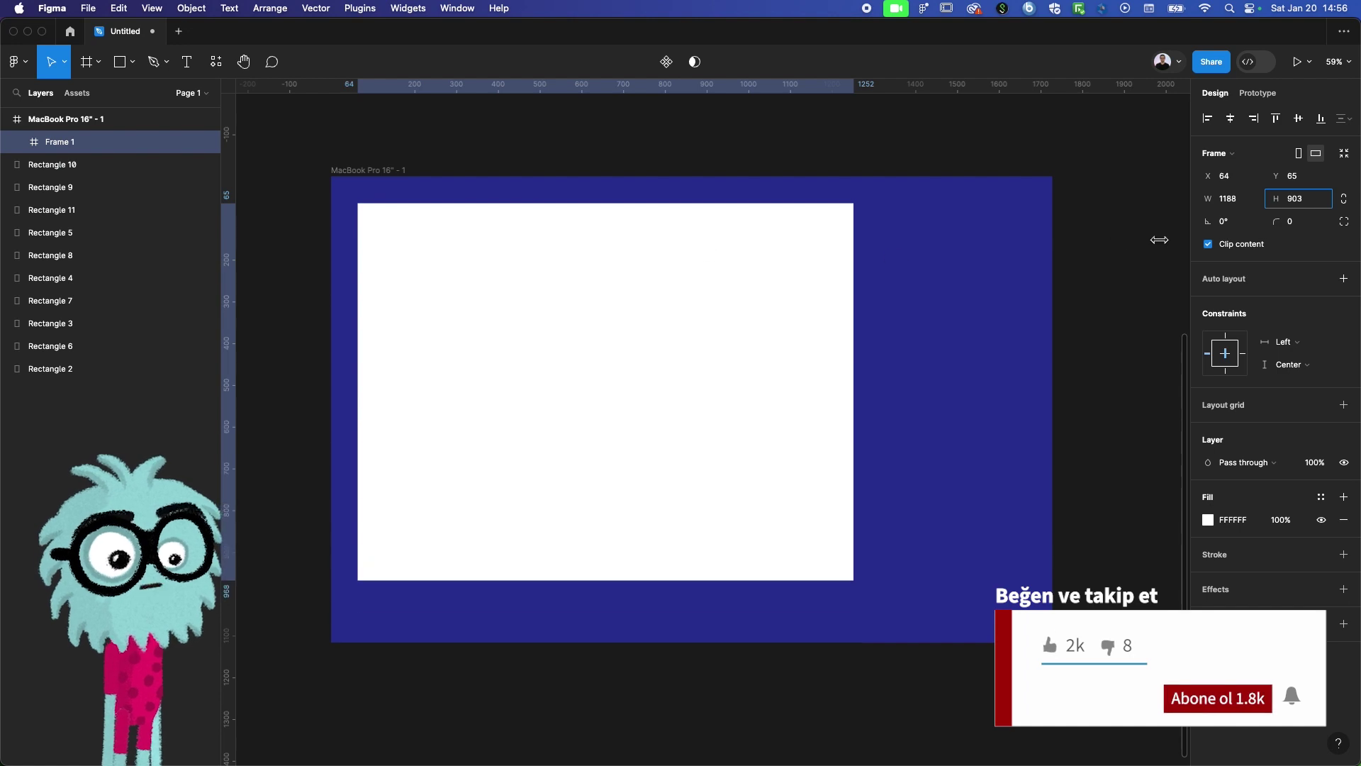
left_click_drag(53, 238, 1230, 198)
key("super+z")
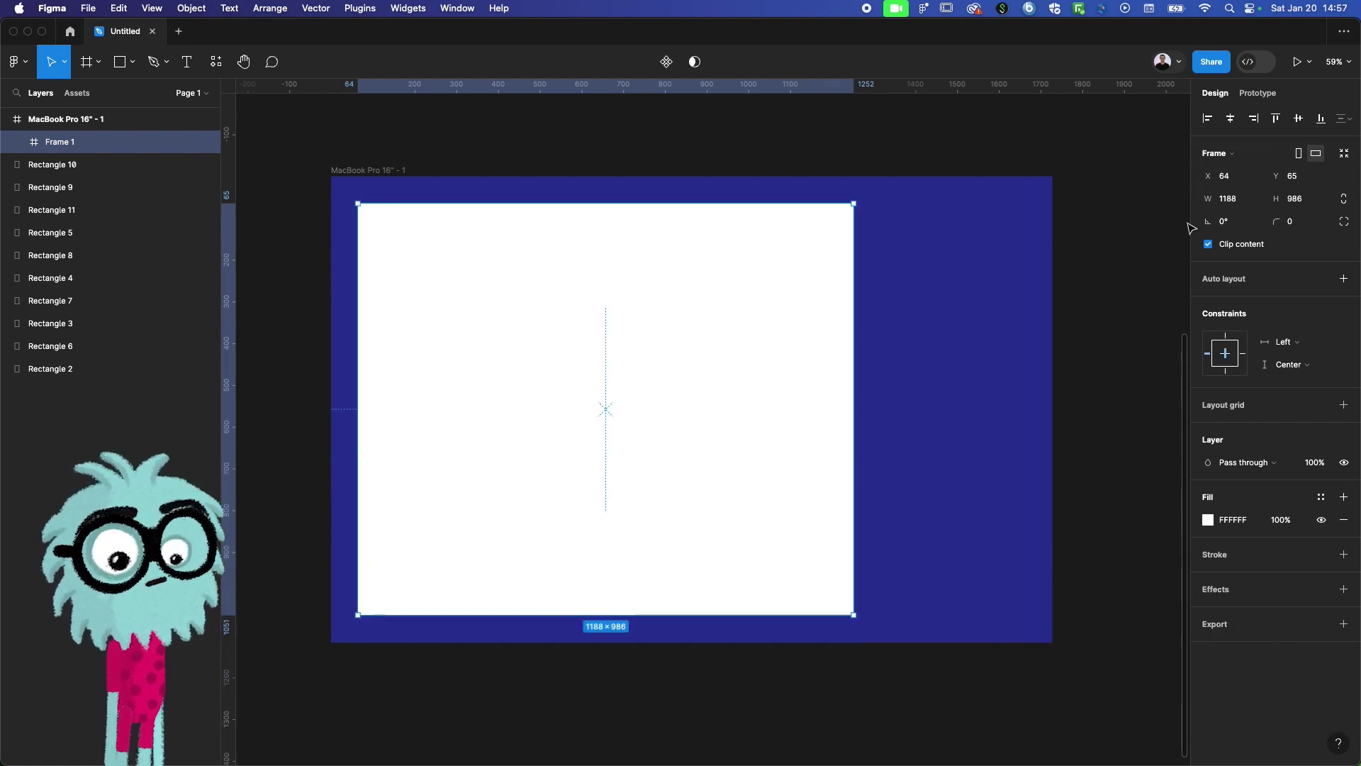
key("super+z")
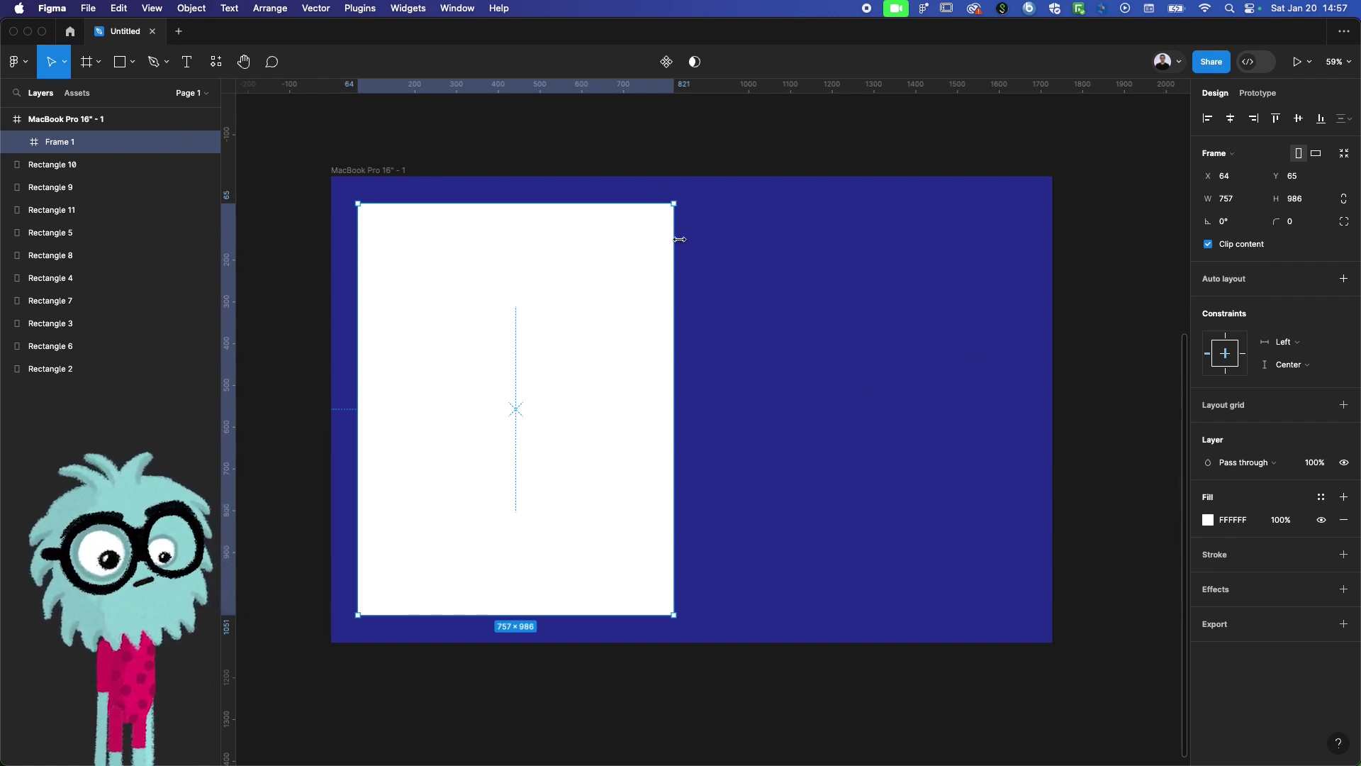
left_click_drag(673, 298, 883, 331)
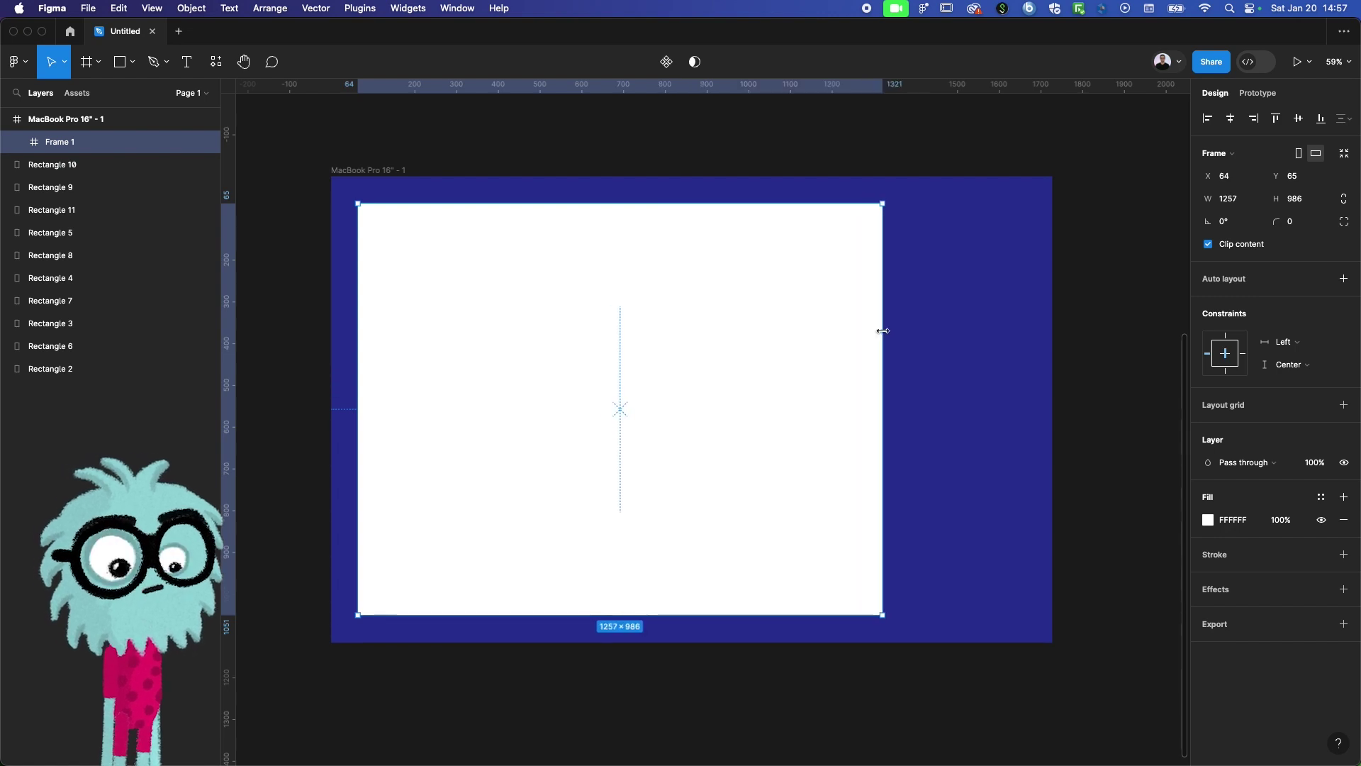
key("ctrl+z")
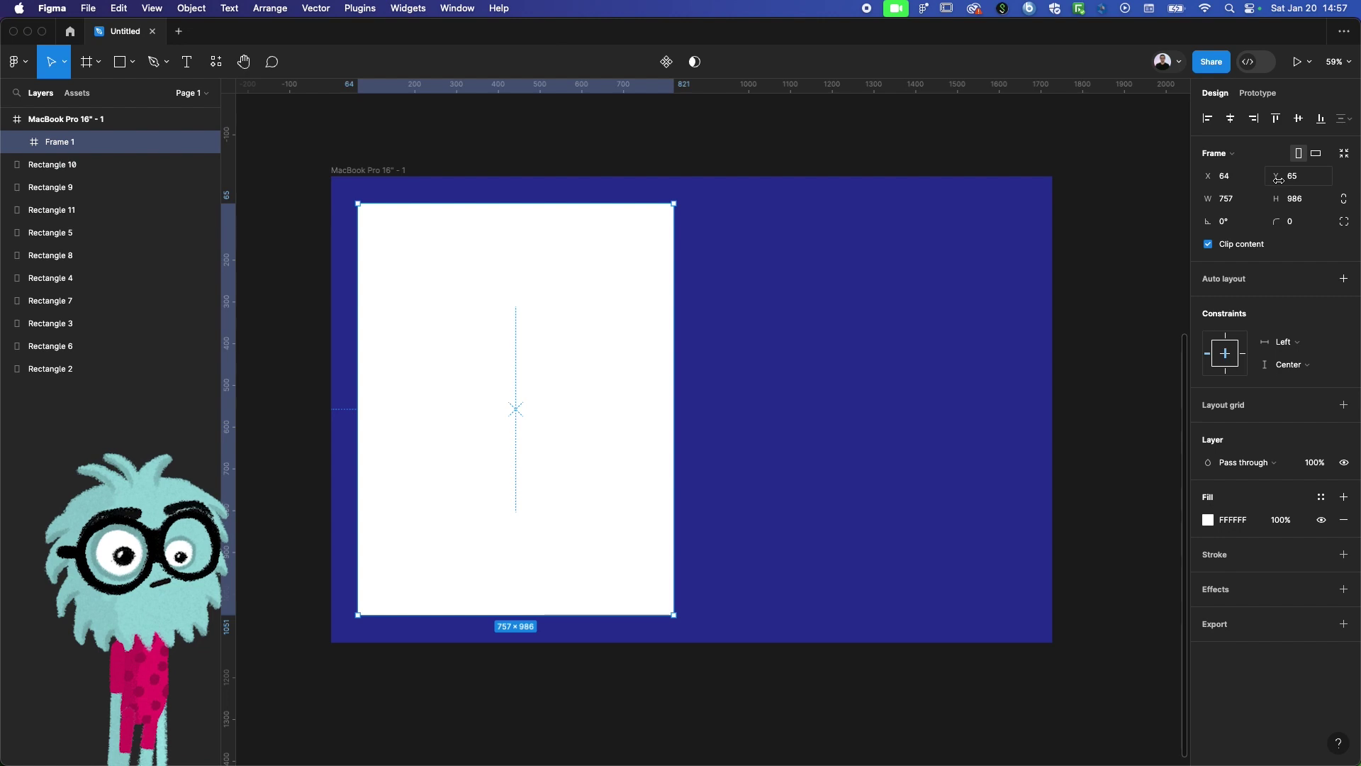
mouse_move(1280, 178)
left_mouse_down()
mouse_move(217, 202)
mouse_move(739, 301)
left_mouse_up()
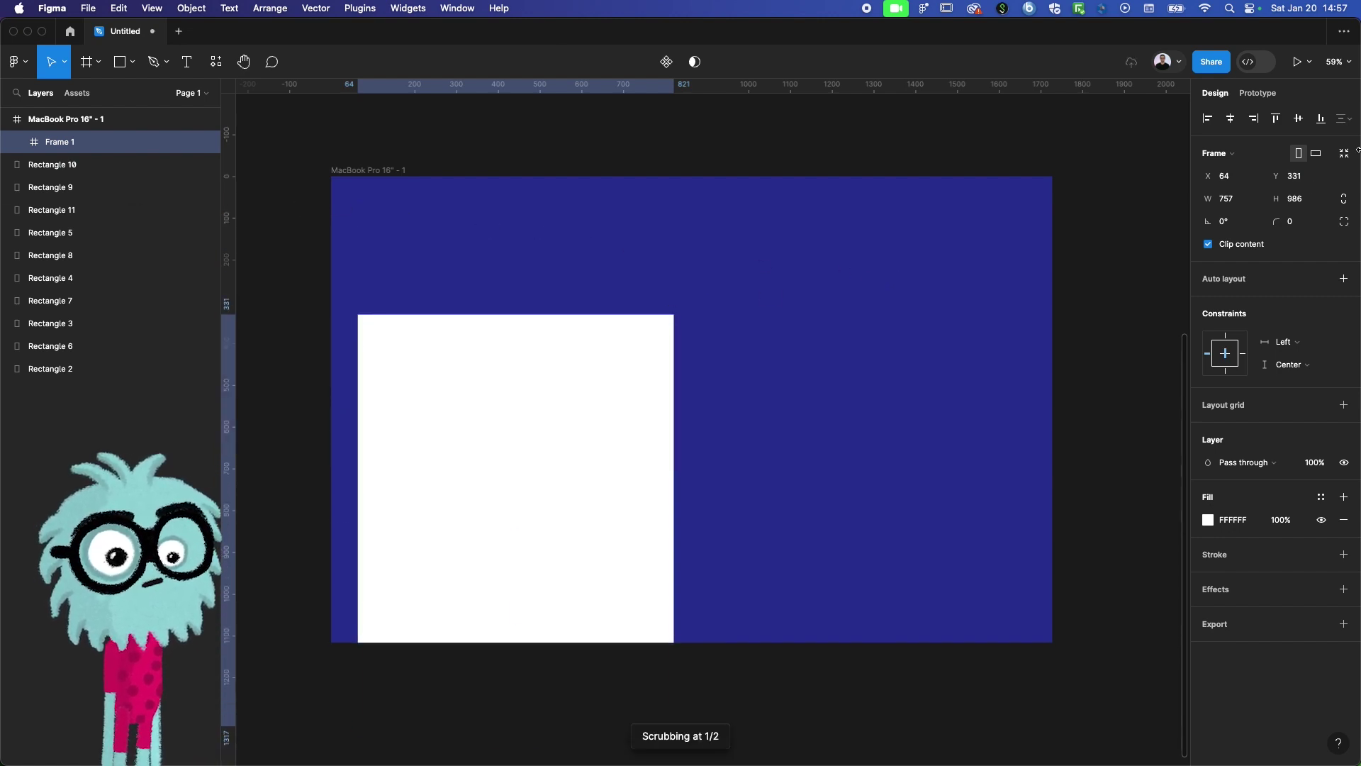
key("super+z")
mouse_move(1208, 176)
left_mouse_down()
mouse_move(1342, 167)
mouse_move(780, 220)
left_mouse_up()
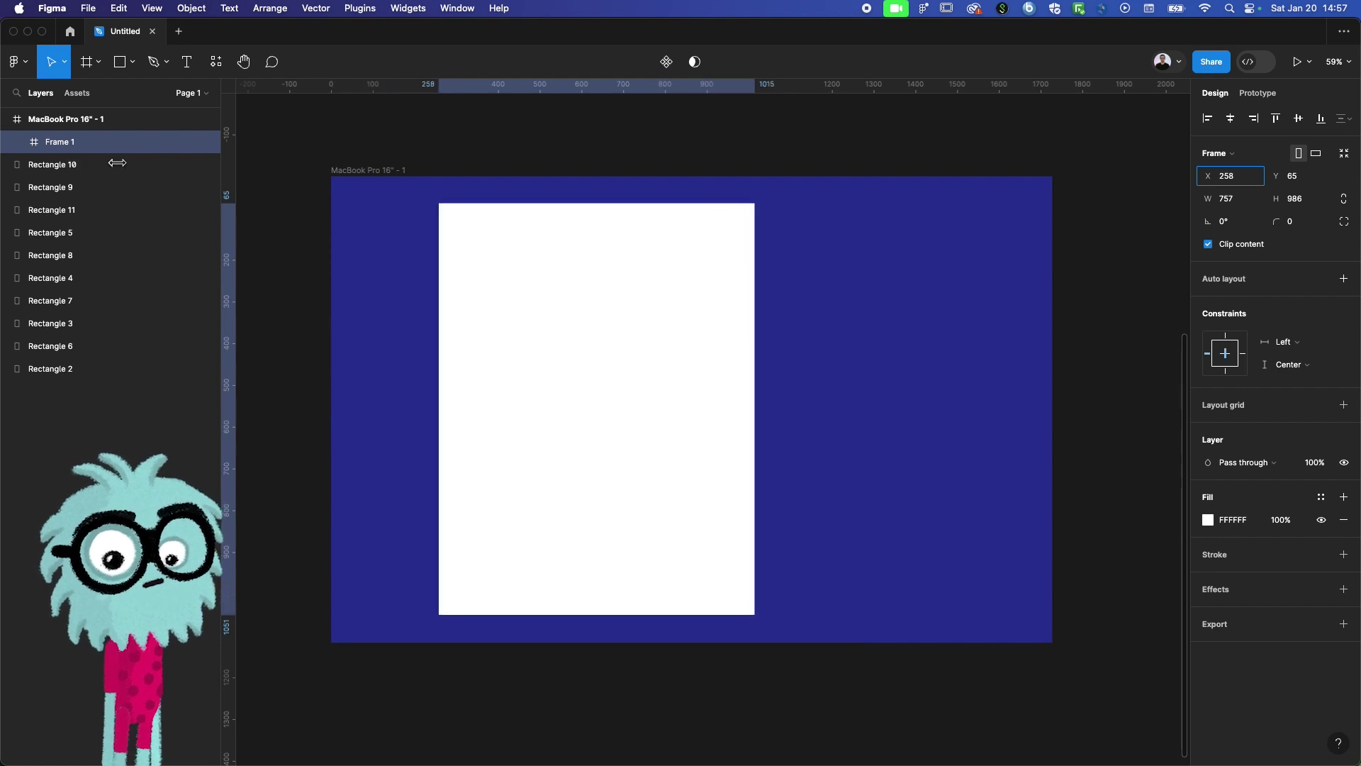
key("super+z")
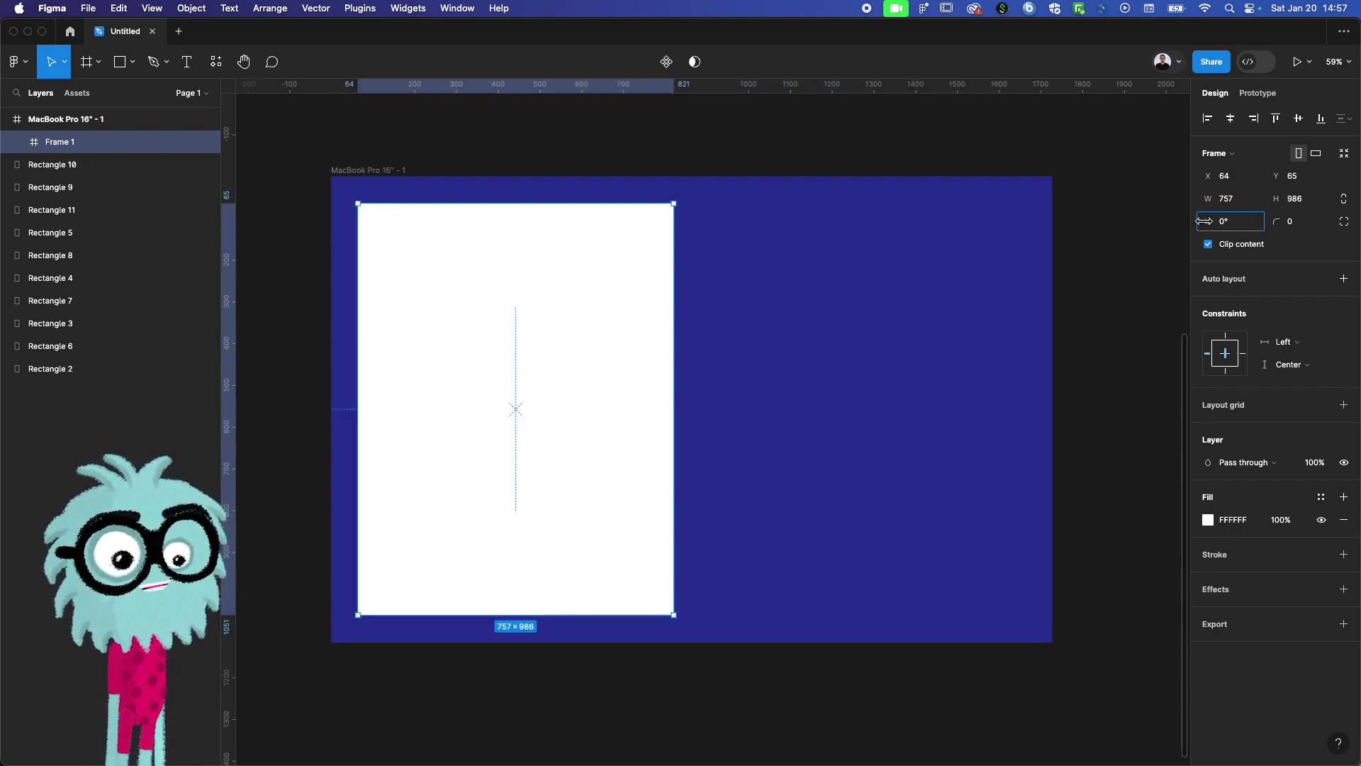
left_click_drag(1199, 221, 1197, 248)
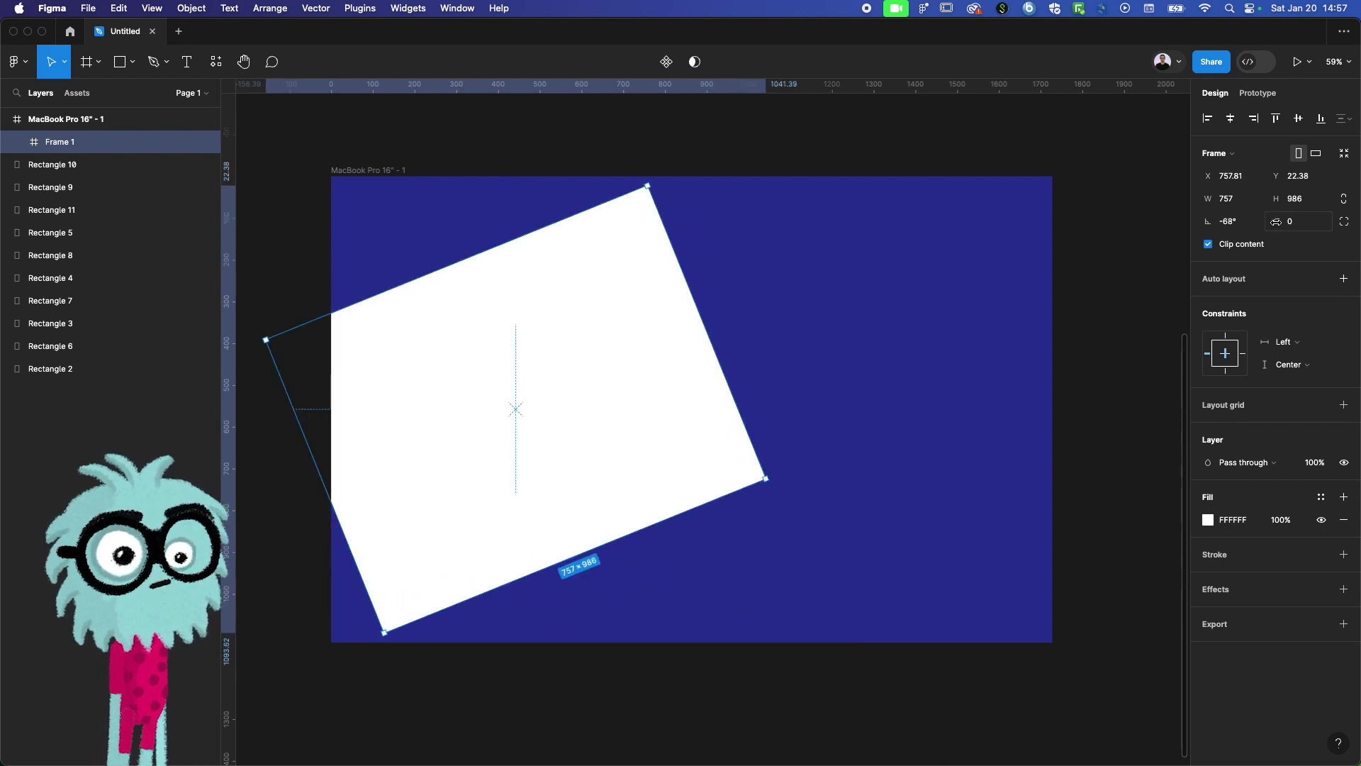
left_click_drag(1276, 221, 464, 252)
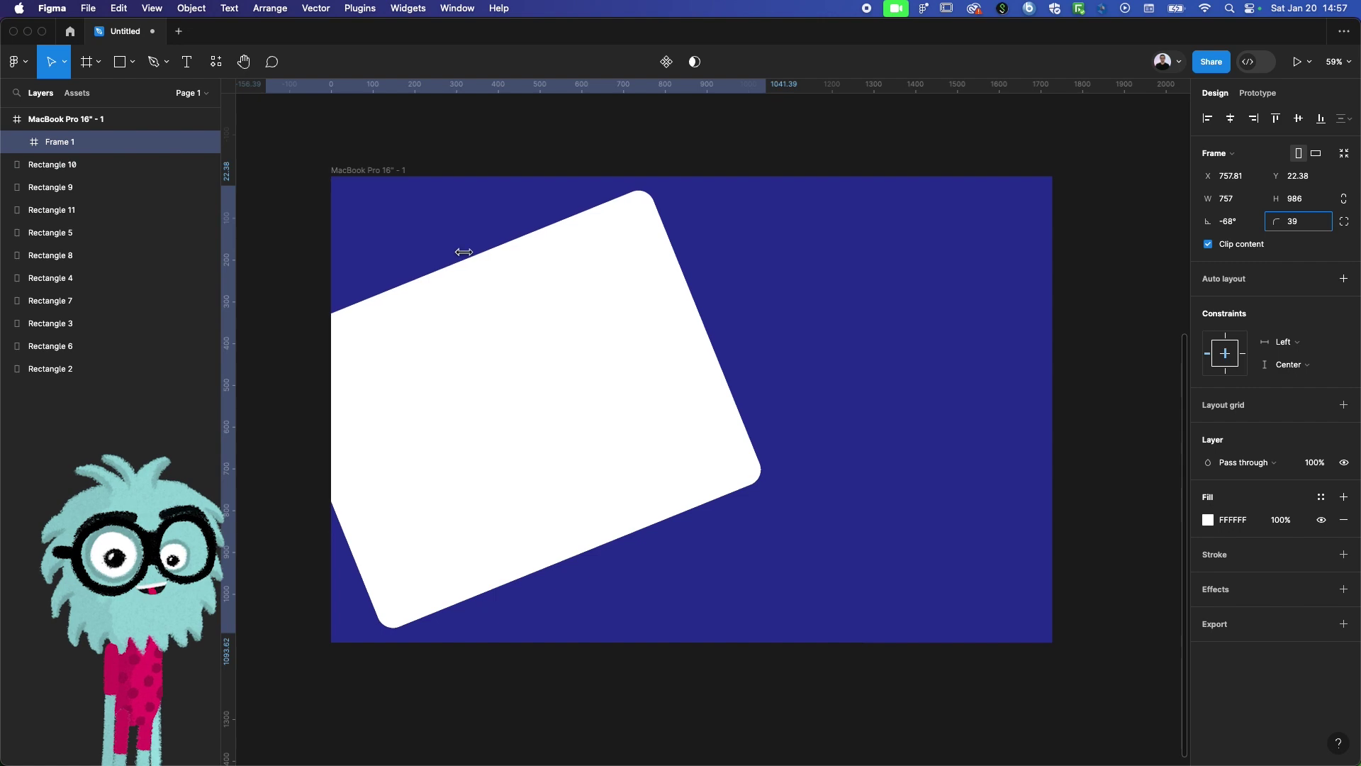
left_click_drag(464, 251, 642, 250)
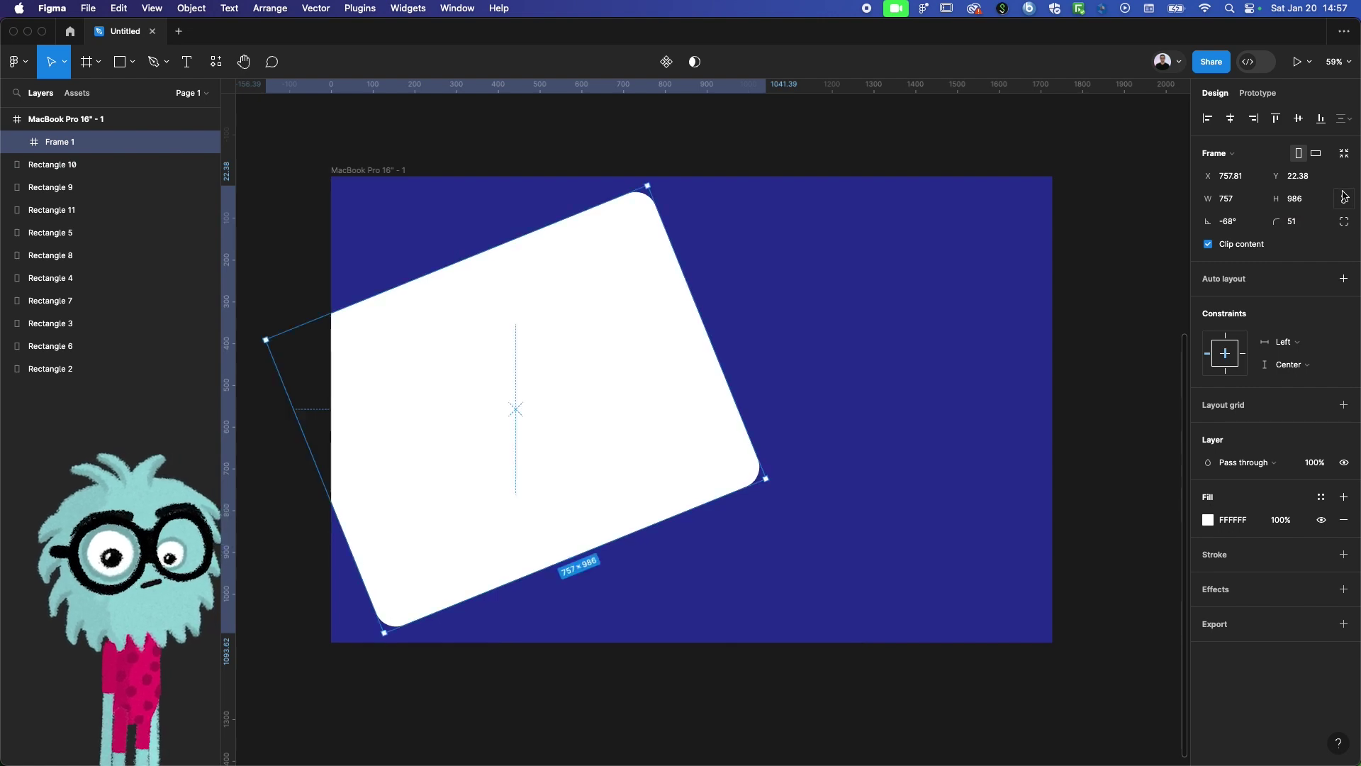
key("super+z")
key("super+z")
key("super+z")
Round all of Frame 1's corners to radius 20
left_click(1295, 225)
type("20")
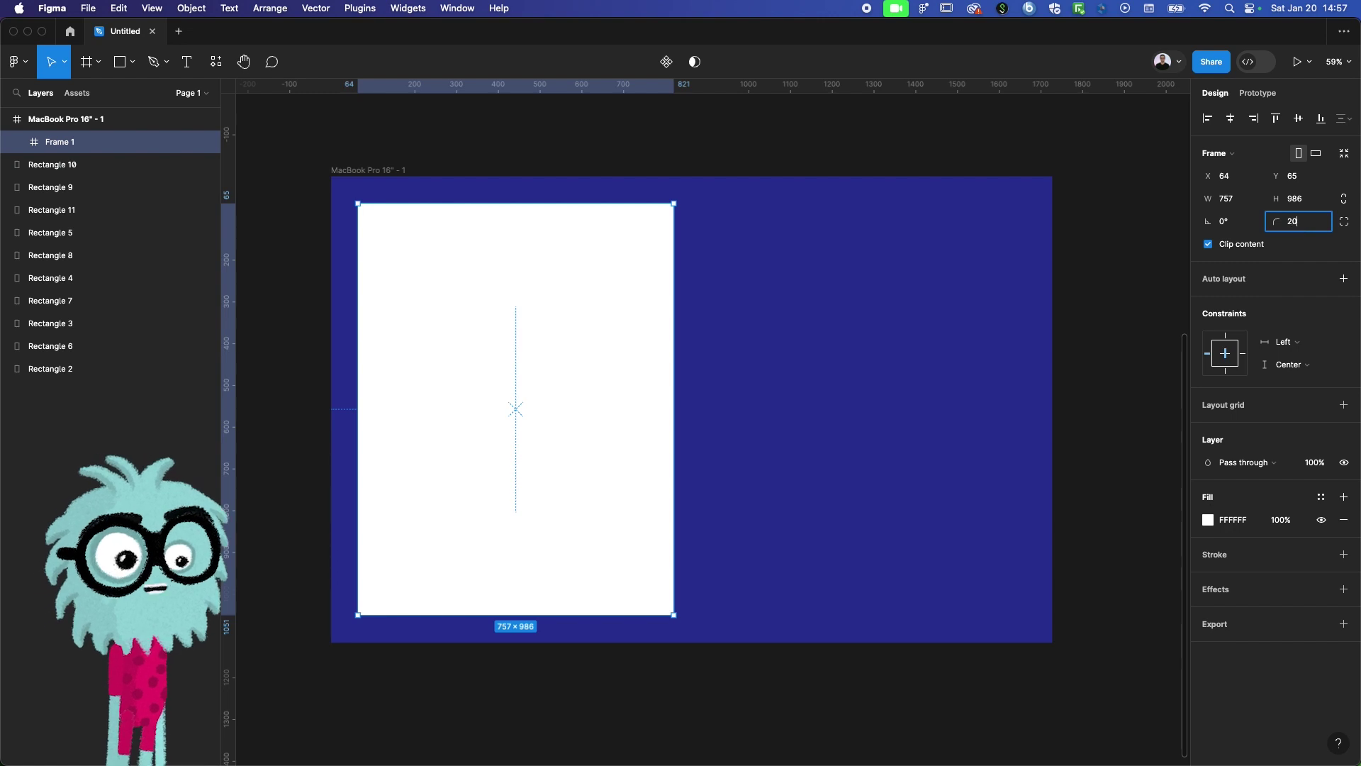
key("Return")
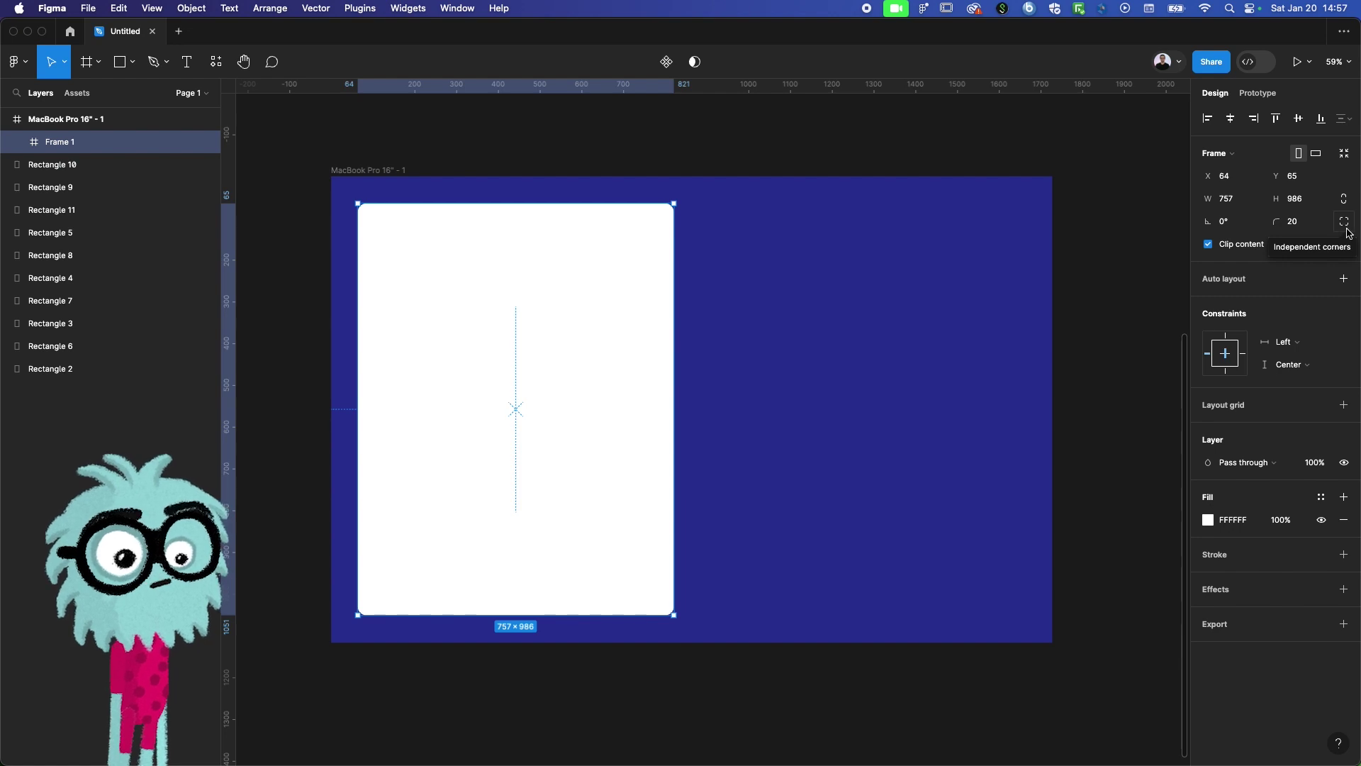
Try a 5000 bottom-right corner radius, then undo it
left_click(1344, 222)
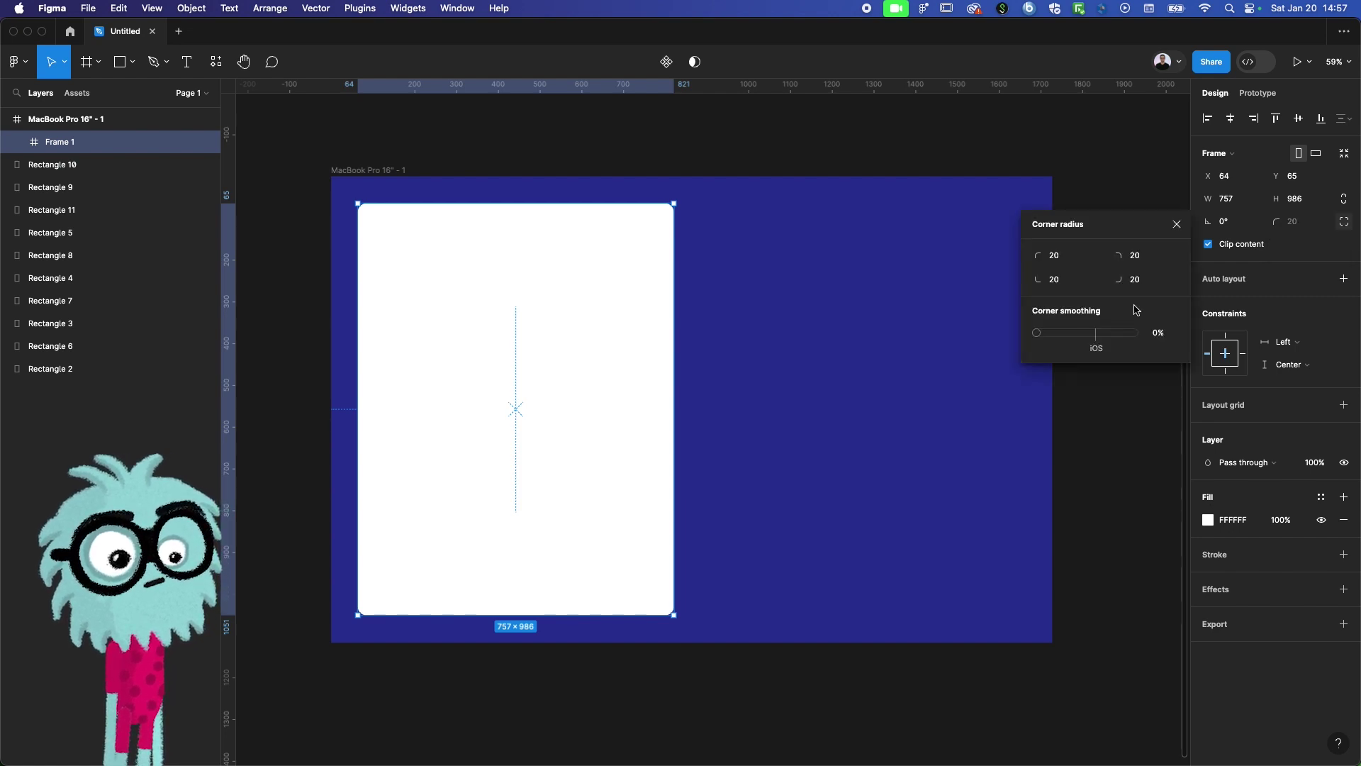
left_click(1138, 284)
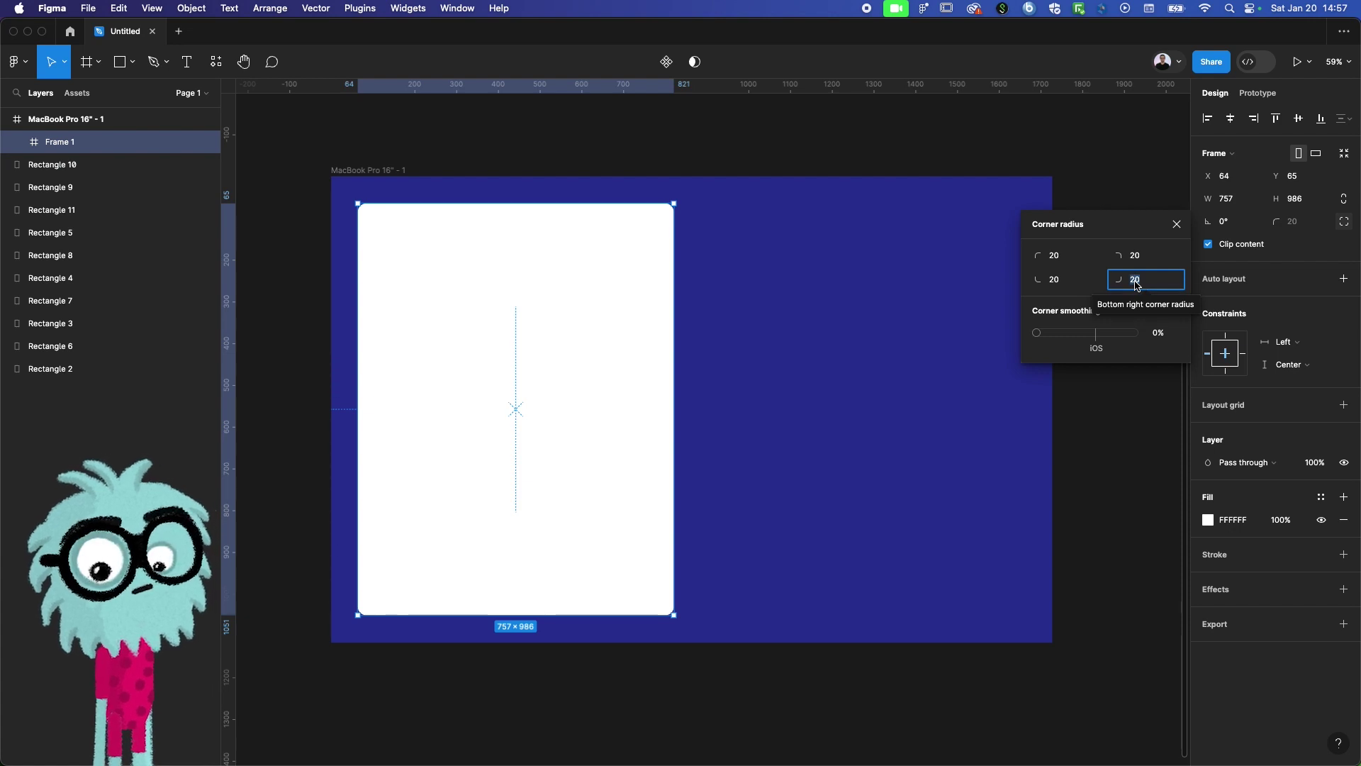
type("5000")
key("Return")
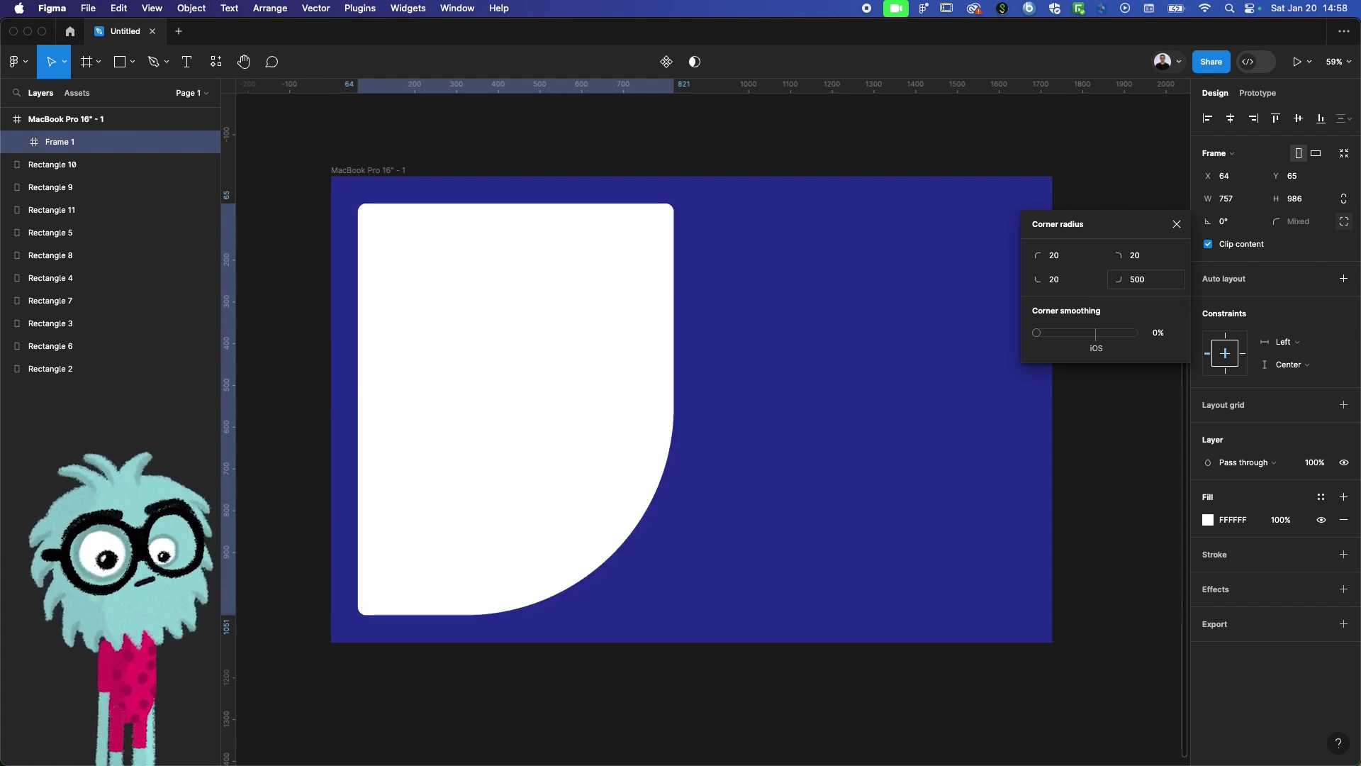
key("super+z")
left_click(1177, 224)
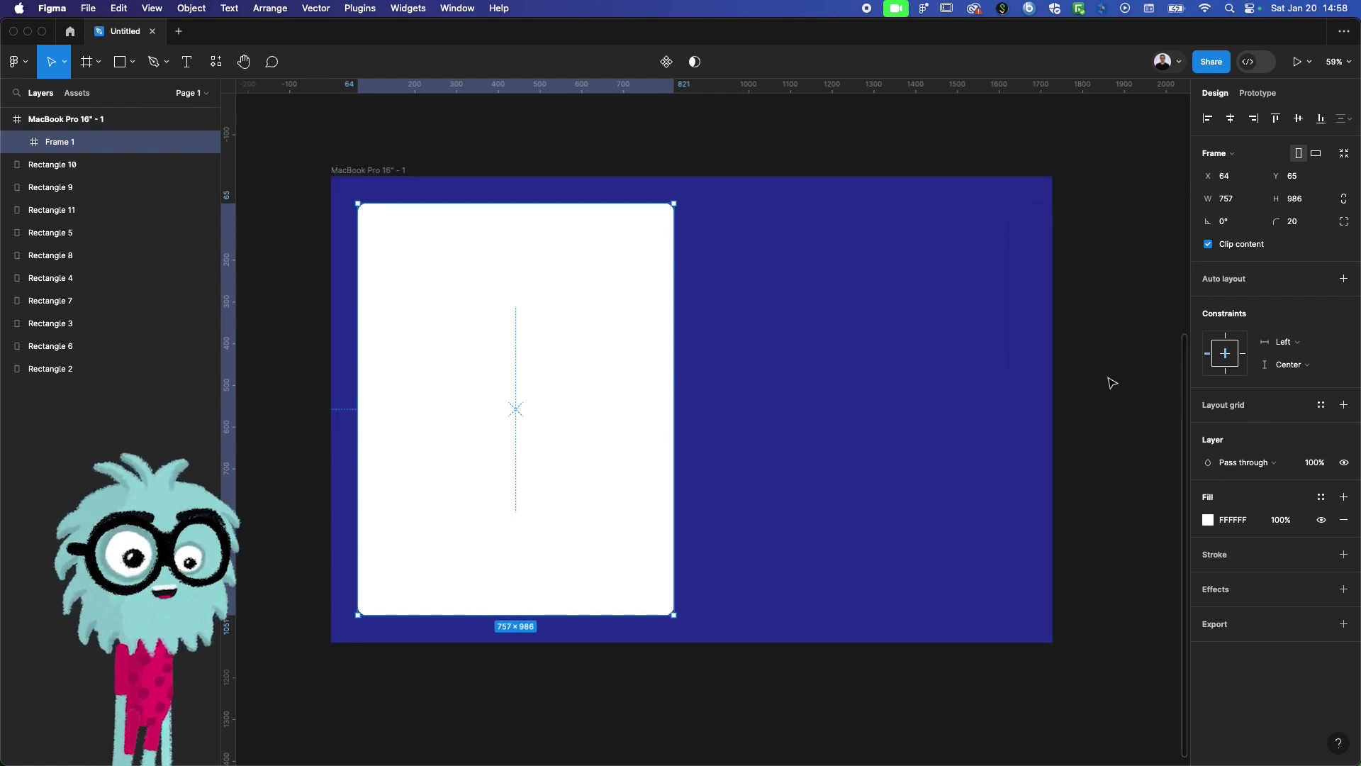
left_click(709, 329)
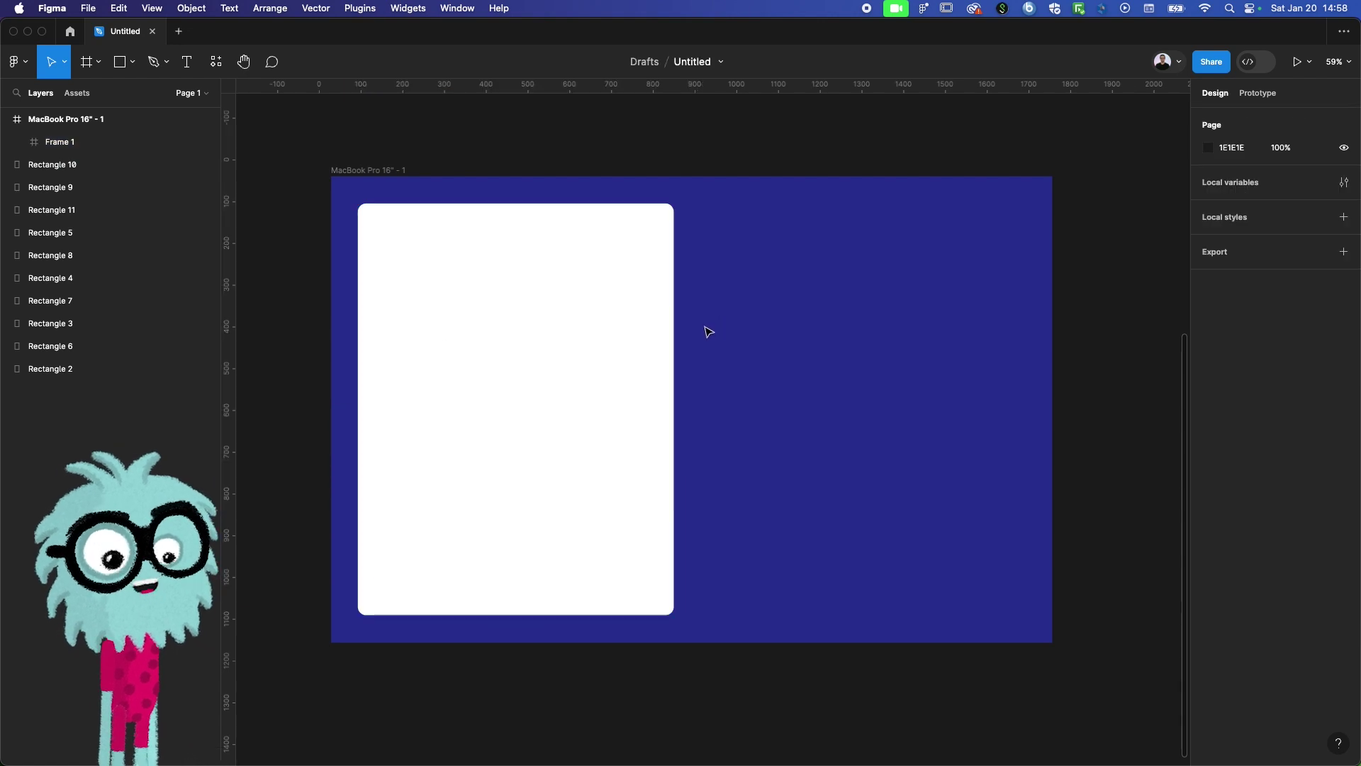
scroll(706, 329, "left", 2)
scroll(706, 328, "up", 1)
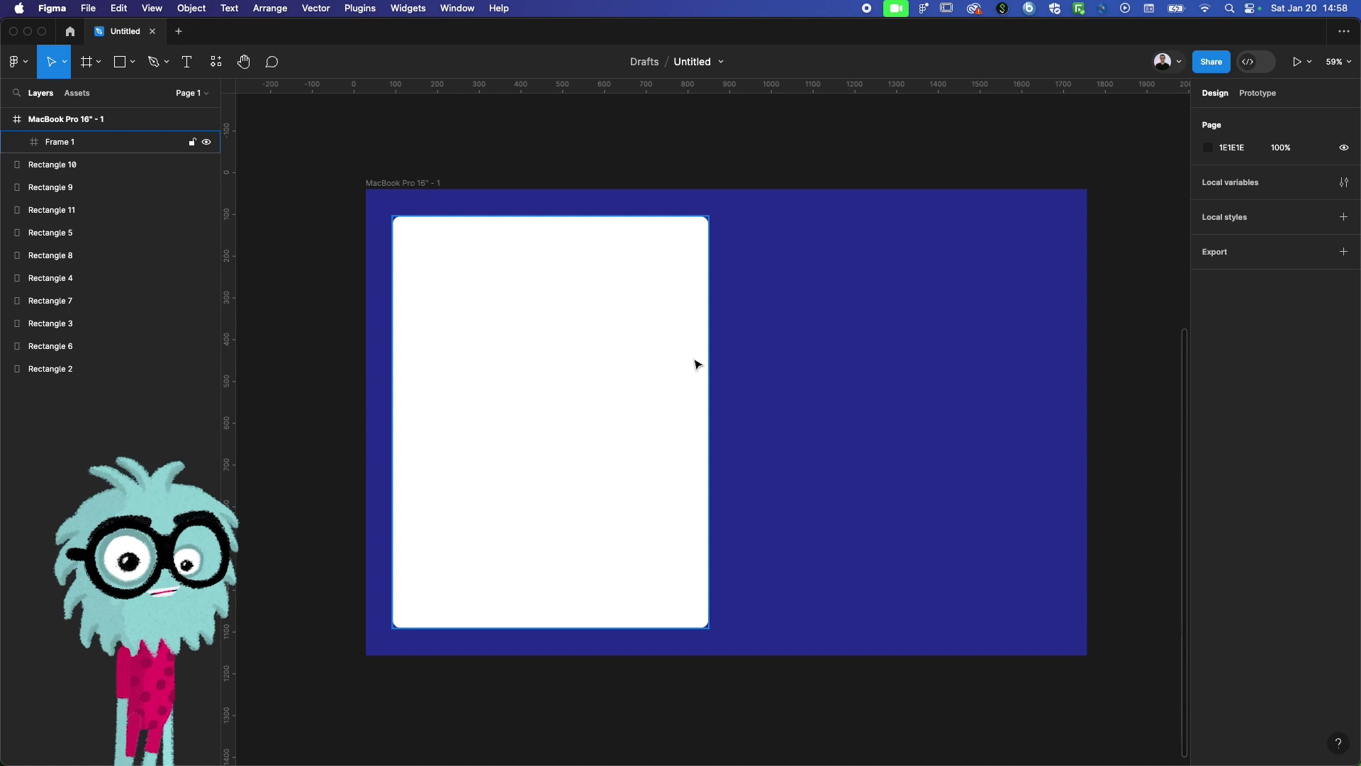
left_click(705, 351)
left_click(305, 312)
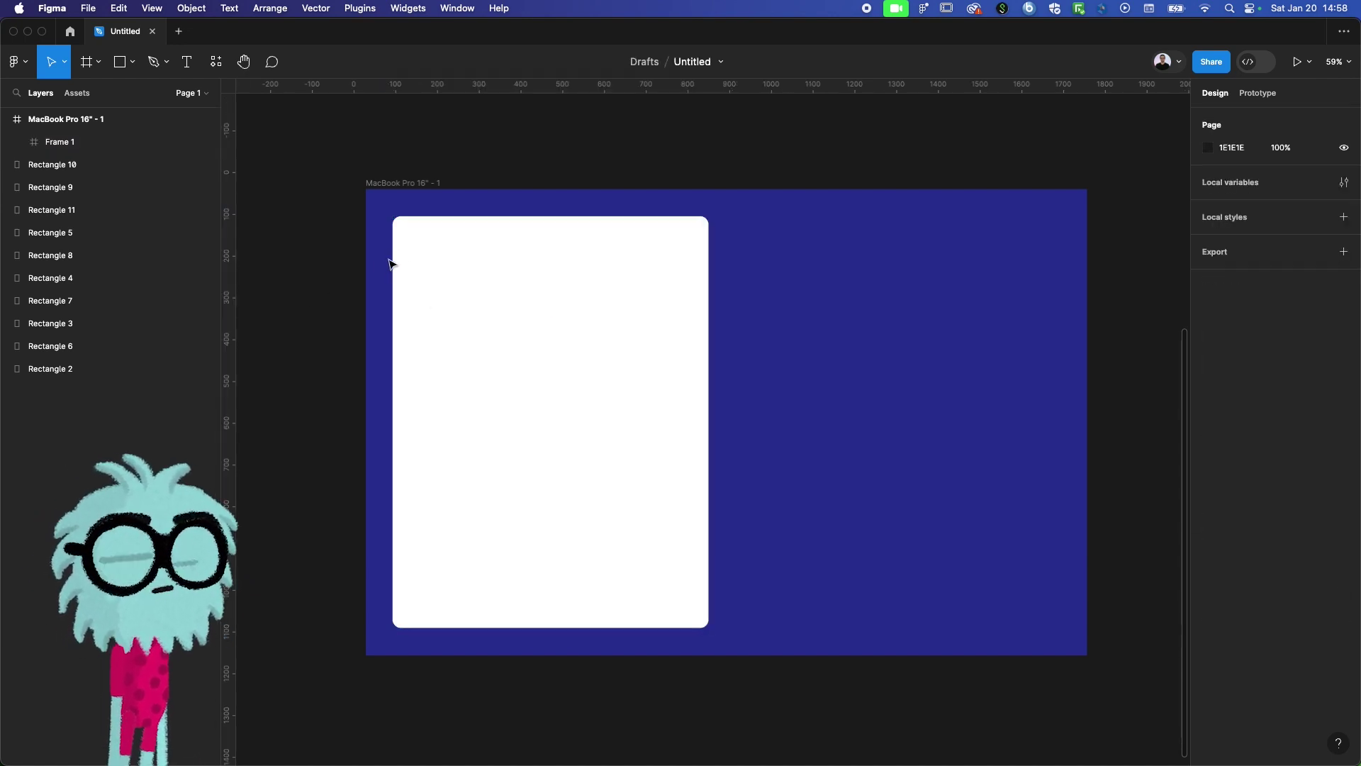
left_click(413, 249)
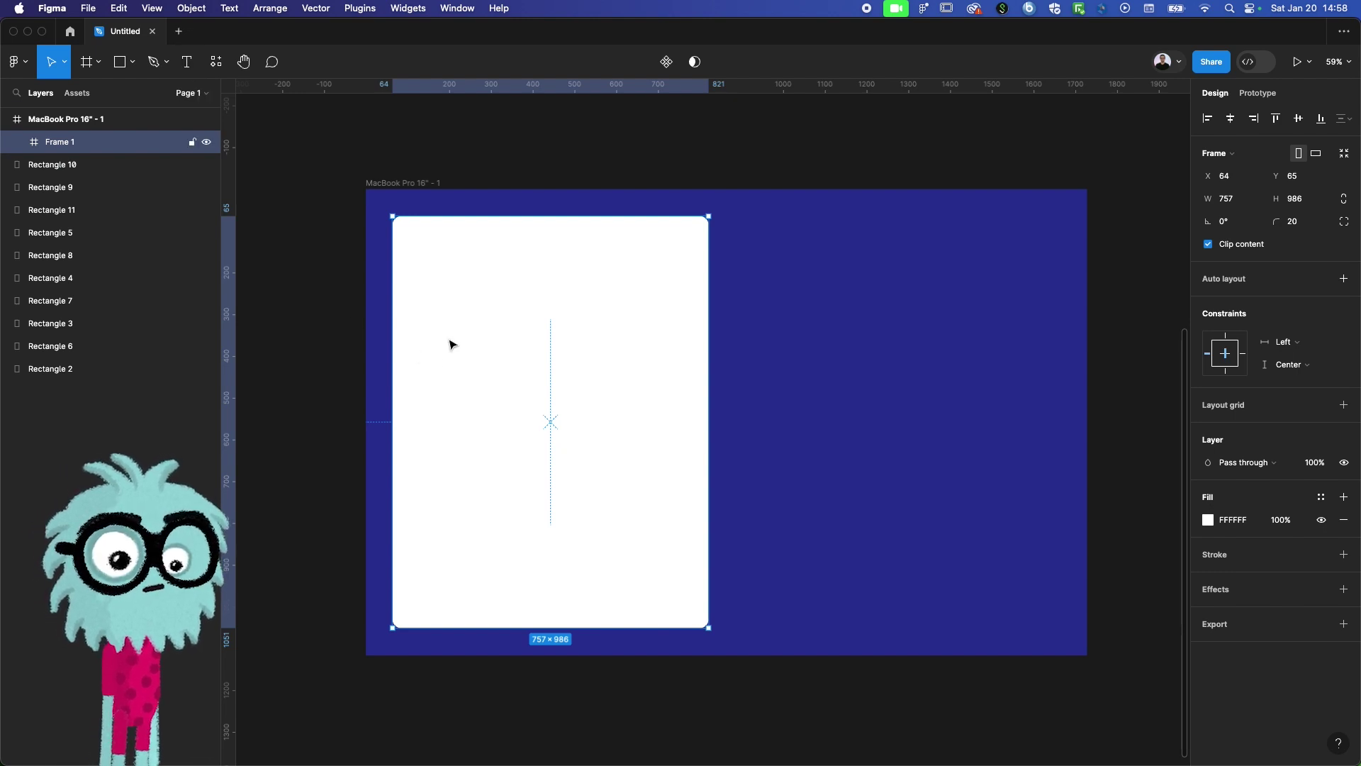
Type the heading 'Welcome,' / 'Let's start a new journey' near the card's top-left
key("t")
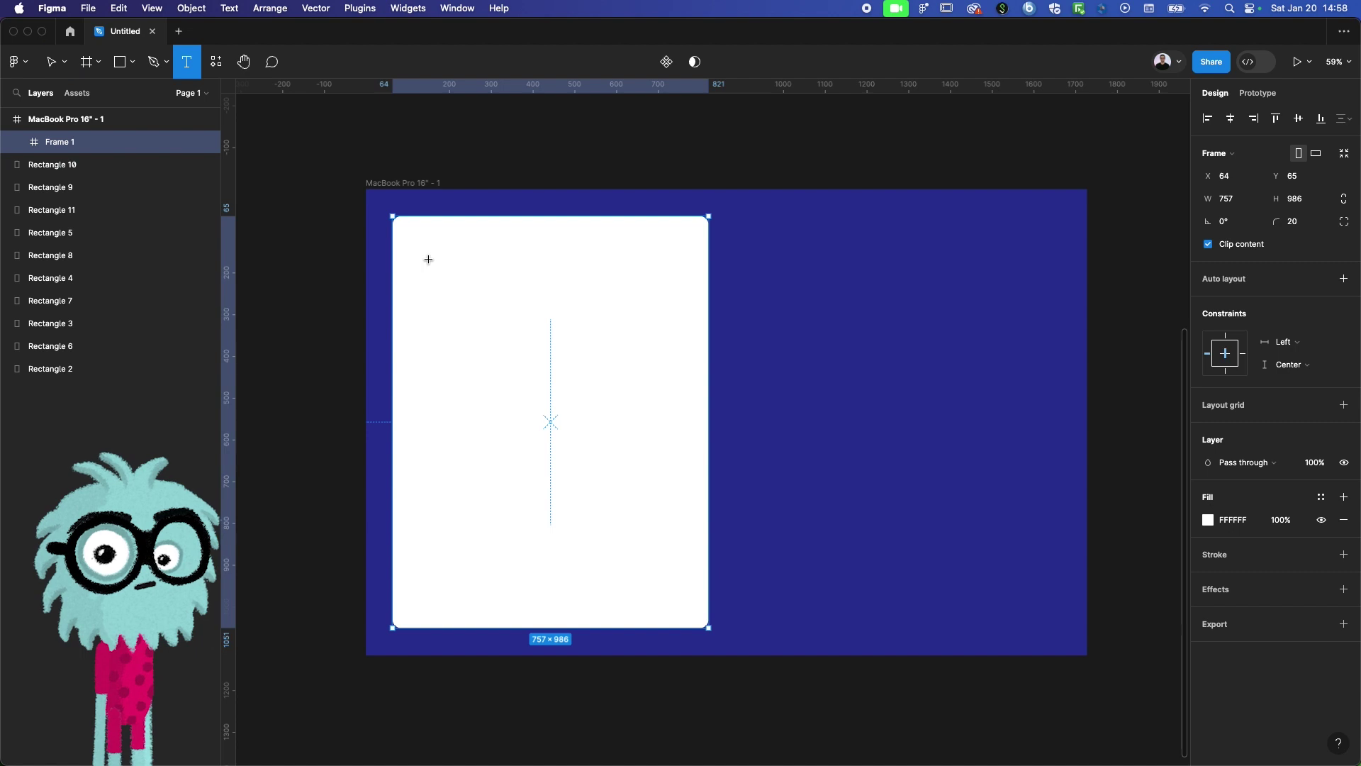
left_click(429, 260)
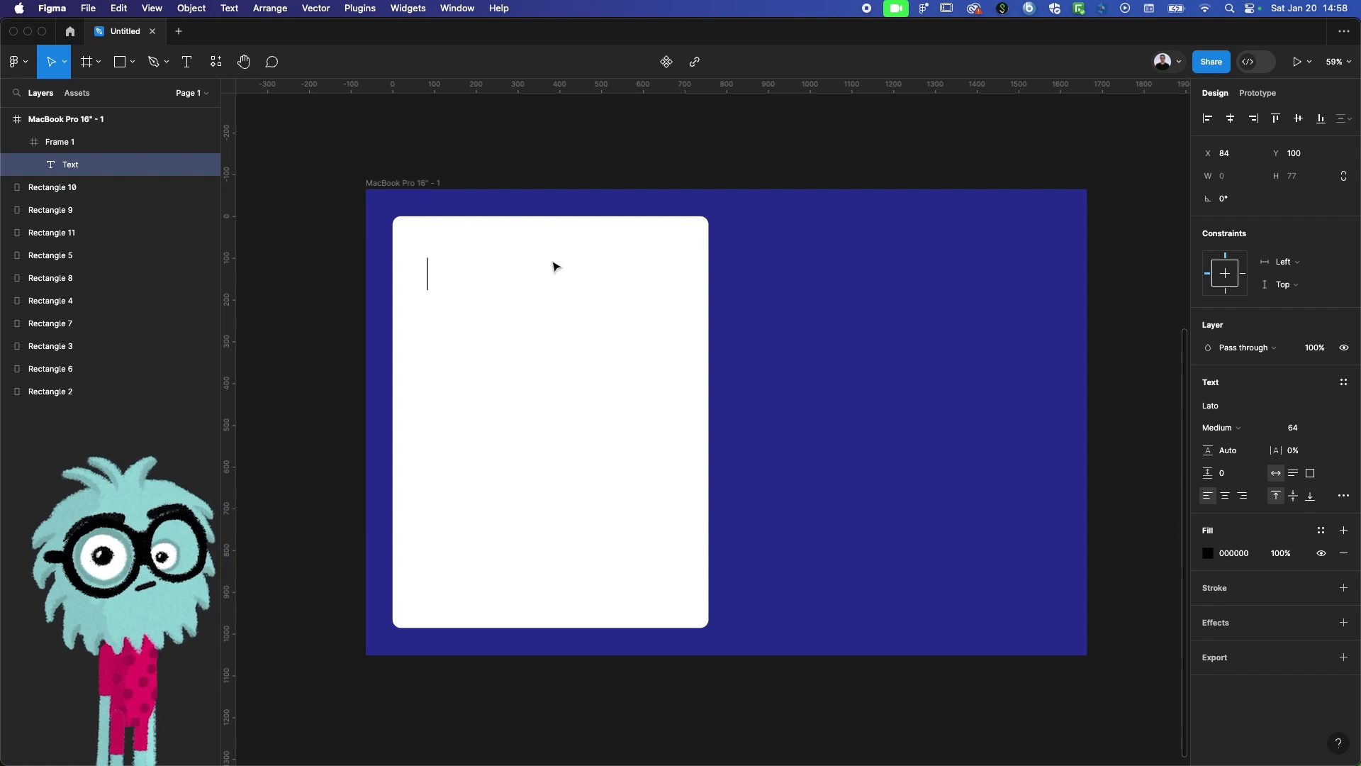
type("Welcome,")
key("Return")
type("et'sstart a new jpur")
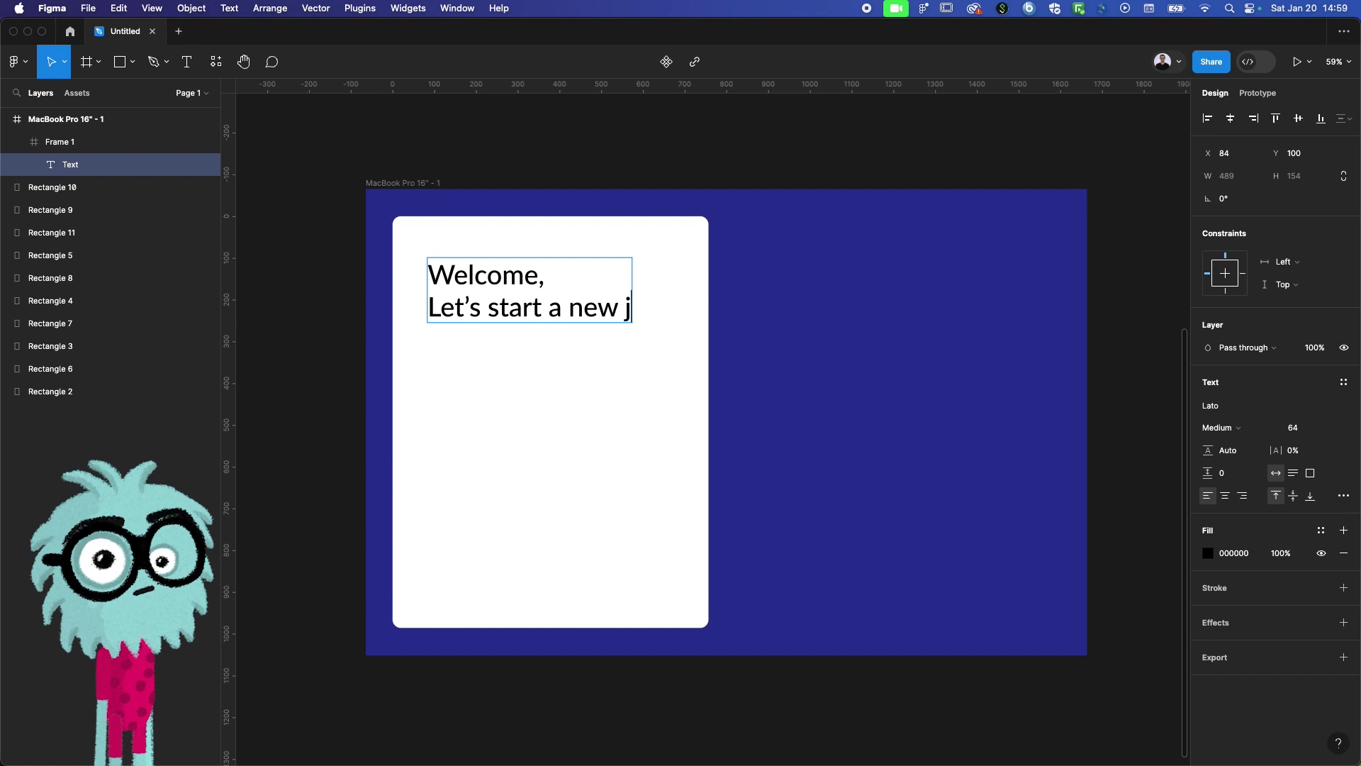
type("rney")
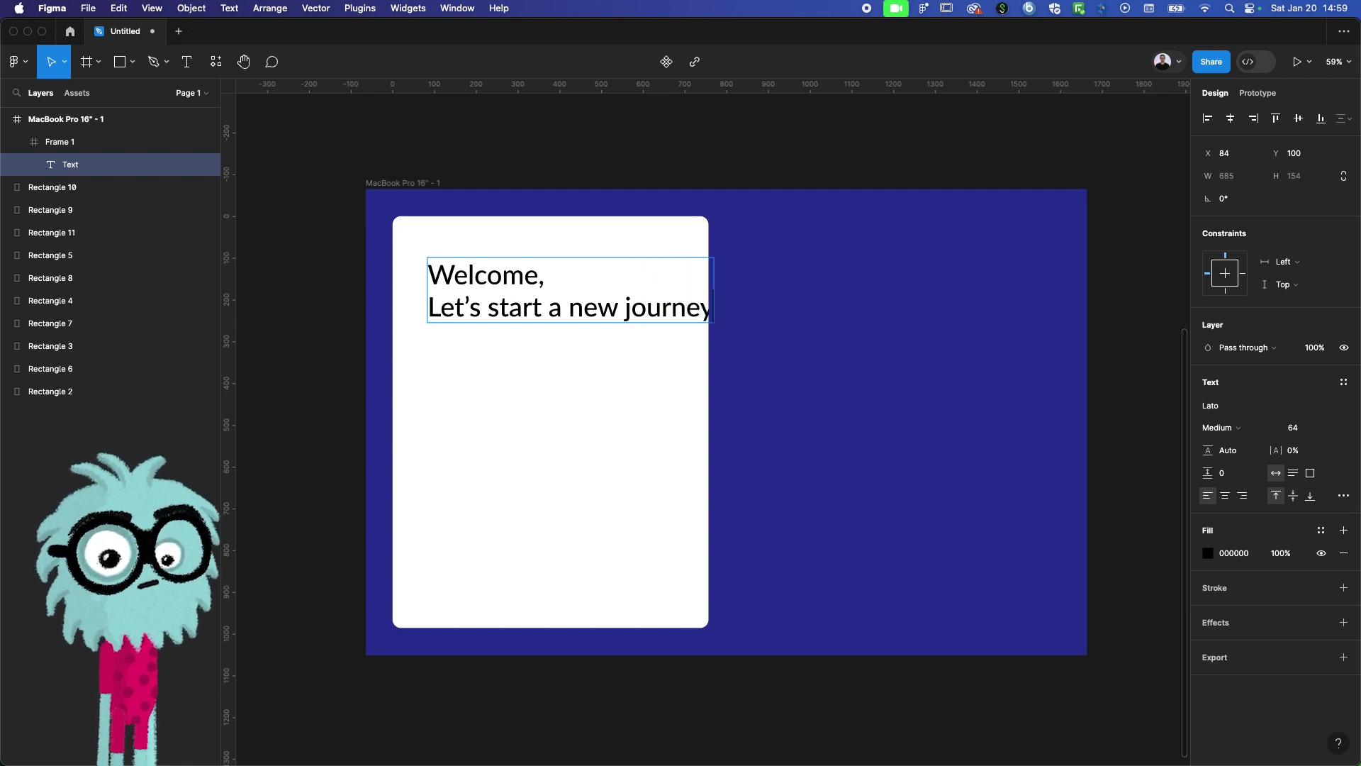
Set the whole heading to font size 56 and nudge it up-left
key("super+a")
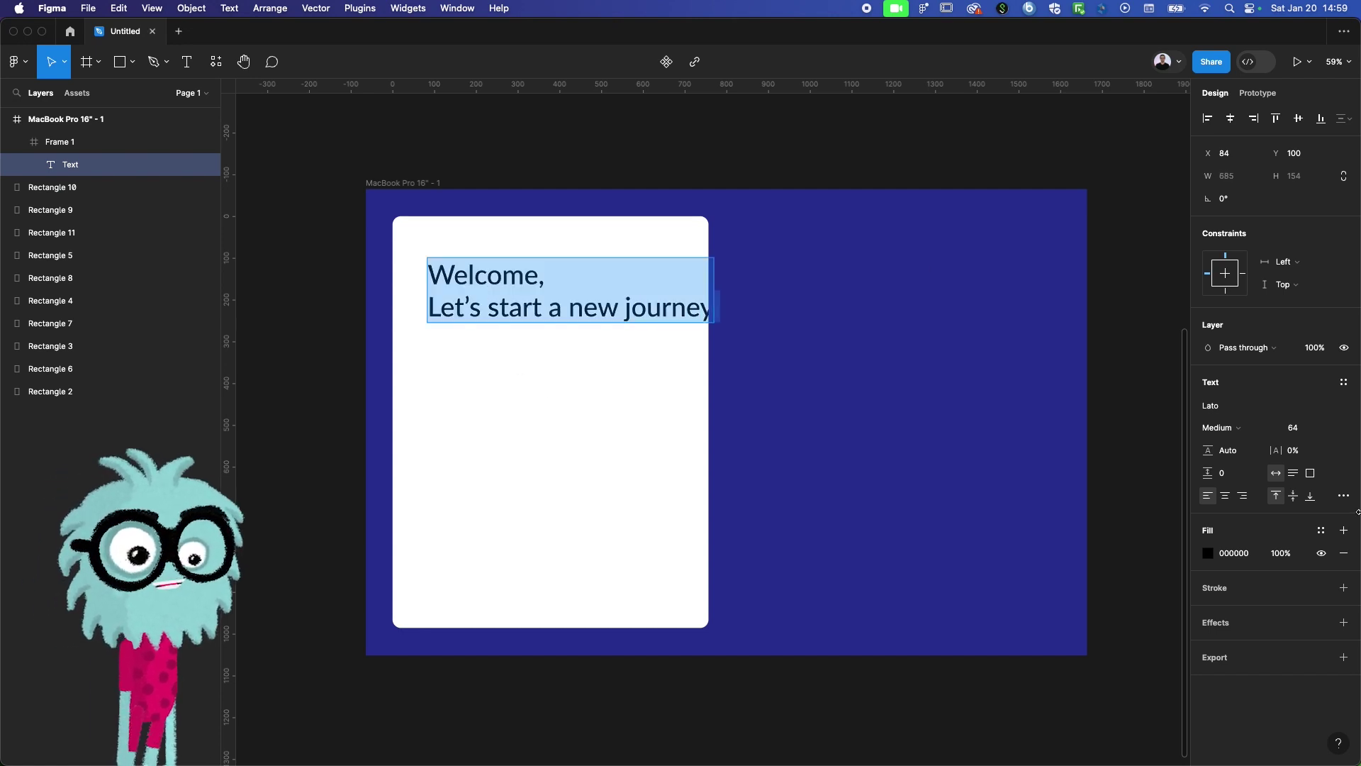
left_click(1312, 430)
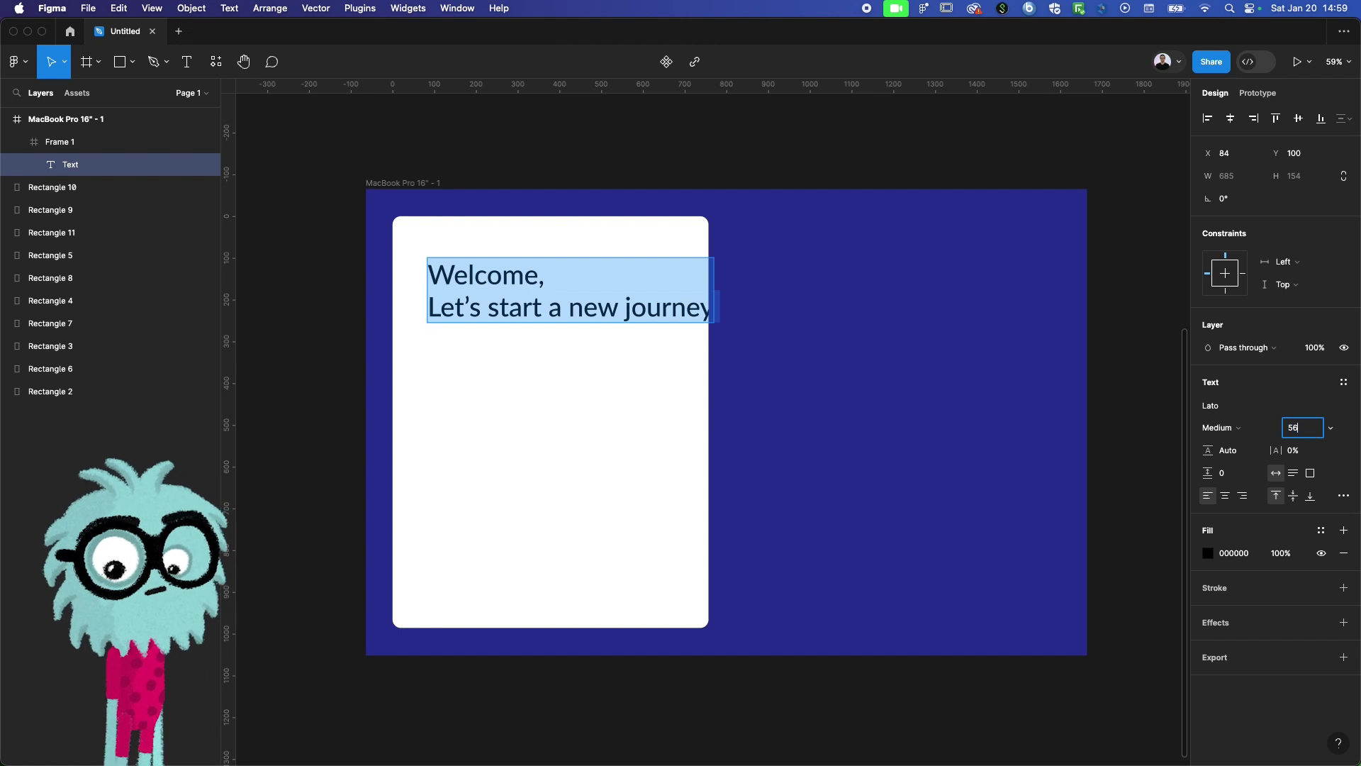
type("56")
key("Return")
key("Escape")
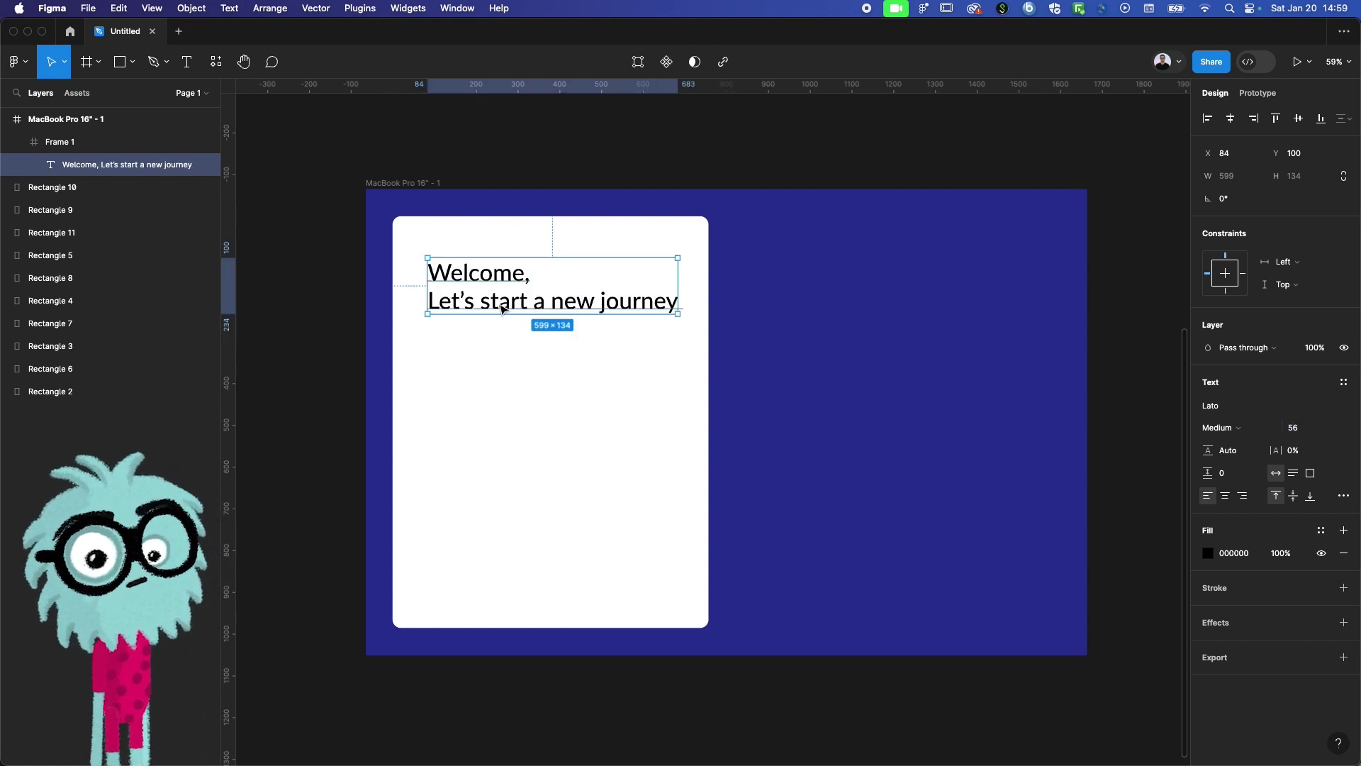
left_click_drag(501, 308, 499, 303)
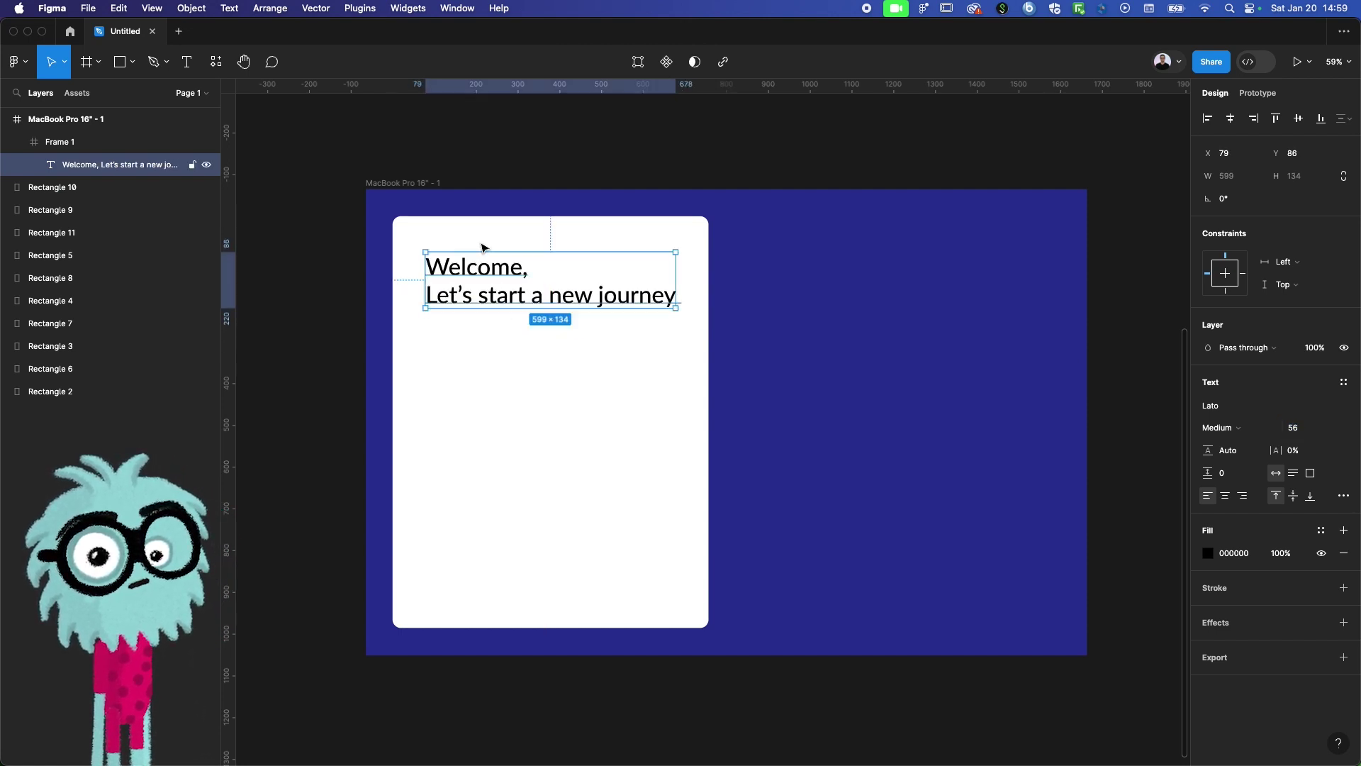
Reduce the first line 'Welcome,' to font size 48
double_click(477, 268)
left_click(523, 269)
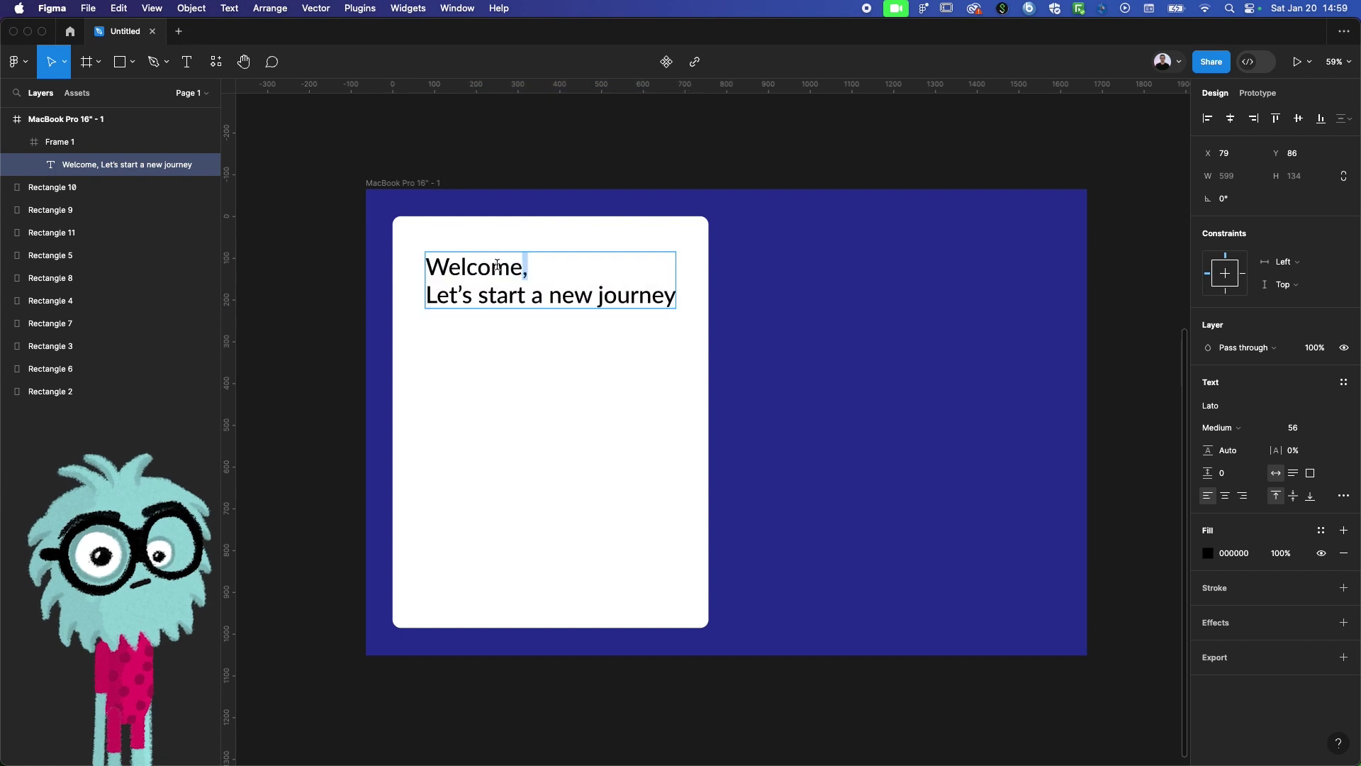
left_click_drag(497, 266, 428, 258)
left_click(1293, 428)
type("4")
key("Return")
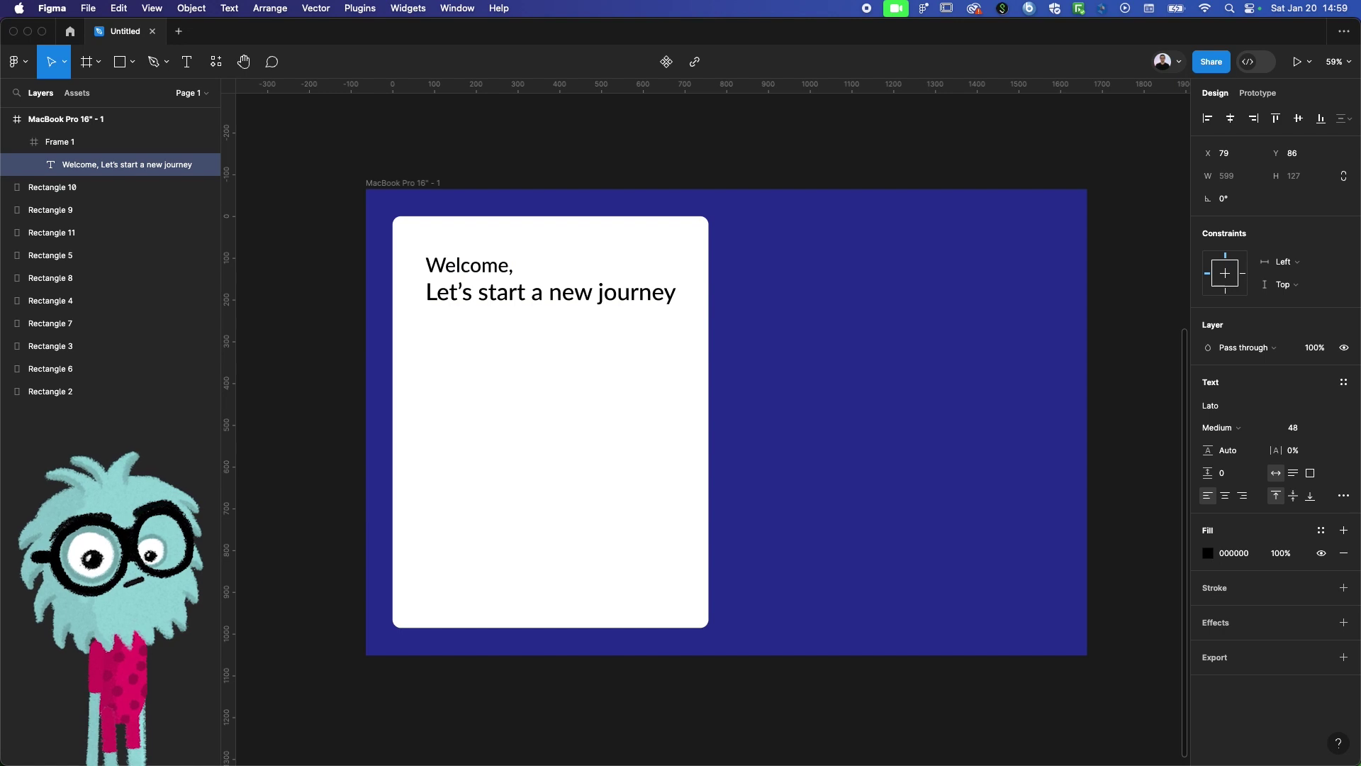
left_click(500, 299)
key("Escape")
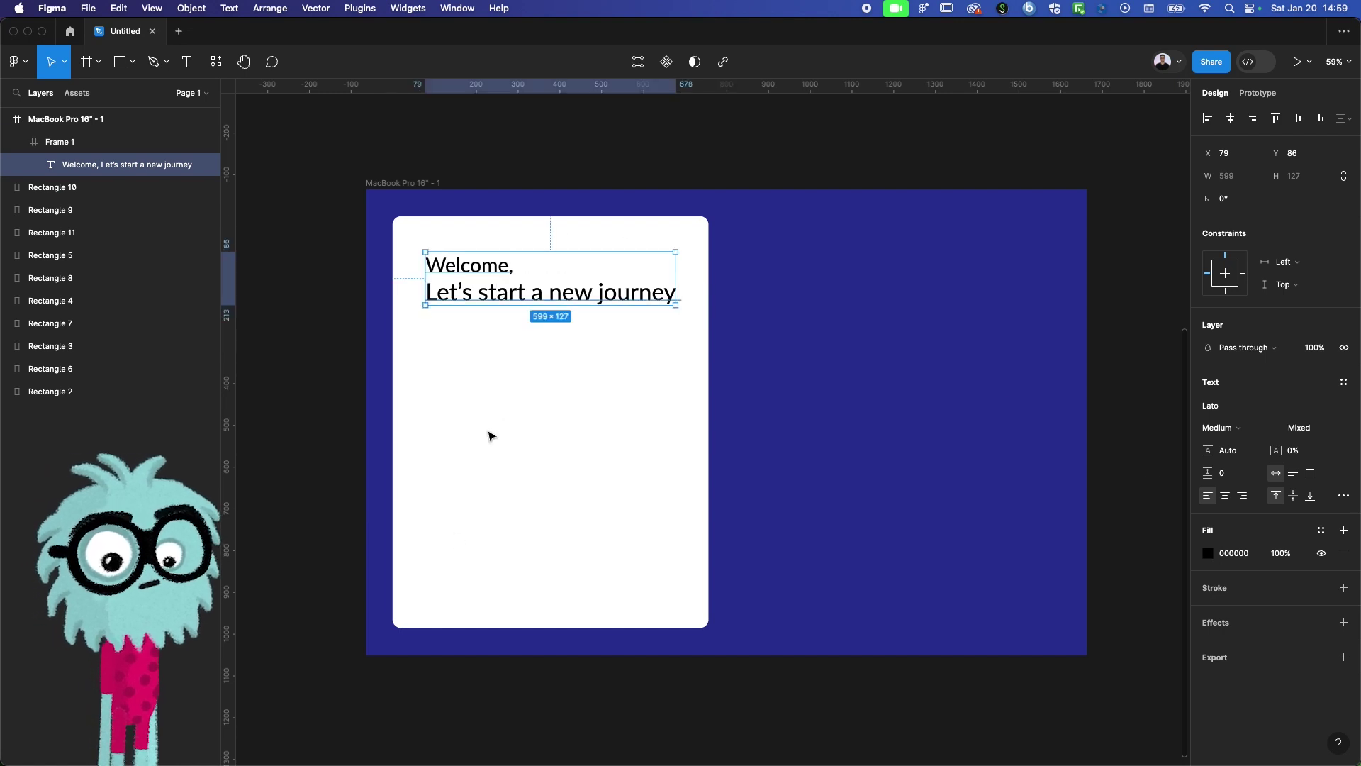
key("Escape")
left_click(482, 285)
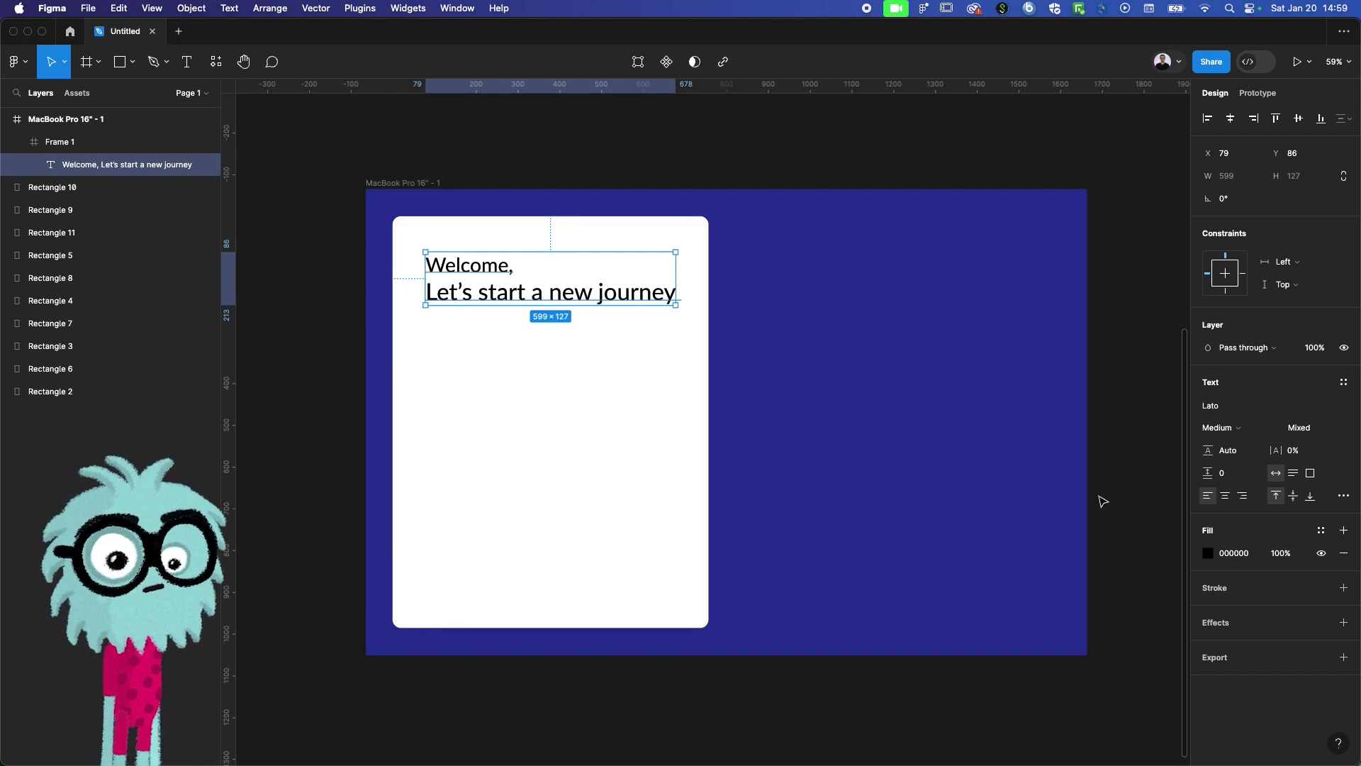
Eyedrop orange FF6C22 from the orange swatch as the heading's text colour
scroll(516, 395, "up", 3)
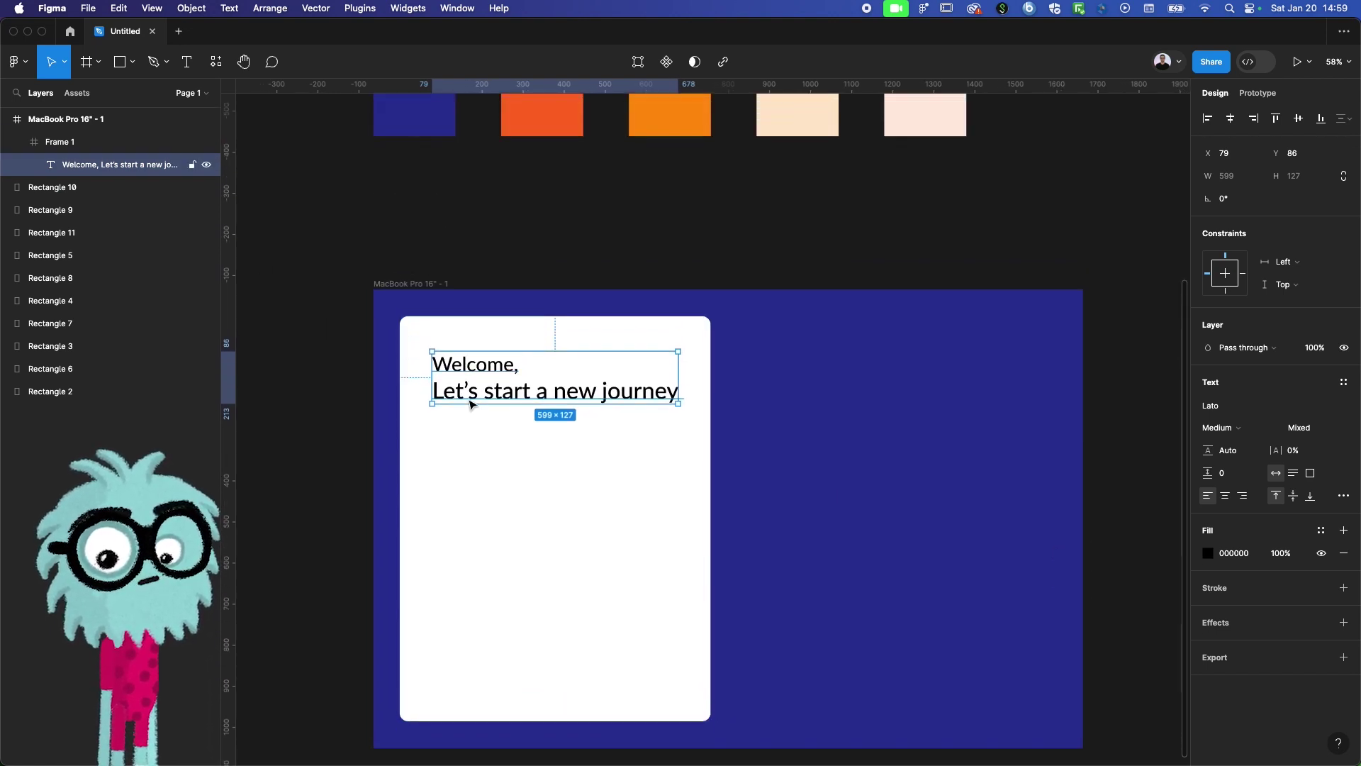
left_click(1208, 553)
left_click(1041, 597)
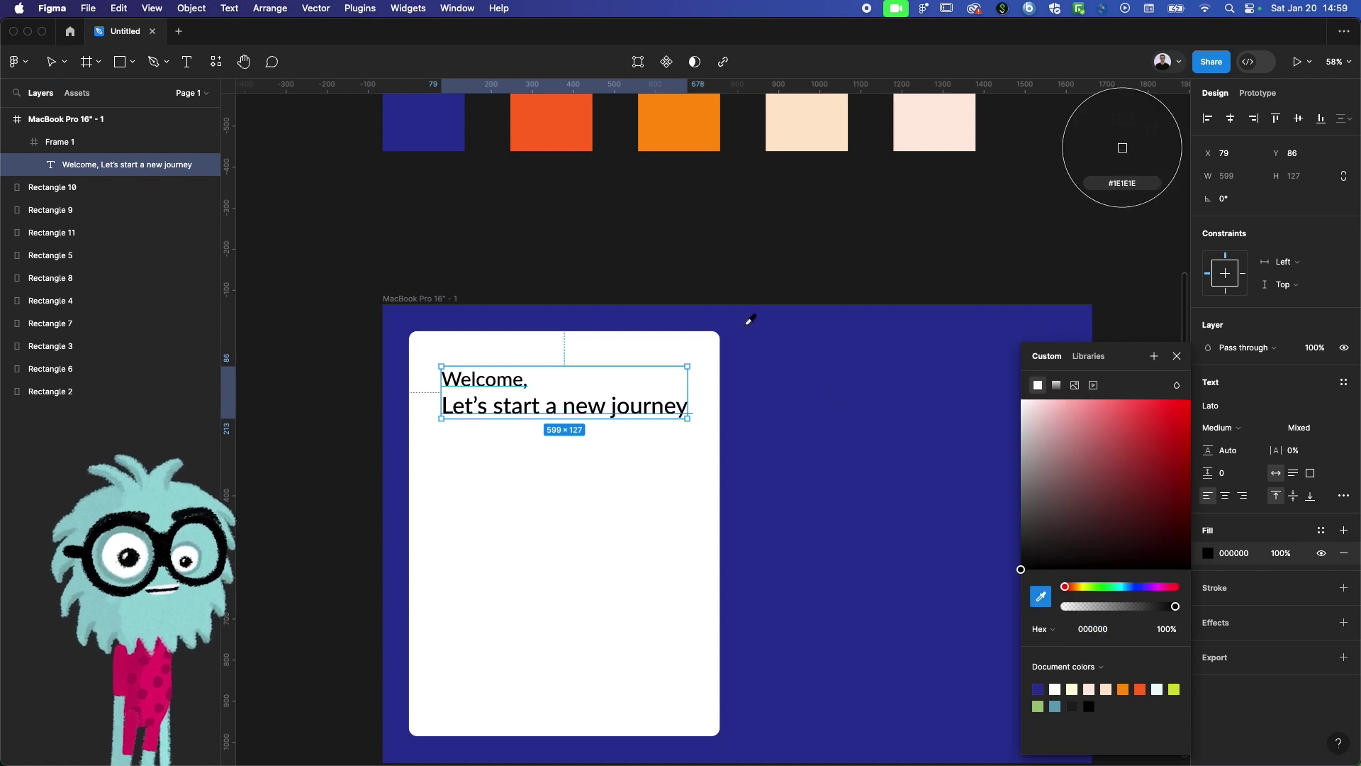
left_click(568, 134)
left_click(563, 261)
scroll(560, 305, "down", 1)
scroll(561, 305, "down", 2)
left_click(485, 356)
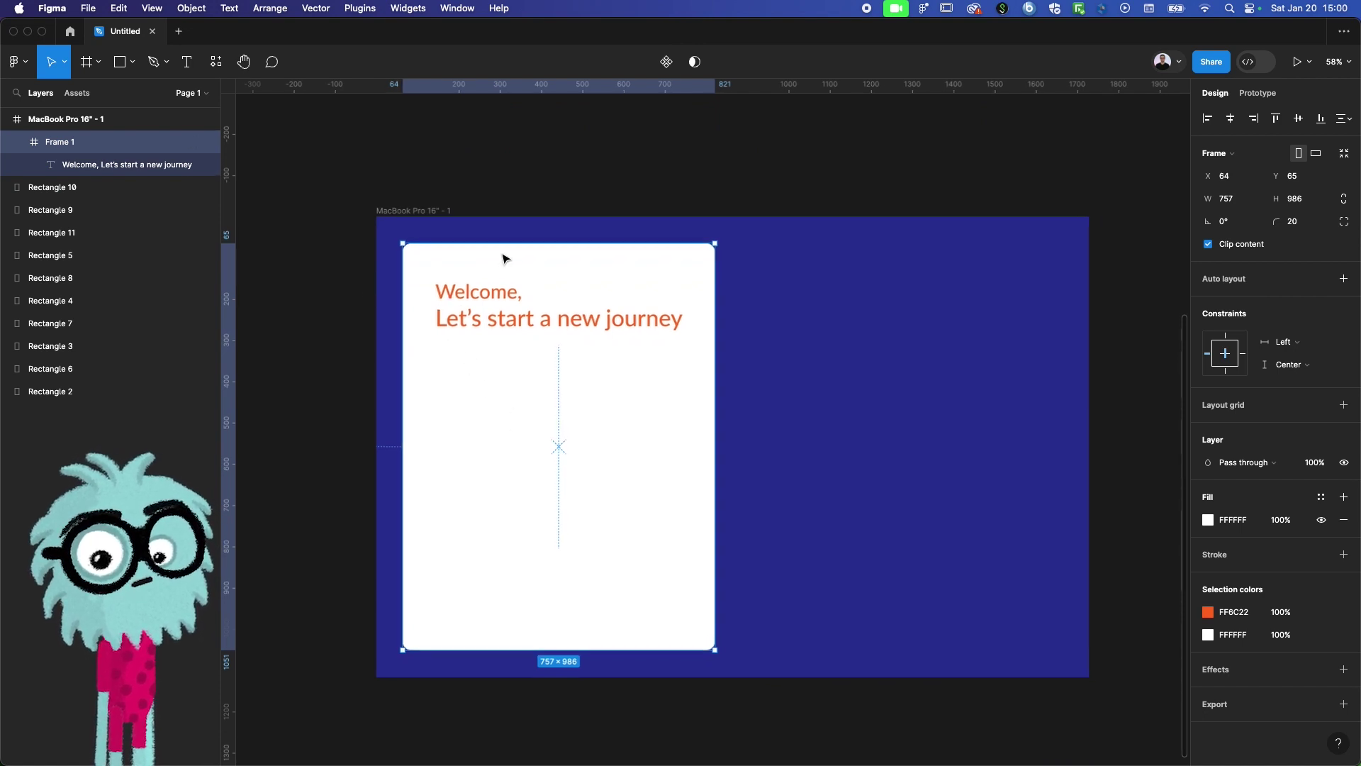
scroll(525, 305, "up", 2)
scroll(523, 352, "up", 3)
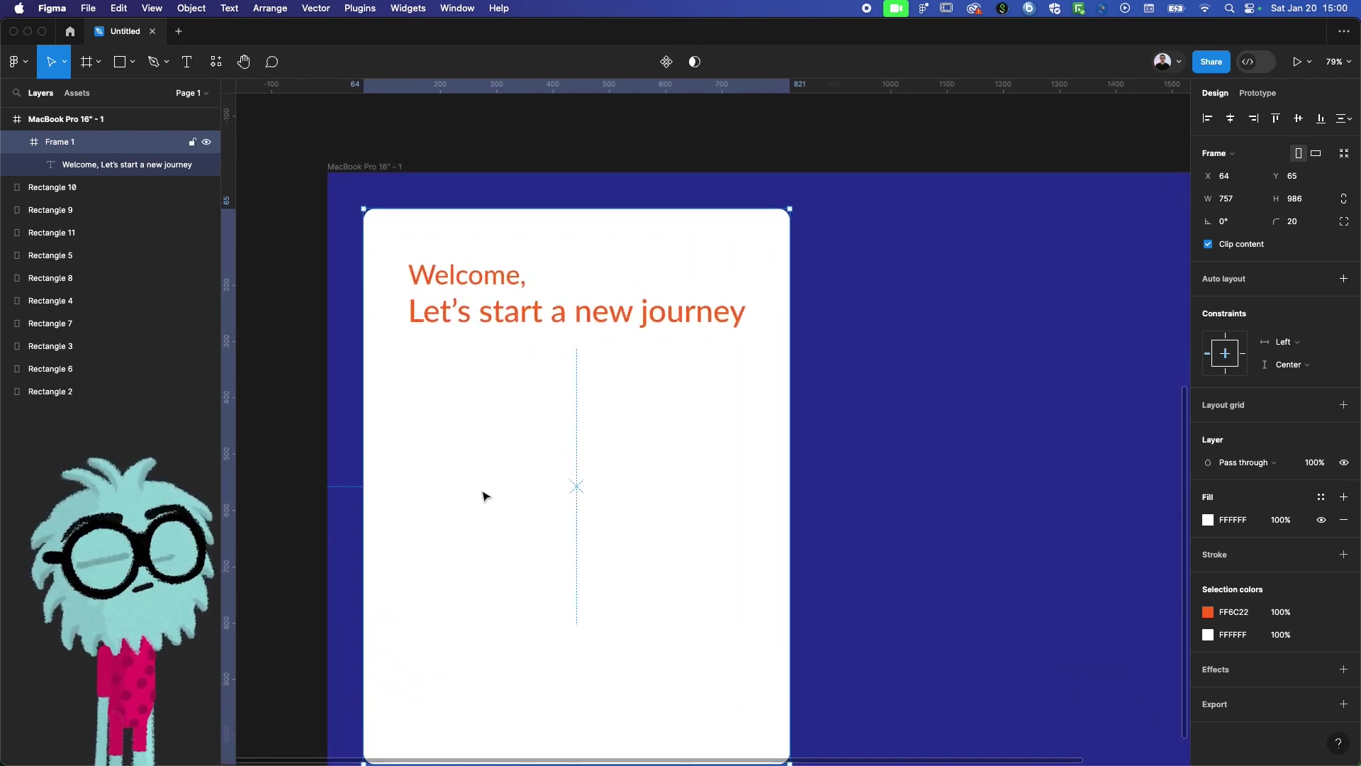
Draw a 599×128 frame below the heading, aligned to its left edge
key("f")
left_click_drag(411, 414, 743, 487)
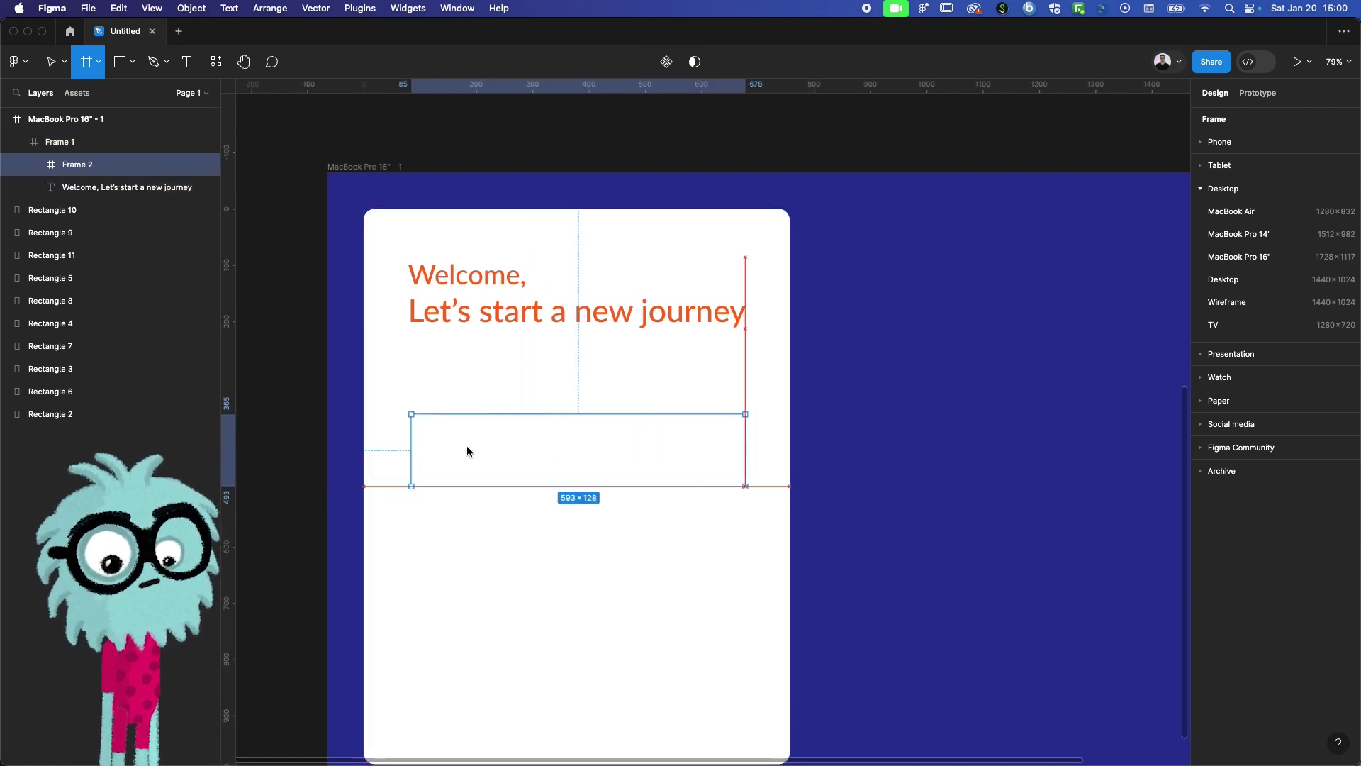
left_click_drag(411, 462, 408, 462)
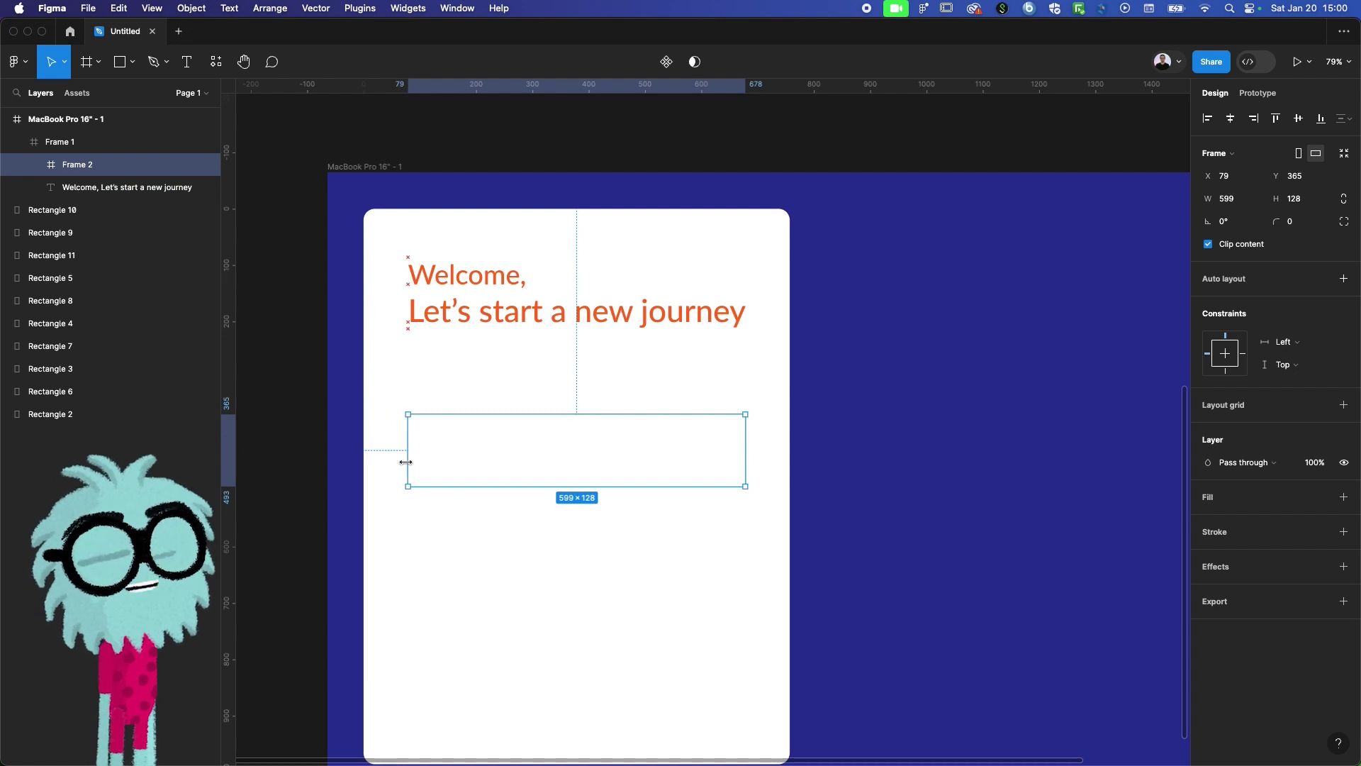
left_click_drag(408, 462, 409, 465)
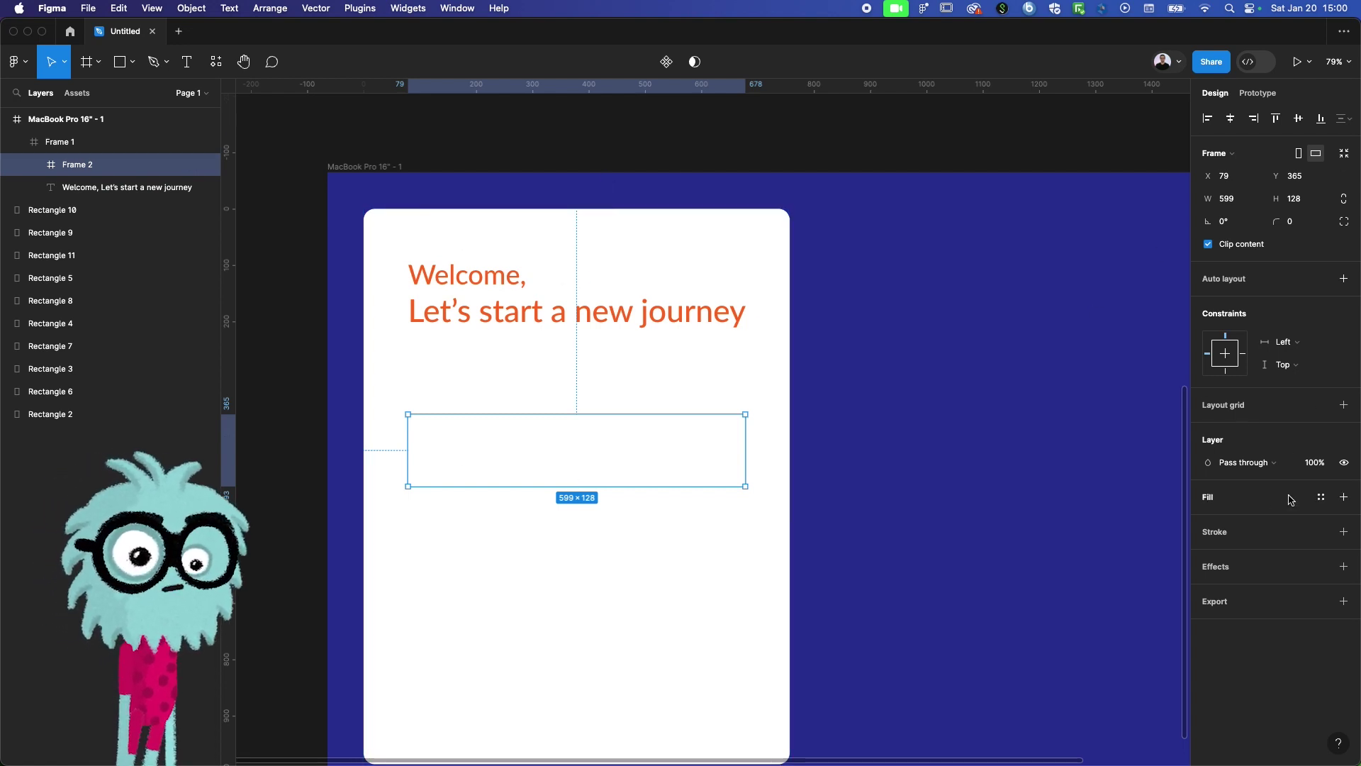
mouse_move(1271, 497)
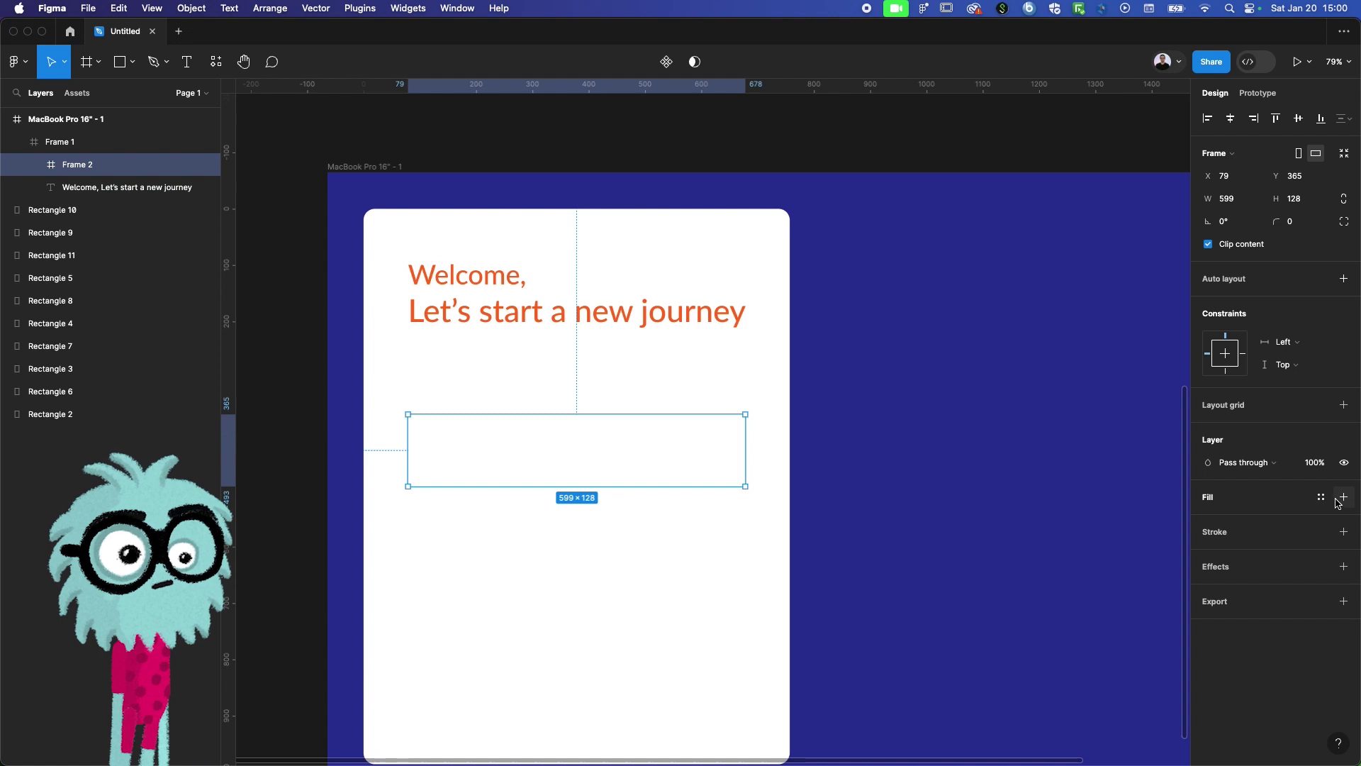
Fill the box bright yellow EBFF00 and move it up under the heading
left_click(1339, 498)
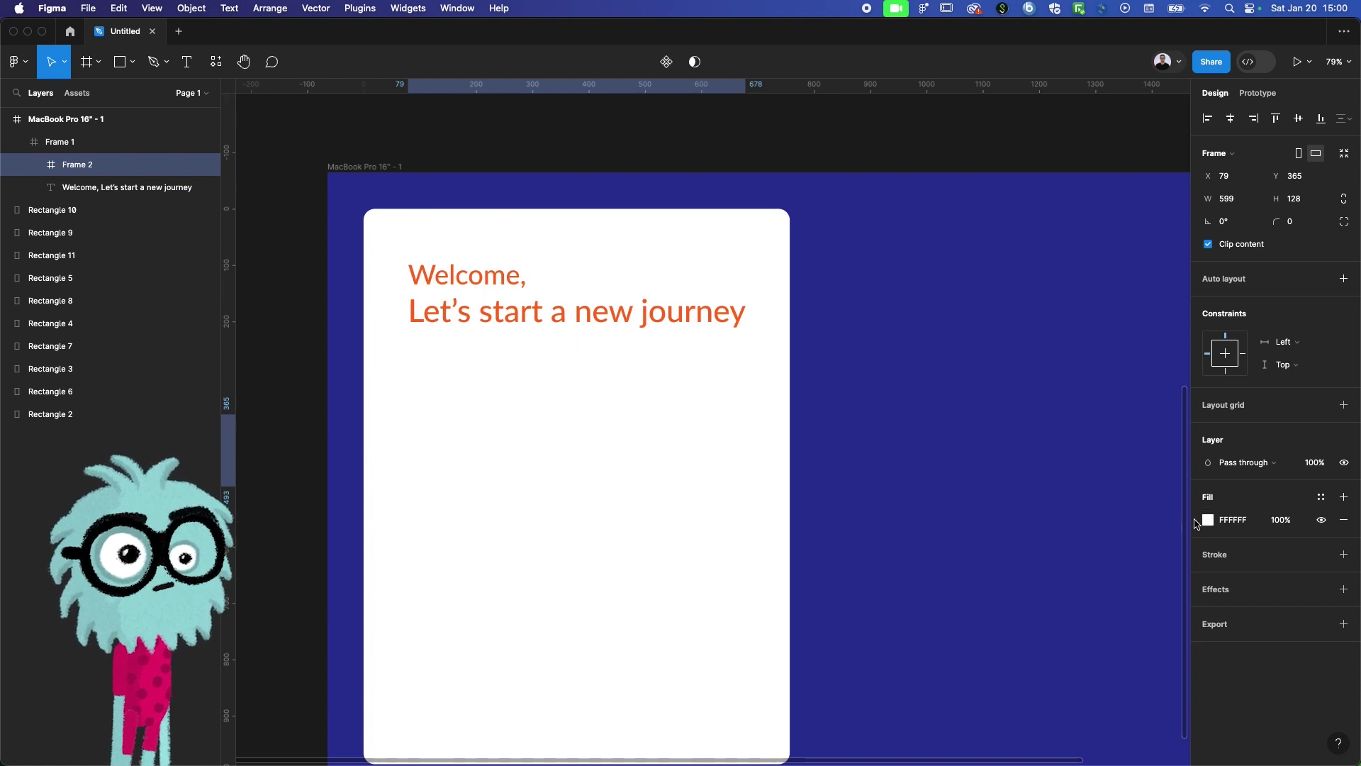
left_click(1208, 521)
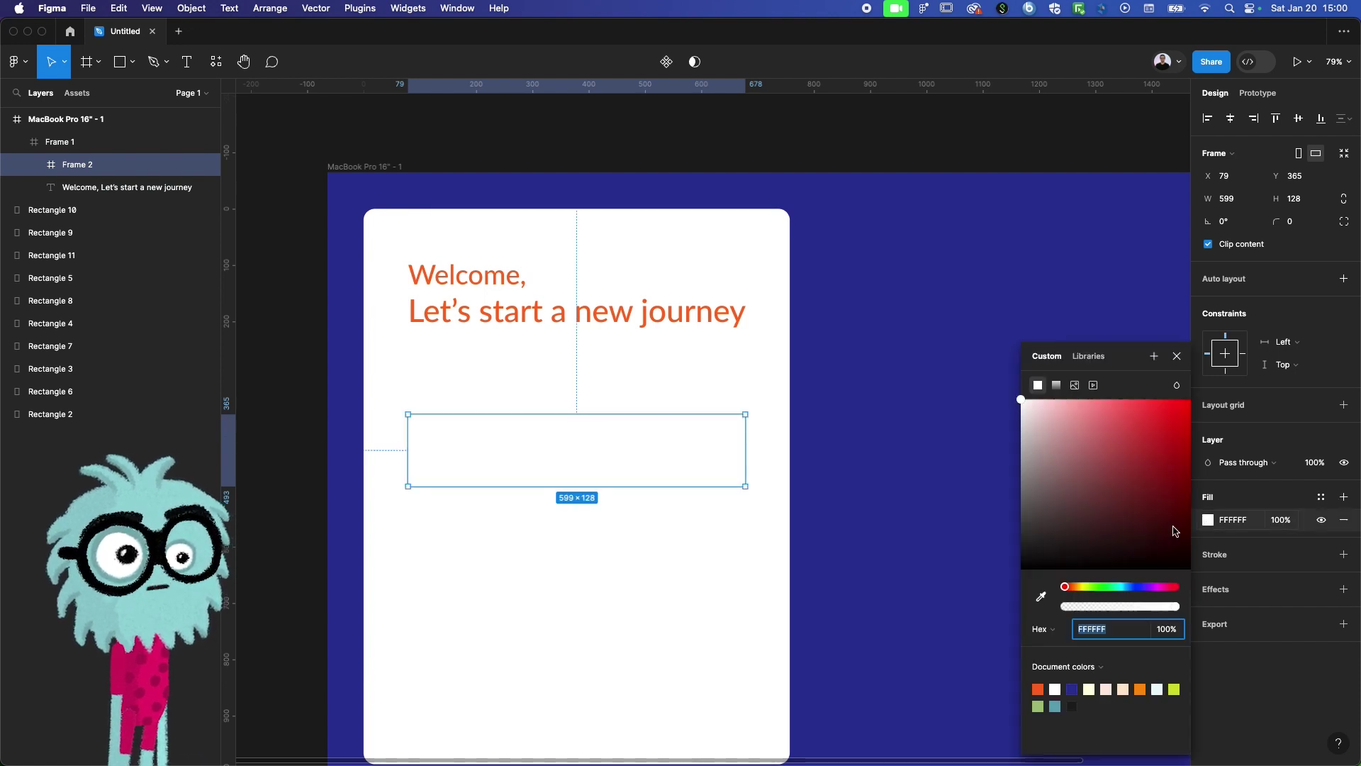
left_click(1085, 587)
left_click_drag(1128, 508, 1213, 395)
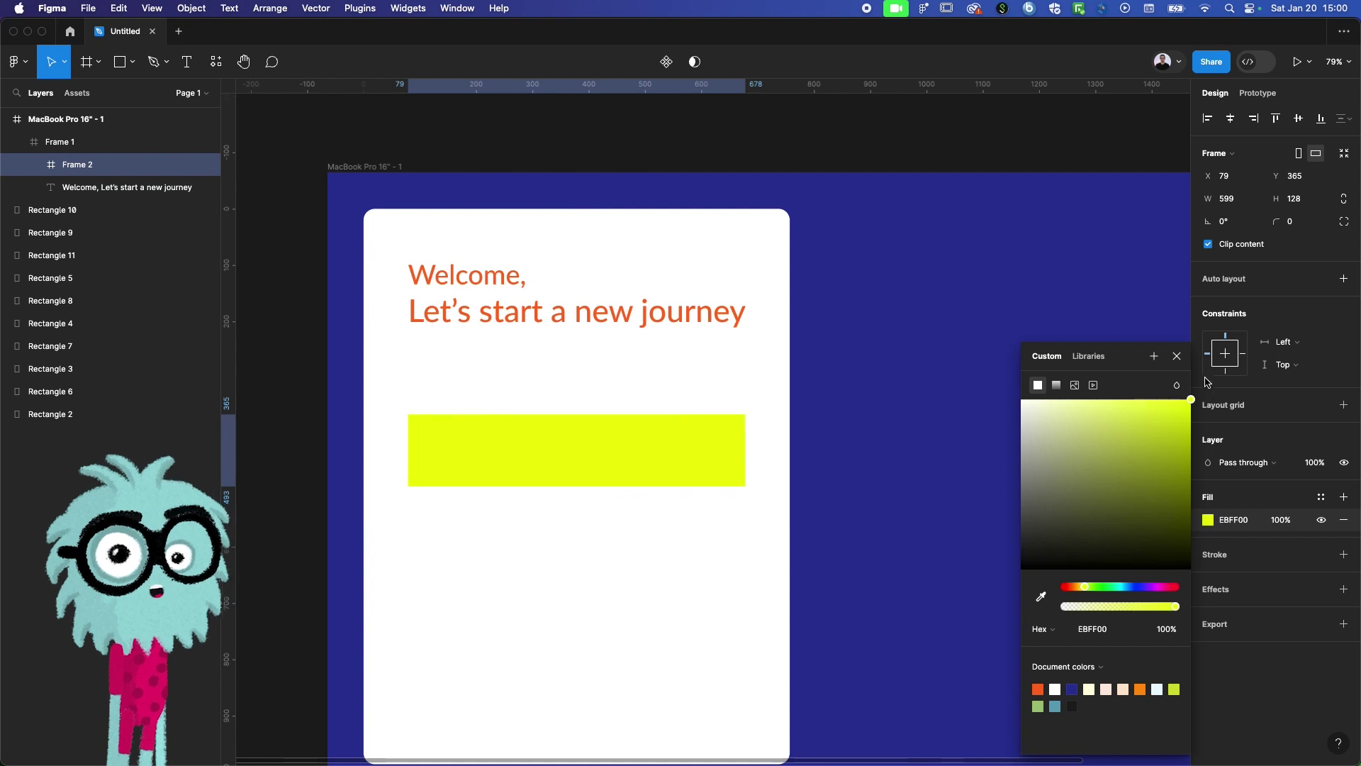
left_click(474, 468)
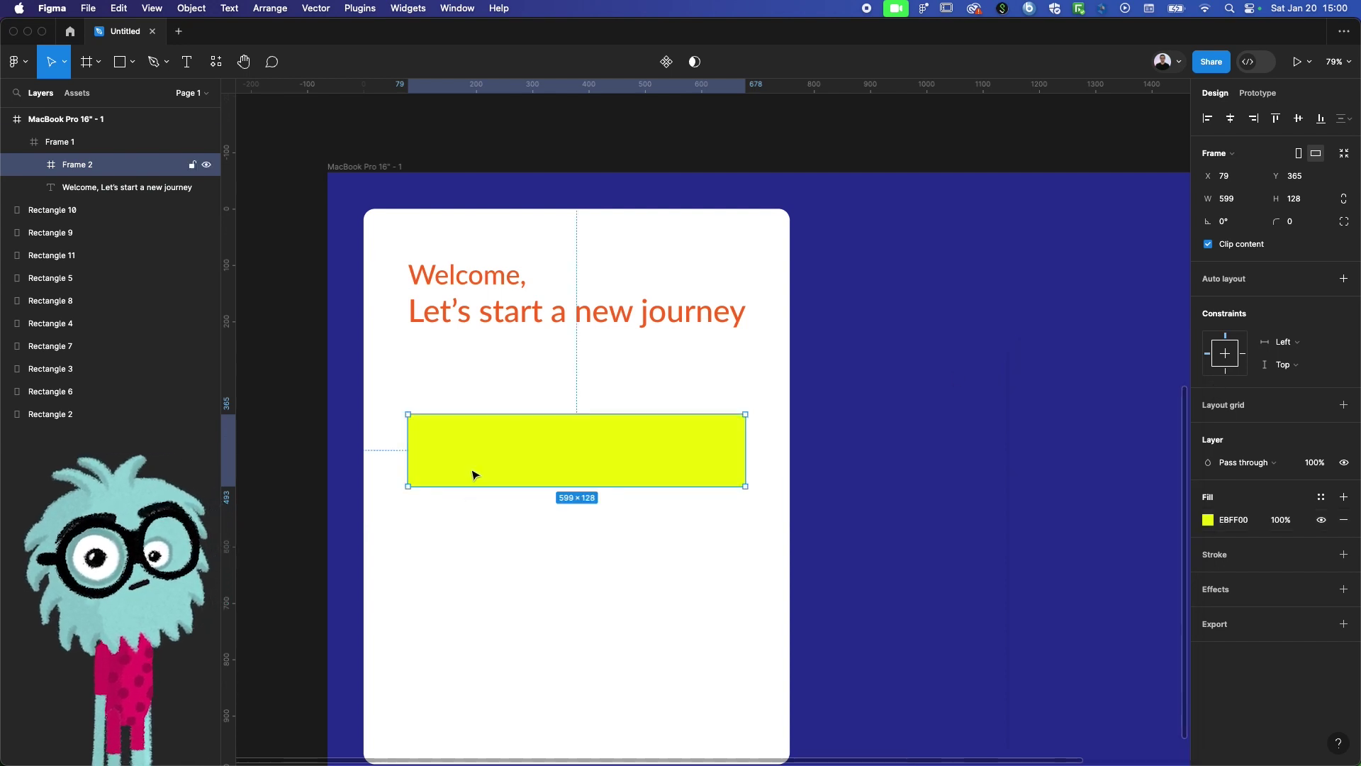
left_click_drag(473, 466, 477, 454)
left_click(395, 454)
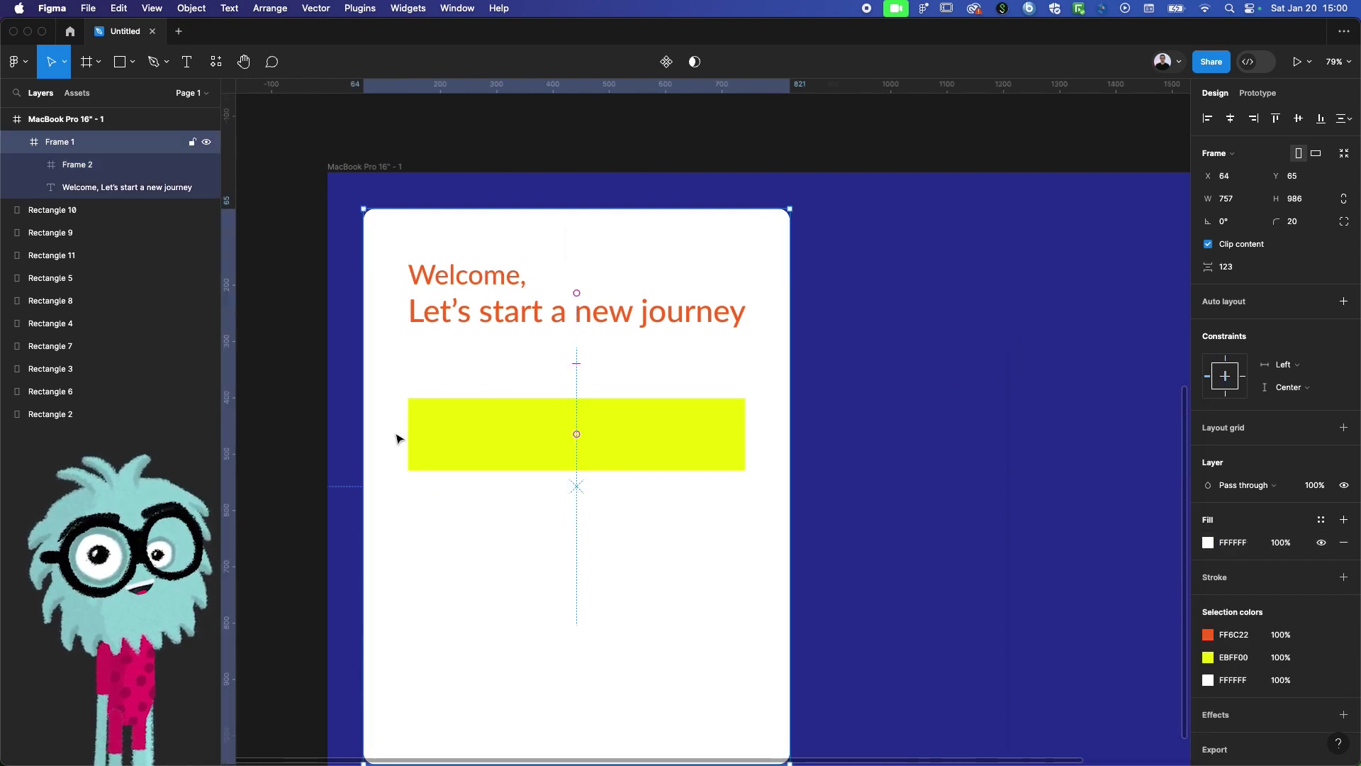
scroll(411, 439, "up", 3)
scroll(421, 428, "up", 3)
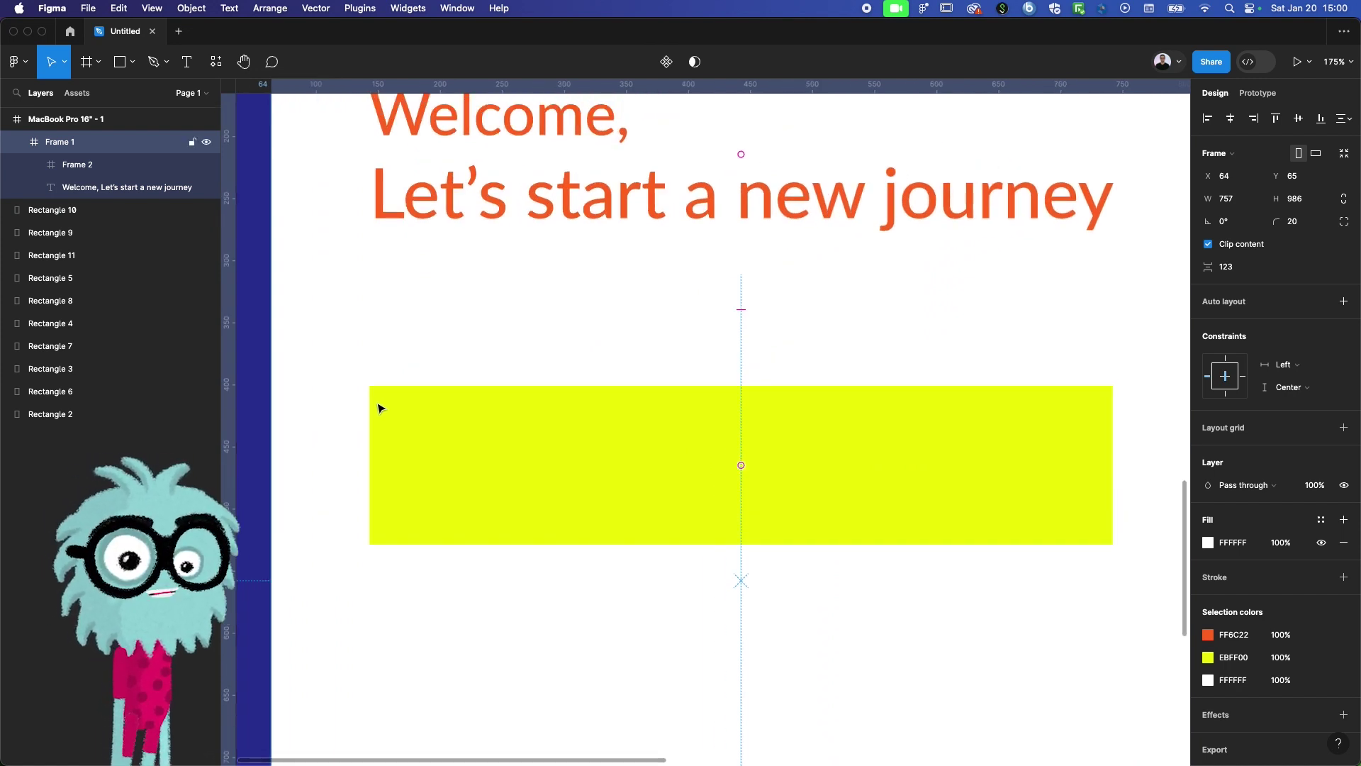
Add an 'Email' text label inside the yellow box with font size 20
key("t")
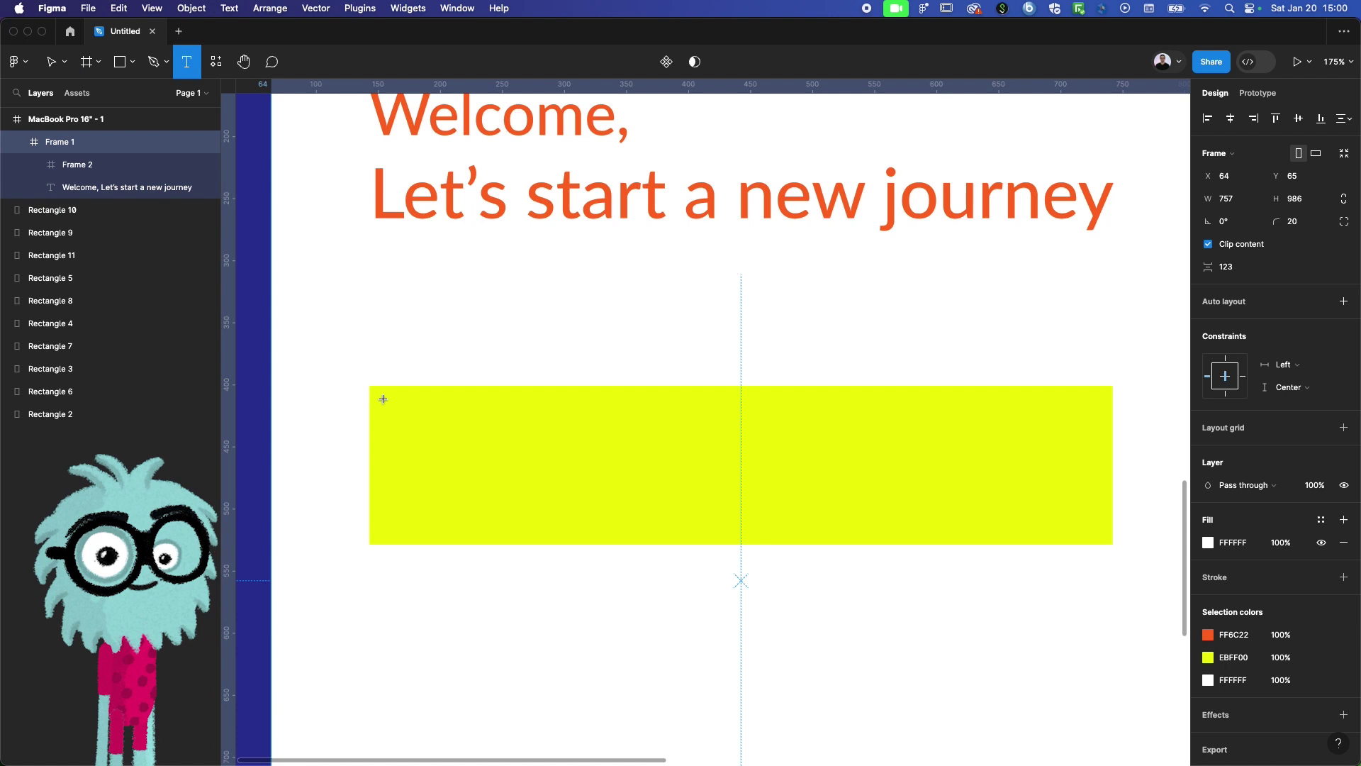
left_click(382, 399)
type("E")
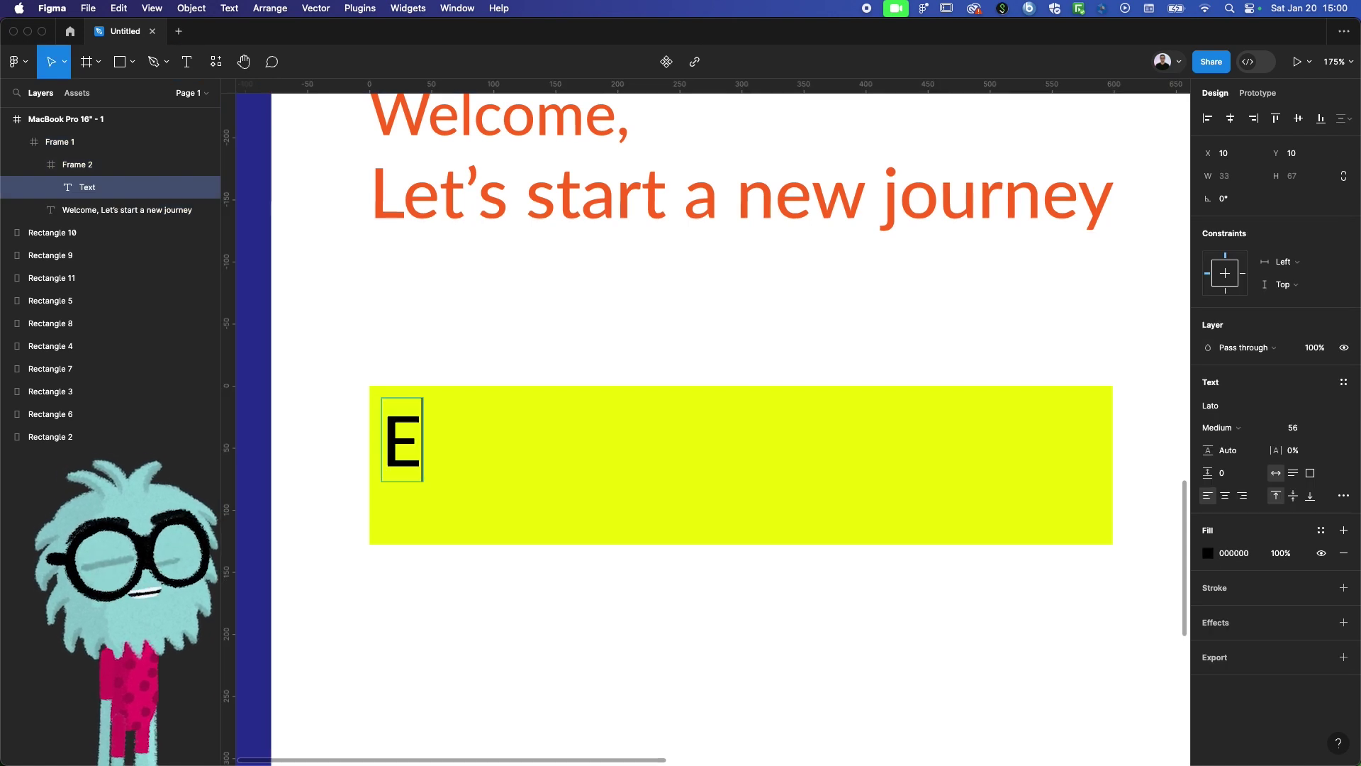
type("mail")
key("super+a")
left_click(1294, 428)
type("6")
key("Return")
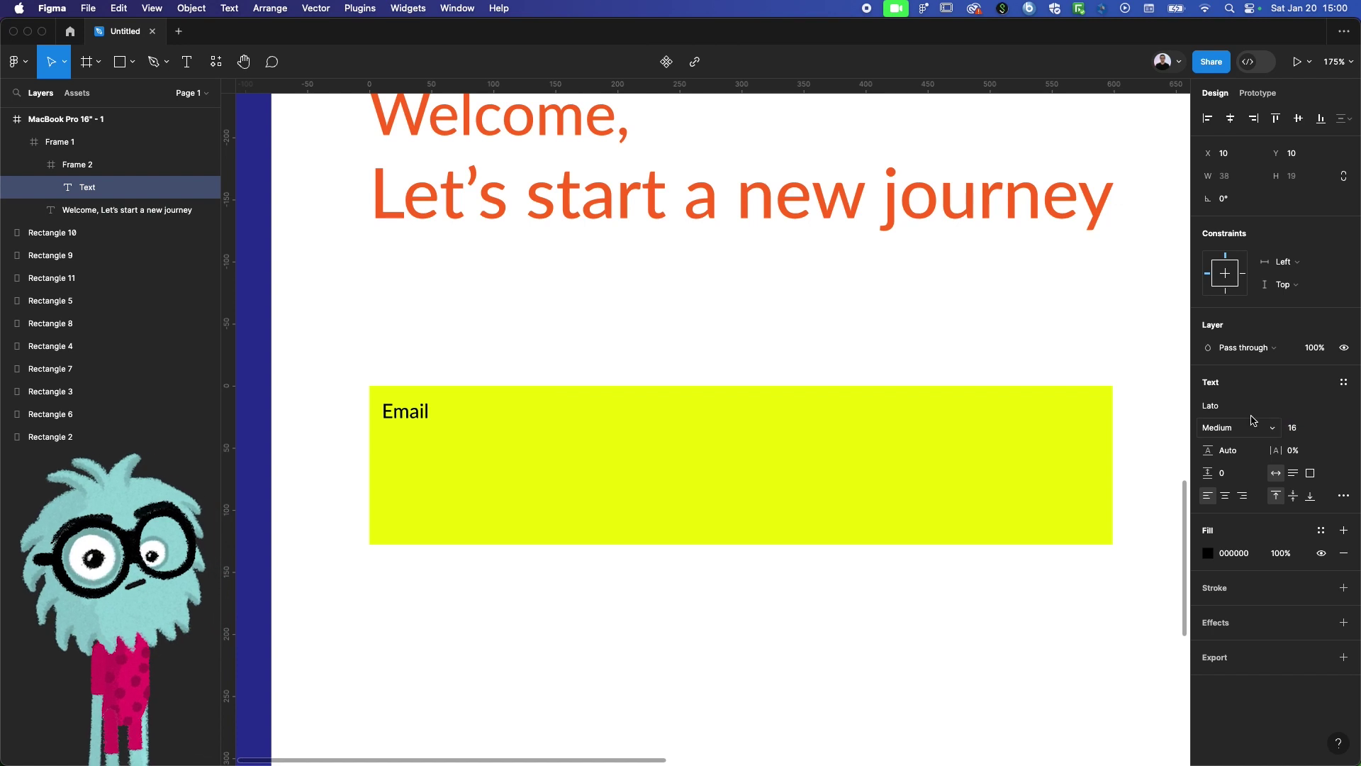
key("super+a")
left_click(1297, 430)
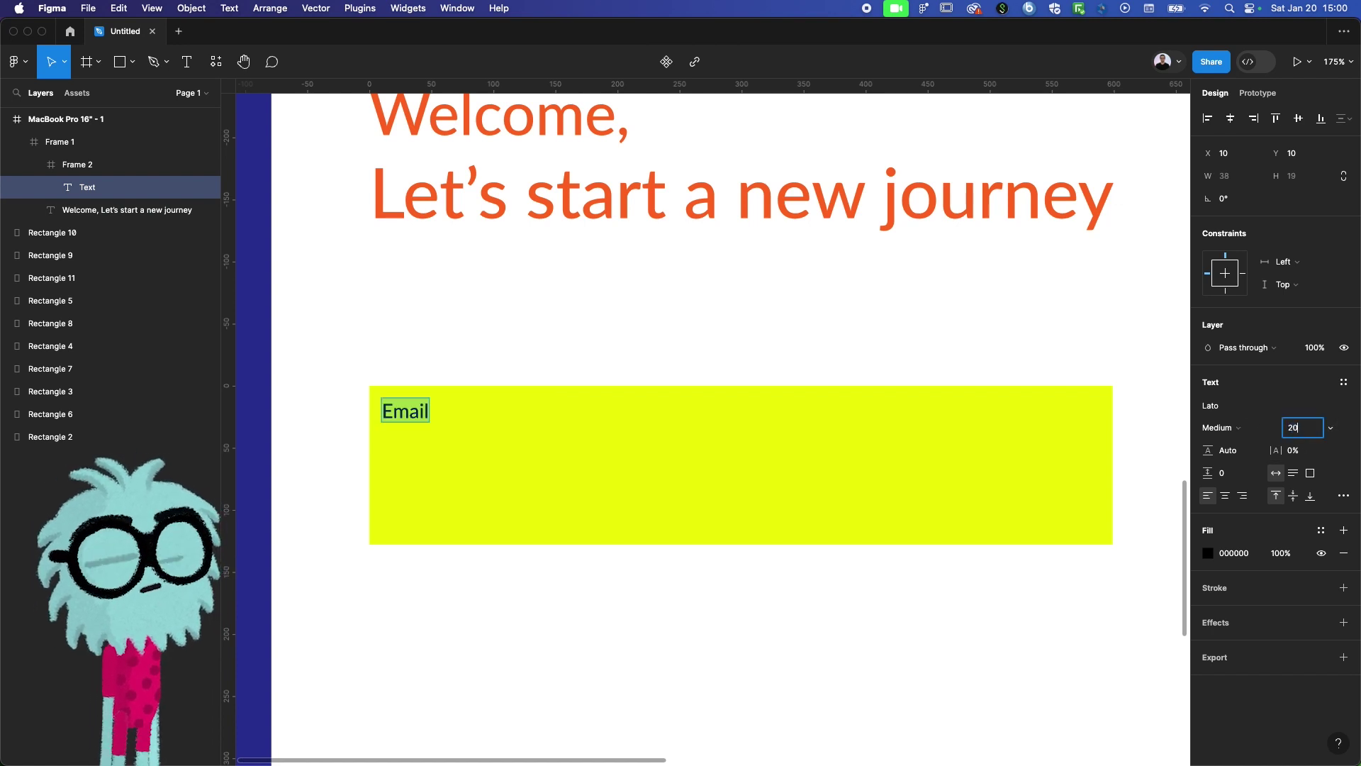
key("Return")
Move the Email label to the yellow box's top-left corner
left_click(413, 424)
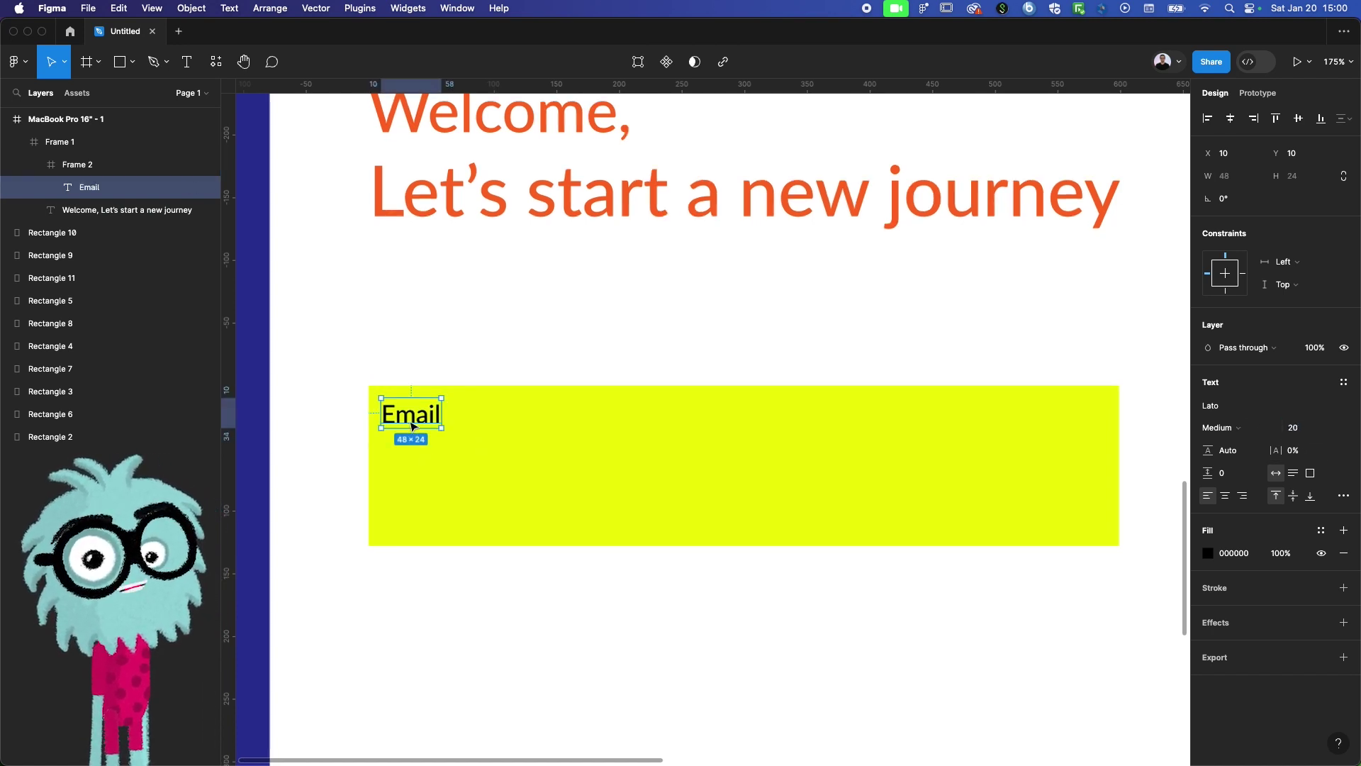
scroll(413, 426, "down", 5)
left_click_drag(428, 416, 430, 407)
left_click(455, 461)
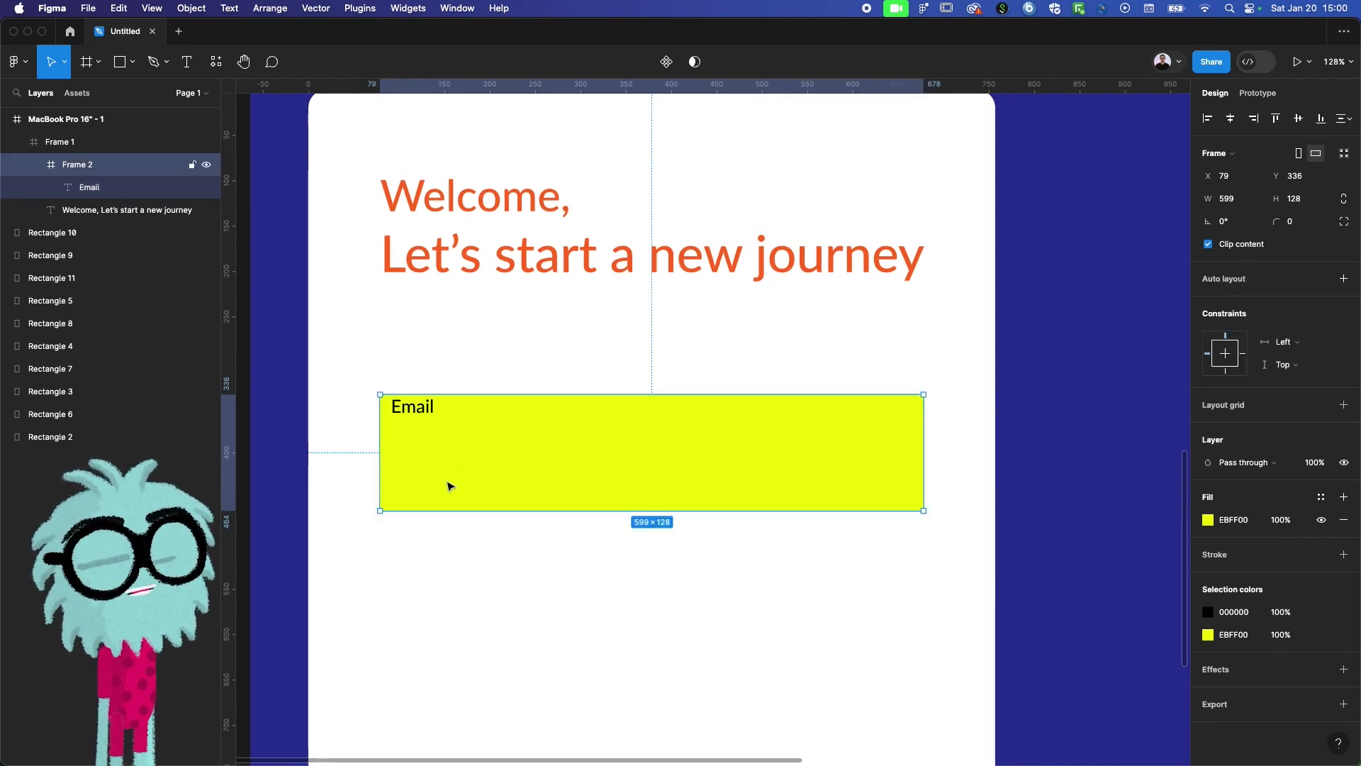
Draw an inner frame below the Email label spanning the box, 60 px tall
key("f")
left_click_drag(381, 429, 920, 506)
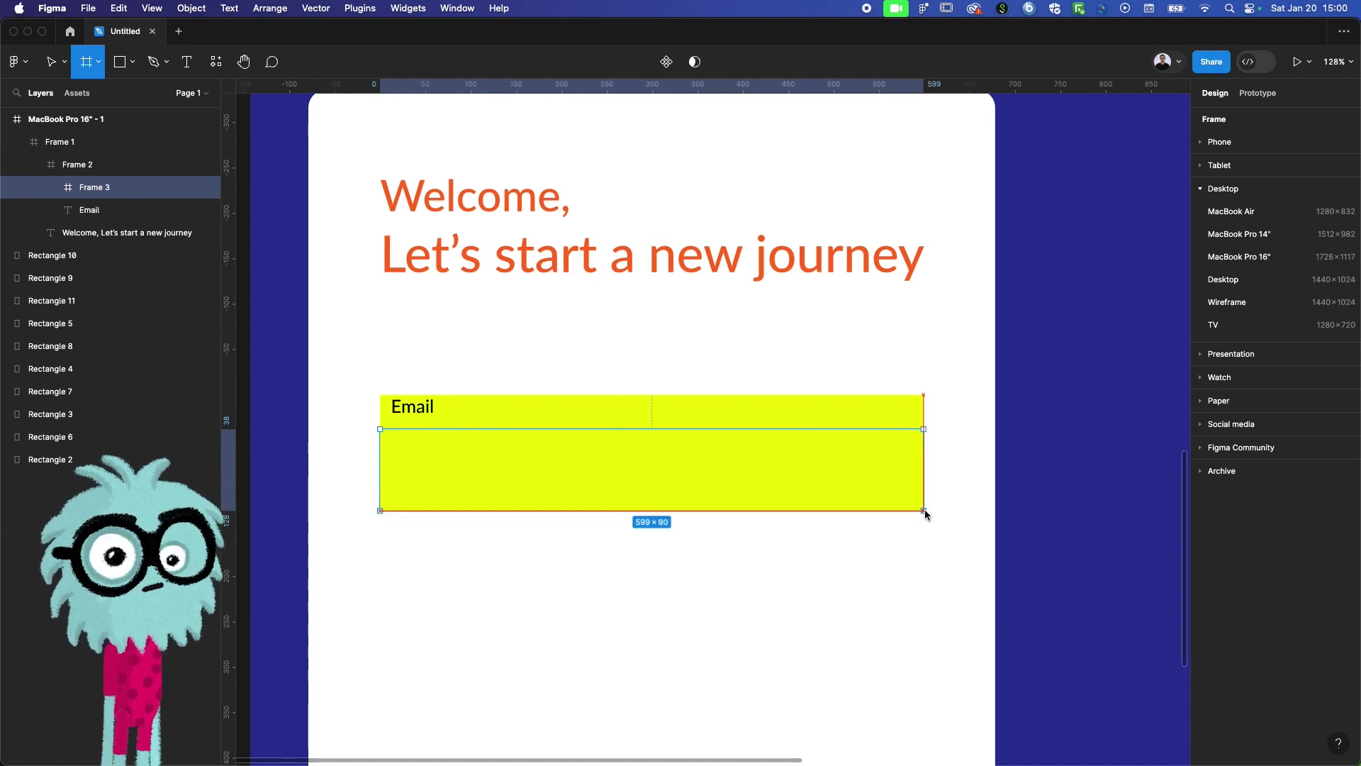
left_click_drag(920, 506, 925, 486)
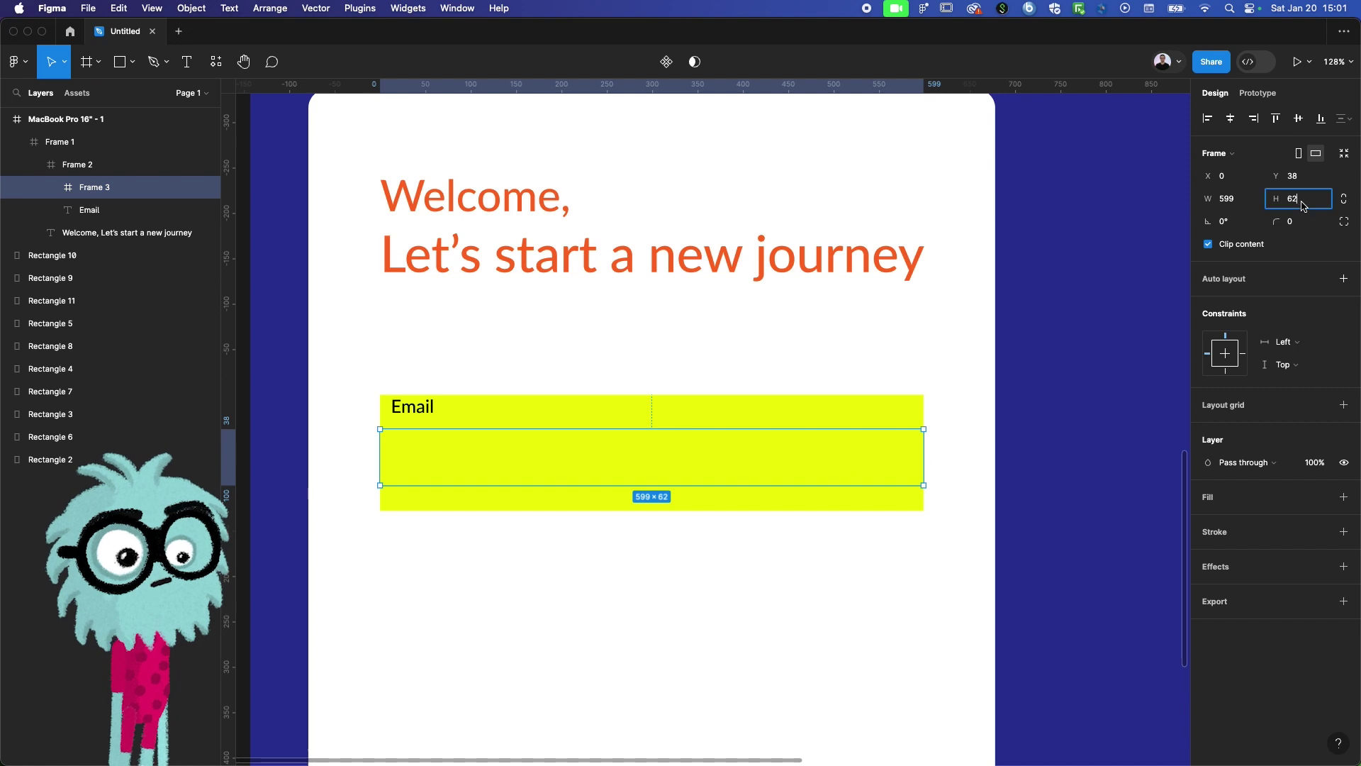
type("0")
key("Return")
type("12")
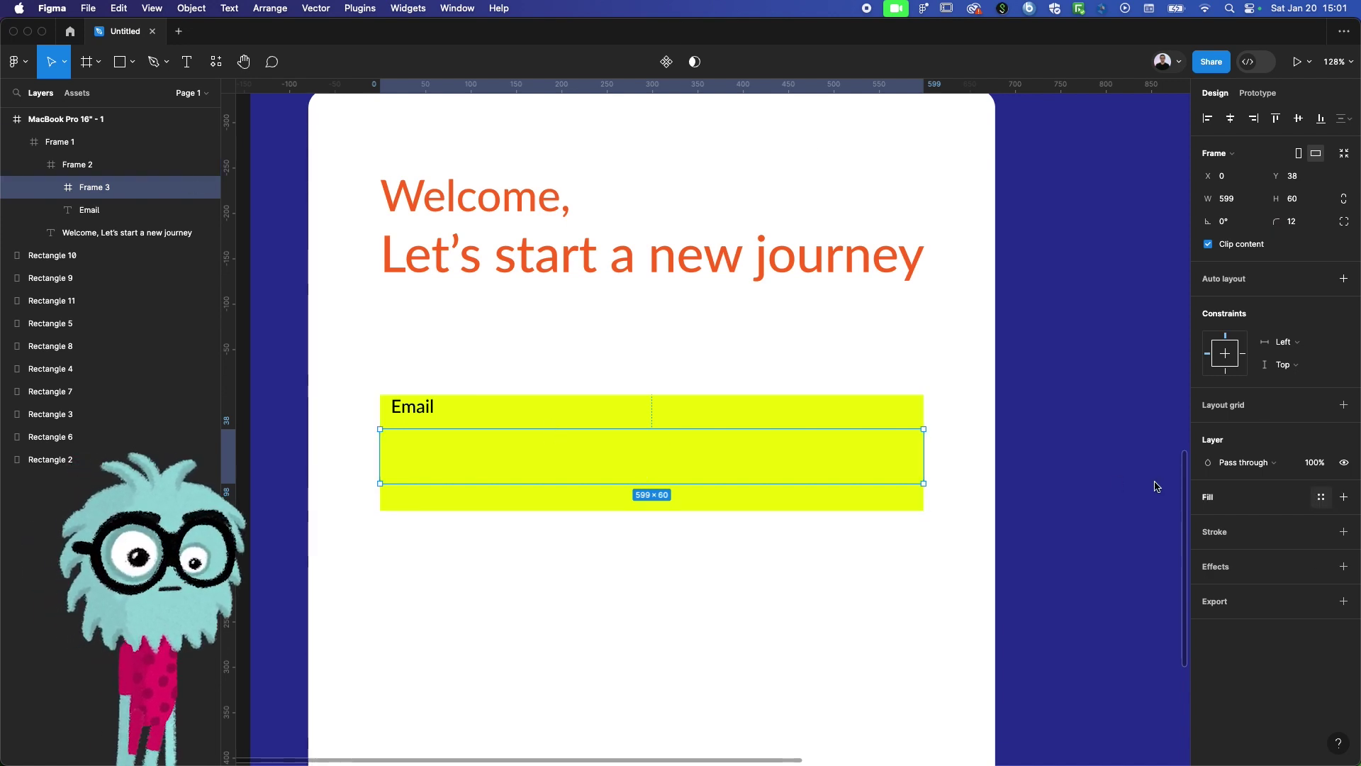
scroll(752, 425, "down", 3)
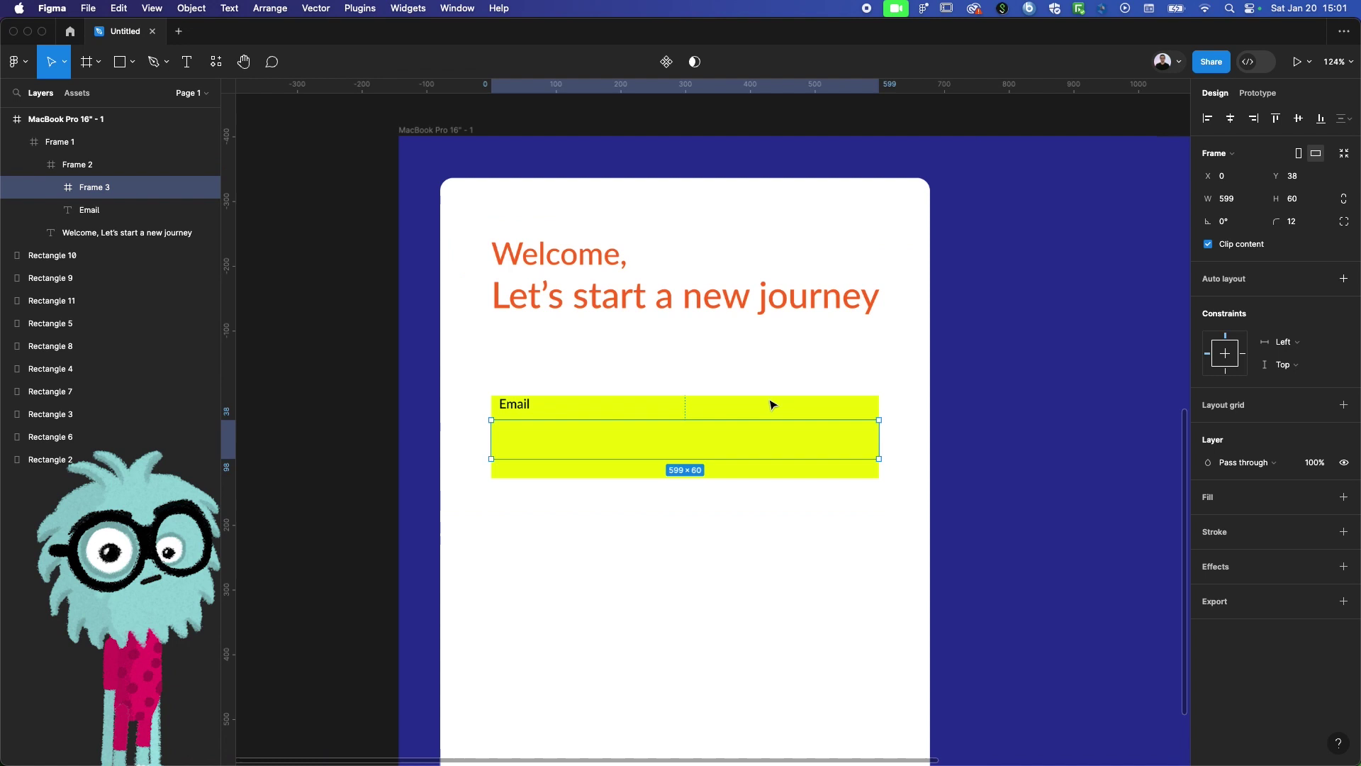
Fill the inner frame with the peach FFE8CD sampled from the swatch
scroll(745, 362, "down", 1)
scroll(723, 333, "down", 5)
scroll(779, 356, "up", 1)
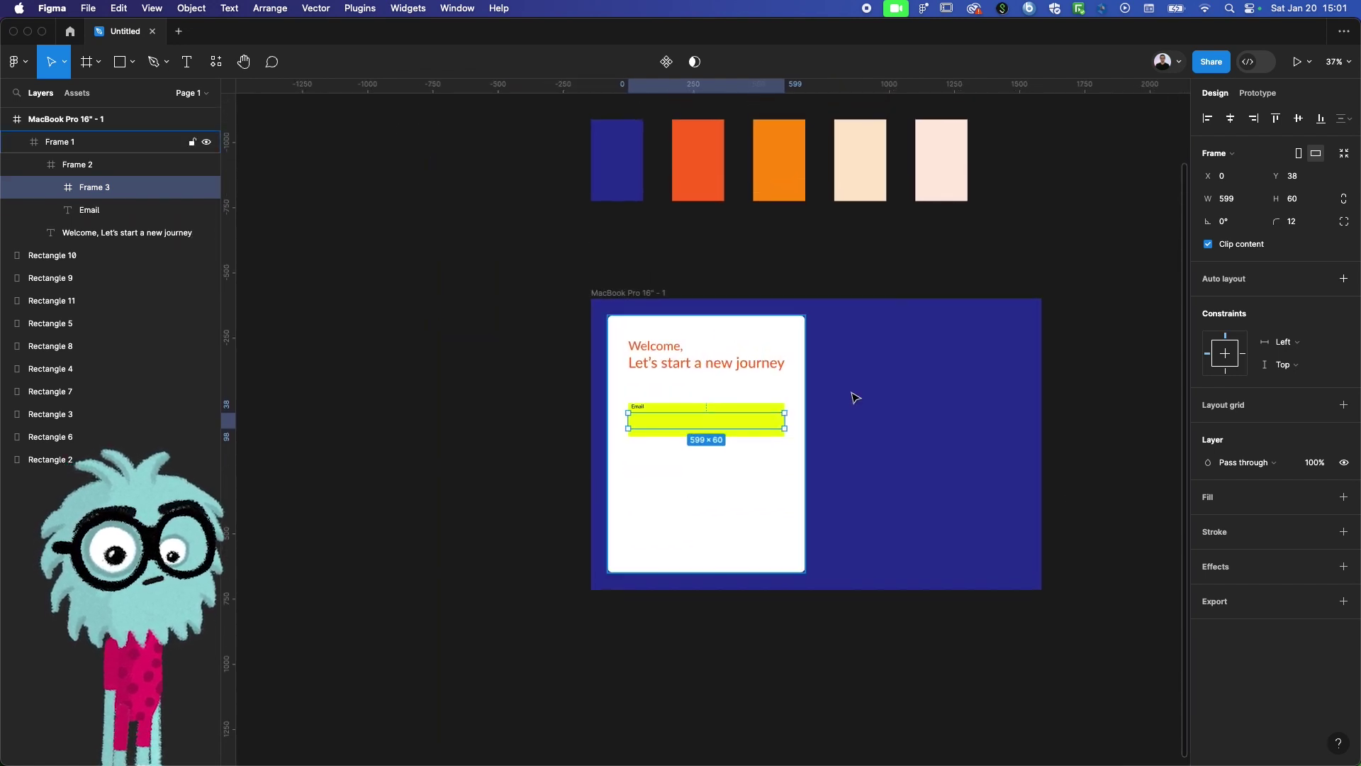
left_click(1344, 497)
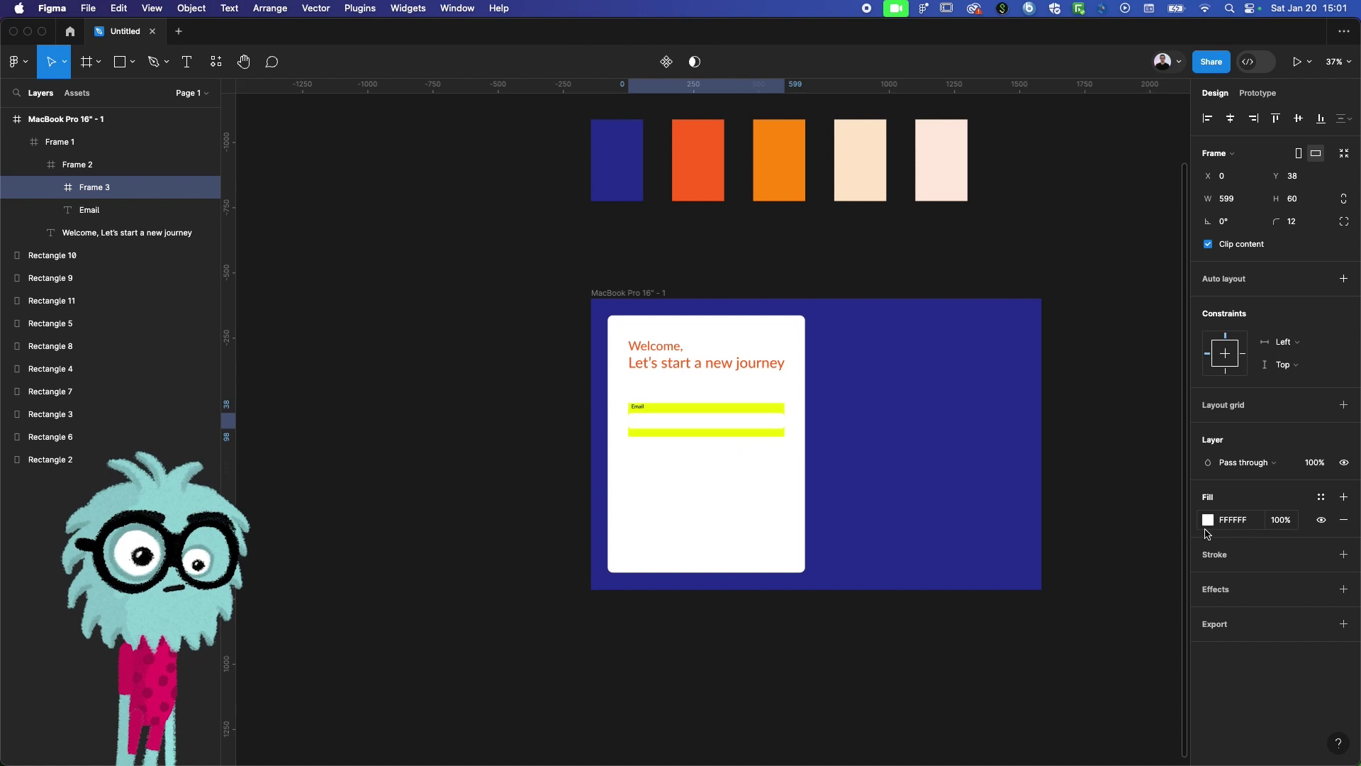
left_click(1208, 521)
left_click(1041, 597)
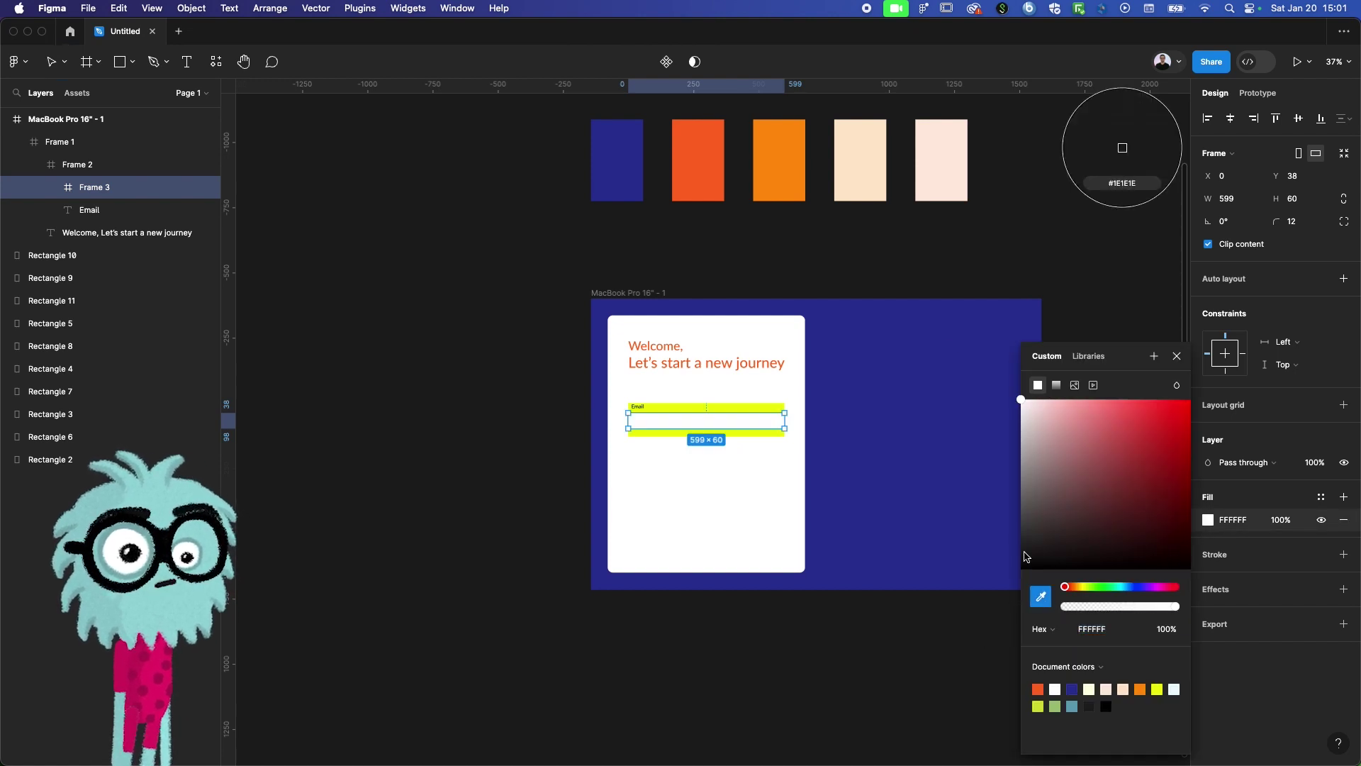
left_click(861, 153)
Recolour the Email label to the heading's orange FF6C22 using the eyedropper
scroll(653, 419, "up", 2)
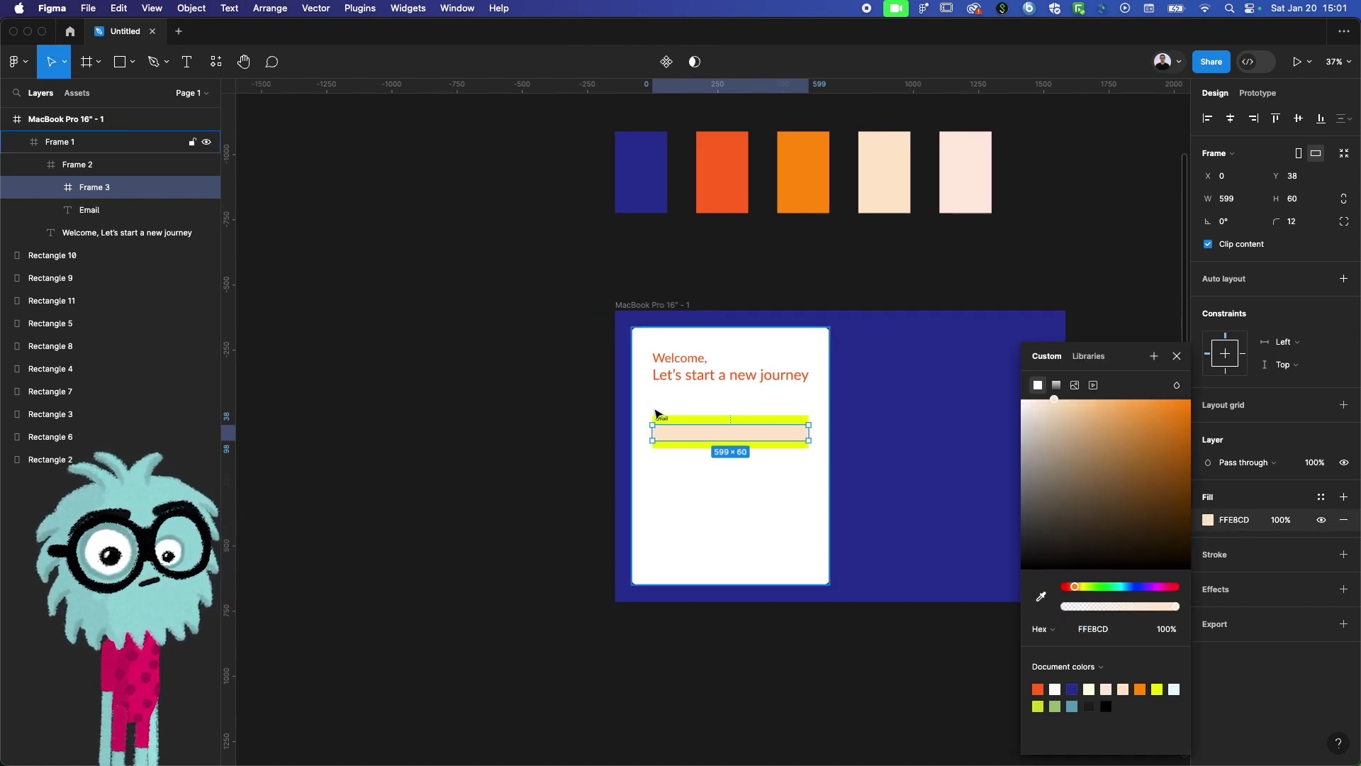
scroll(649, 411, "up", 2)
scroll(648, 410, "up", 2)
left_click(647, 409)
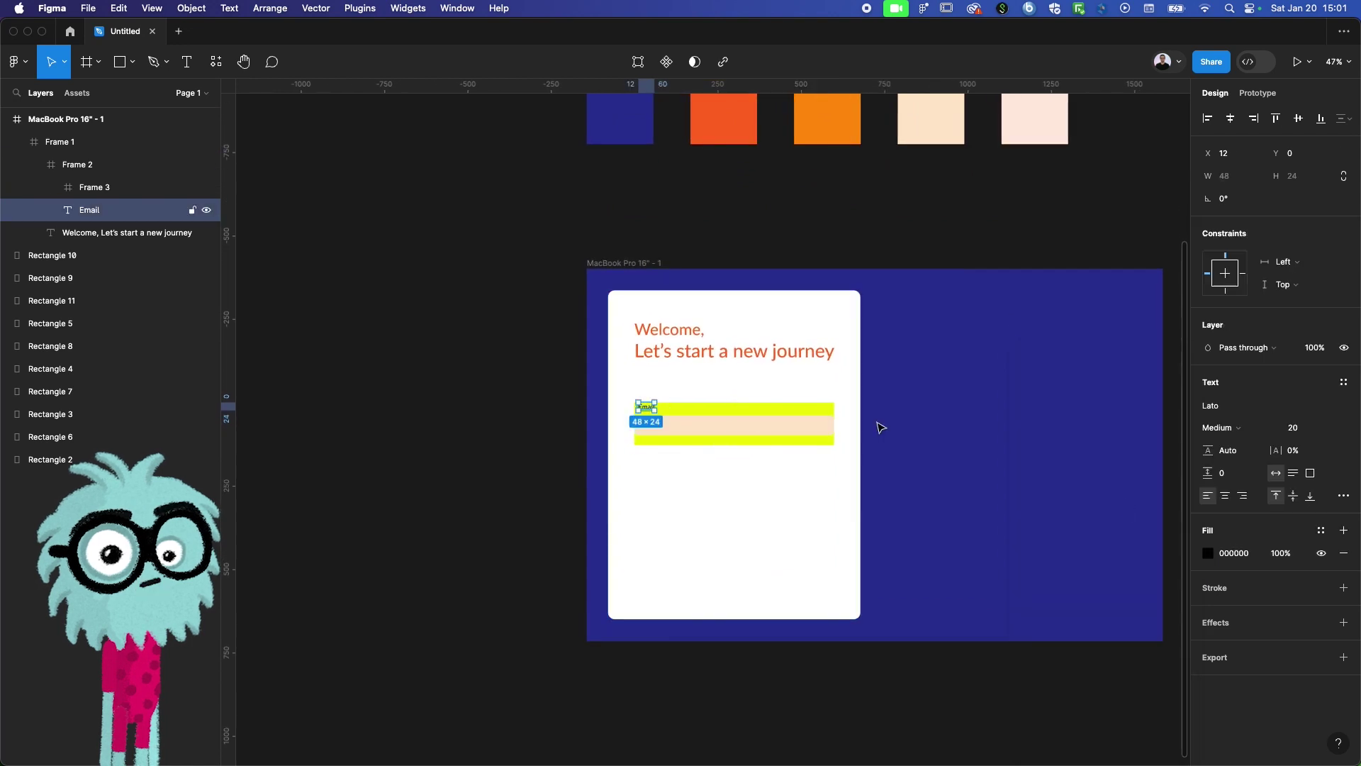
left_click(1207, 553)
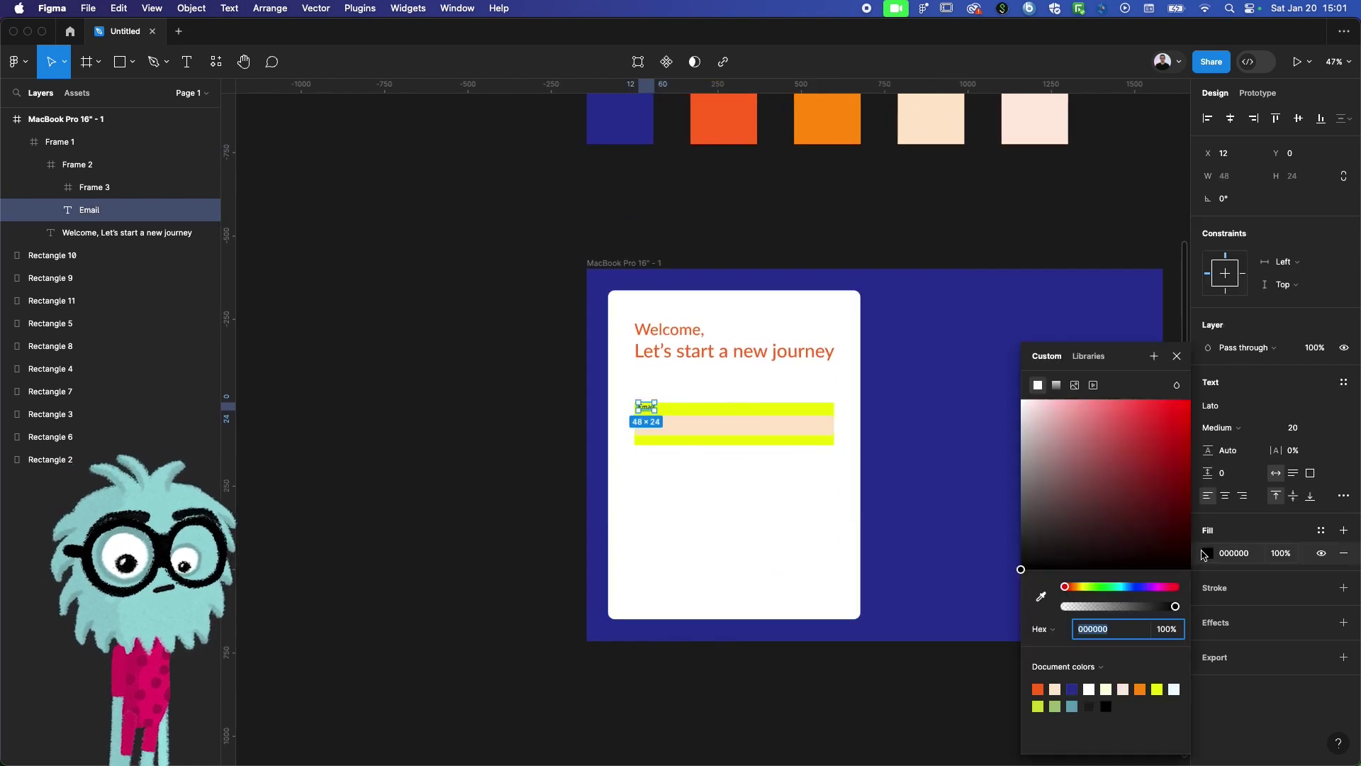
left_click(1041, 596)
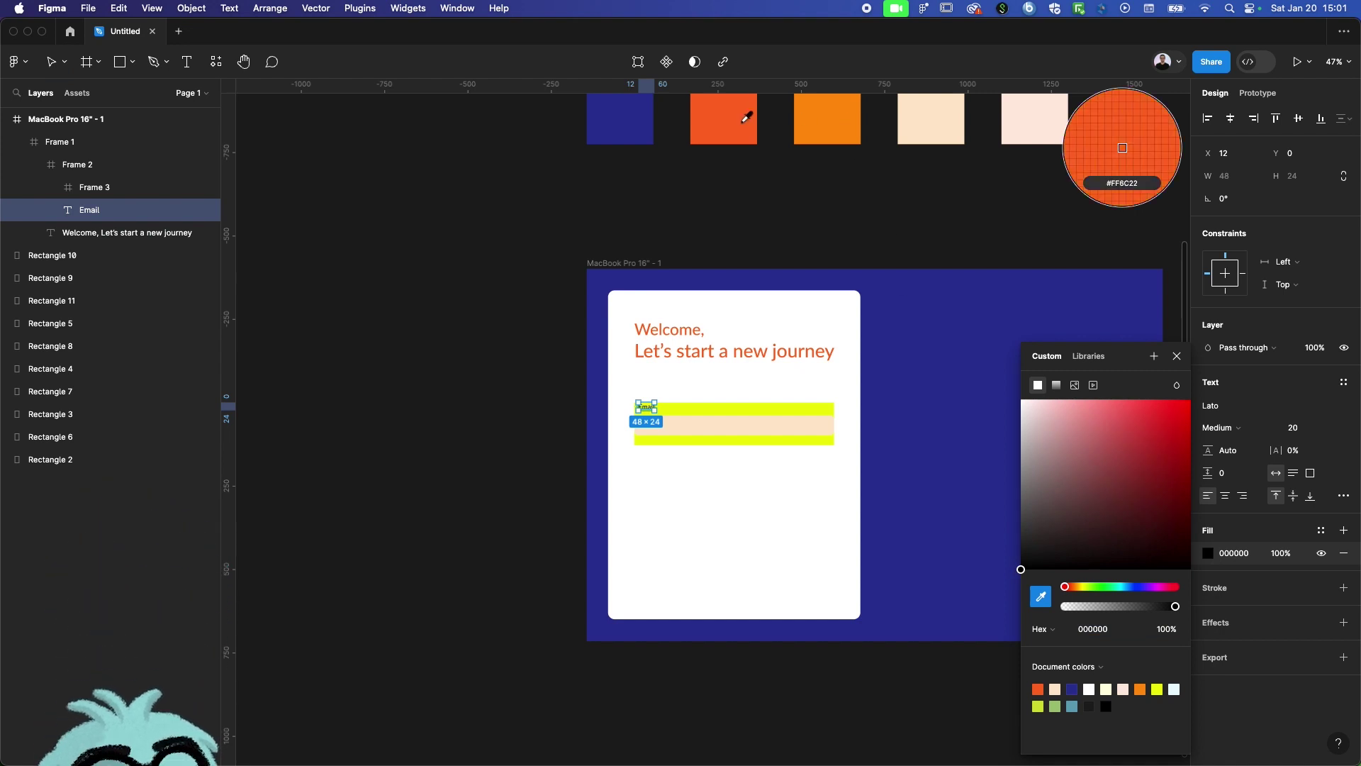
left_click(744, 119)
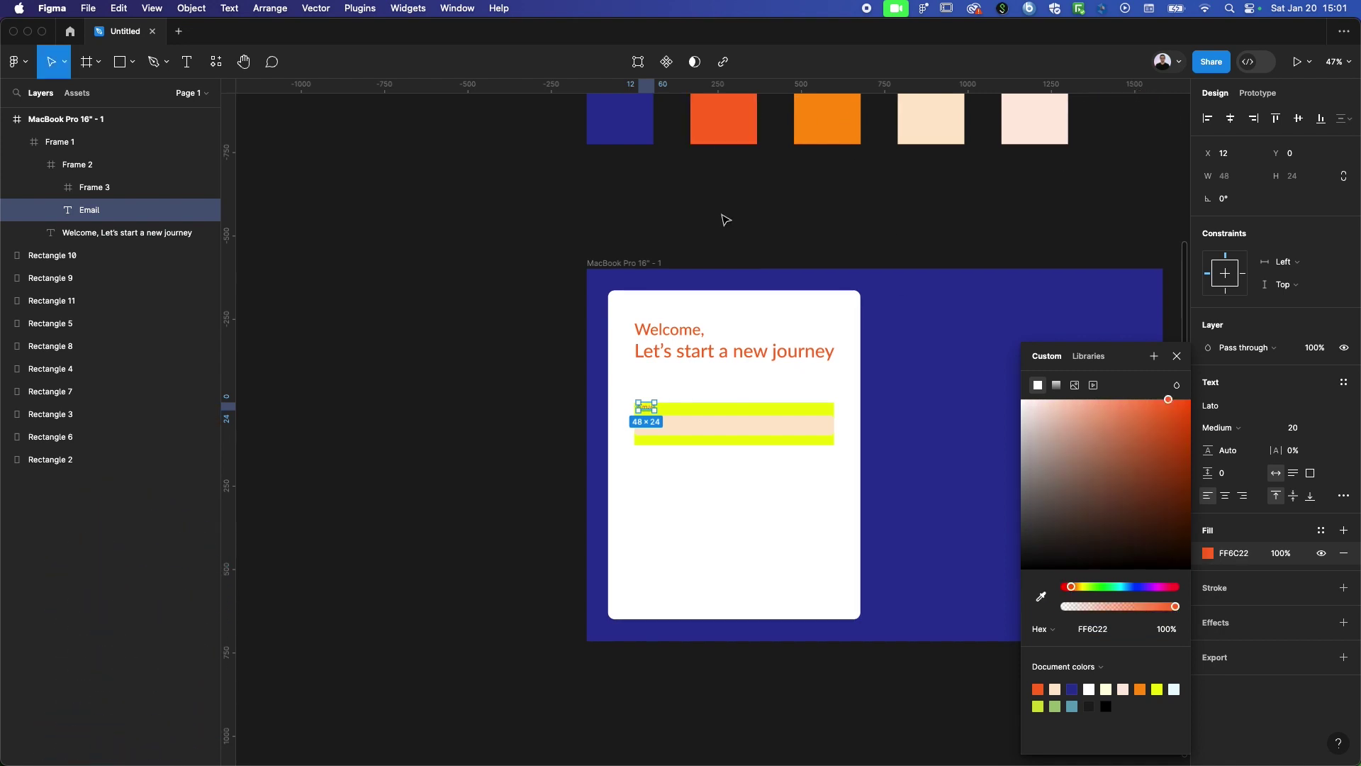
left_click(656, 465)
scroll(667, 451, "up", 10)
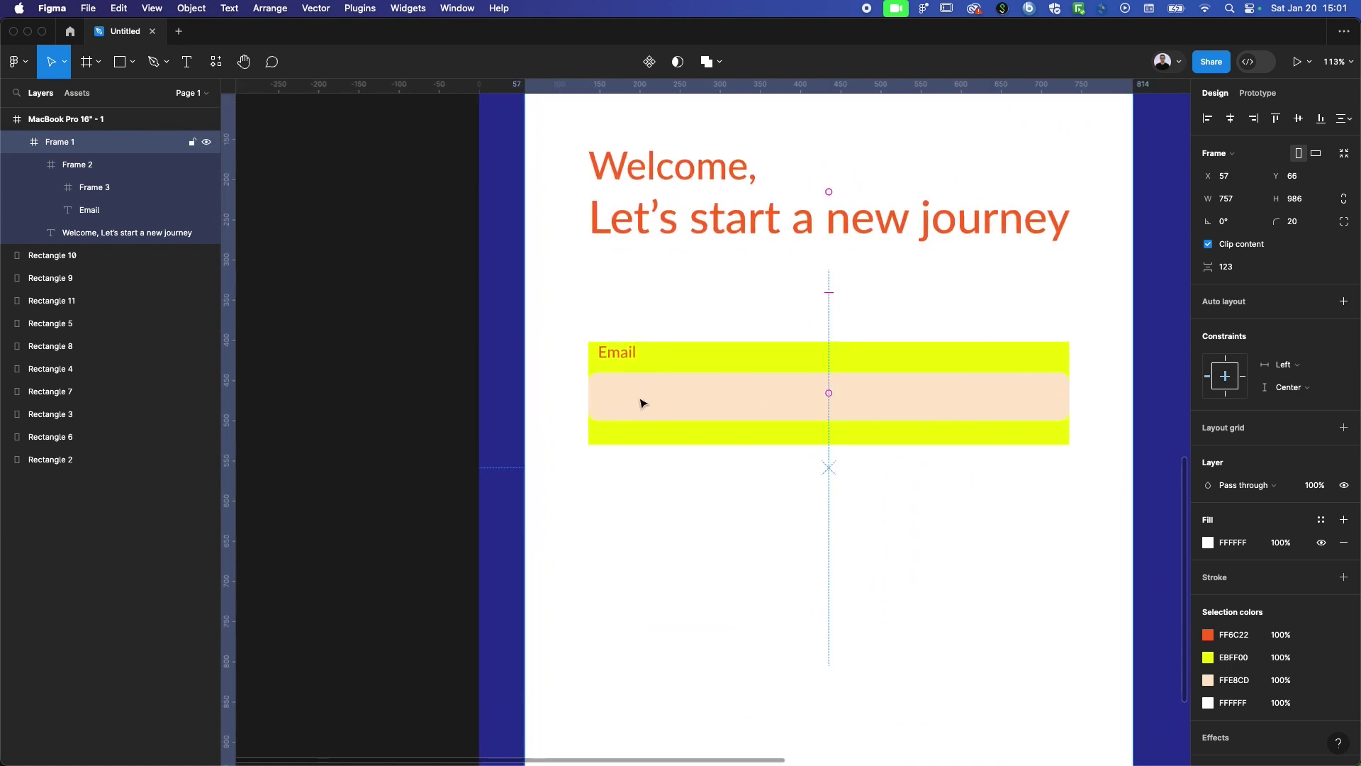
Nudge the peach input box up closer to the Email label
left_click(641, 404)
left_click(635, 386)
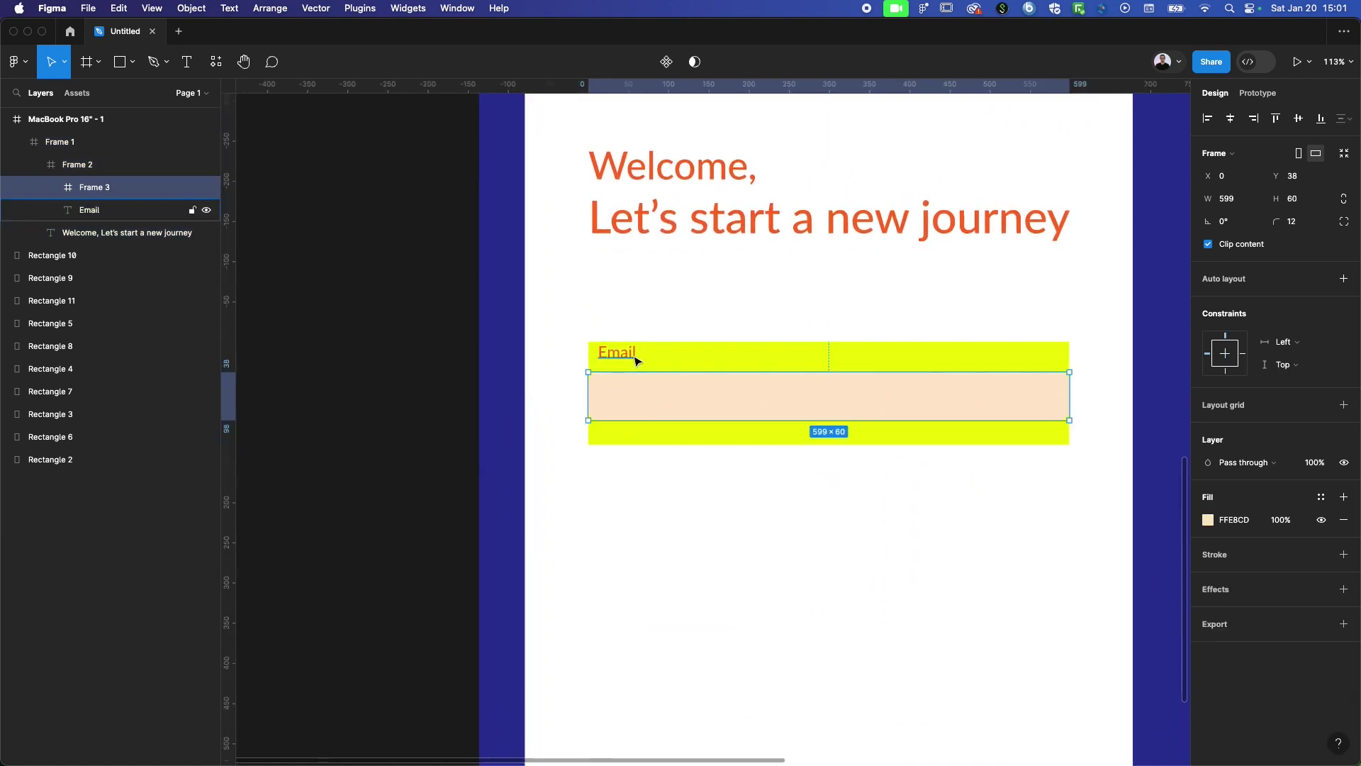
key("alt")
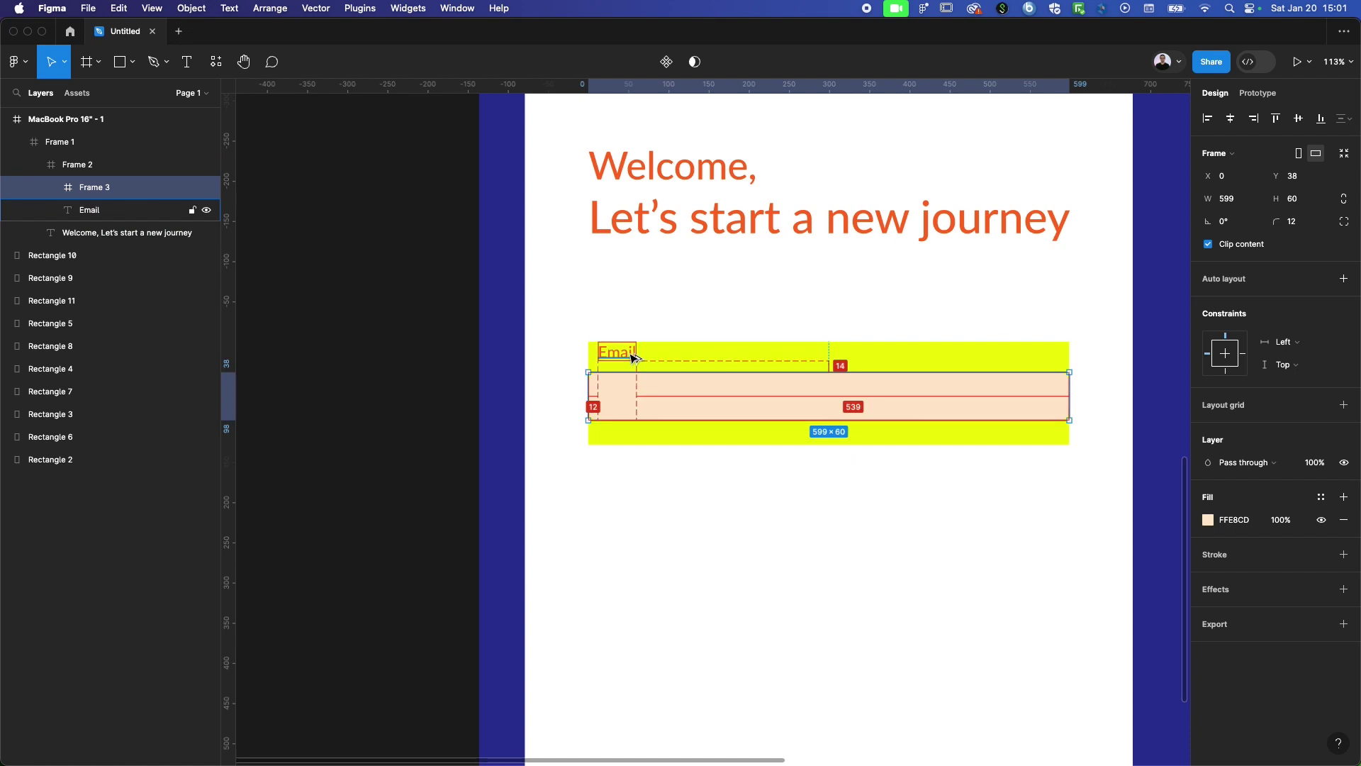
key("Up")
key("Up")
key("Up")
key("Up")
key("Up")
key("Up")
key("Up")
key("Up")
key("Up")
key("Up")
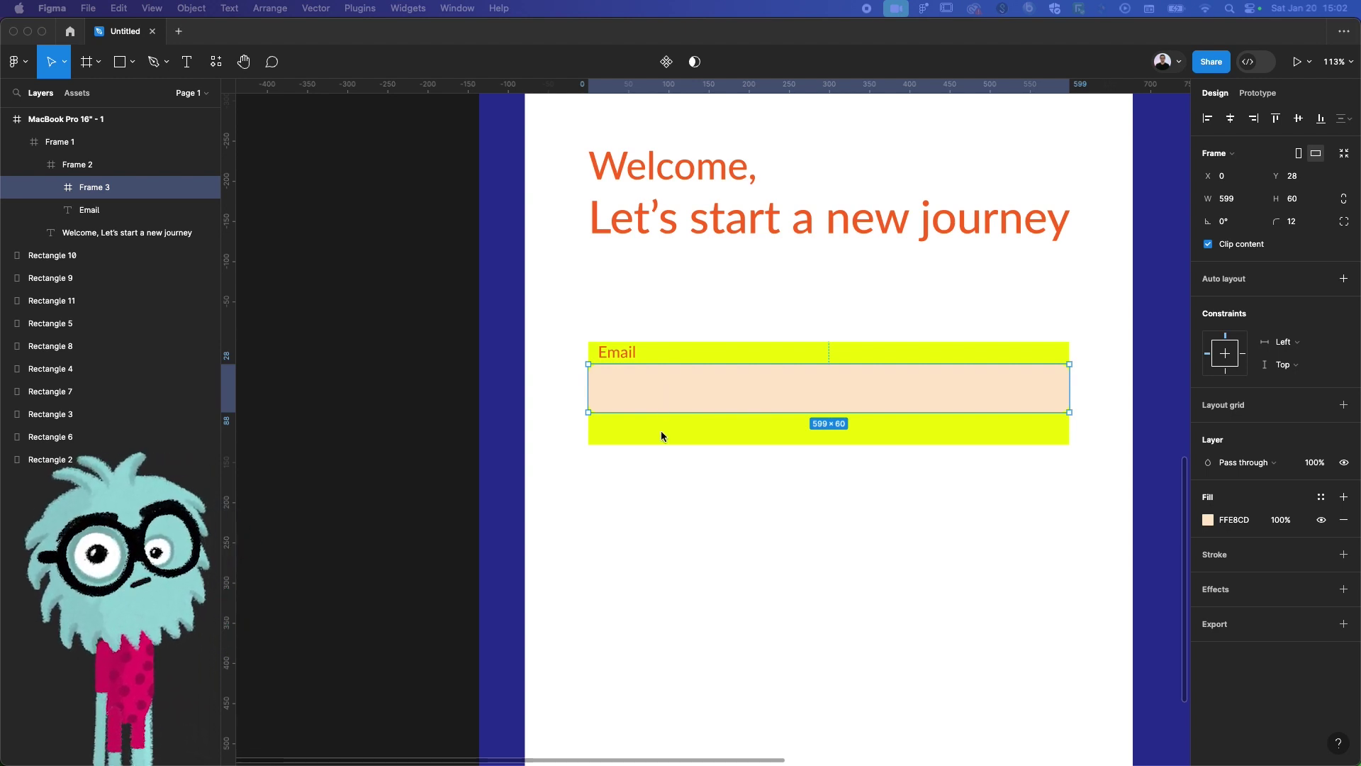
Shrink the yellow container to 599×88 around its contents and remove its fill
left_click(657, 437)
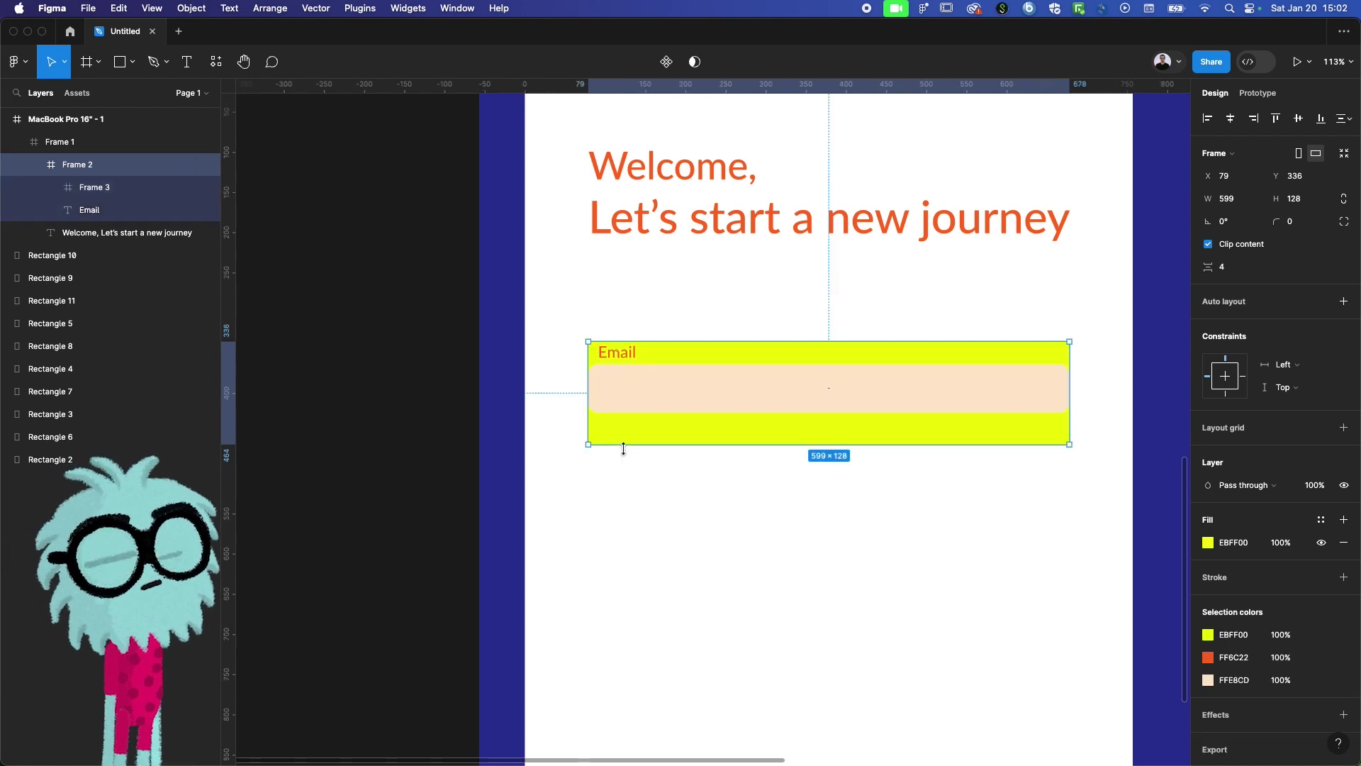
left_click_drag(630, 445, 641, 413)
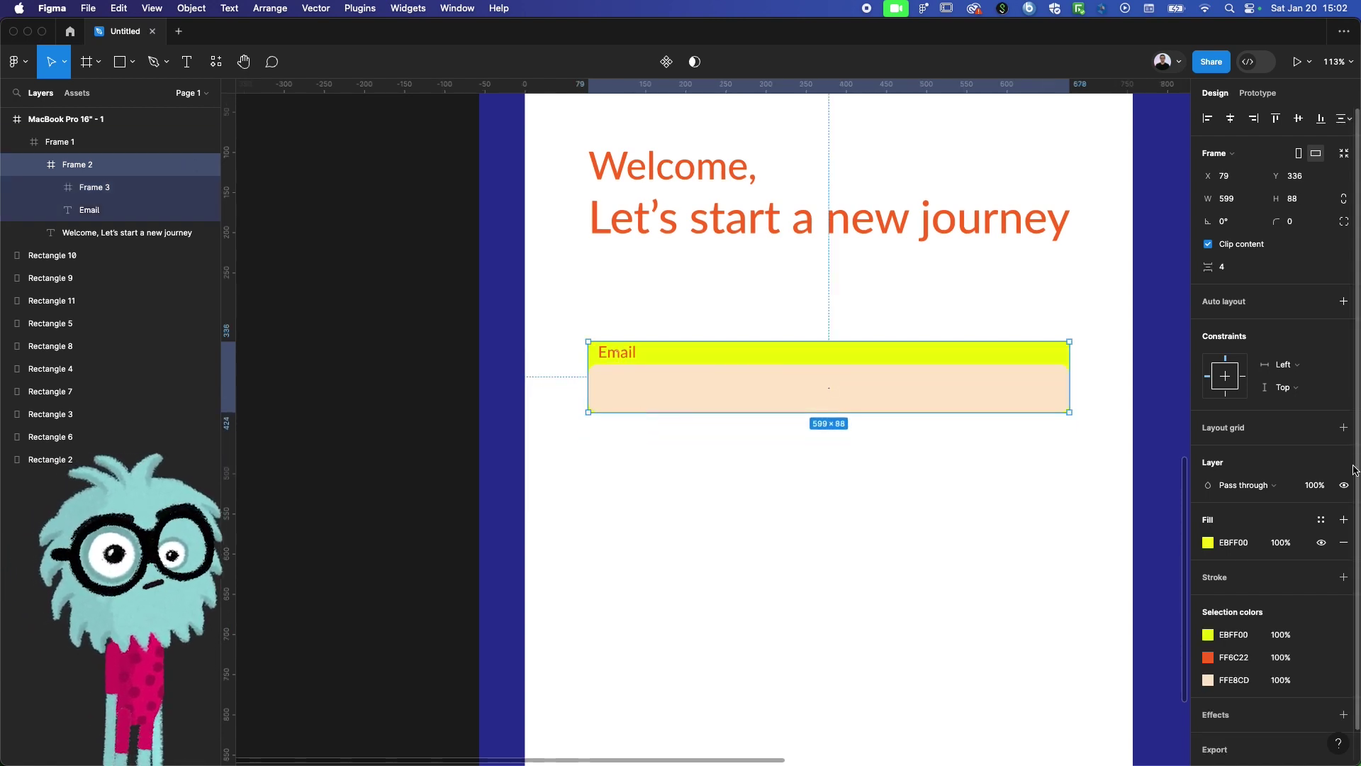
left_click(1344, 543)
left_click(654, 468)
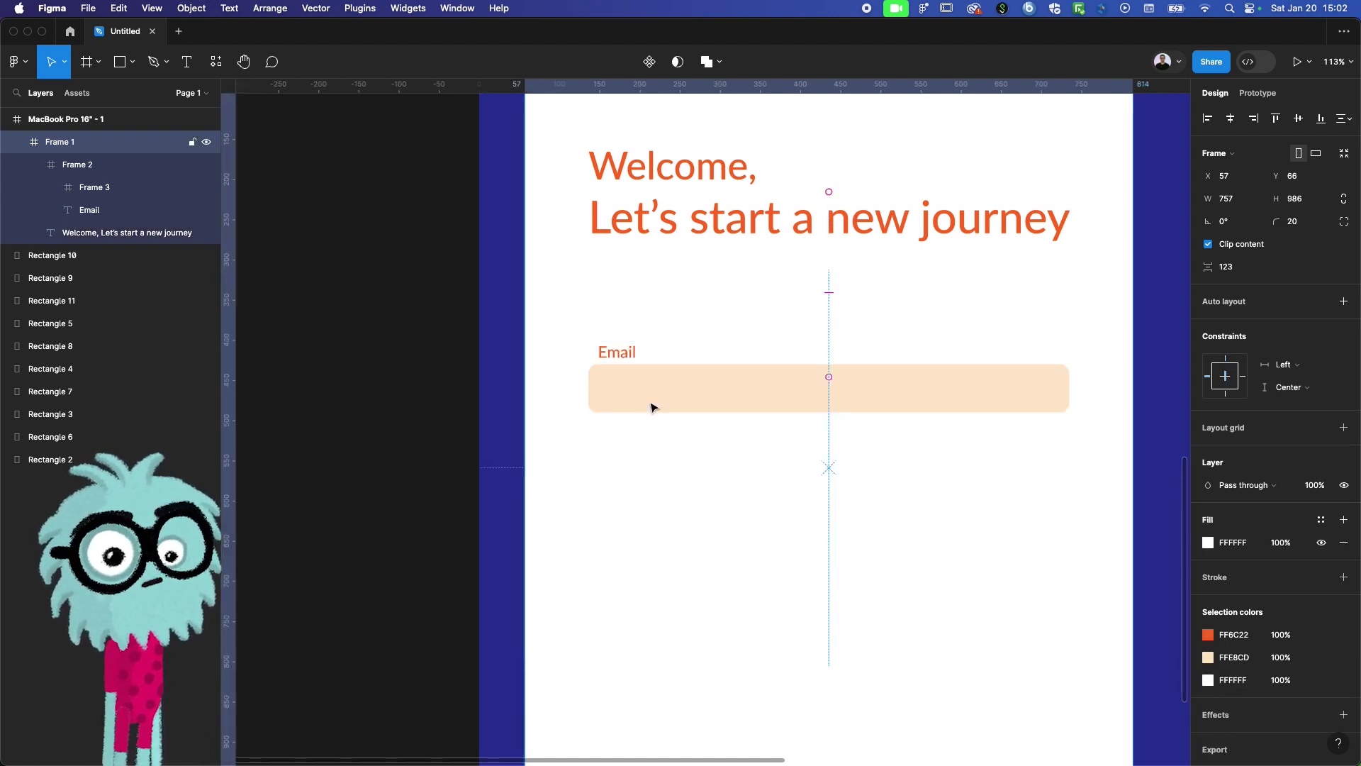
scroll(654, 401, "down", 3)
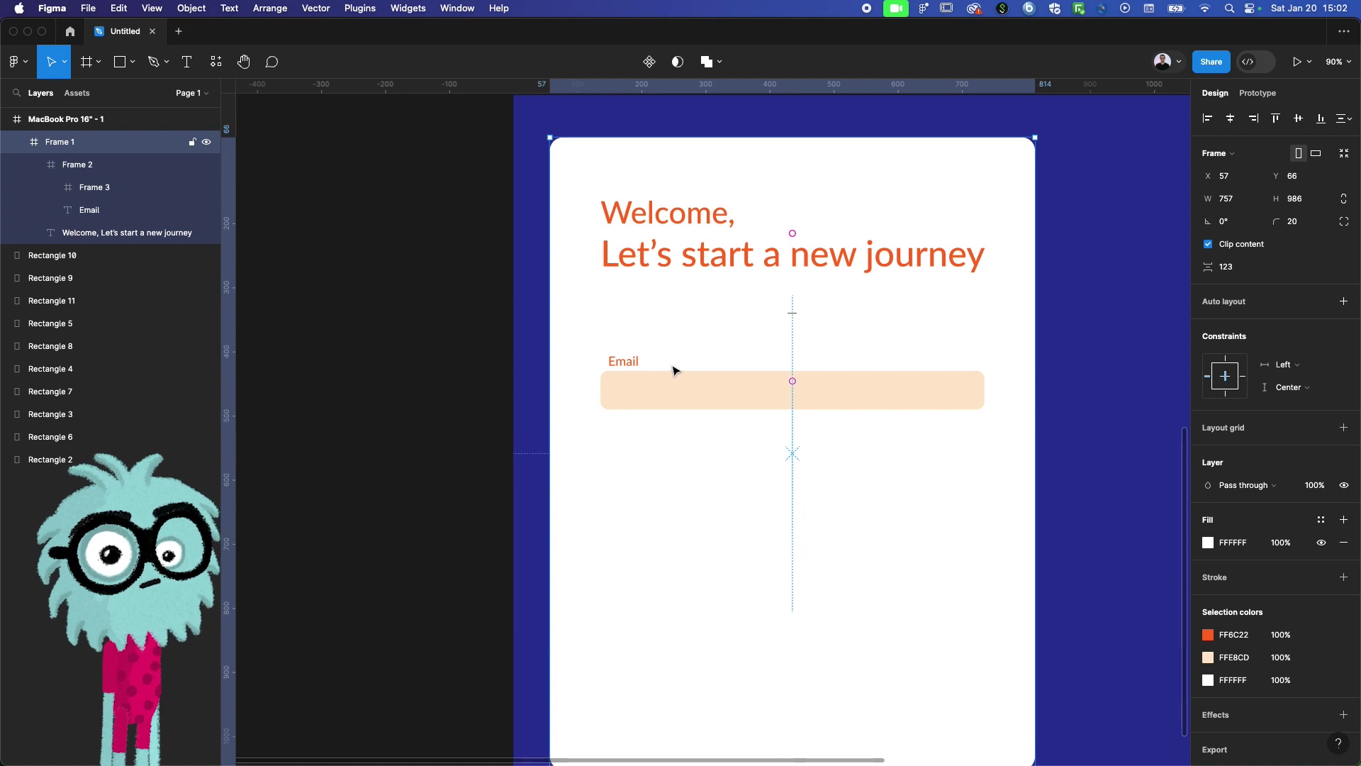
left_click(627, 375)
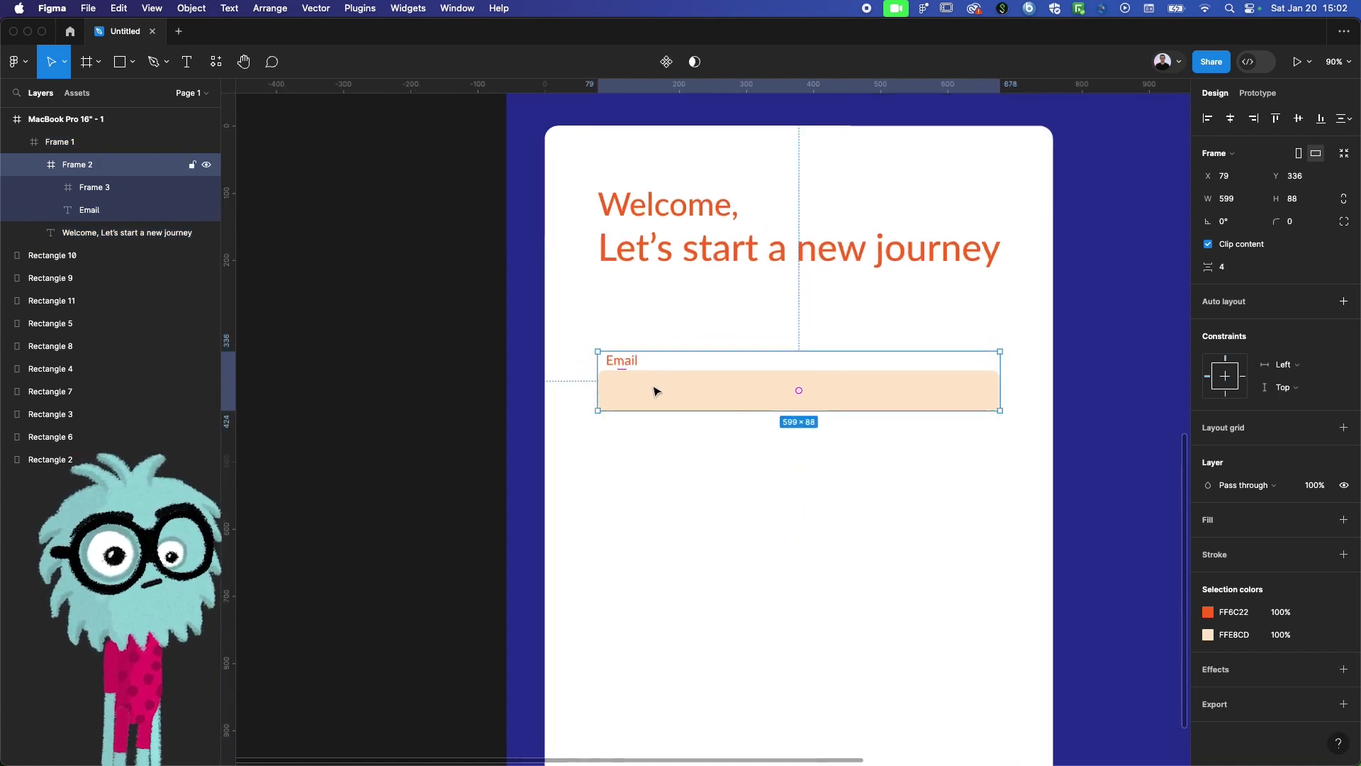
Type 'Enter your email...' placeholder text inside the peach input box
scroll(661, 389, "up", 5)
key("t")
left_click(641, 385)
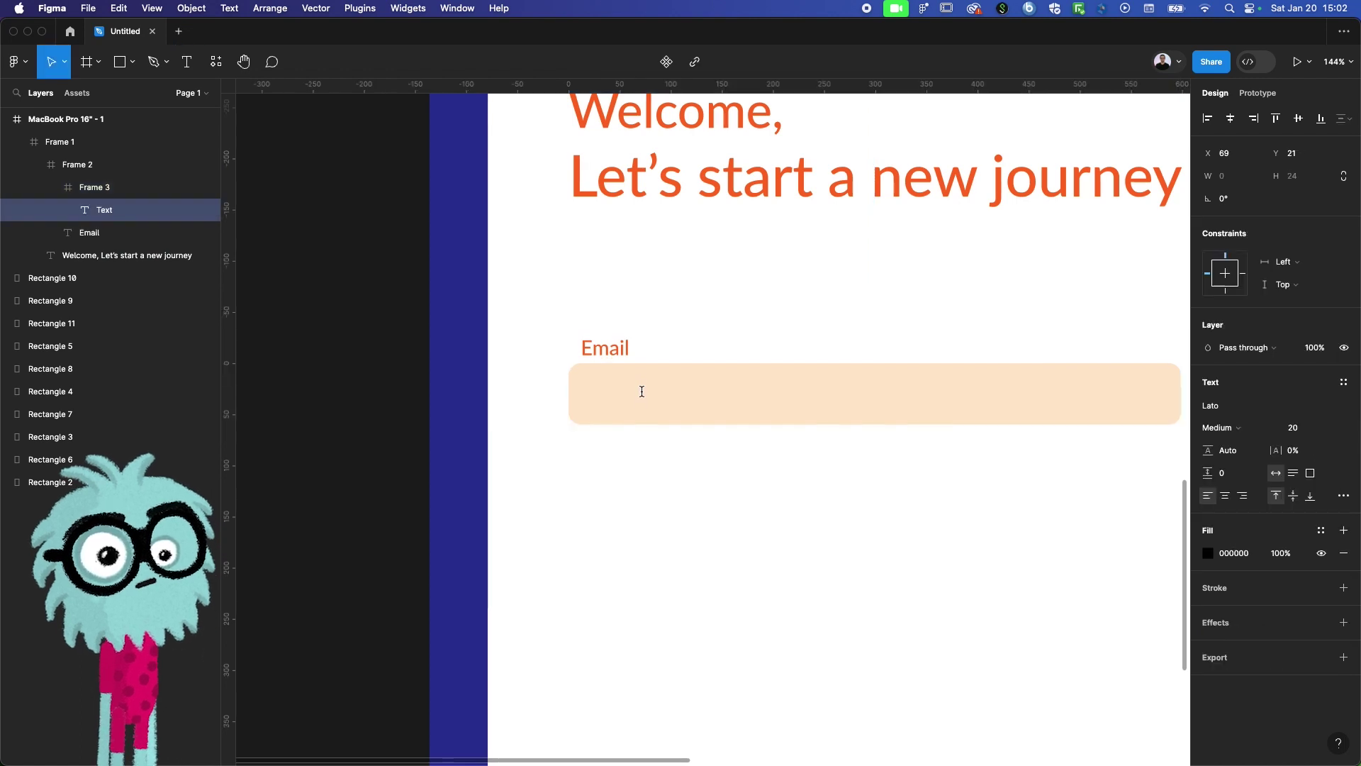
type("Enter your email")
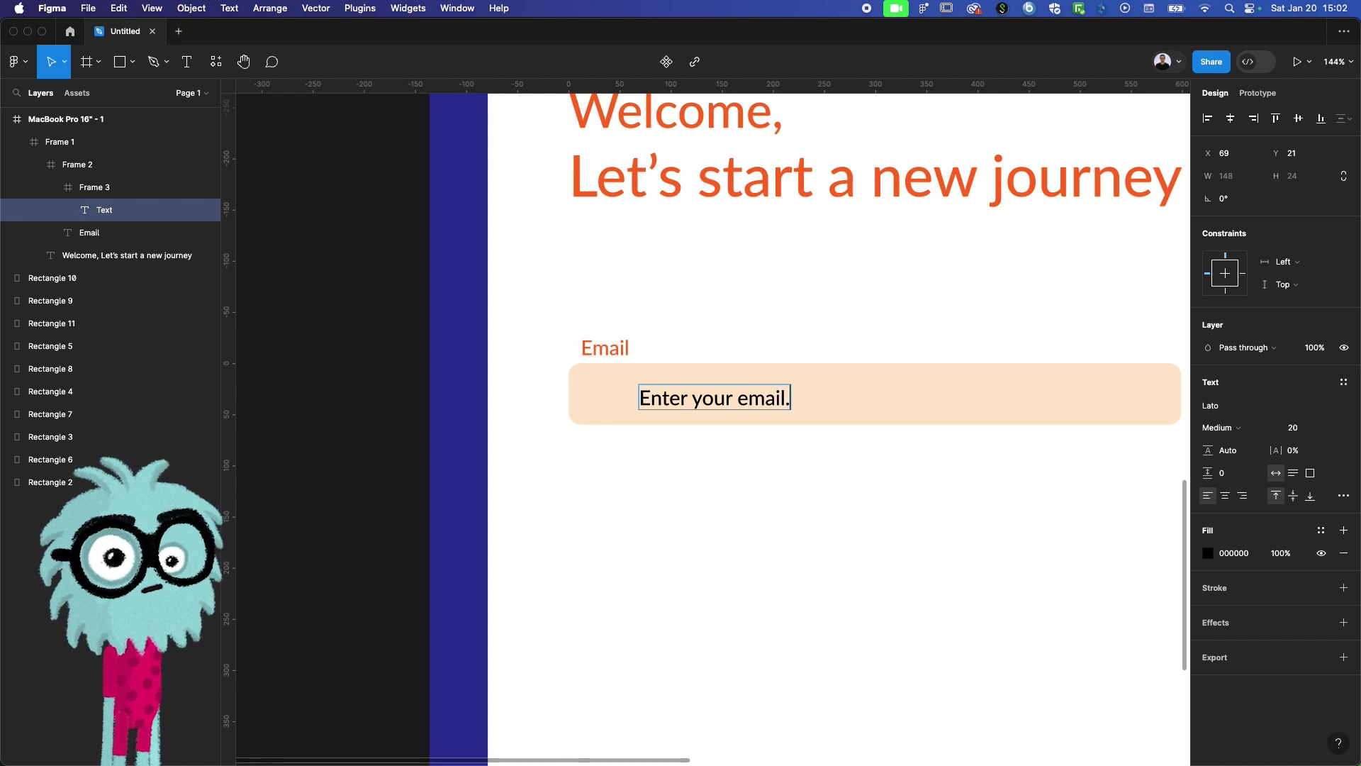
type(".")
key("super+a")
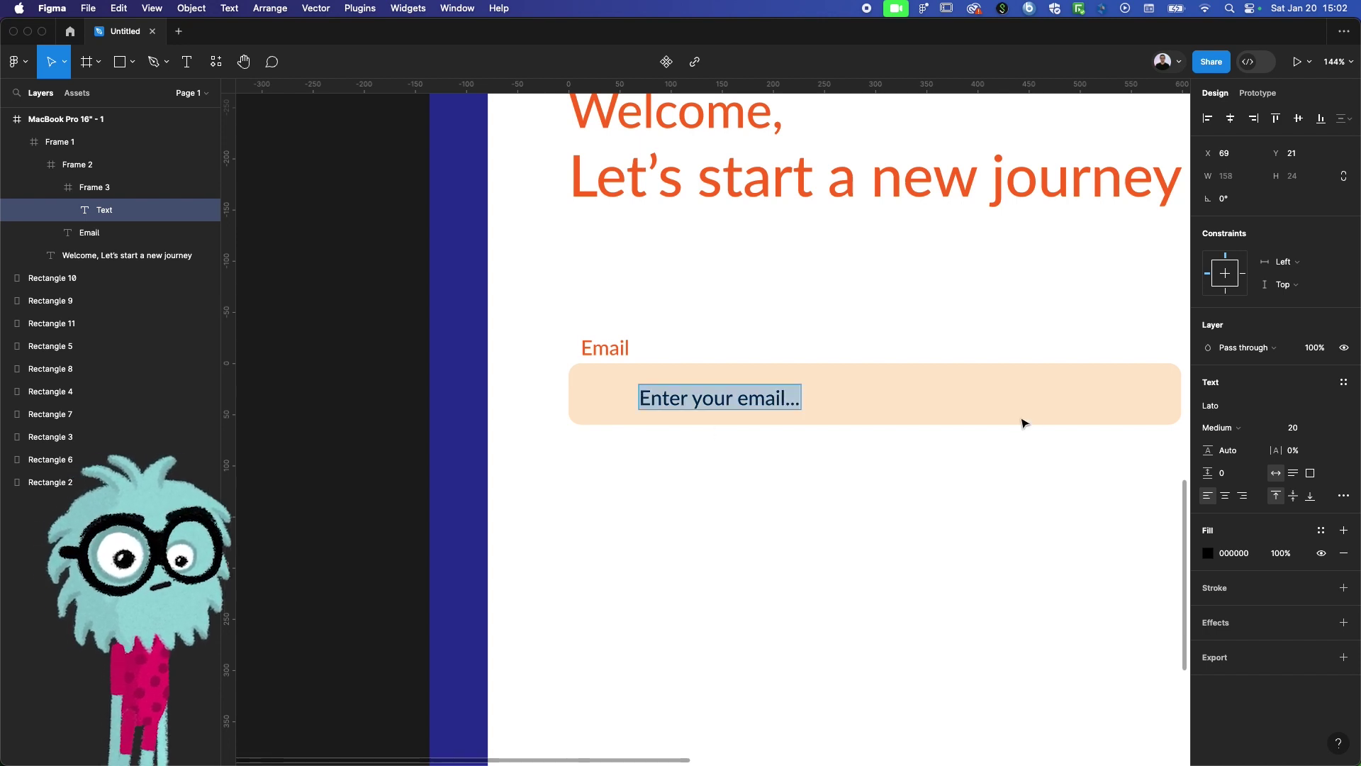
Colour the placeholder orange FF6C22 at 50% opacity
left_click(1209, 553)
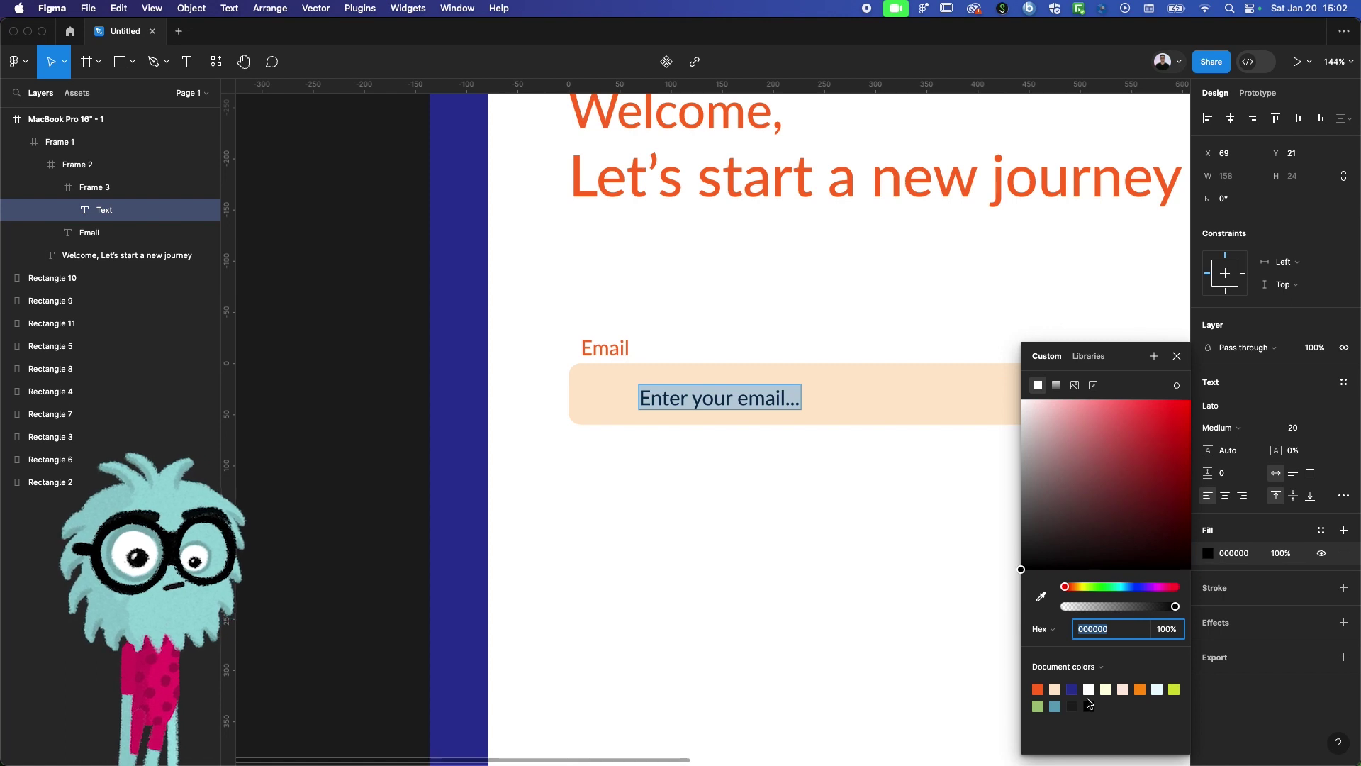
left_click(1145, 690)
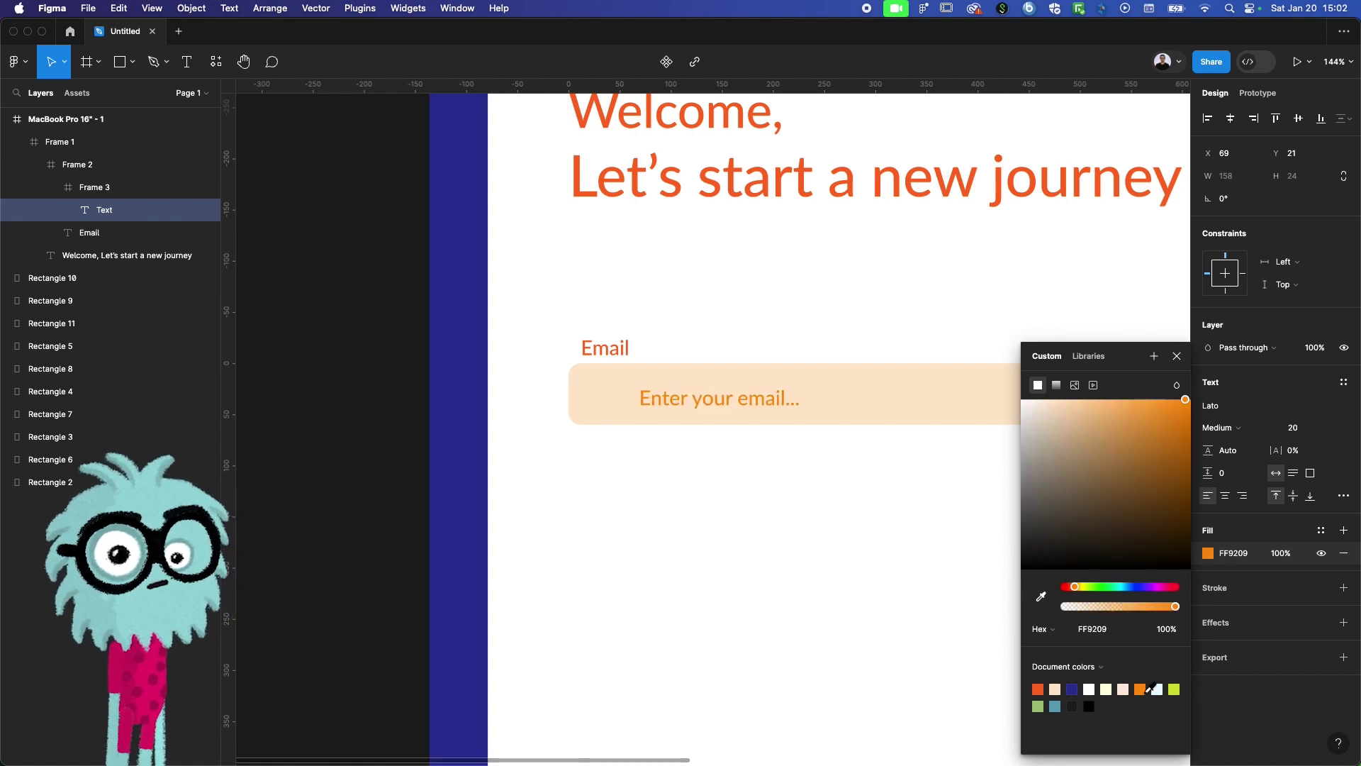
left_click(1038, 689)
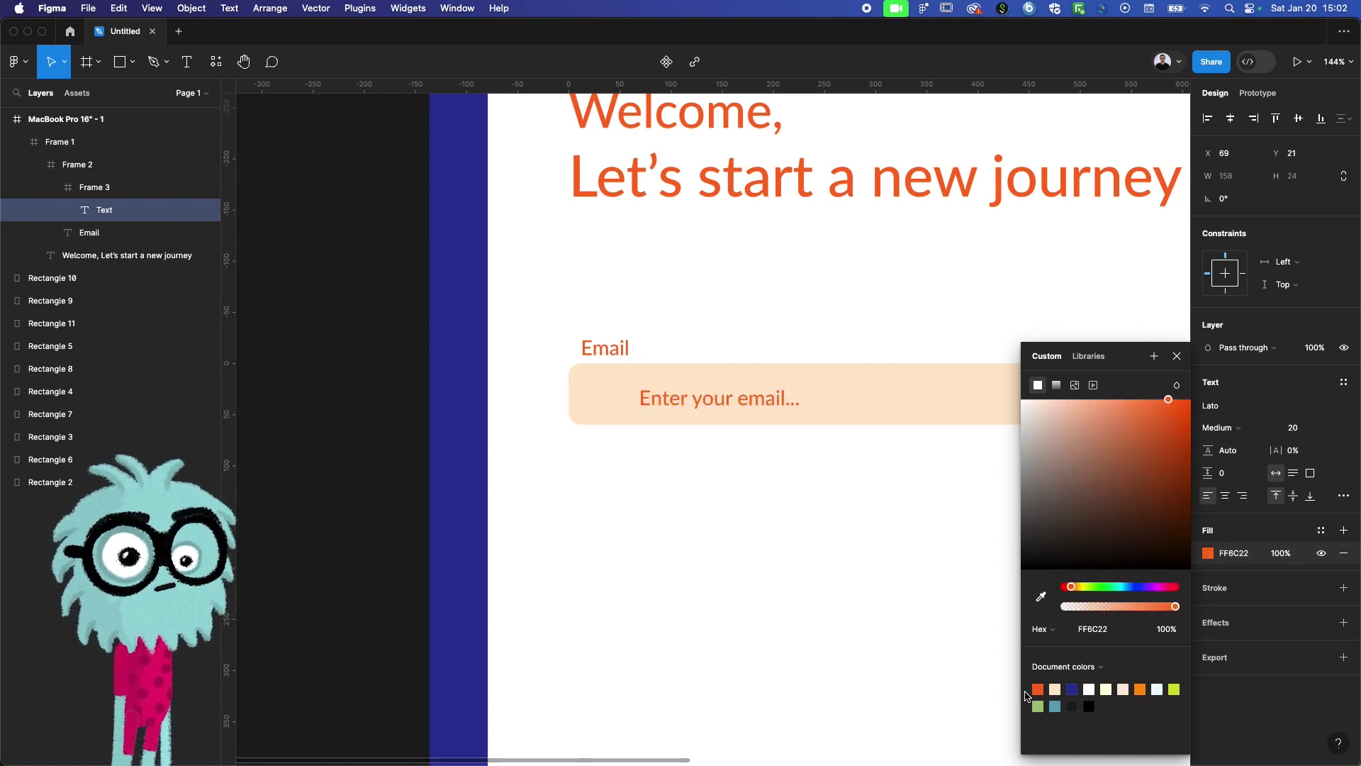
left_click(1281, 553)
type("50")
key("Return")
key("Escape")
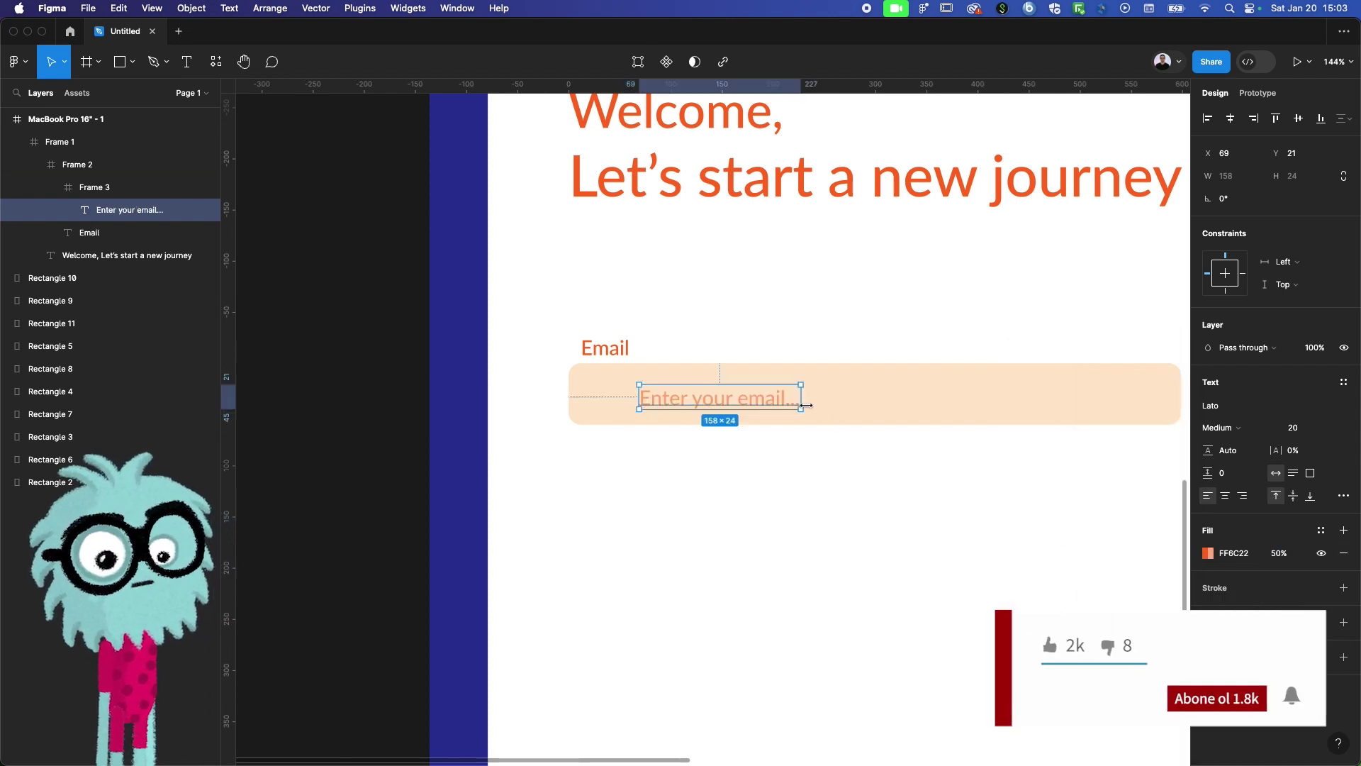
Centre the placeholder vertically and slide it near the box's left edge at X 16
left_click(1297, 119)
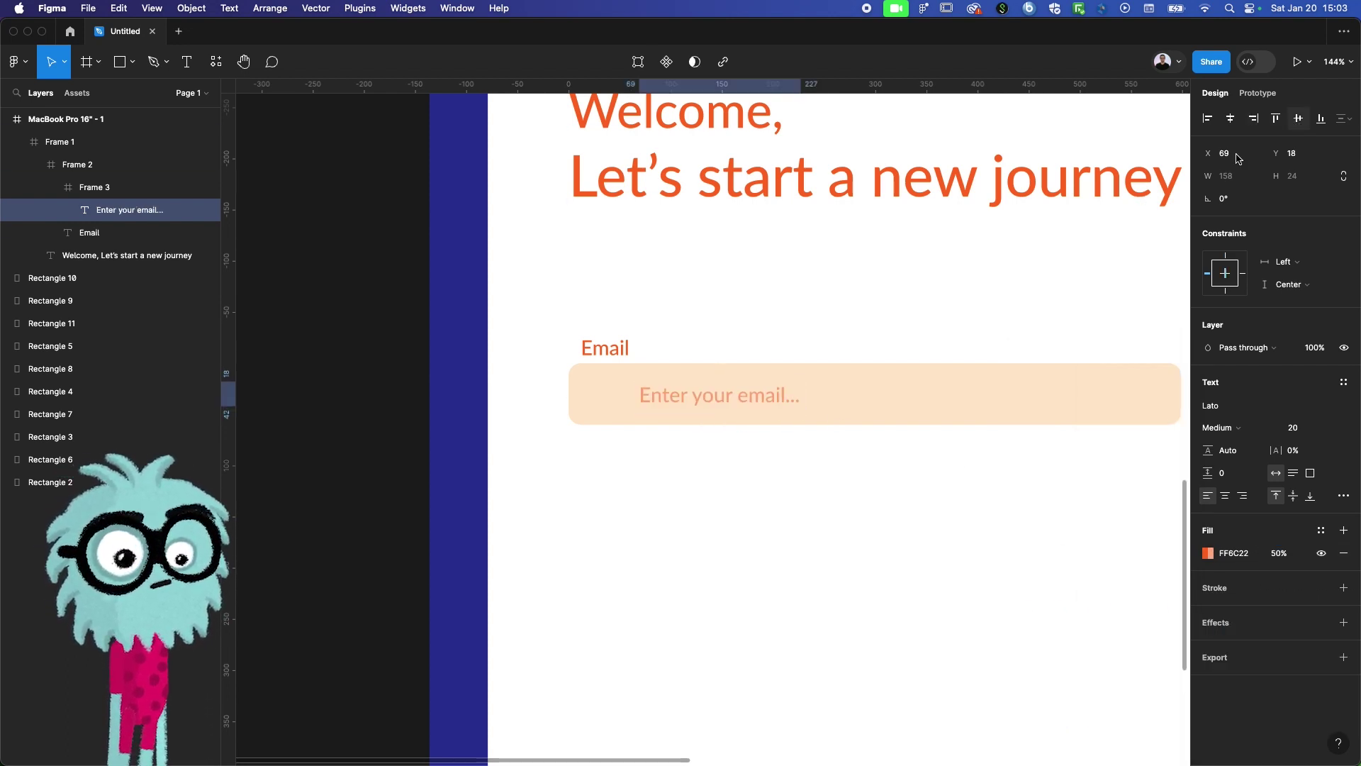
key("alt")
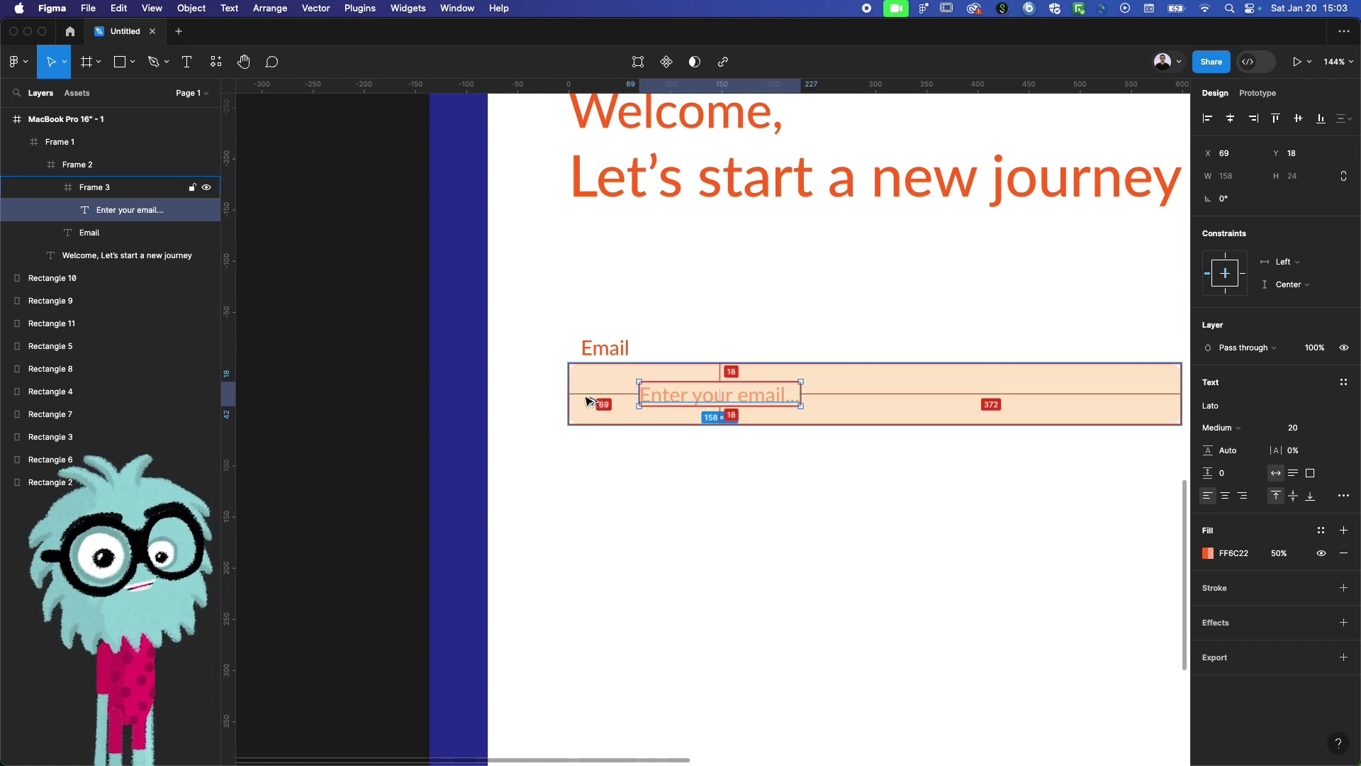
key("Left")
key("Left")
key("Left")
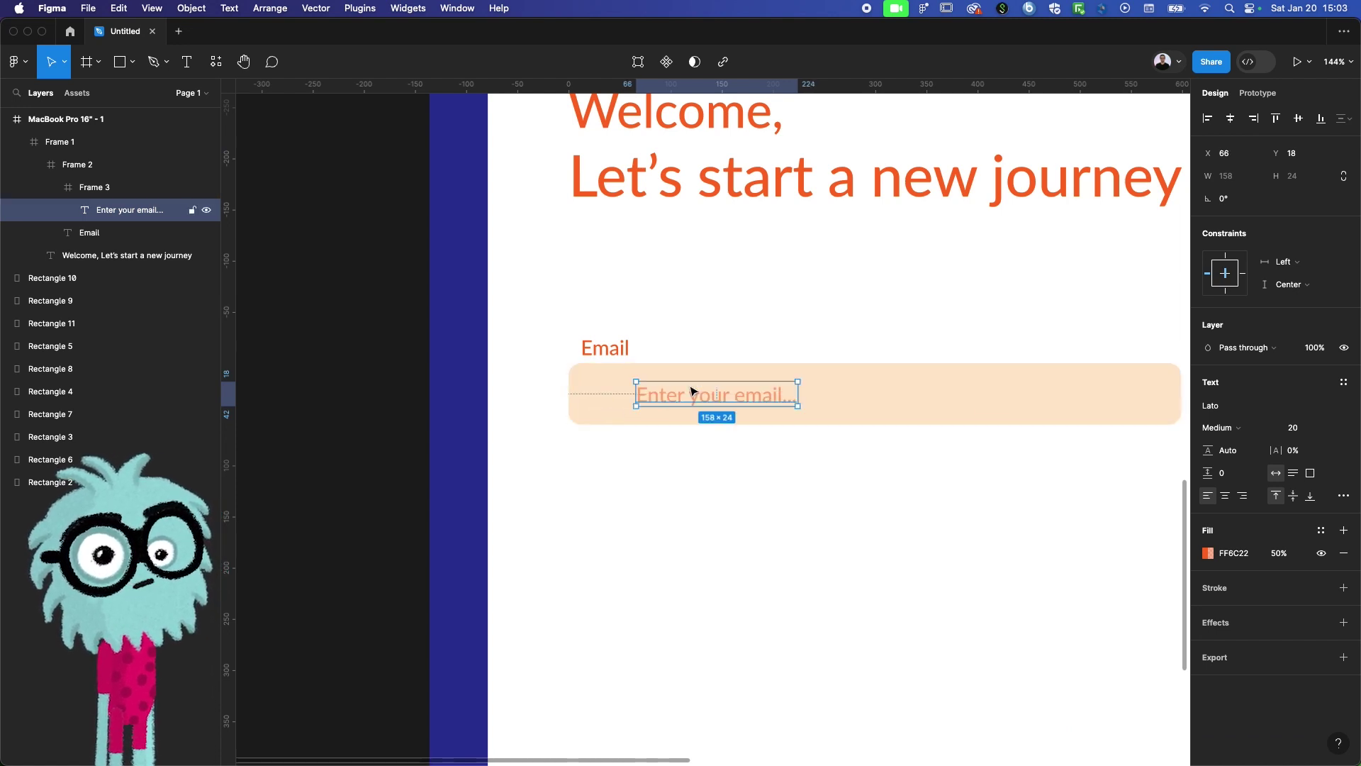
left_click_drag(672, 392, 599, 390)
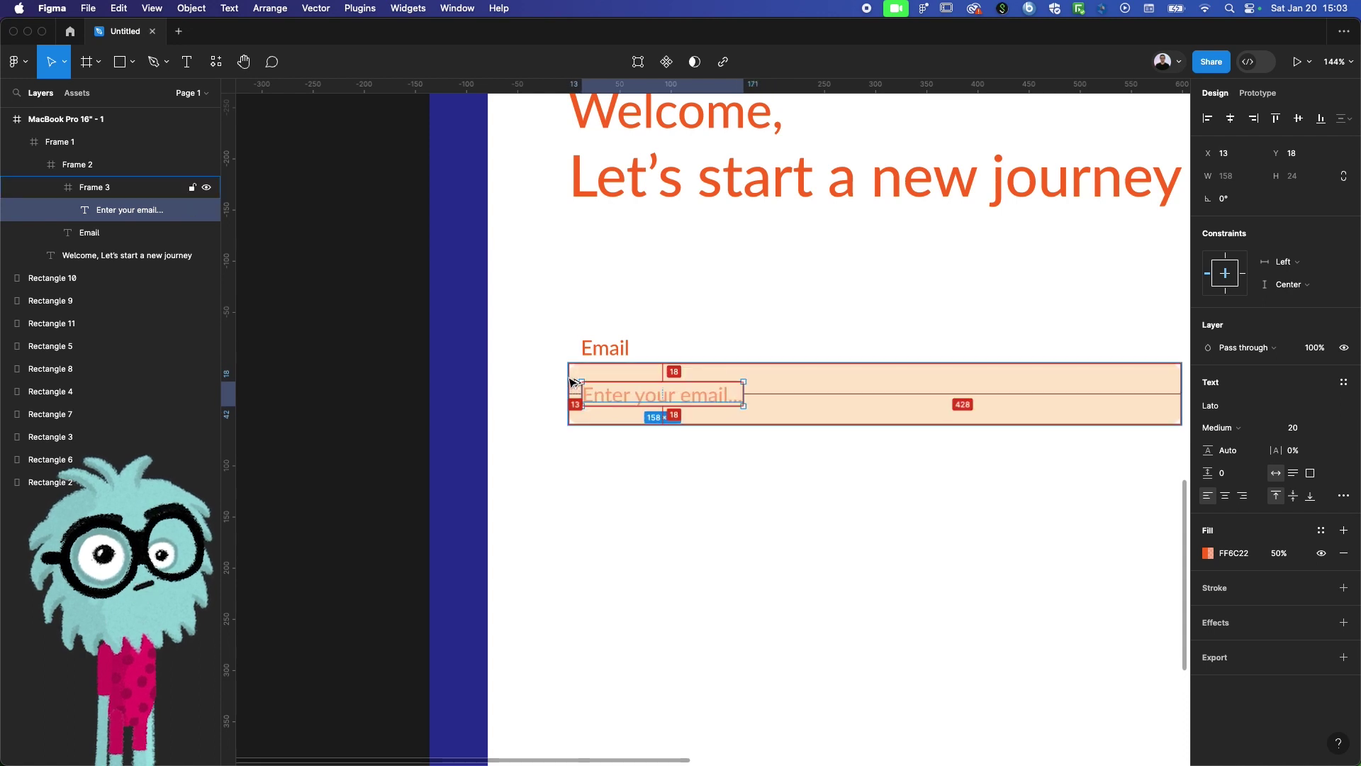
key("Left")
key("Left")
key("Left")
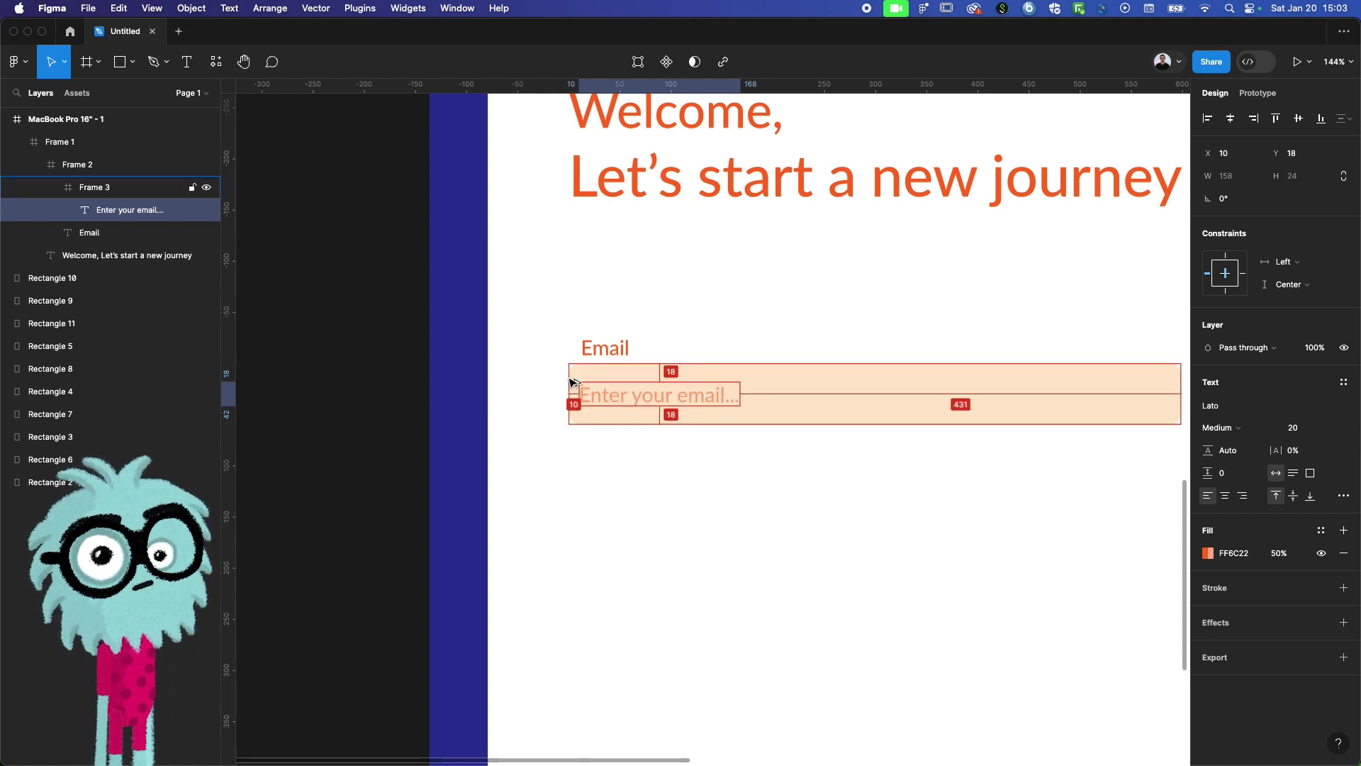
key("alt")
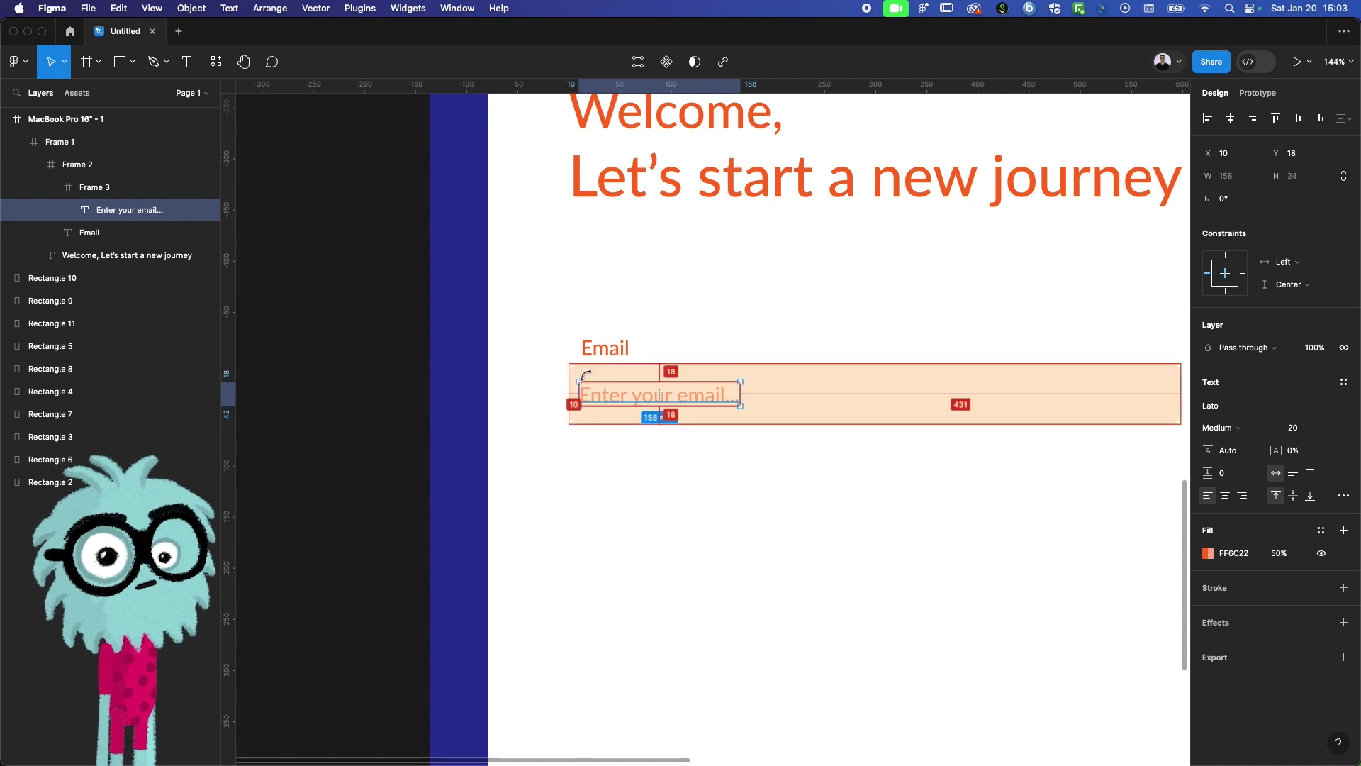
key("Right")
key("Right")
key("Right")
key("Right")
key("Right")
key("Right")
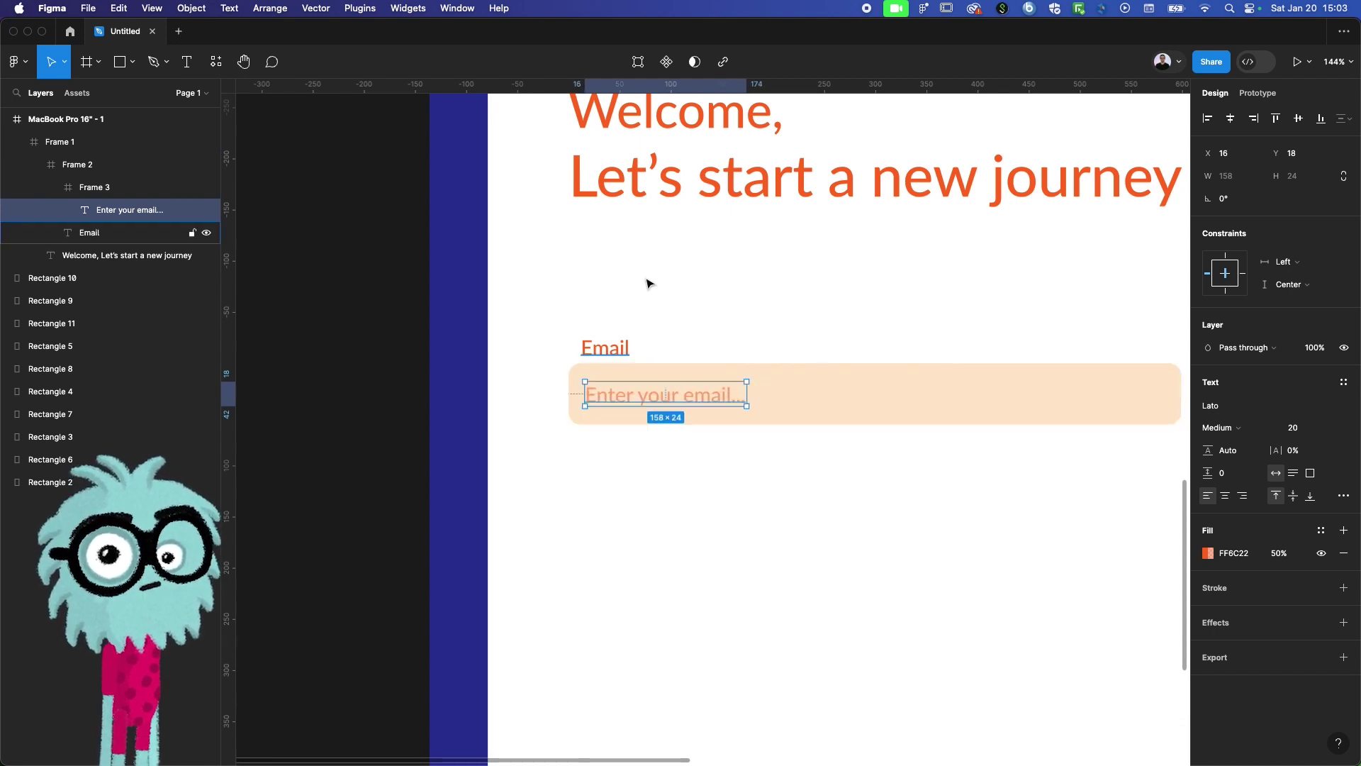
Duplicate the email field group and position the copy just below the original
left_click(640, 294)
key("shift+2")
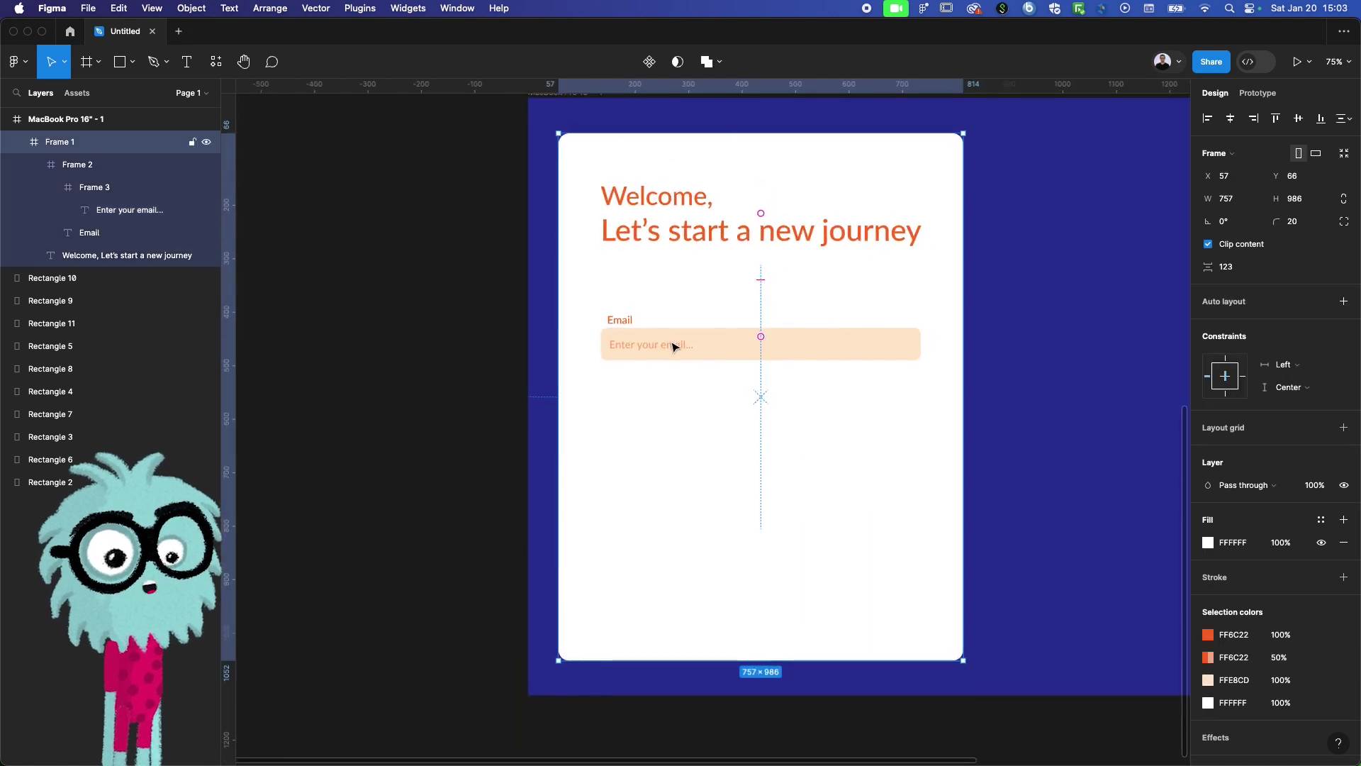
double_click(673, 346)
left_click_drag(660, 328, 630, 418)
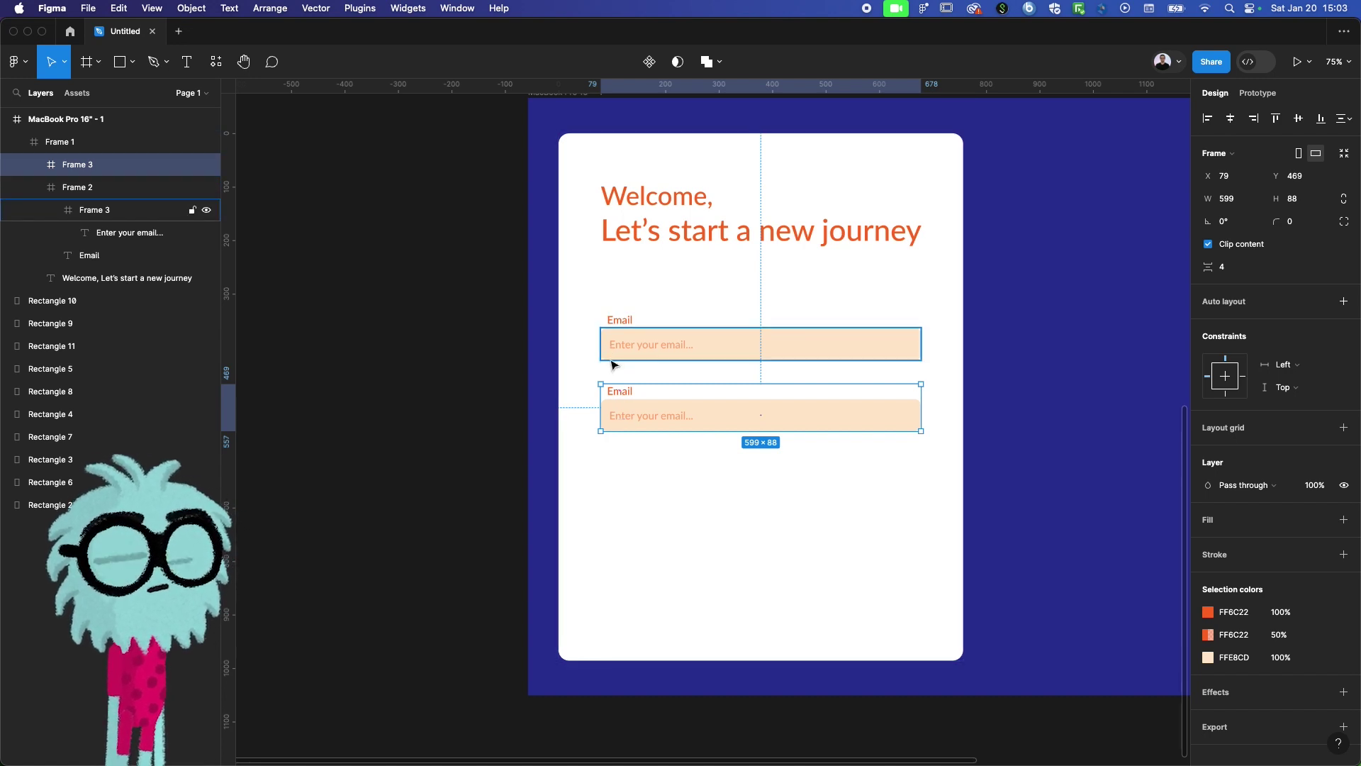
key("super+z")
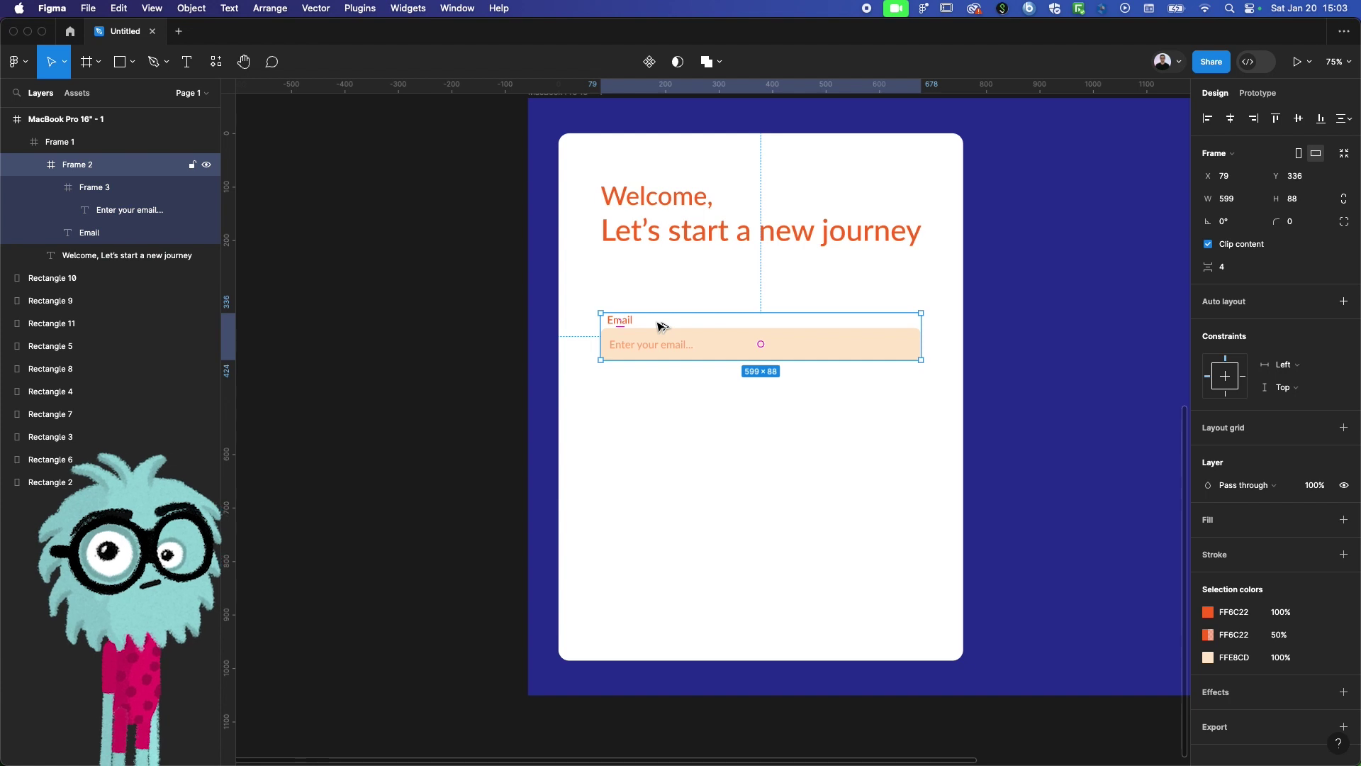
left_click_drag(660, 327, 660, 378)
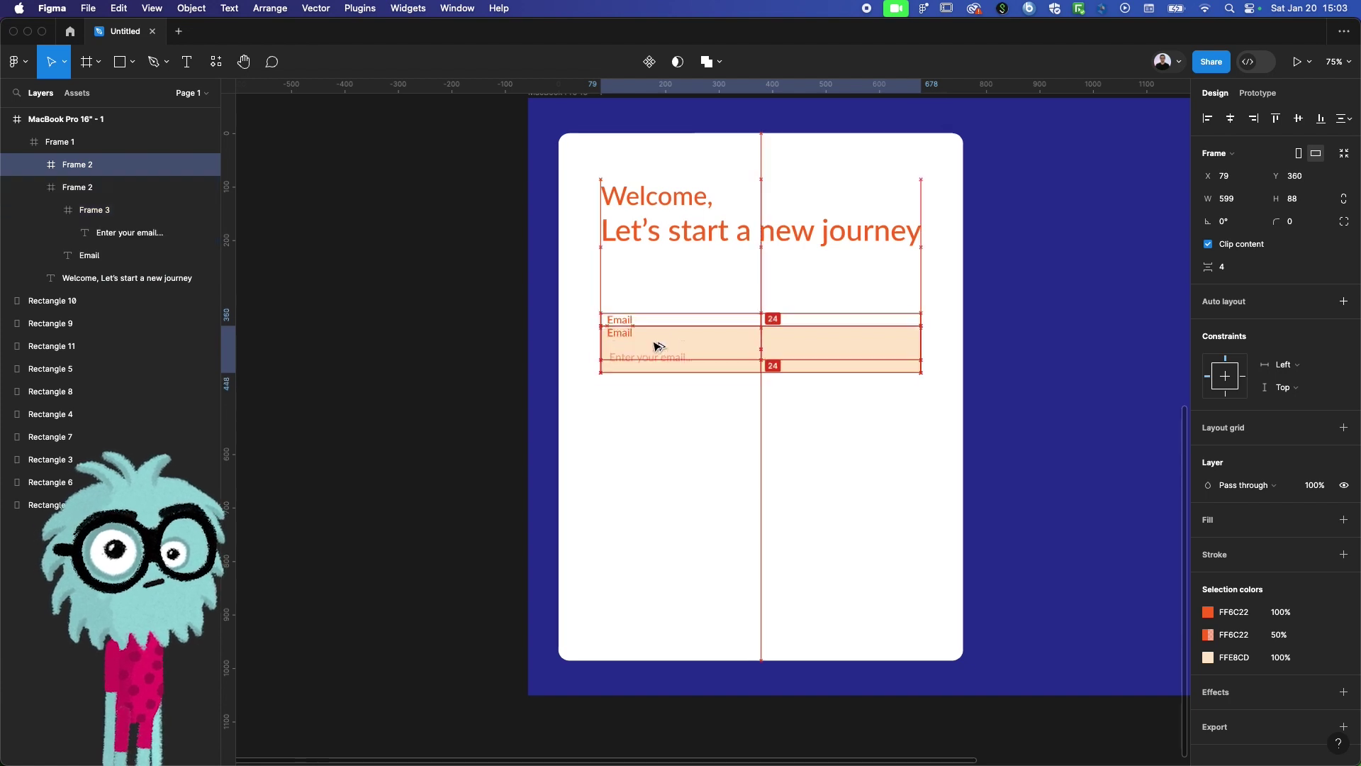
left_click_drag(660, 378, 660, 387)
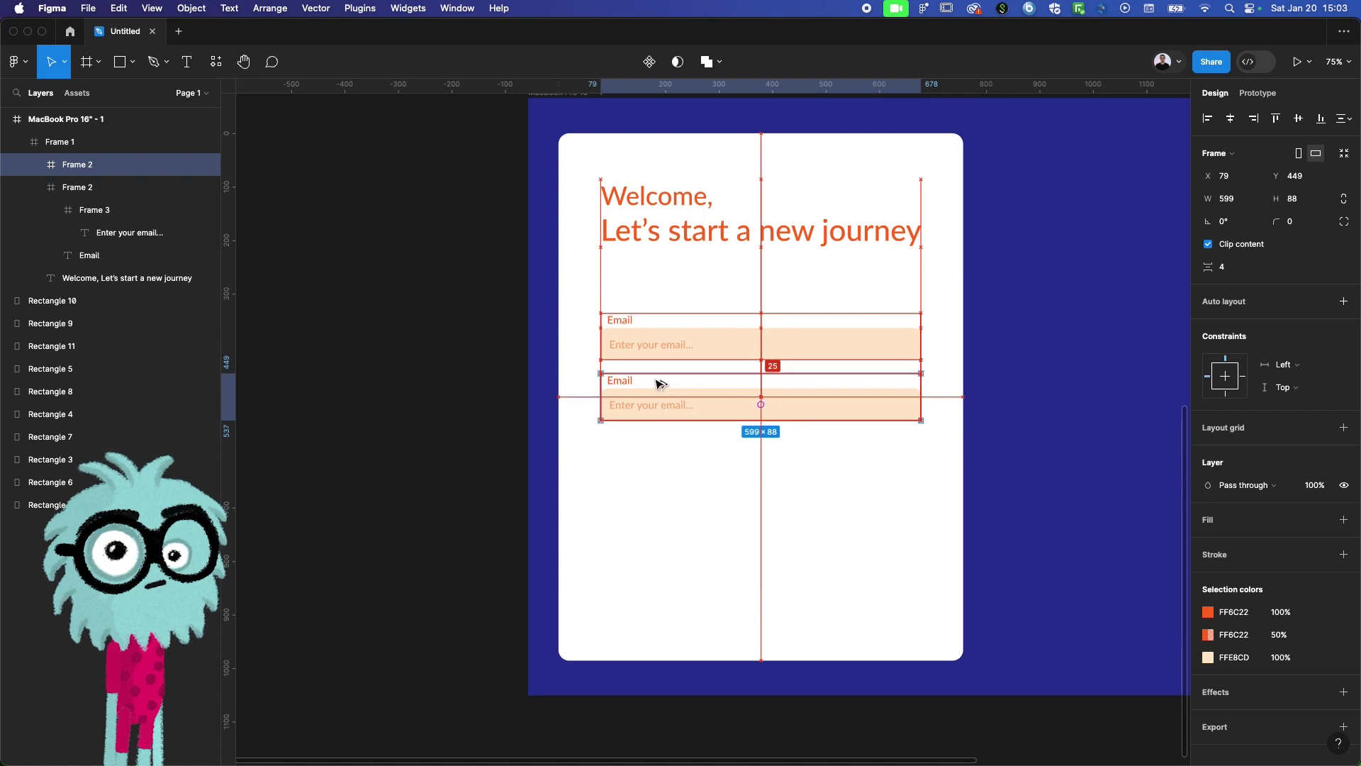
left_click_drag(659, 386, 658, 381)
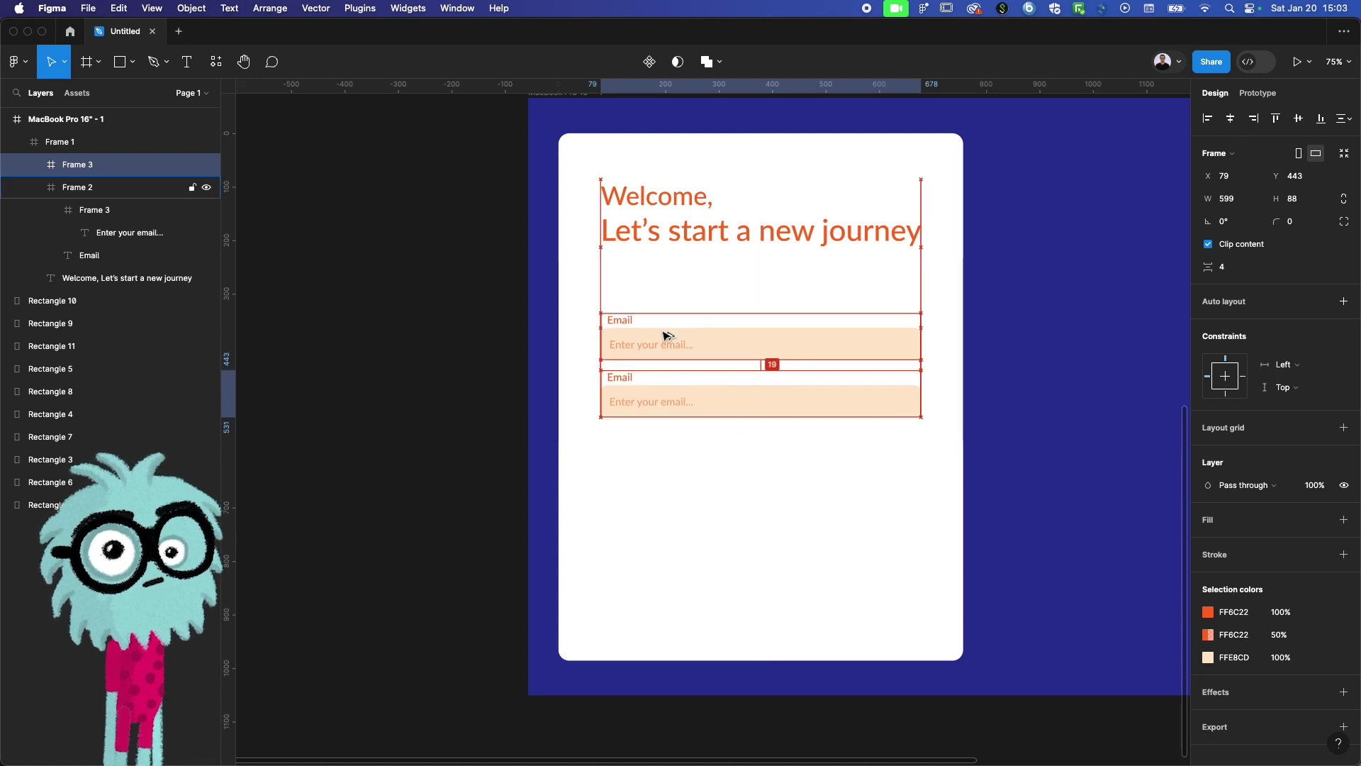
key("Down")
key("Down")
scroll(633, 374, "up", 3)
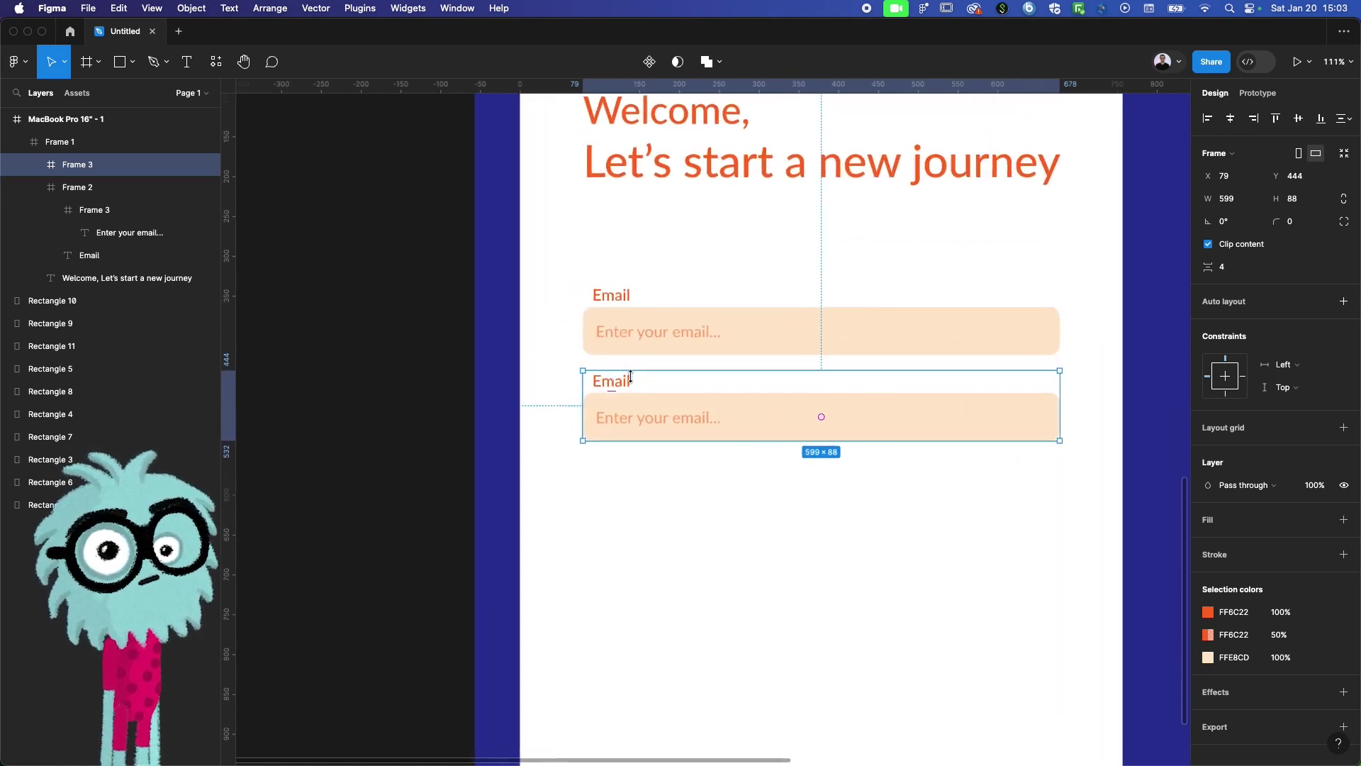
scroll(632, 374, "up", 1)
left_click(622, 383)
Retype the copied field's label to 'Password' and placeholder to 'Enter your password...'
double_click(623, 383)
left_click(622, 384)
double_click(622, 383)
type("Passwo")
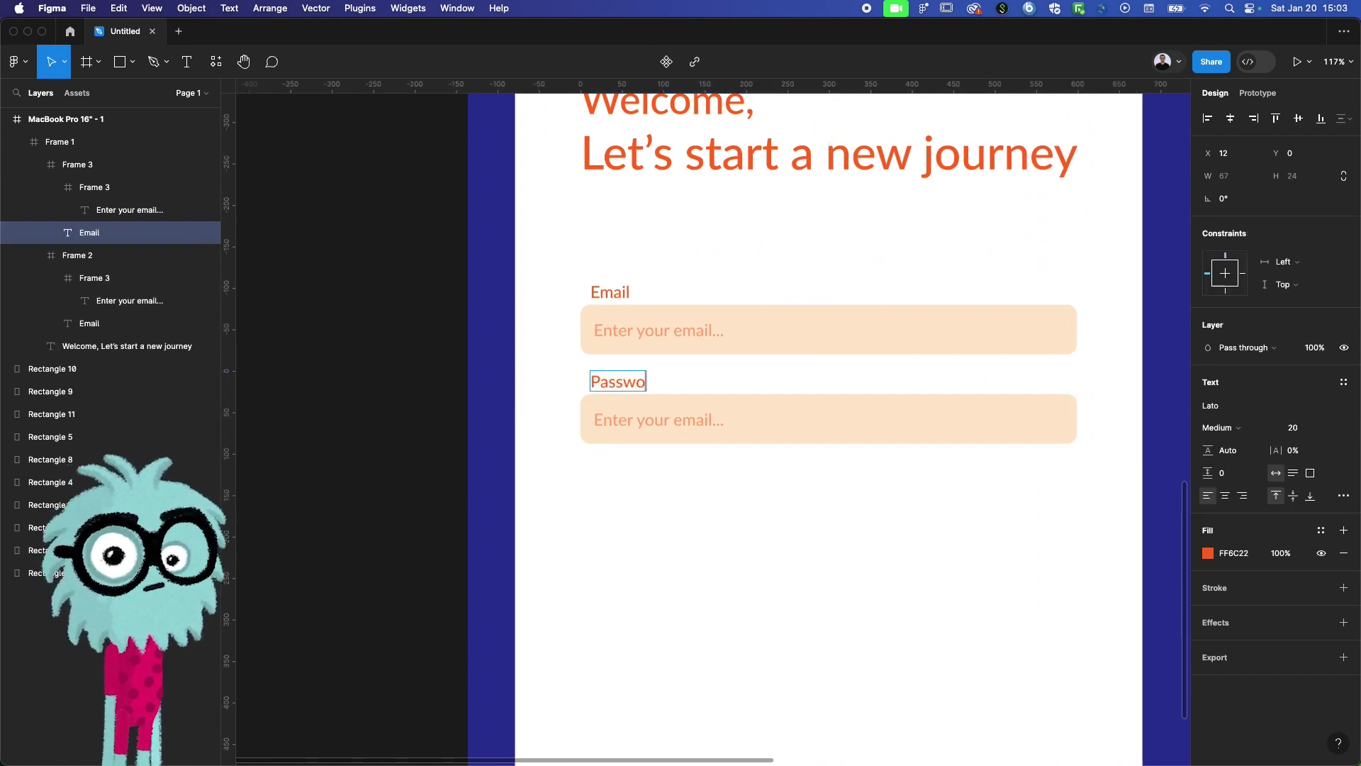
type("rd")
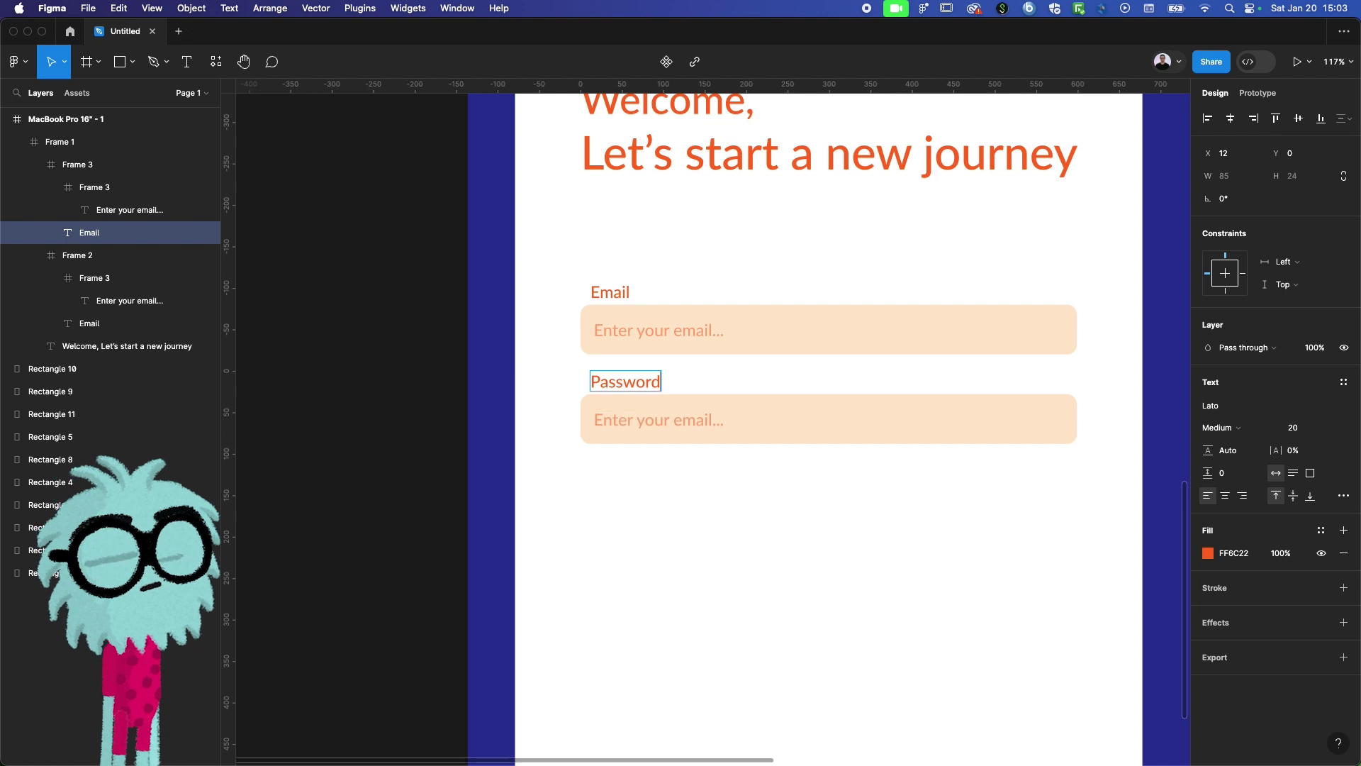
double_click(656, 424)
double_click(688, 418)
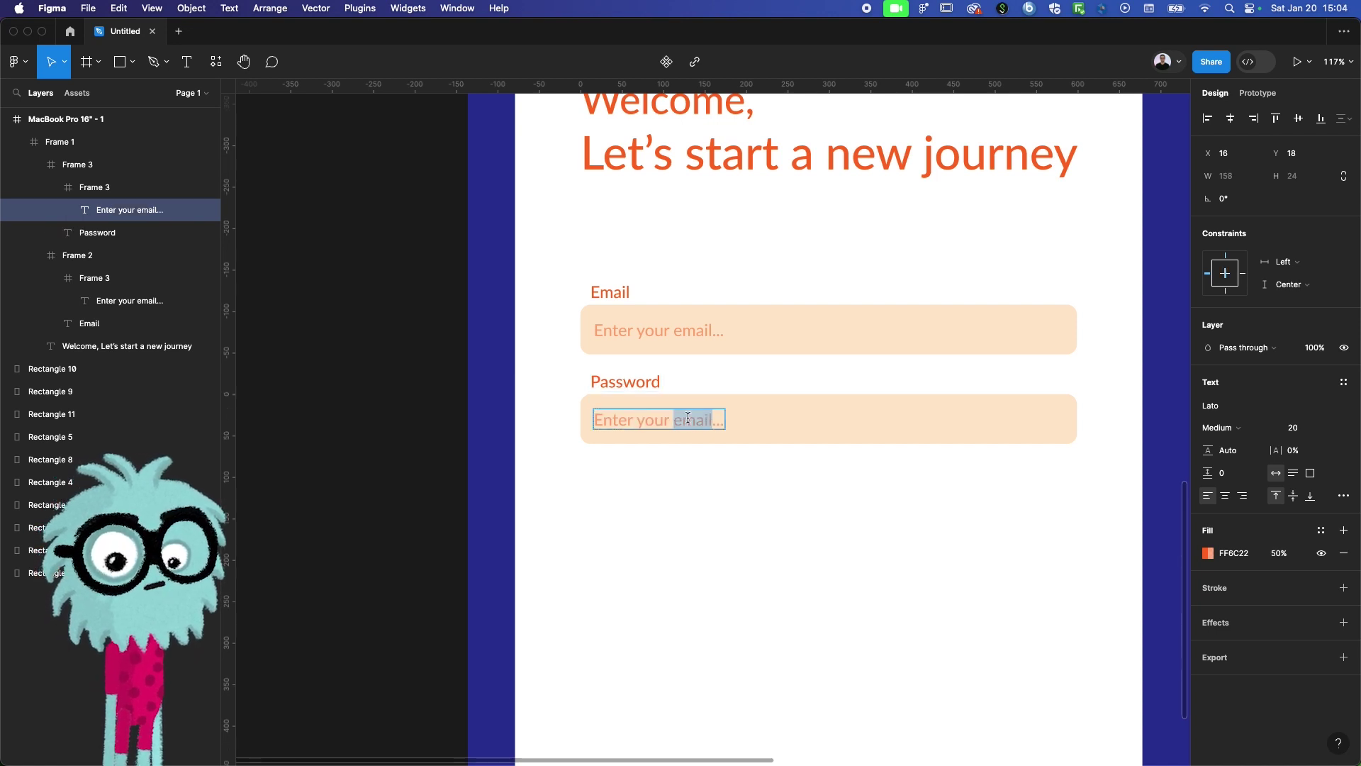
type("pasword")
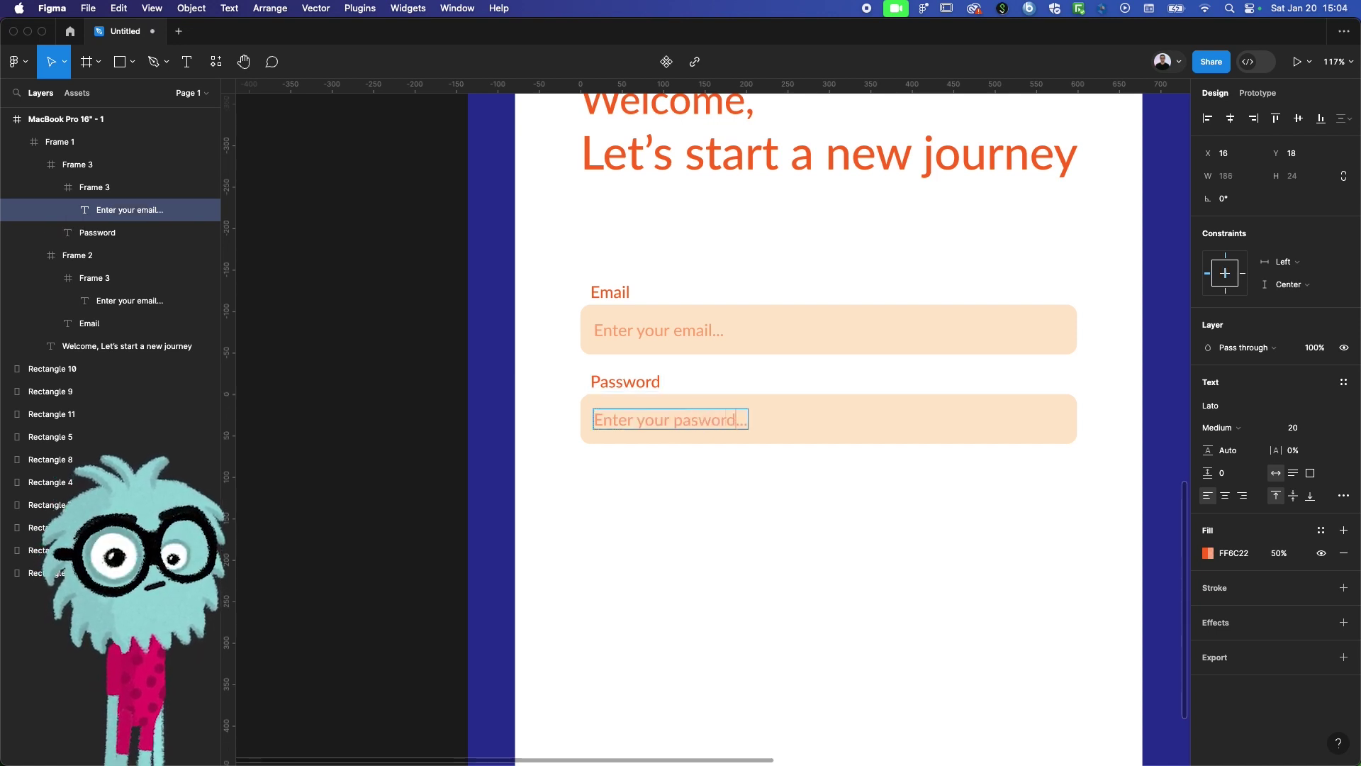
key("Escape")
Select the password field's input box on the white card
left_click(709, 516)
scroll(709, 516, "down", 5)
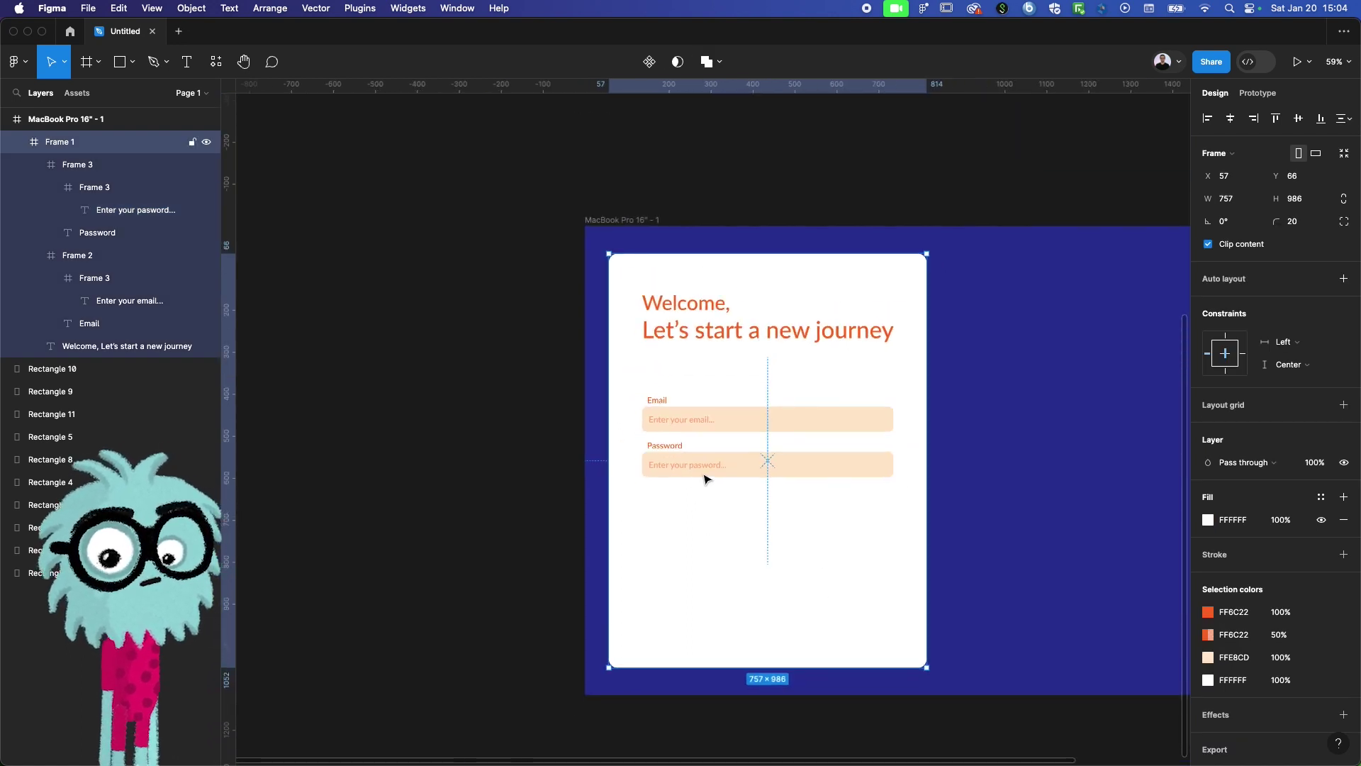
double_click(819, 478)
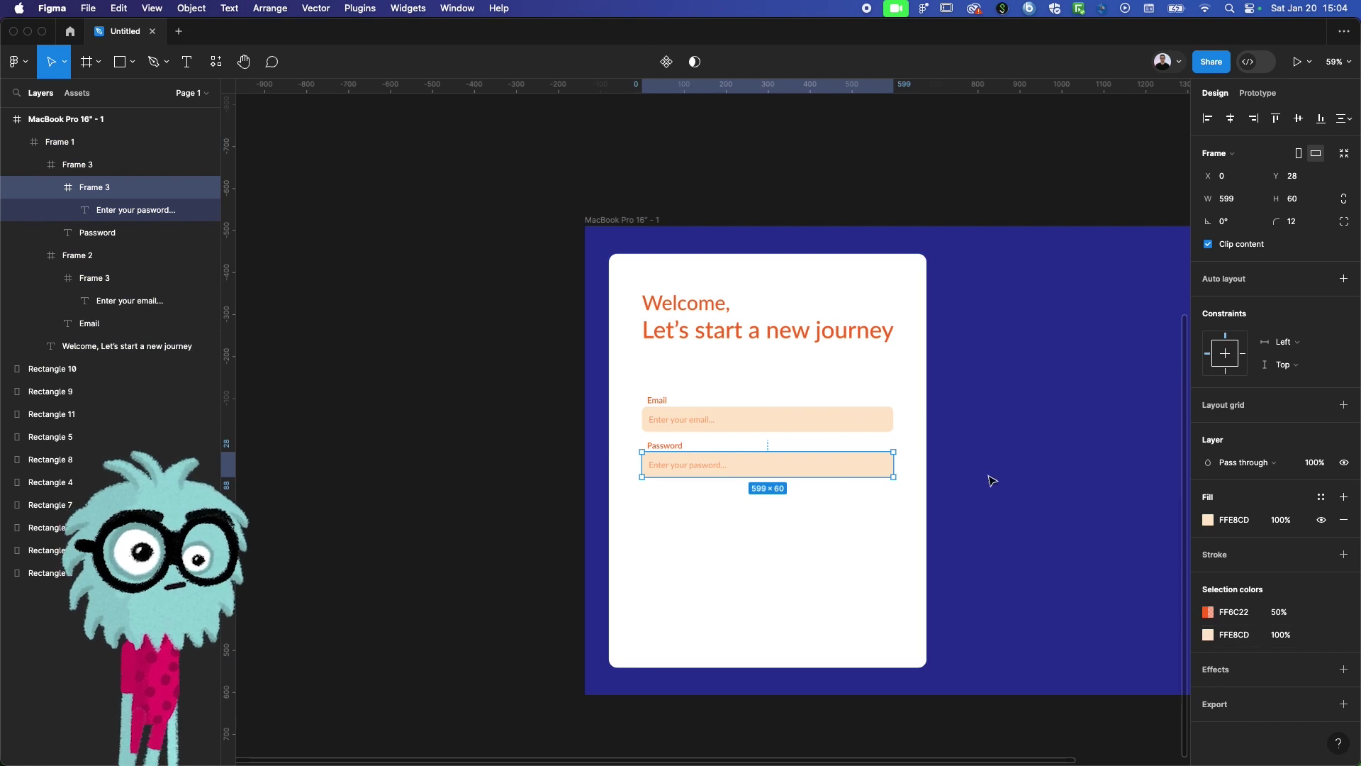
left_click(670, 518)
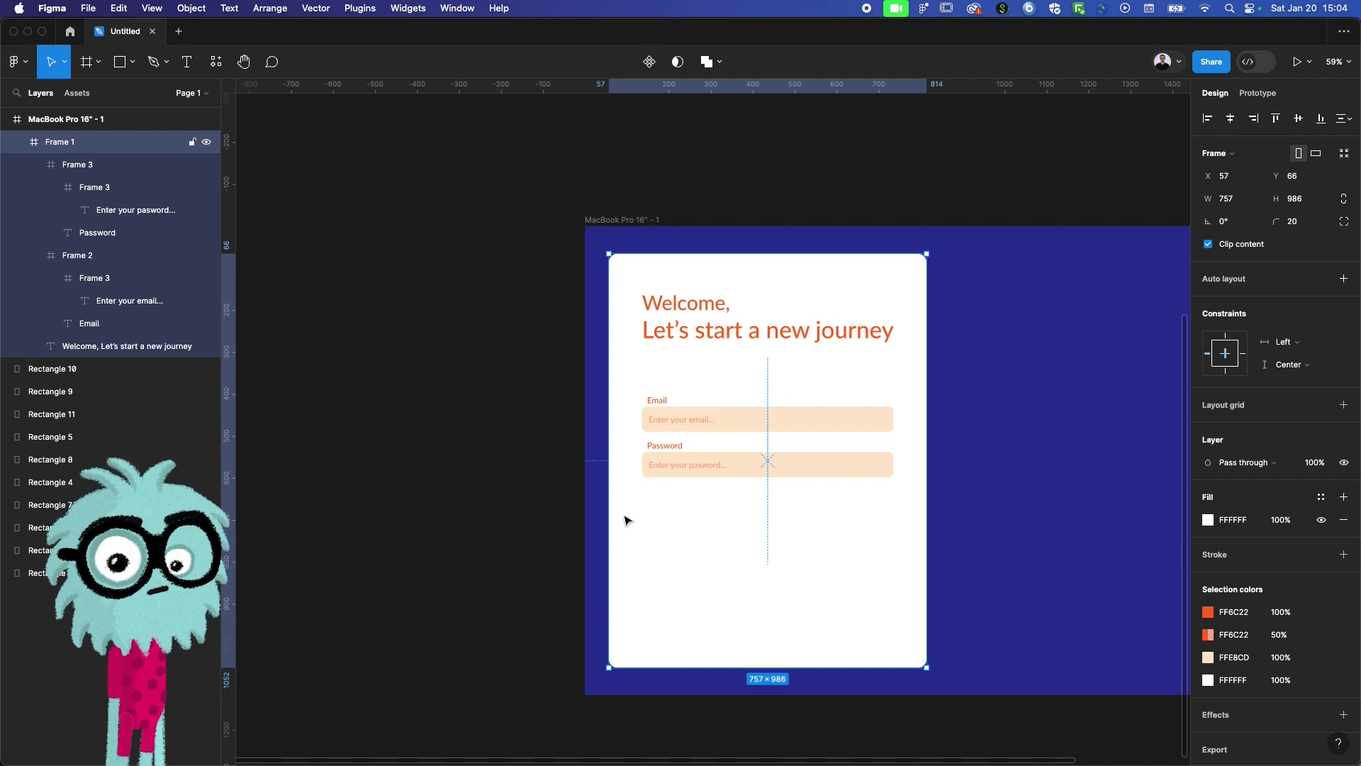
left_click(800, 475)
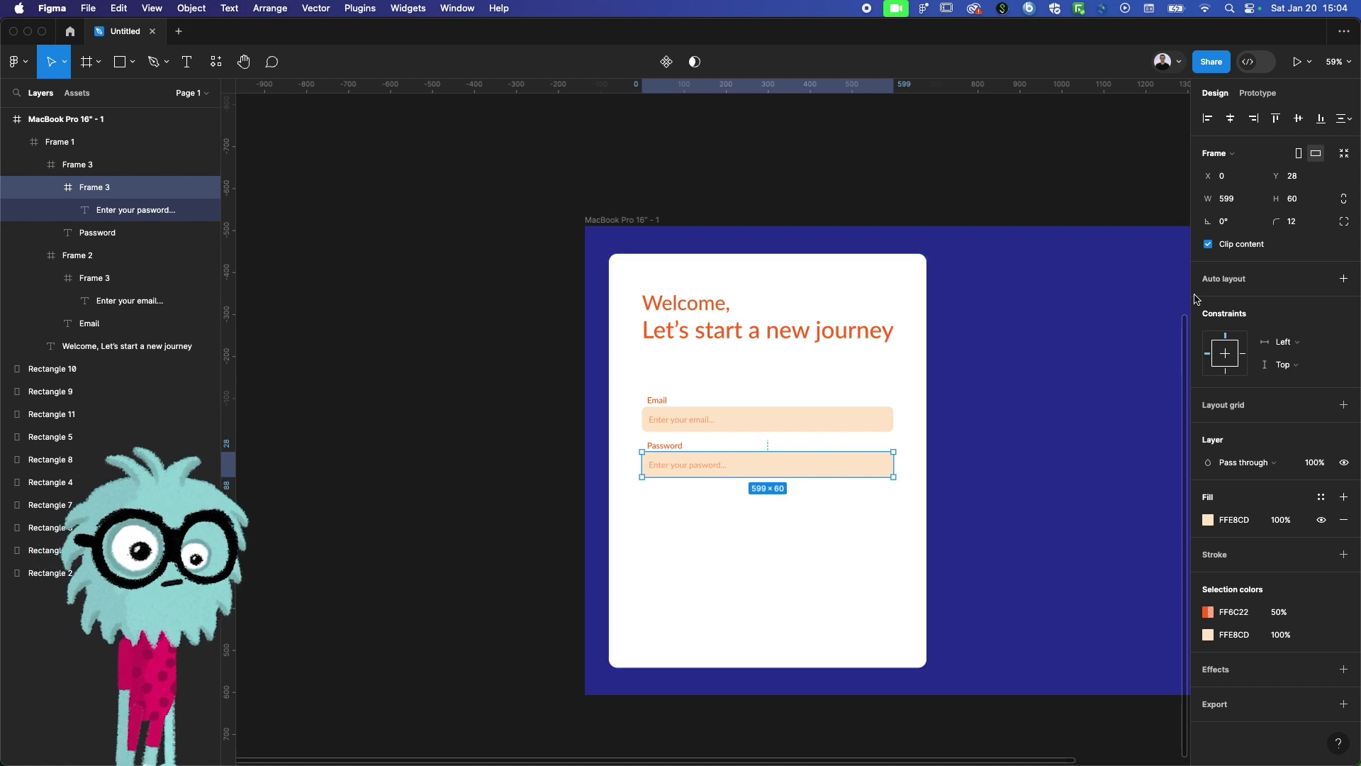
Draw a 599-wide frame below the password field, centred horizontally in the card
left_click(773, 568)
key("f")
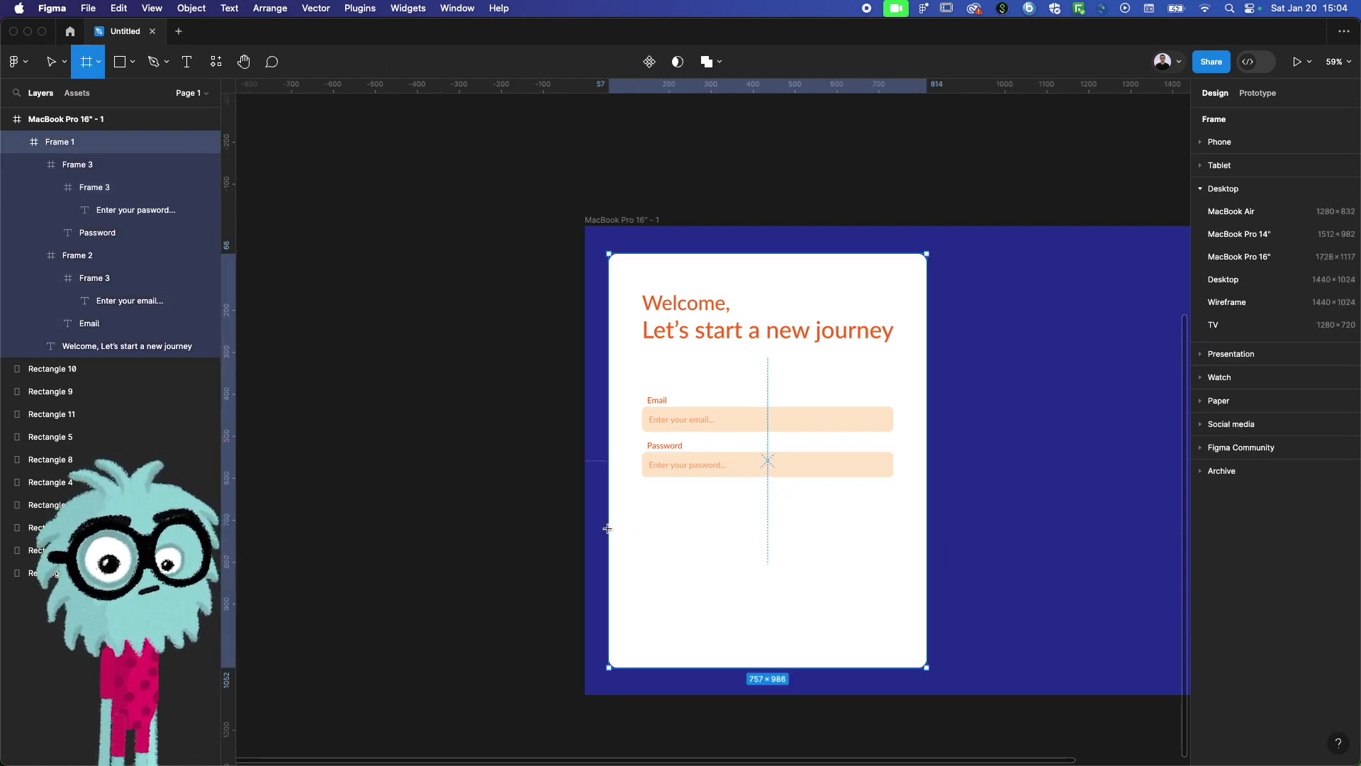
left_click_drag(643, 537, 894, 568)
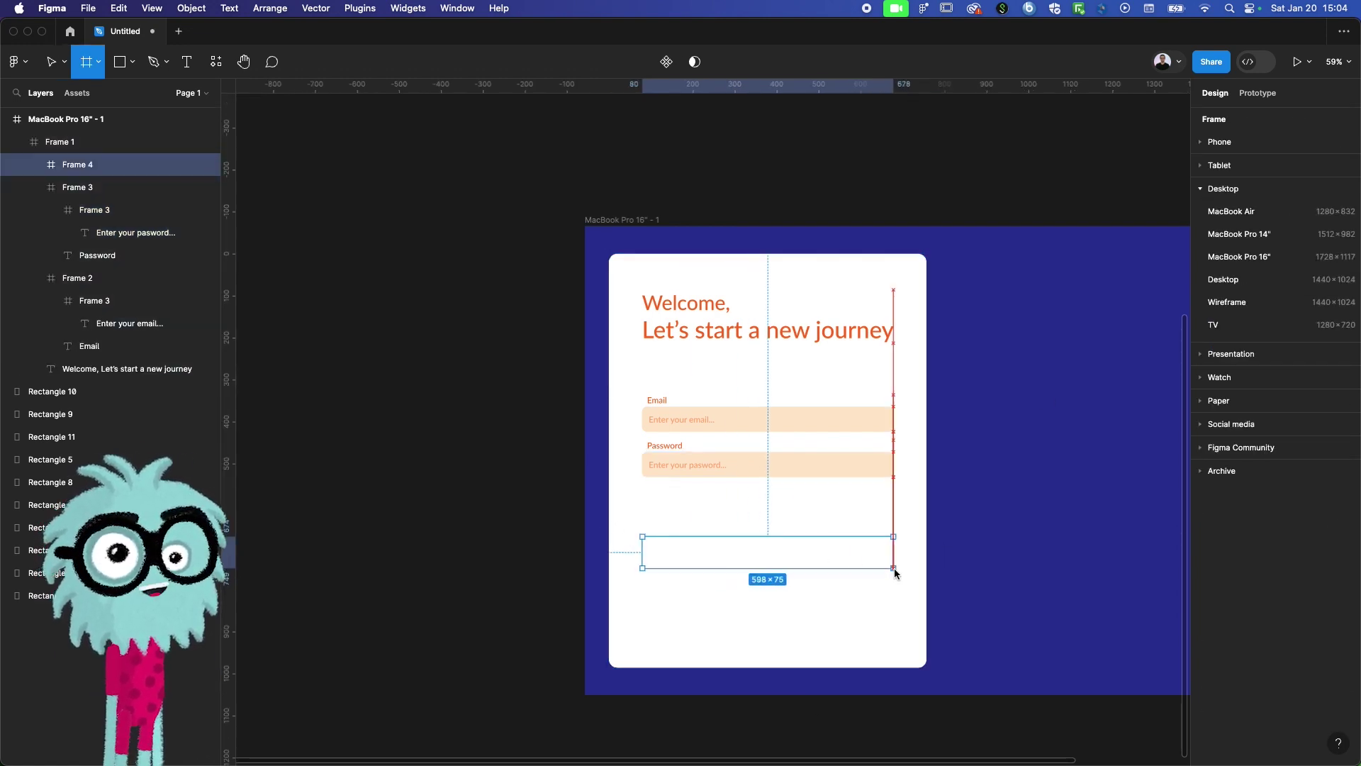
left_click(1223, 201)
type("9")
key("Return")
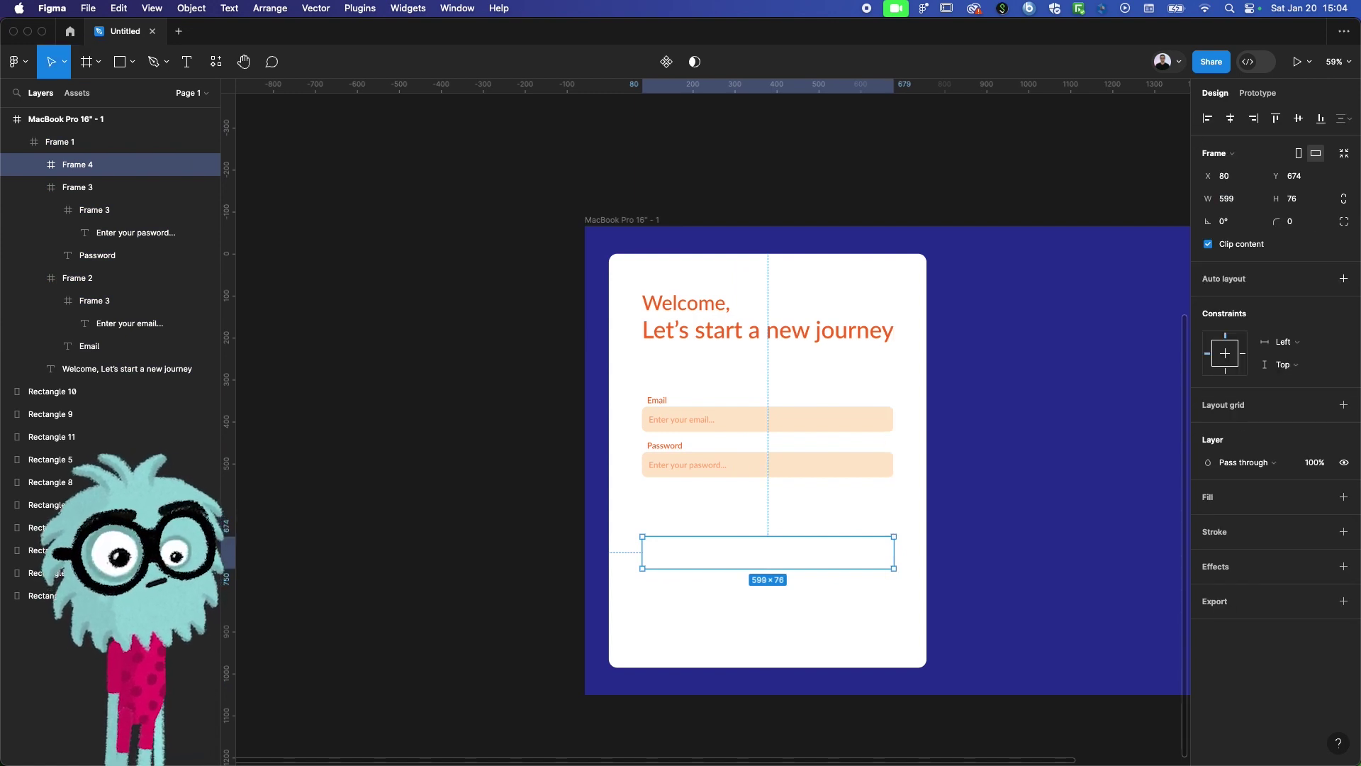
left_click(1230, 118)
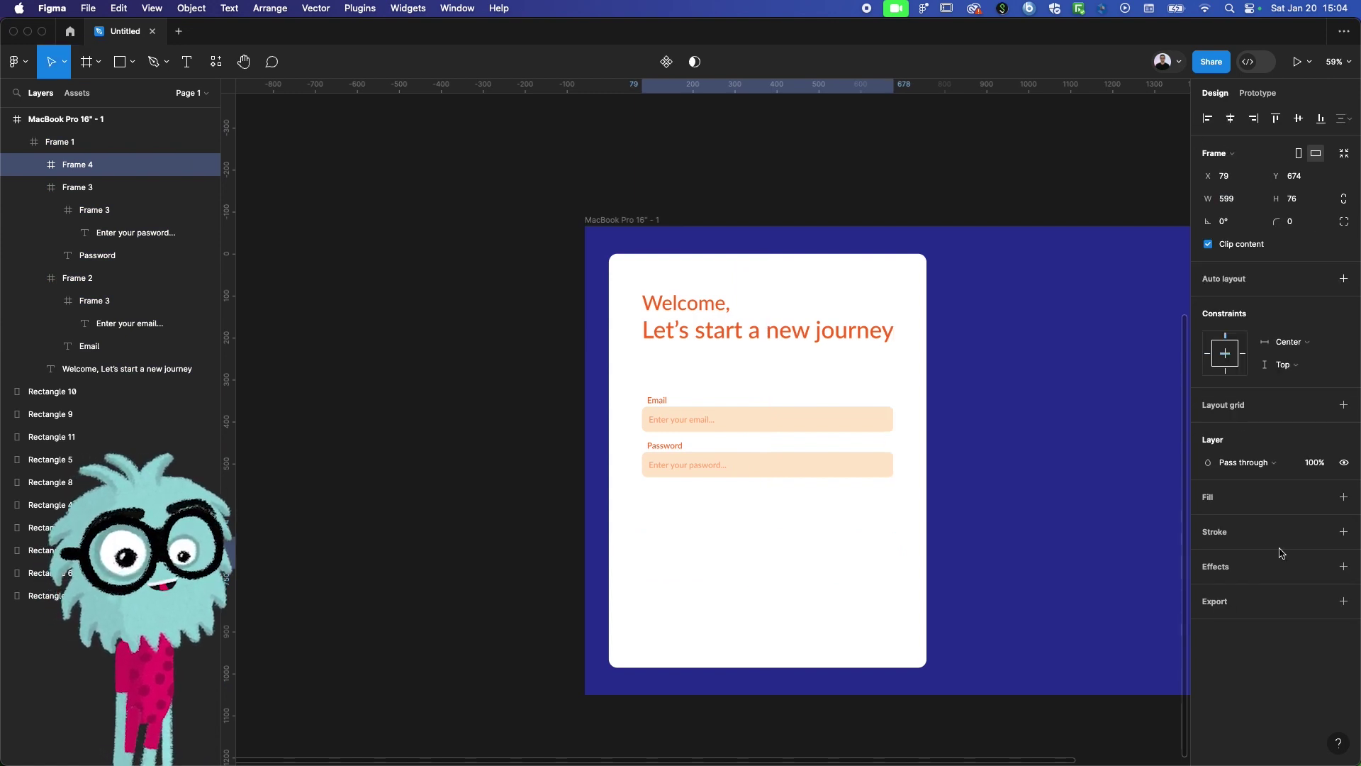
Give the button frame an orange FF6C22 fill and 12 px corner radius
left_click(1319, 496)
left_click(1344, 496)
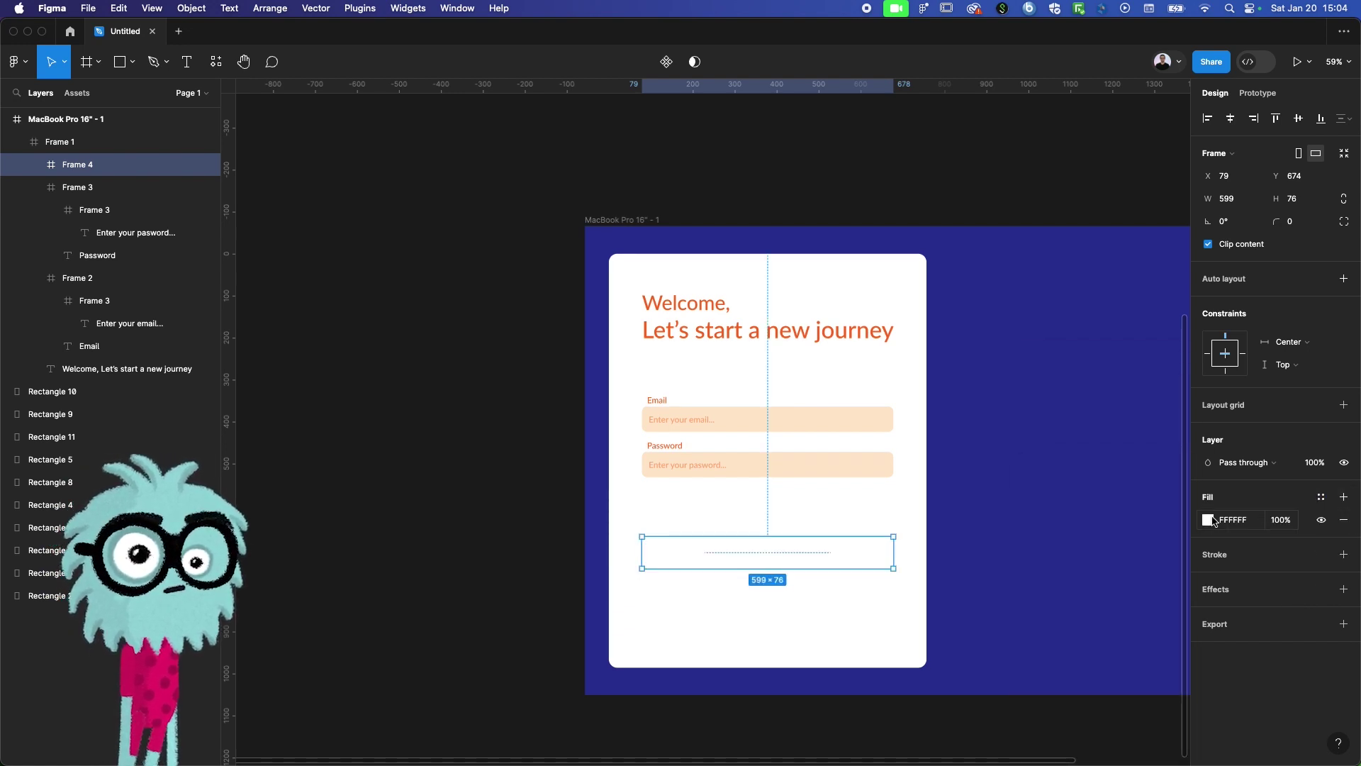
left_click(1209, 519)
left_click(1038, 689)
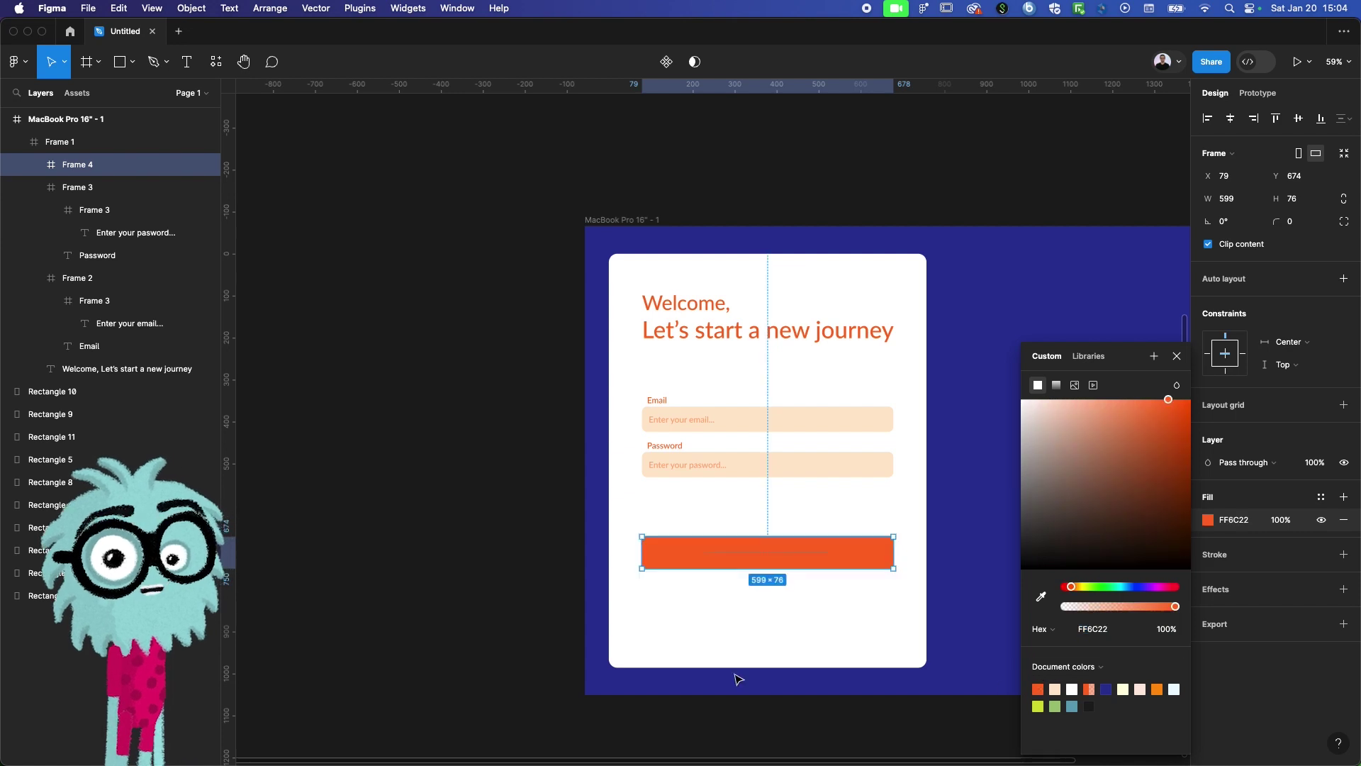
left_click(1285, 223)
type("12")
key("Return")
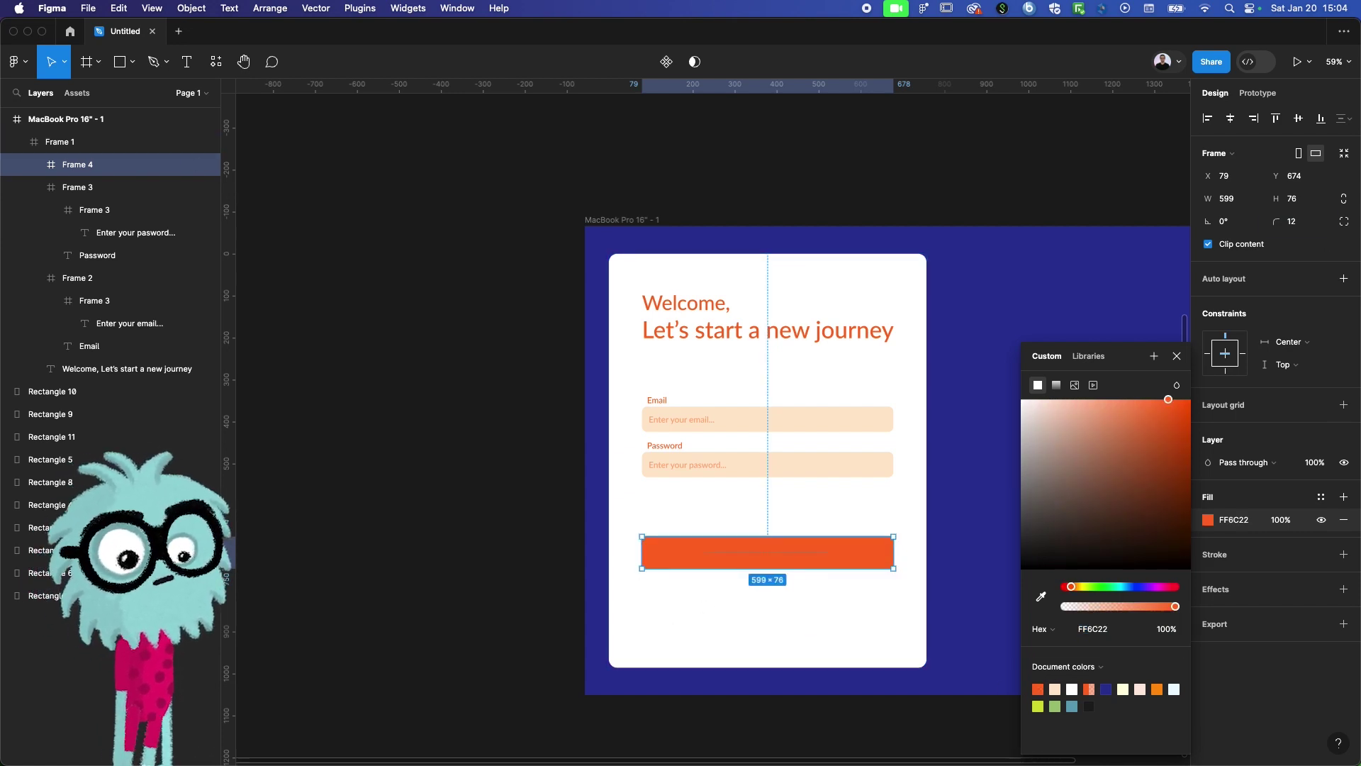
left_click(862, 702)
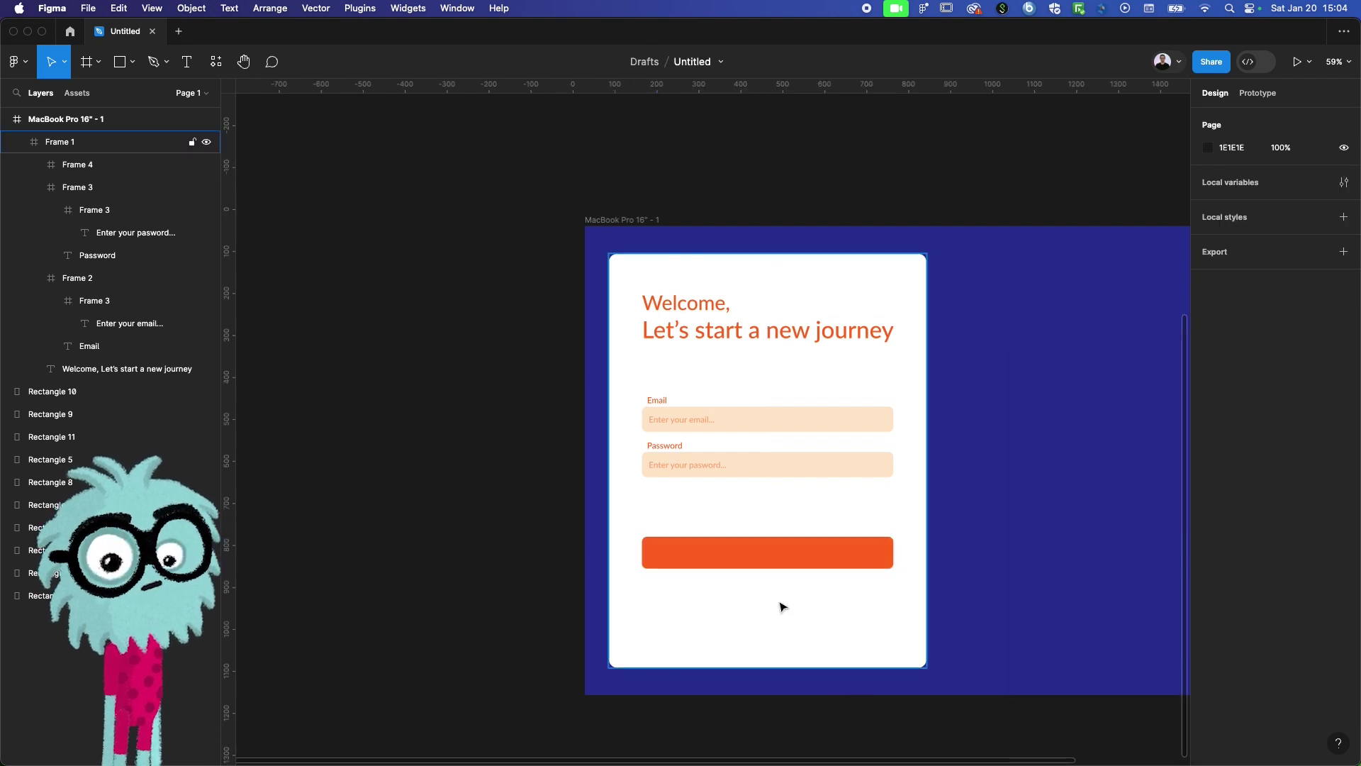
left_click(762, 565)
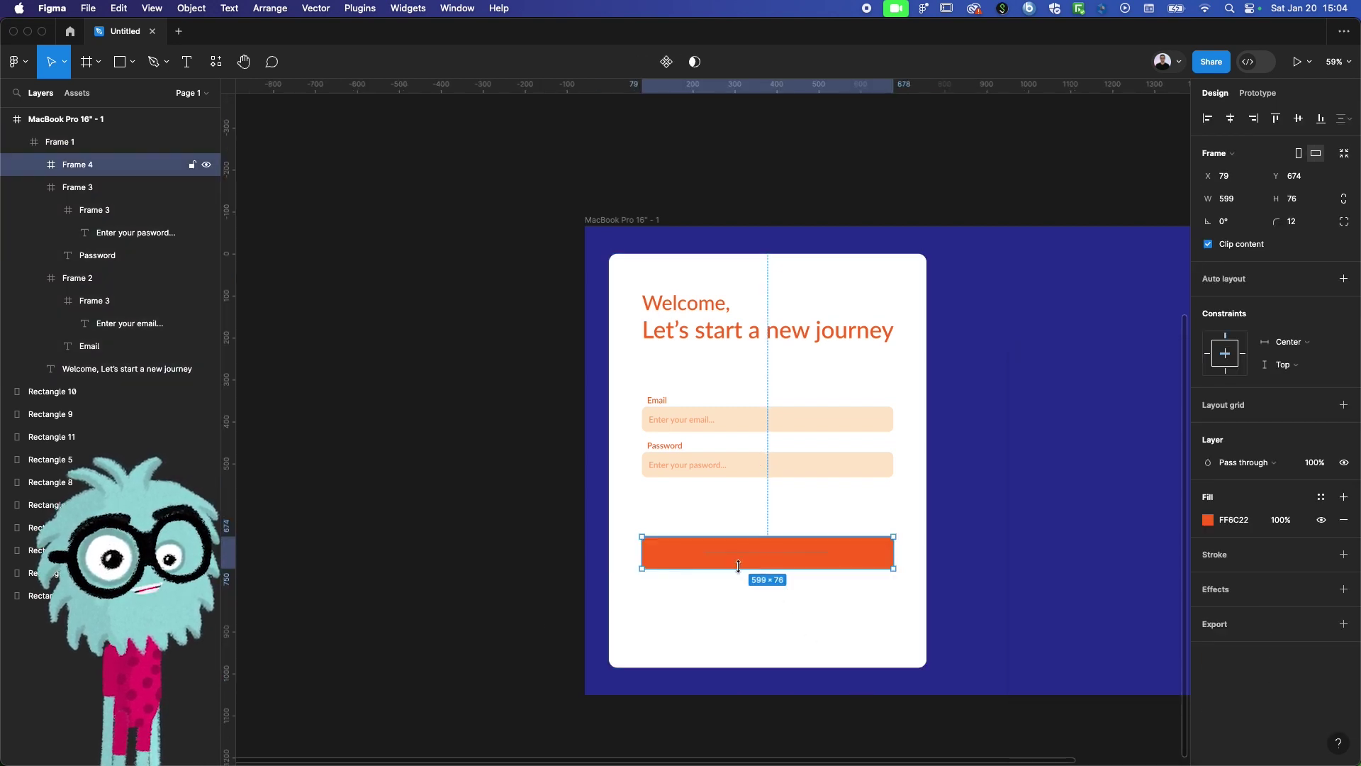
scroll(762, 563, "up", 3)
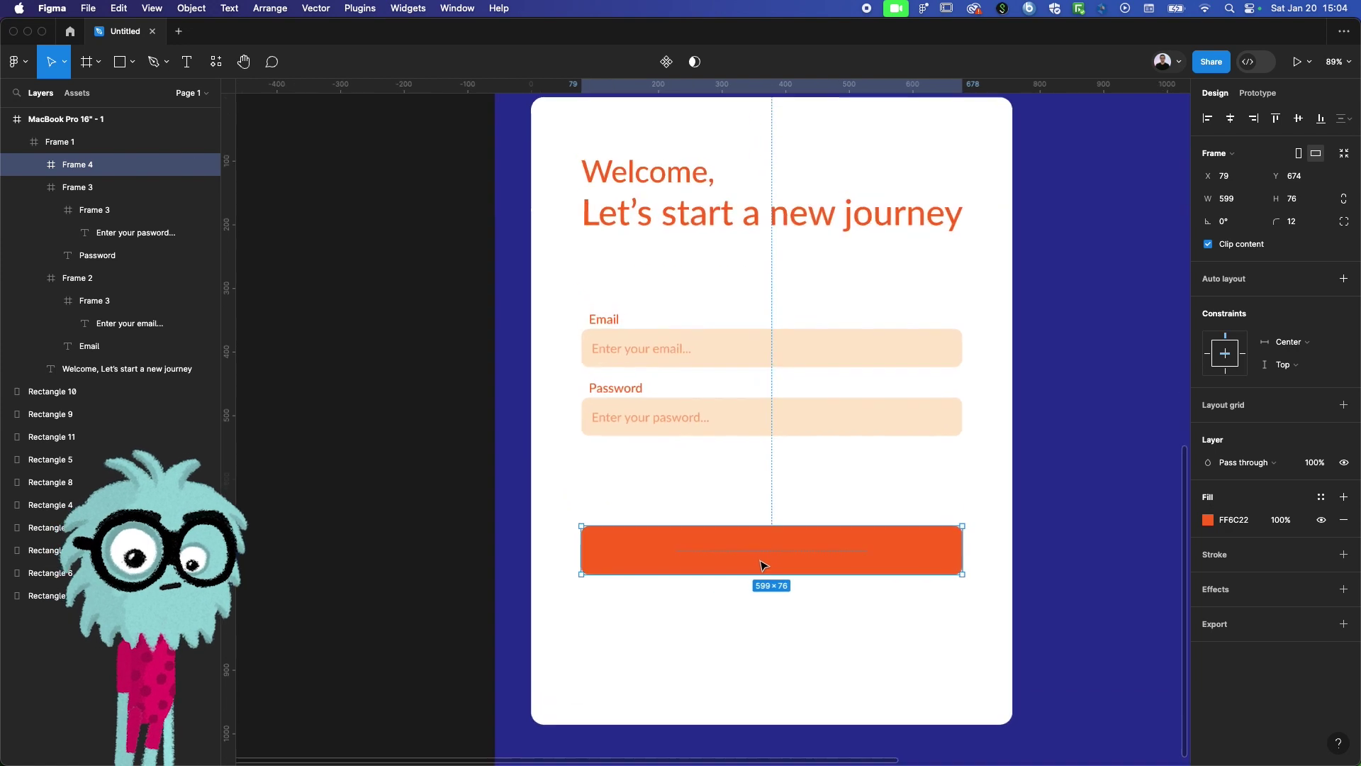
scroll(752, 559, "up", 3)
Add a Log in text box in the orange button, set to Bold 24
key("t")
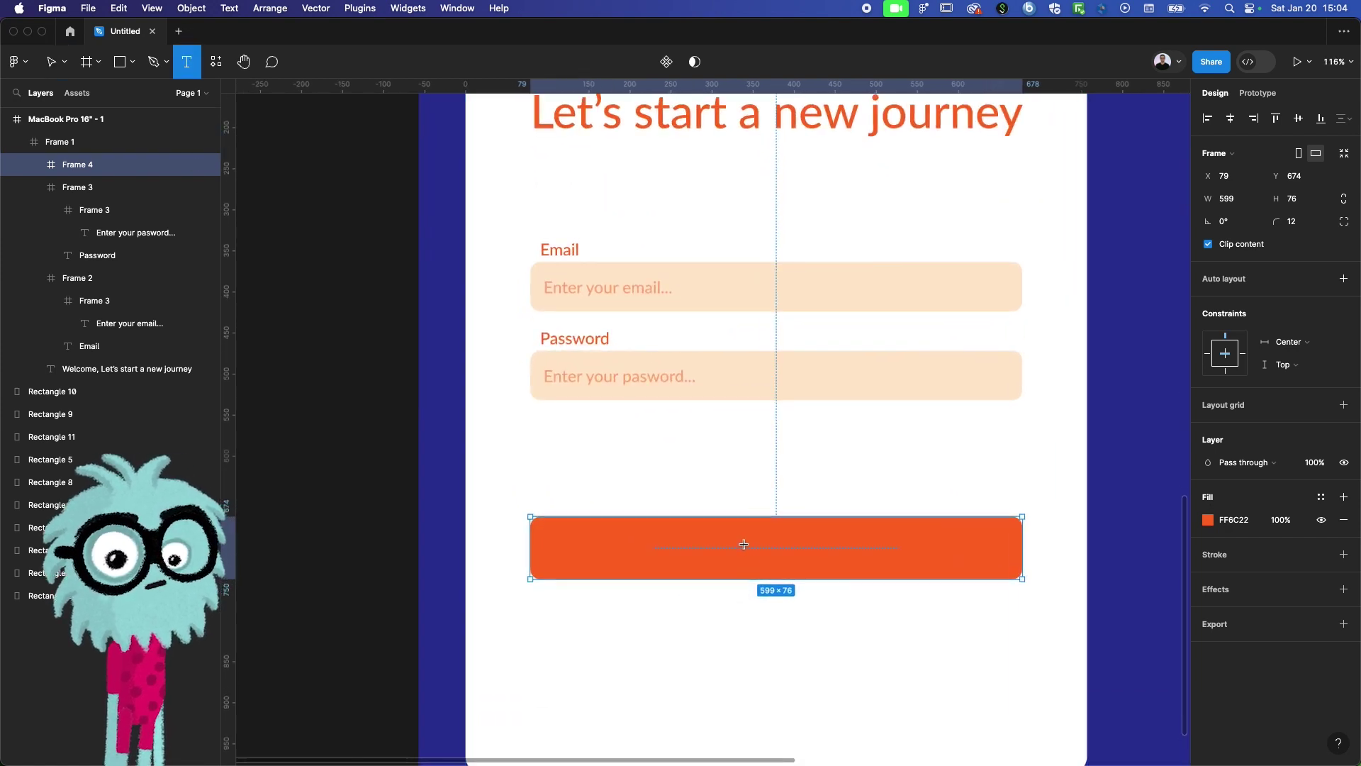
left_click(761, 546)
type("Log in")
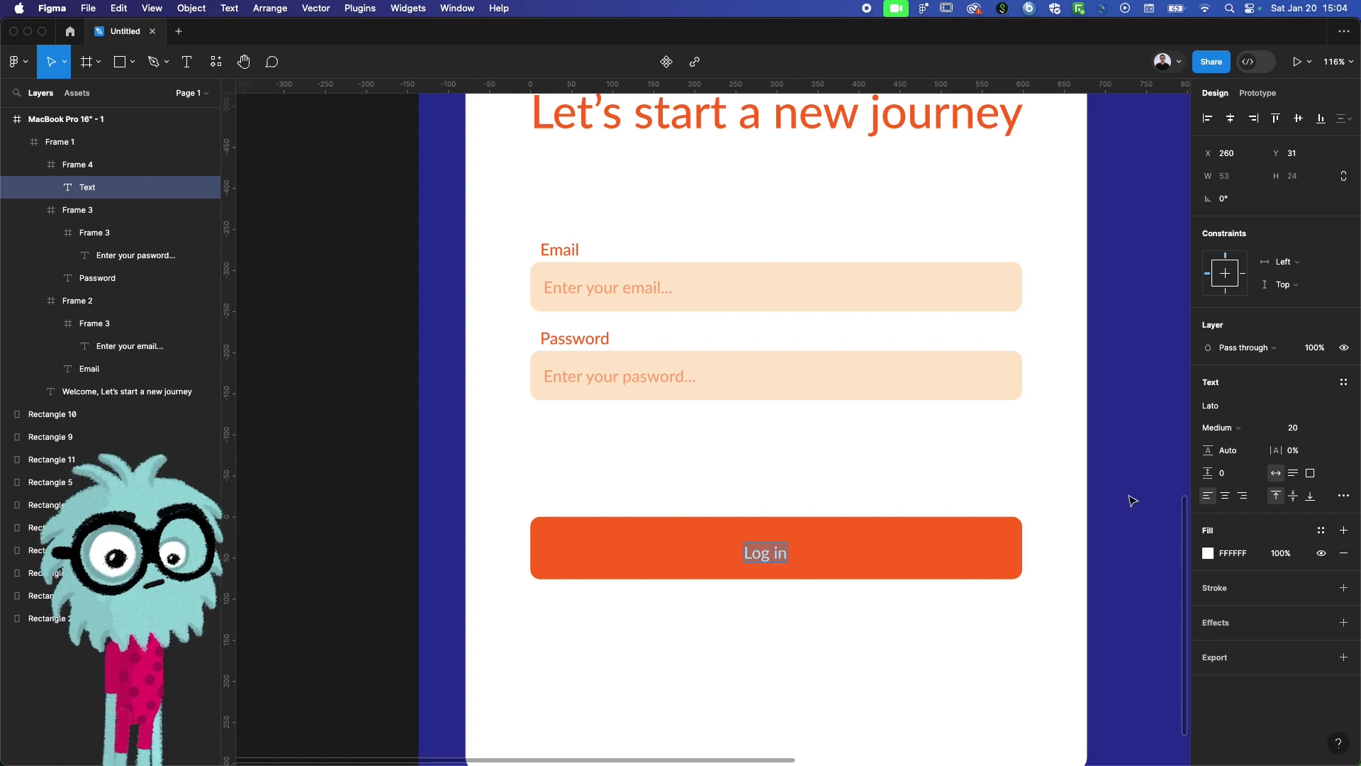
left_click(1219, 427)
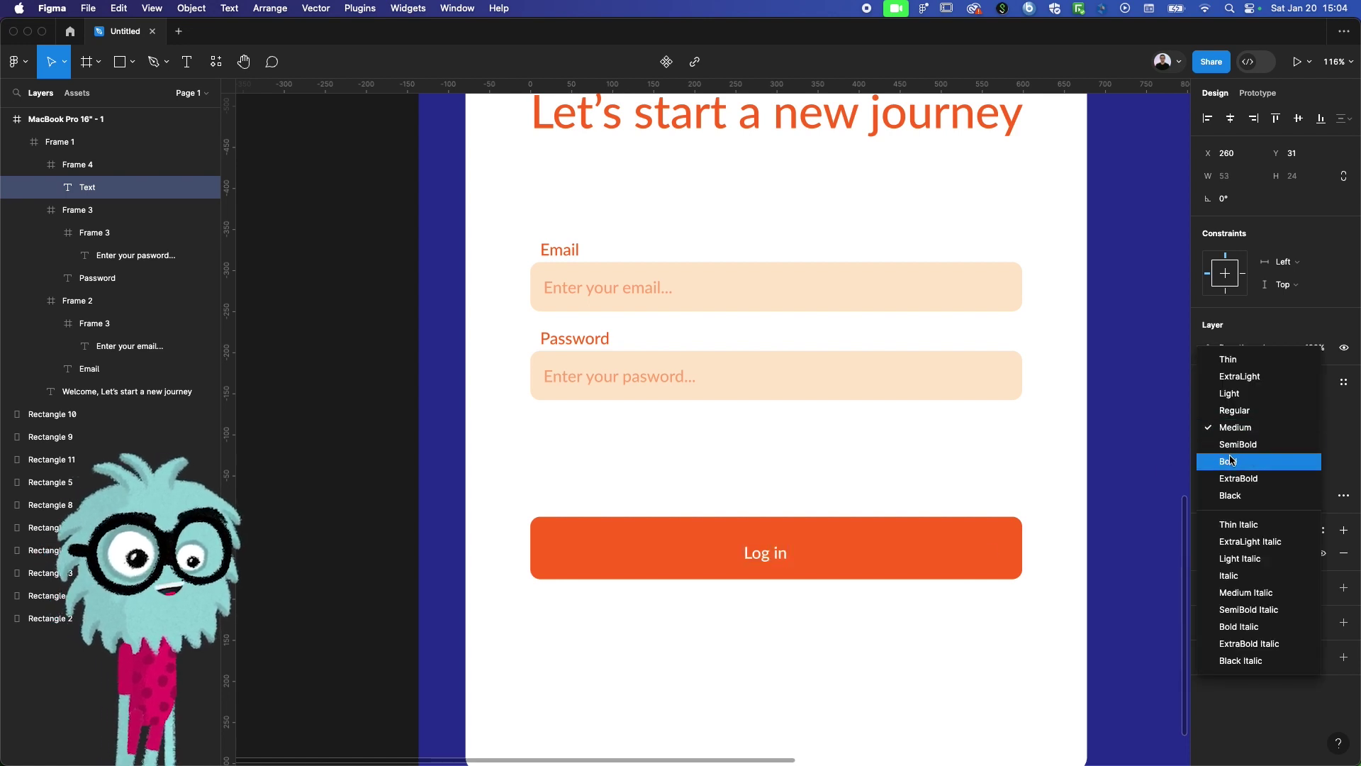
left_click(1231, 462)
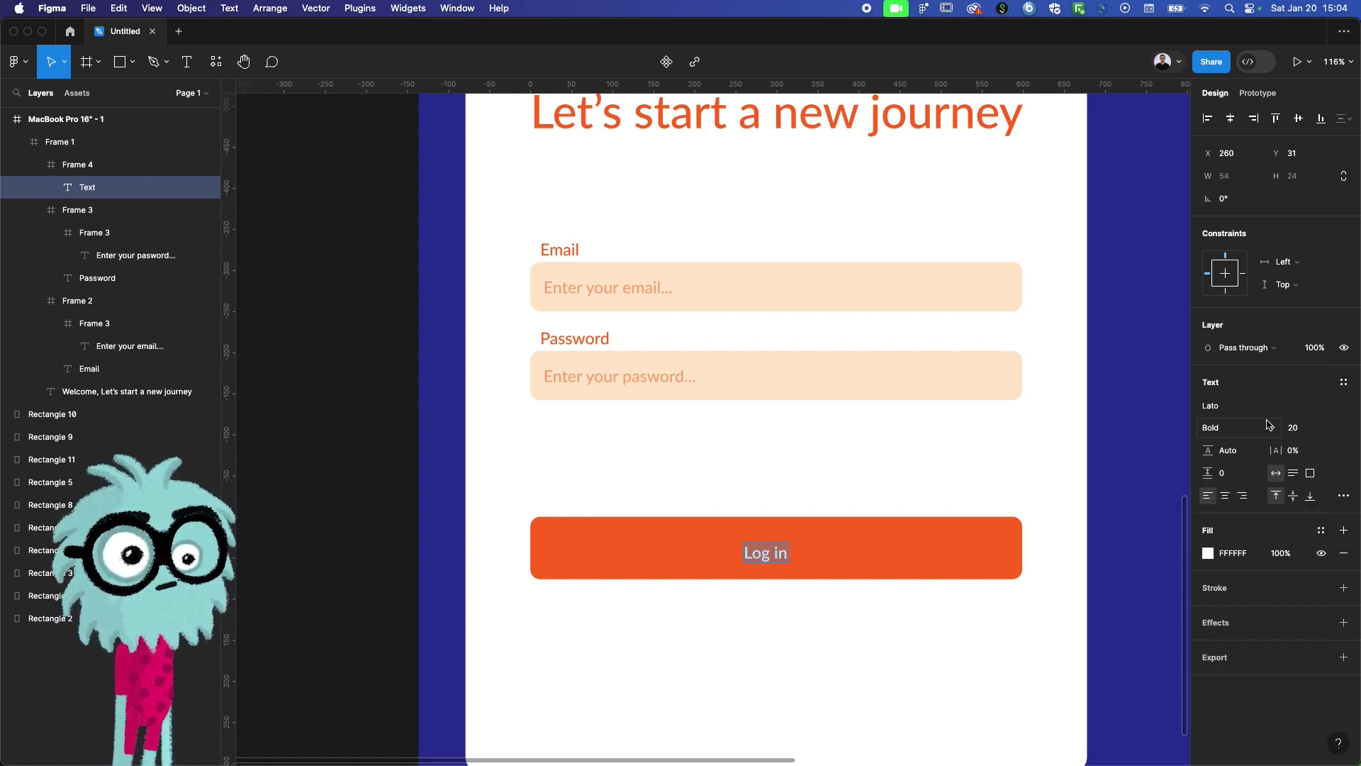
left_click(1295, 427)
type("24")
key("Return")
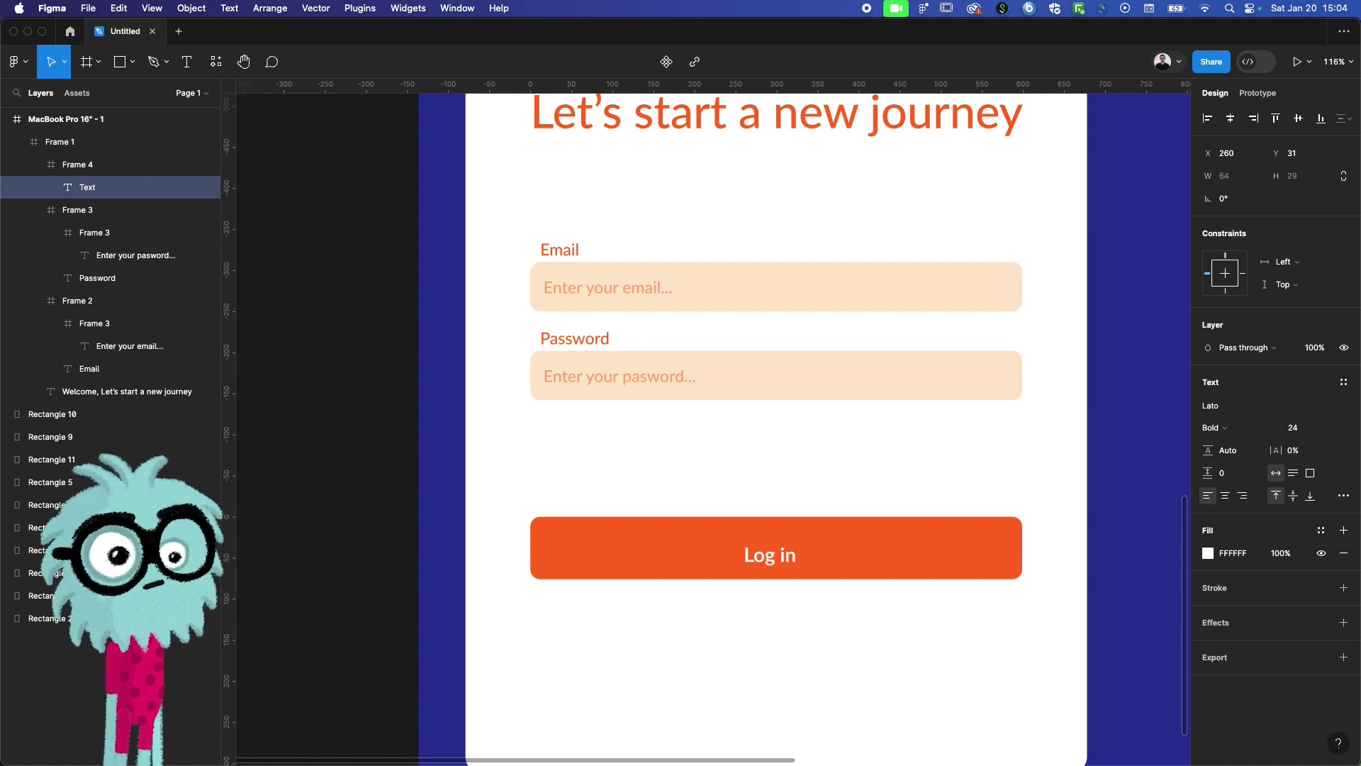
Centre the Log in text horizontally and vertically within the button
left_click(1232, 124)
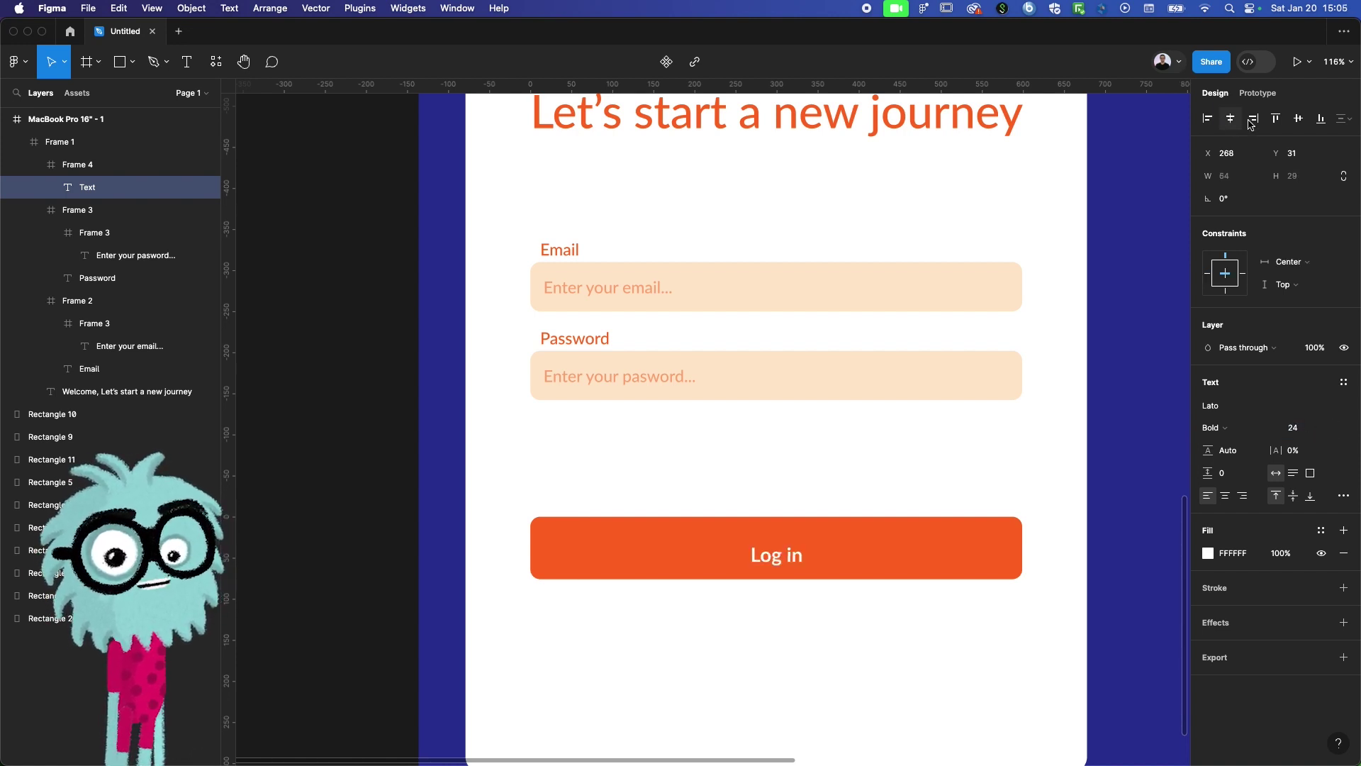
left_click(1300, 119)
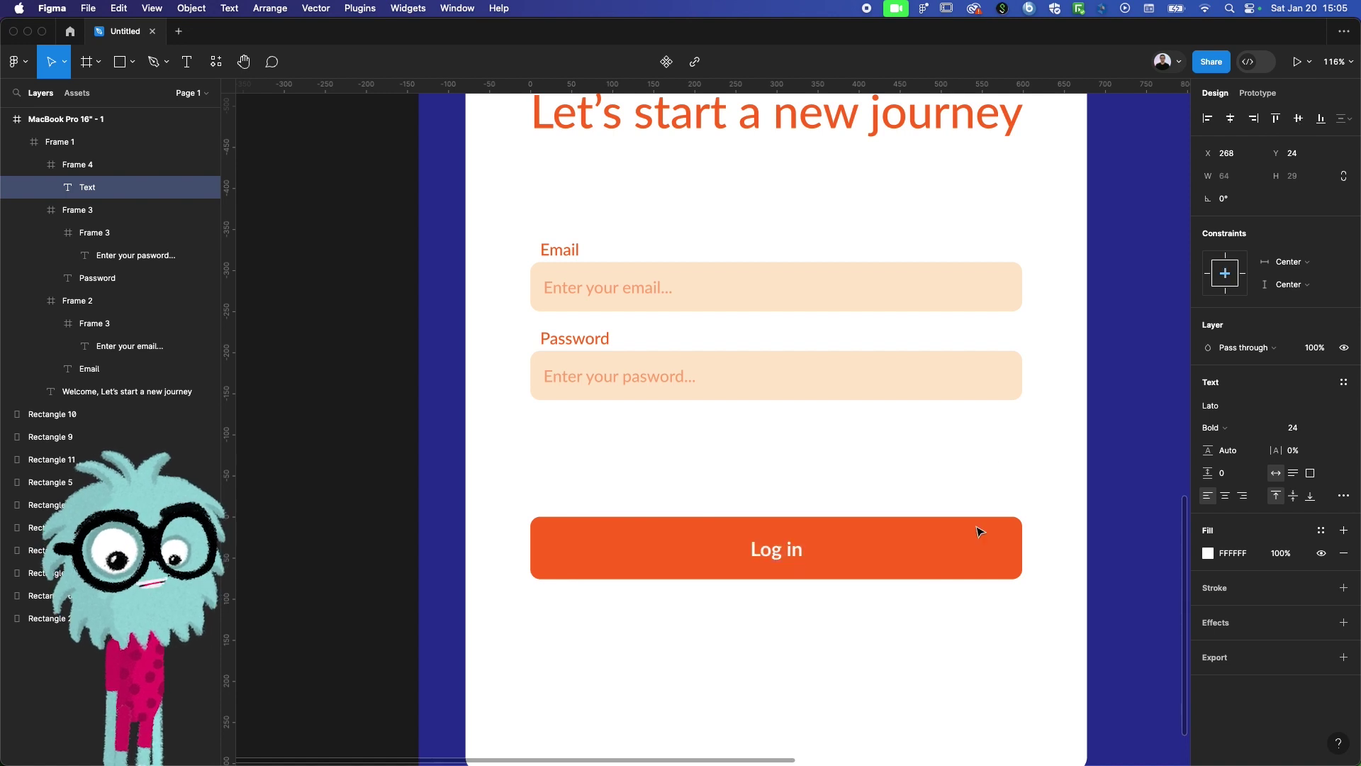
left_click(837, 664)
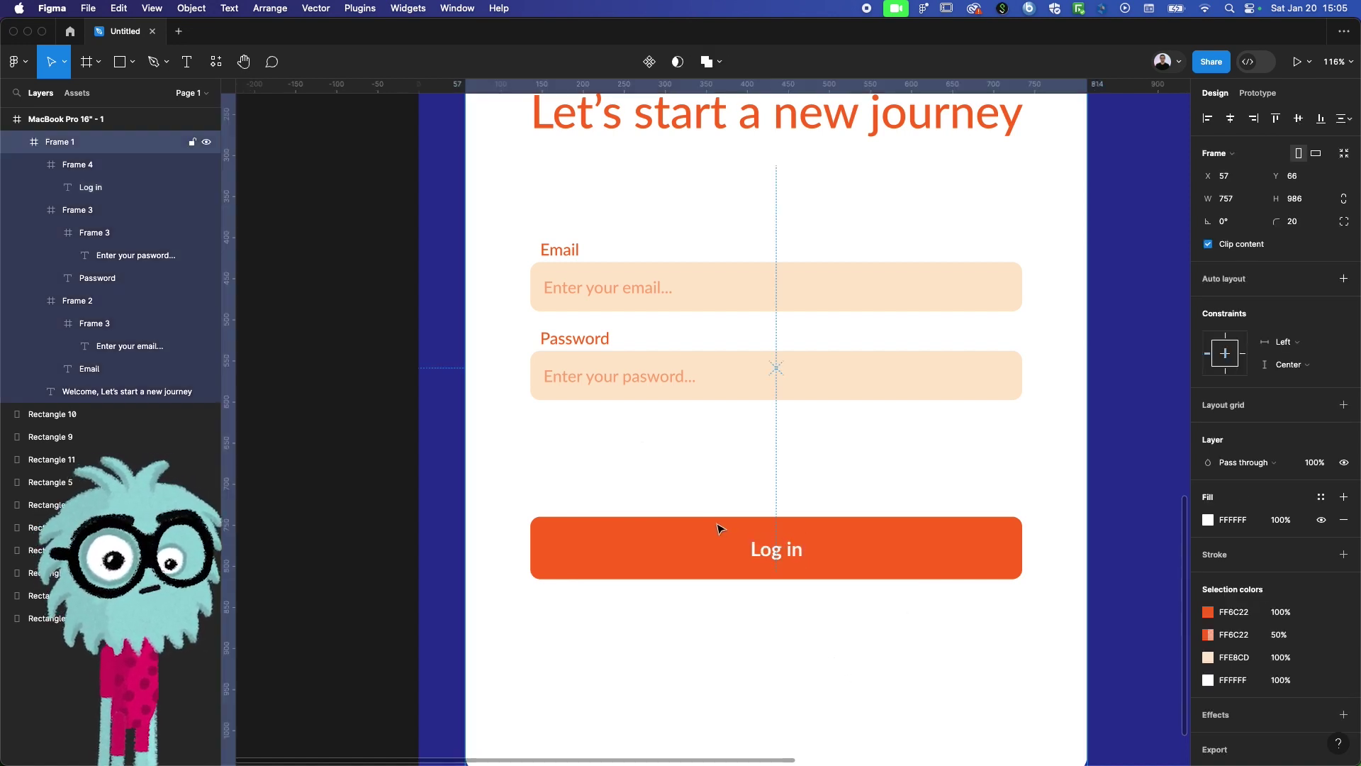
left_click(578, 340)
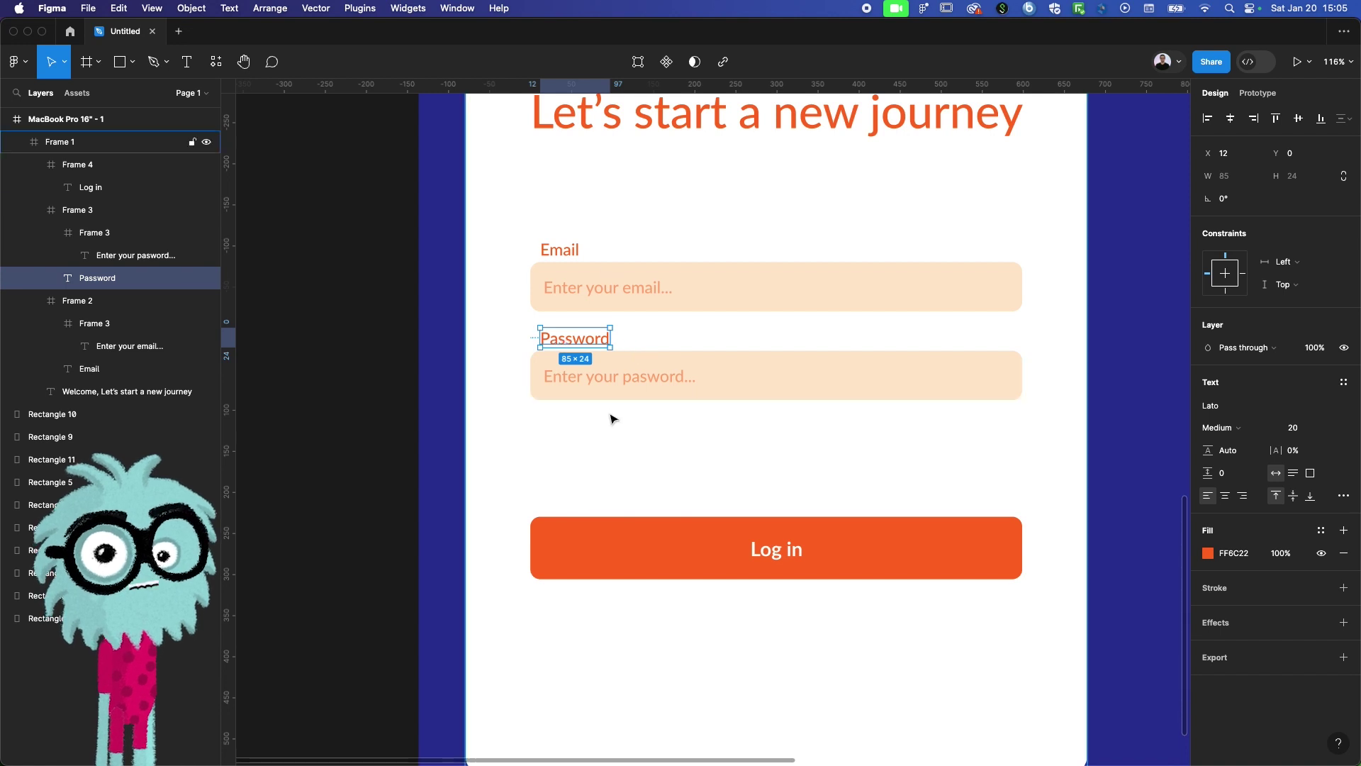
Duplicate the Password label to a spot just below the password field
left_click(574, 352)
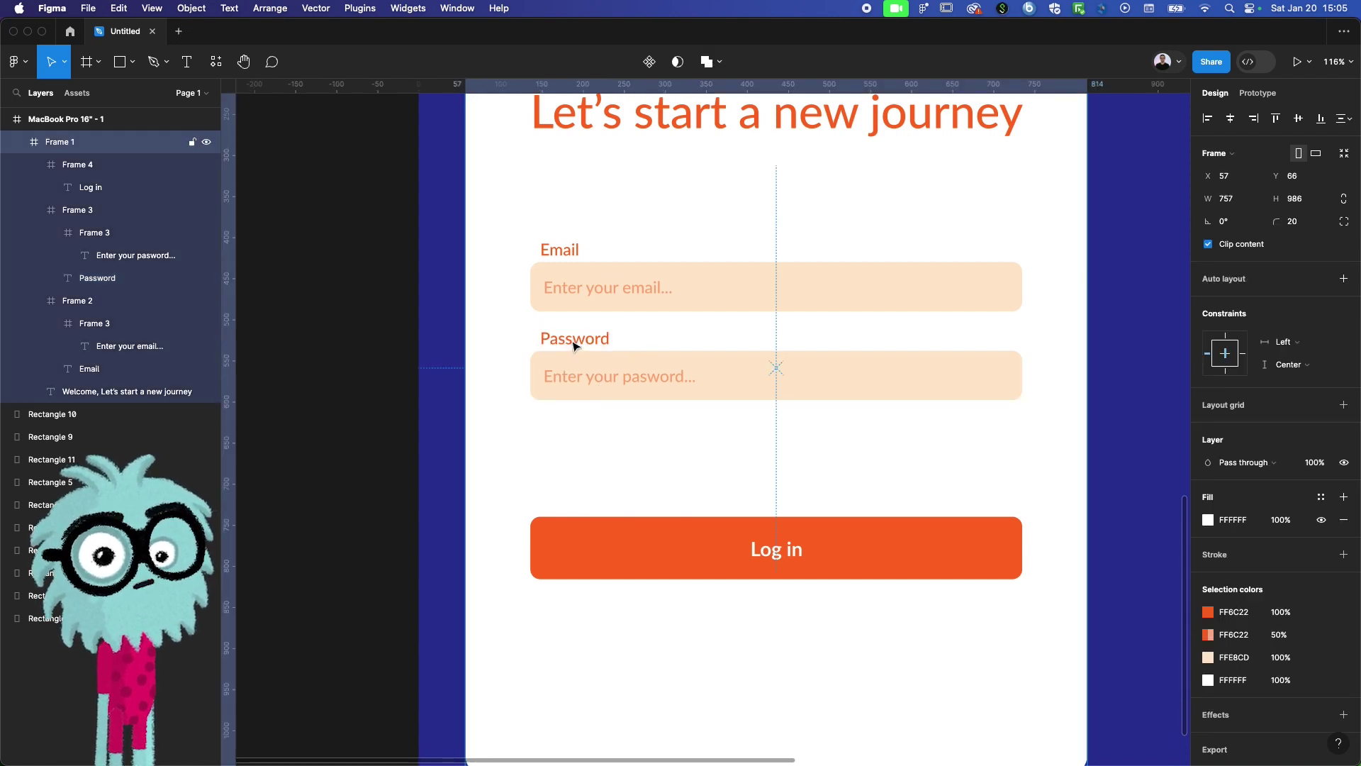
double_click(575, 346)
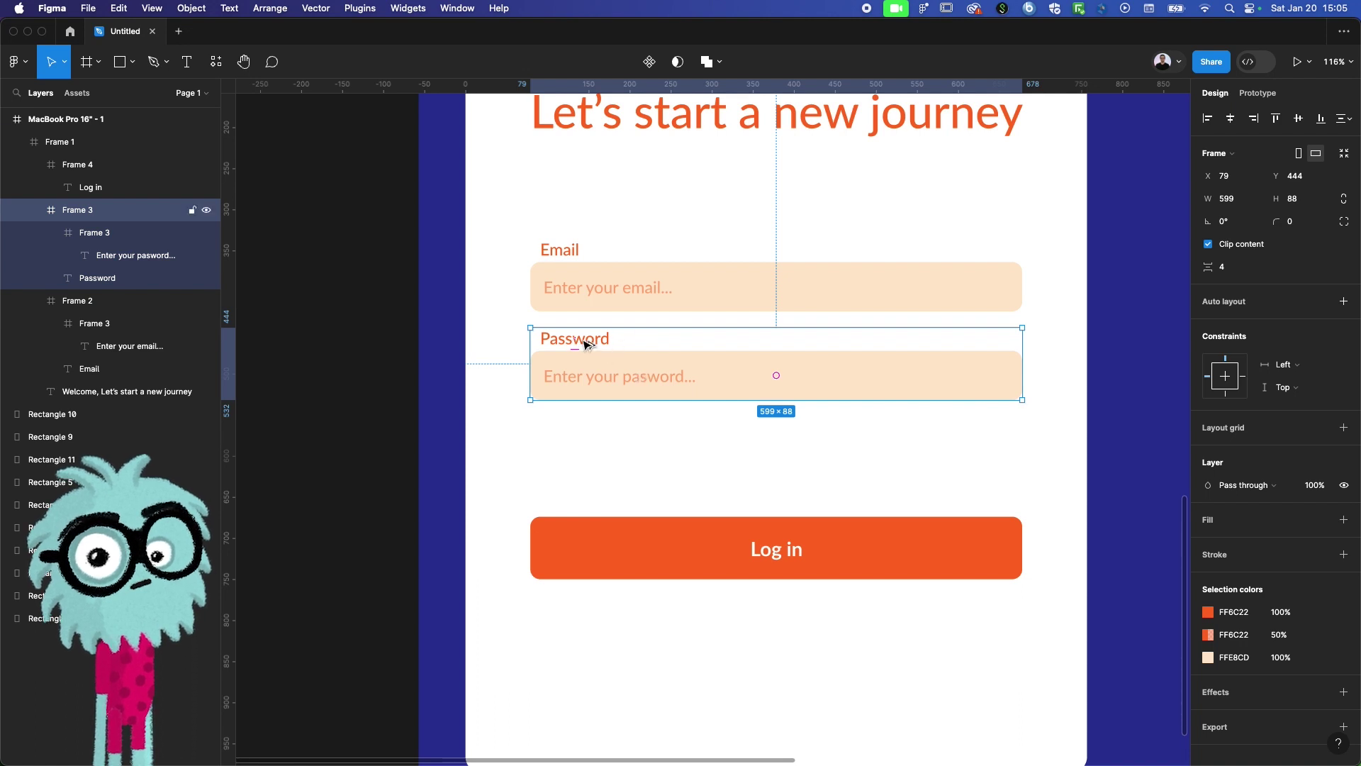
double_click(586, 344)
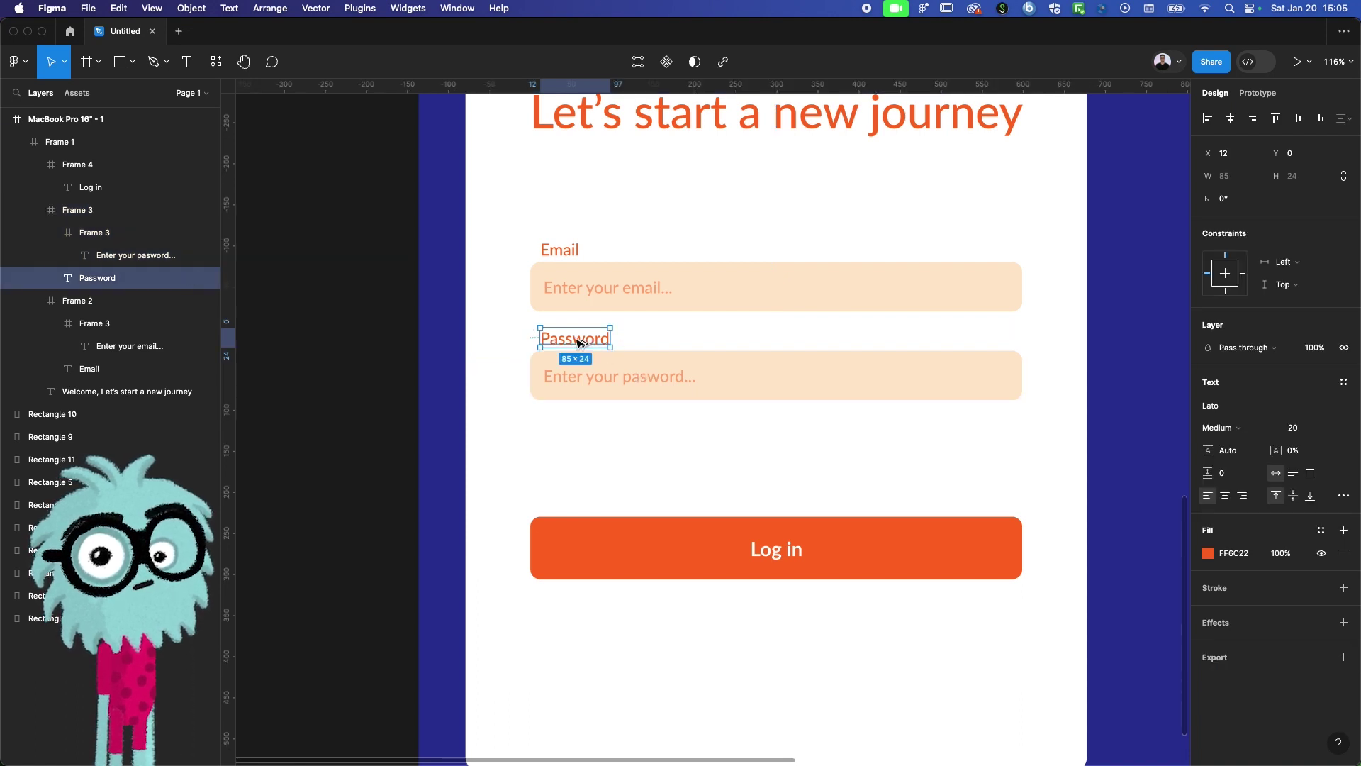
mouse_move(579, 344)
left_mouse_down()
mouse_move(738, 424)
mouse_move(990, 434)
left_mouse_up()
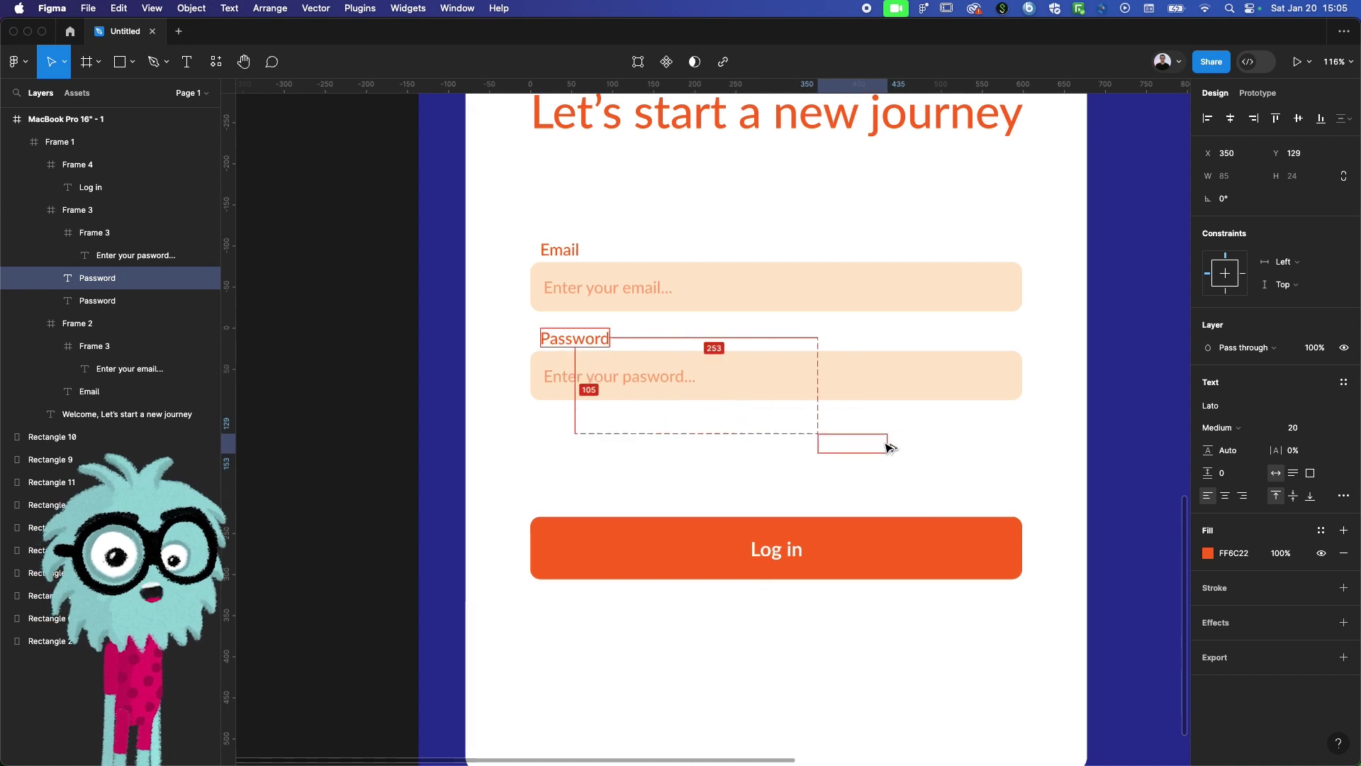
left_click_drag(990, 434, 995, 439)
Change the copy to 'Forgot your password?', align it to the field's right edge, and duplicate it lower
key("Return")
type("For")
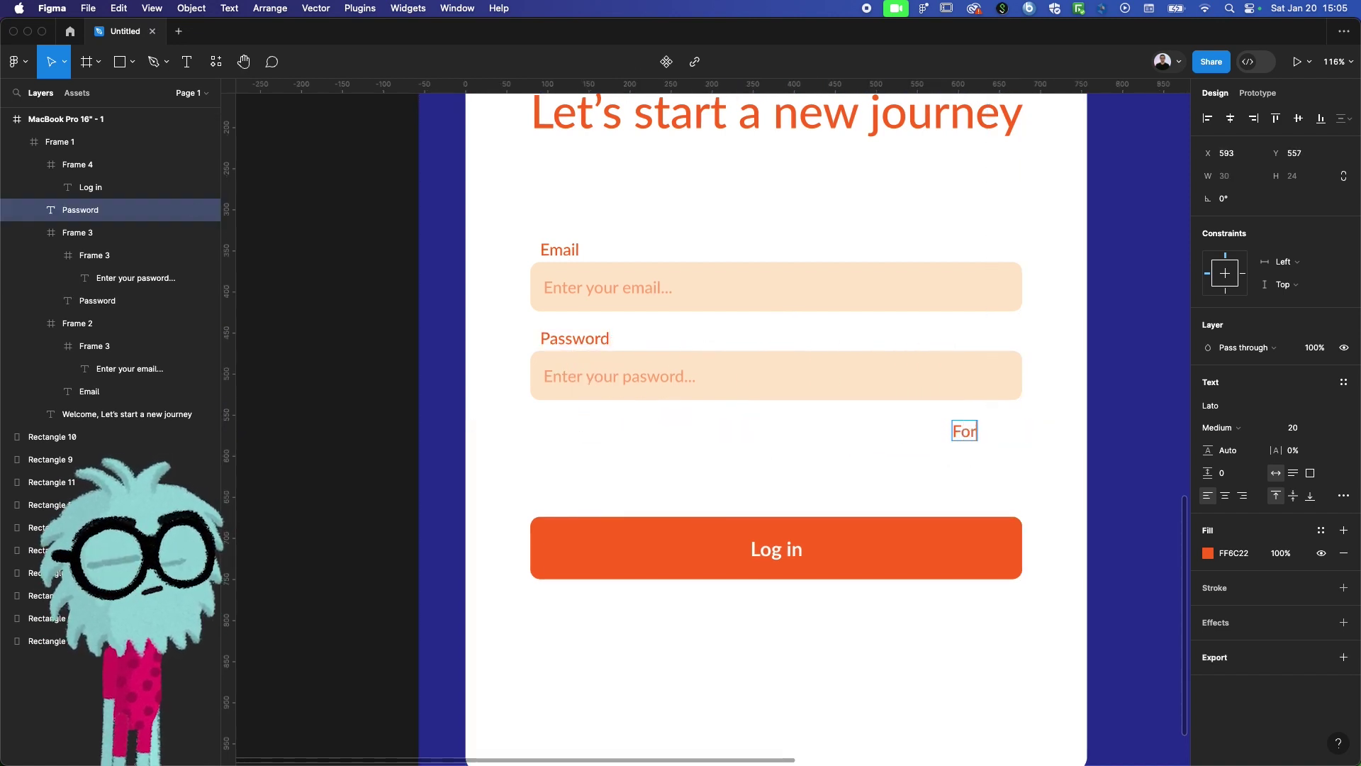
type("got")
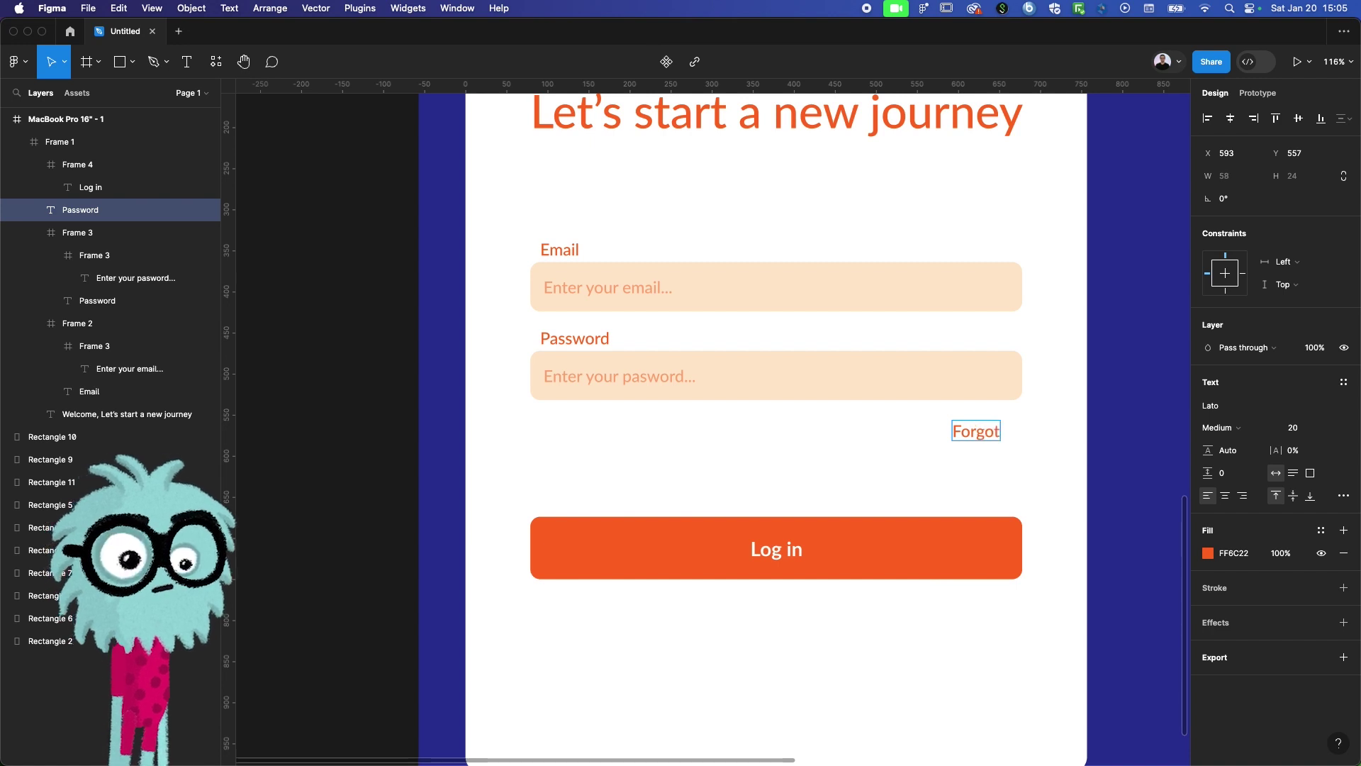
type(" your password")
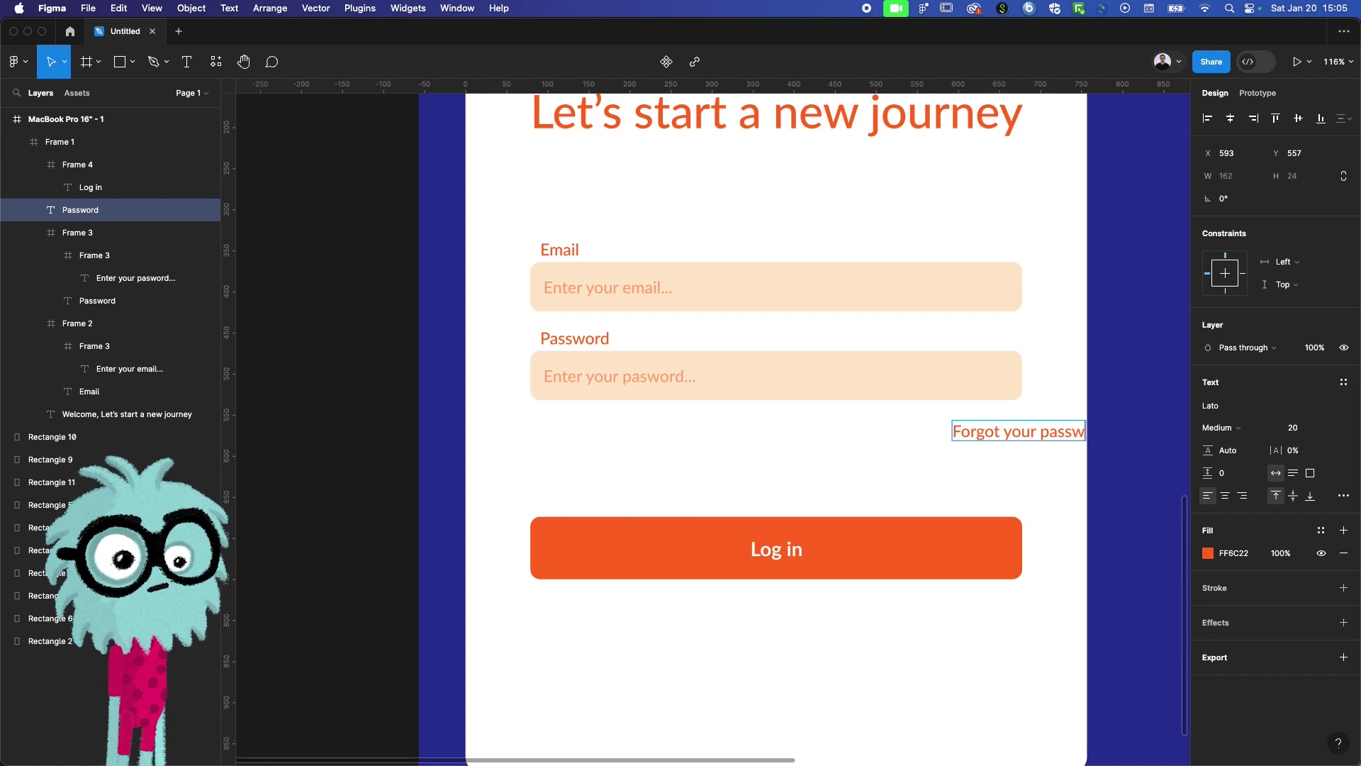
key("super+a")
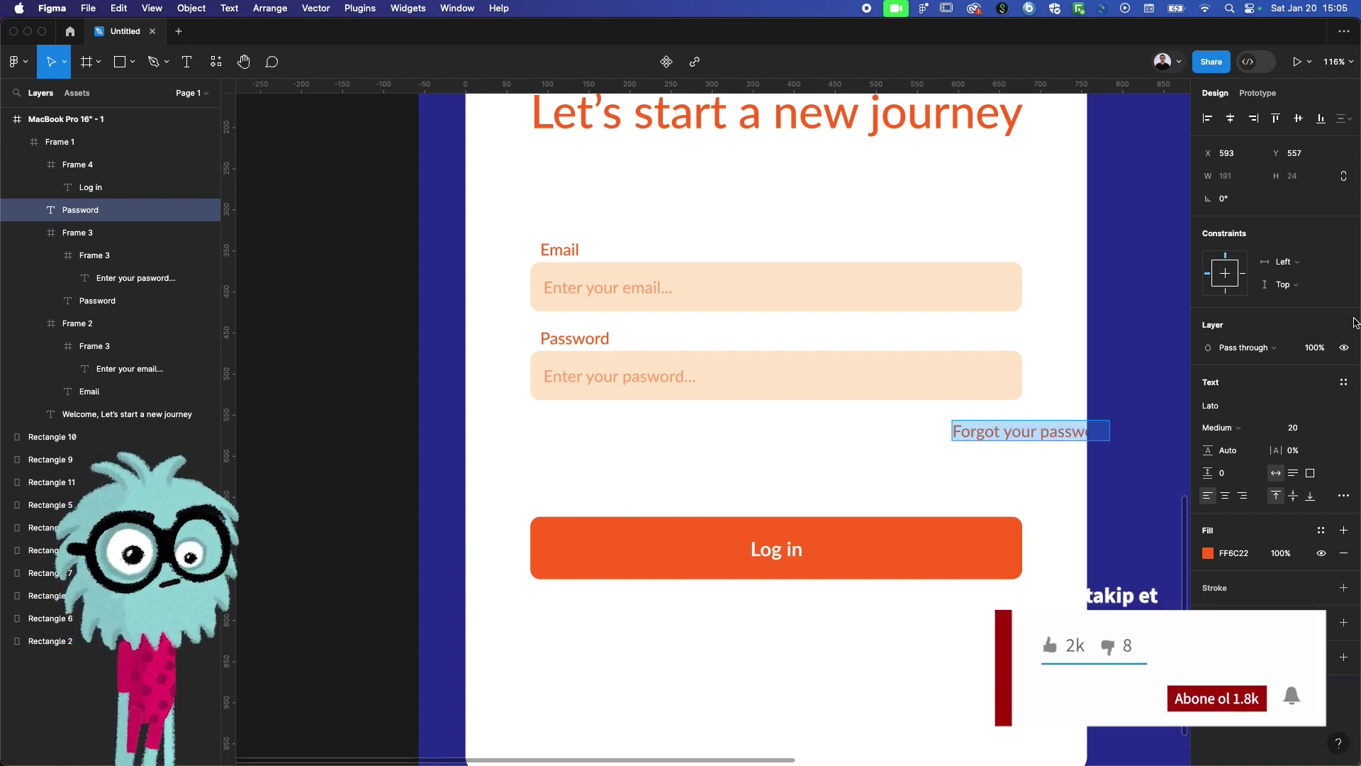
key("Escape")
left_click_drag(1015, 438, 929, 433)
key("Right")
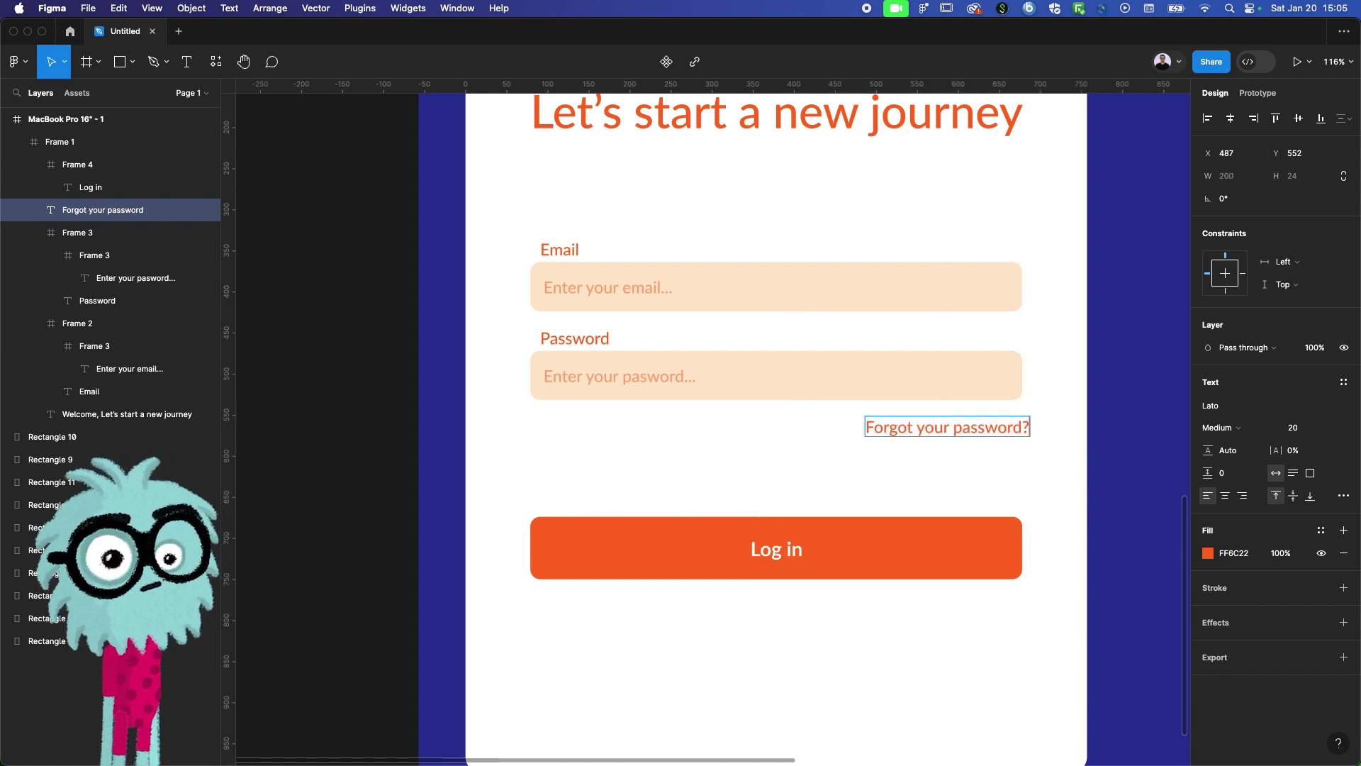
key("Escape")
left_click_drag(972, 428, 960, 429)
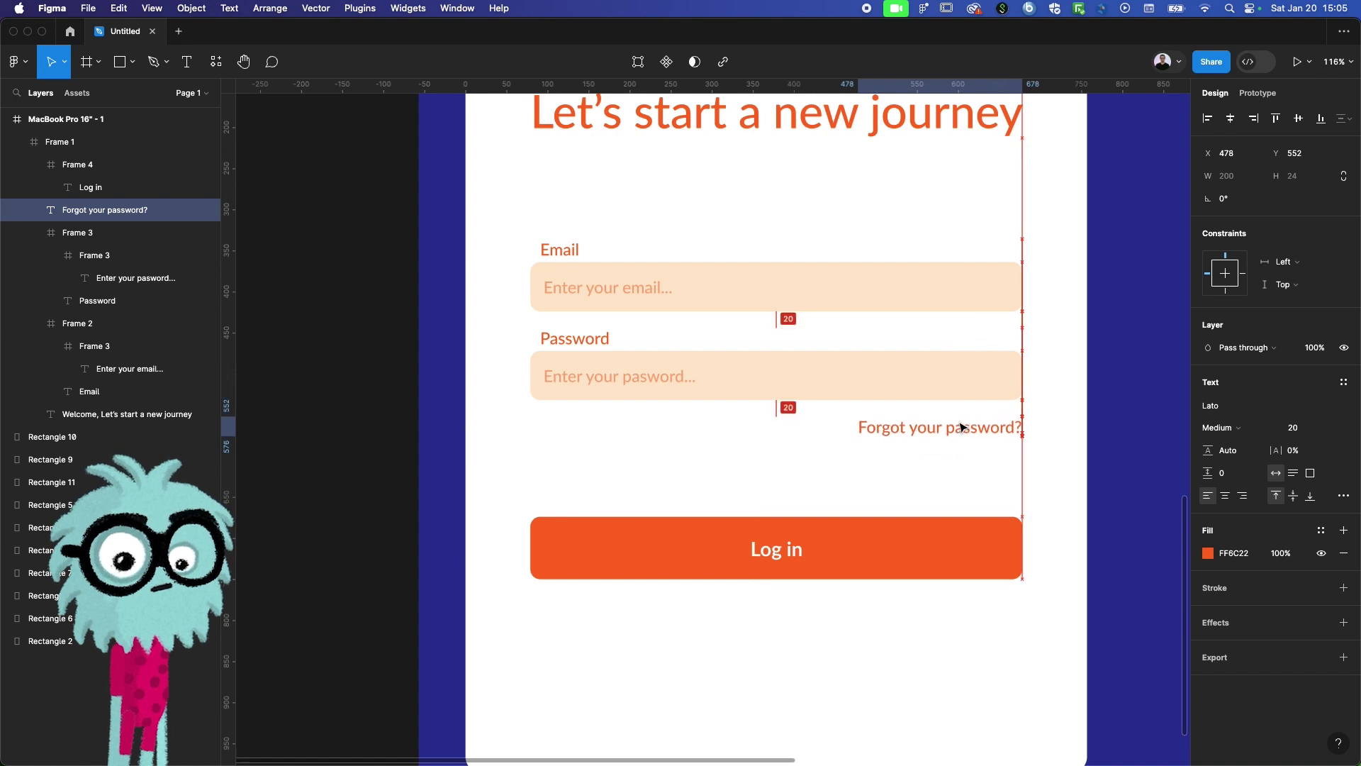
mouse_move(961, 429)
left_mouse_down("alt")
mouse_move(813, 628)
mouse_move(801, 611)
left_mouse_up("alt")
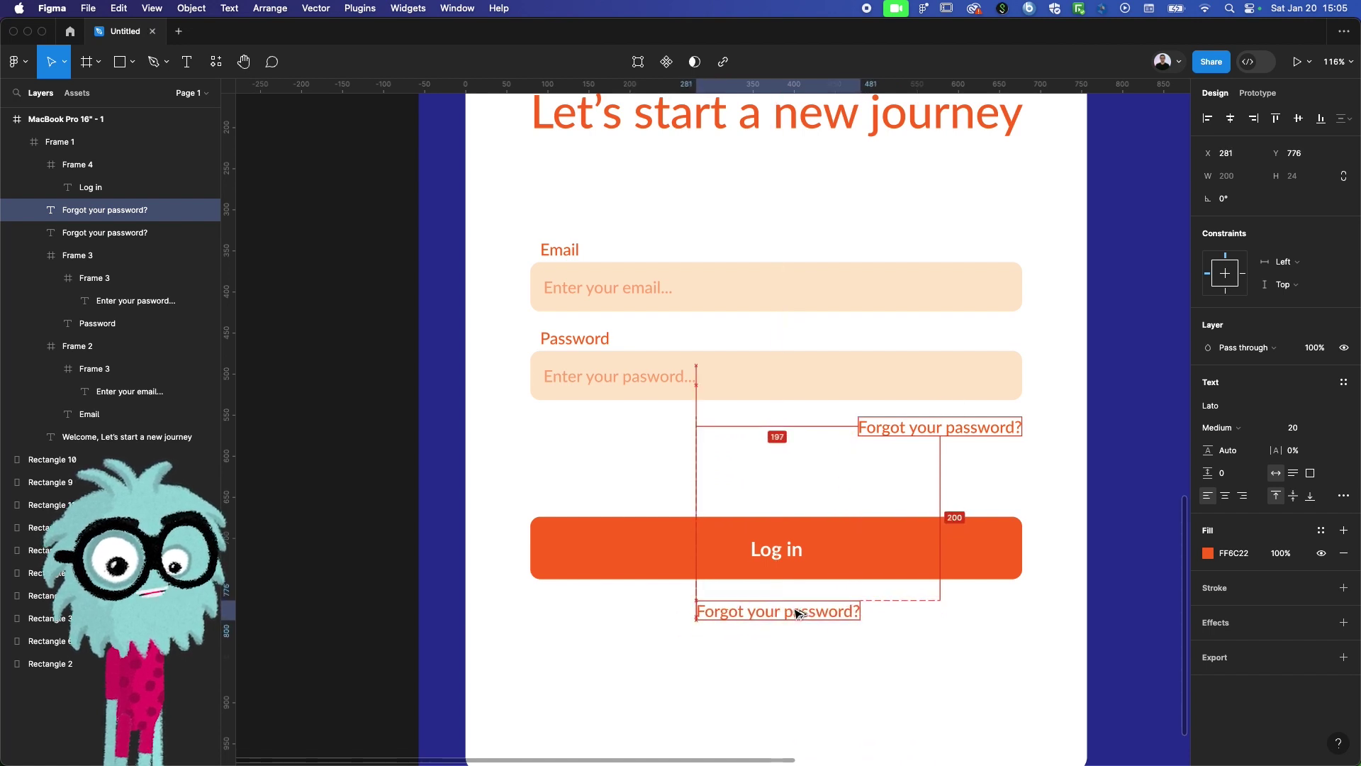
Centre the text copy below the Log in button and tint it paler orange FF8D9B
left_click_drag(800, 612, 796, 616)
key("alt+h")
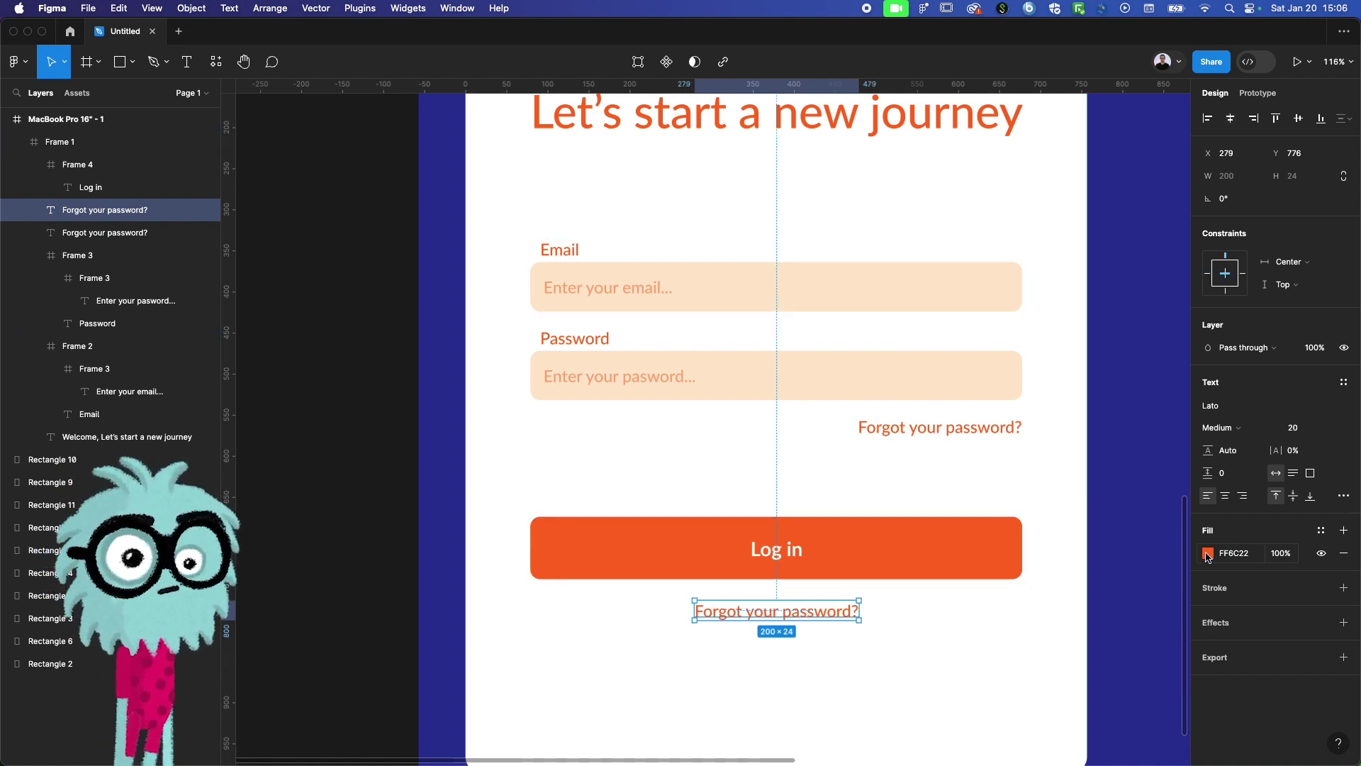
left_click(1208, 554)
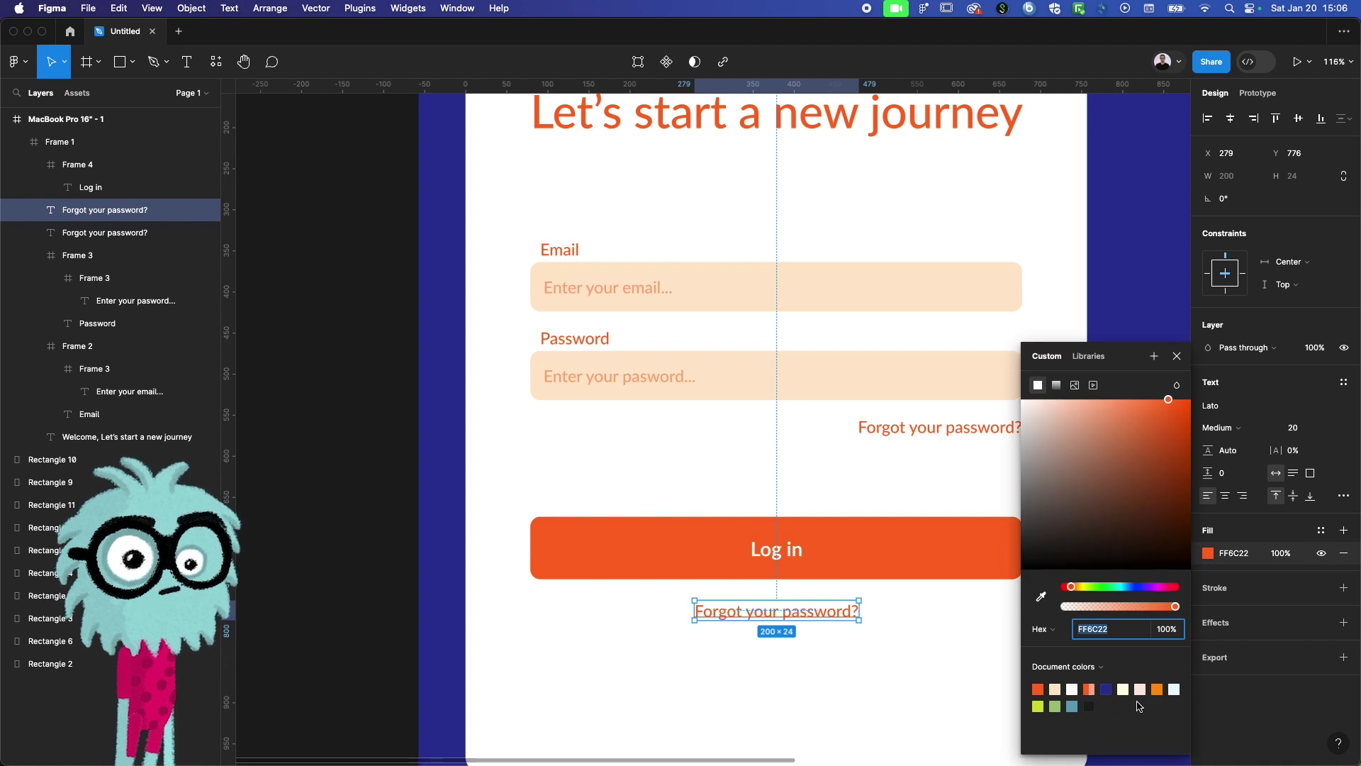
left_click(1055, 687)
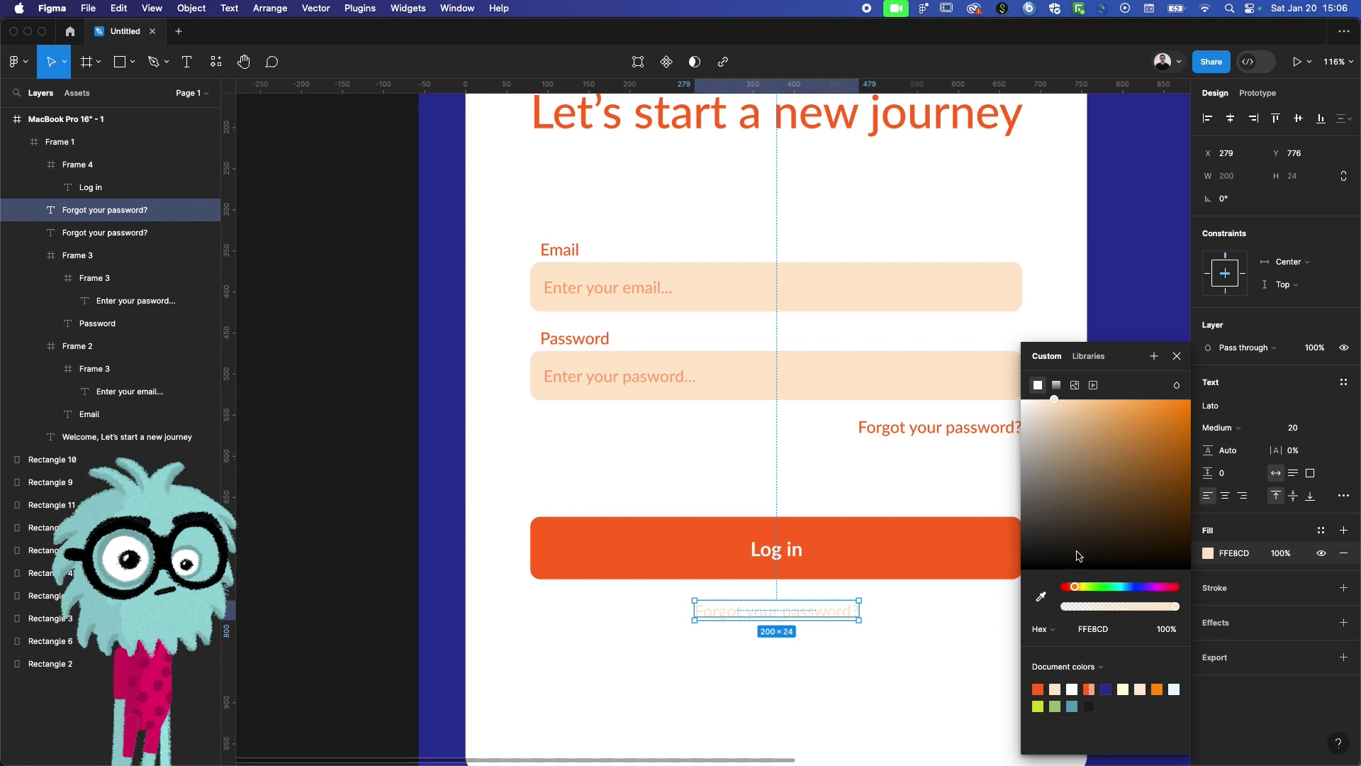
left_click(1038, 689)
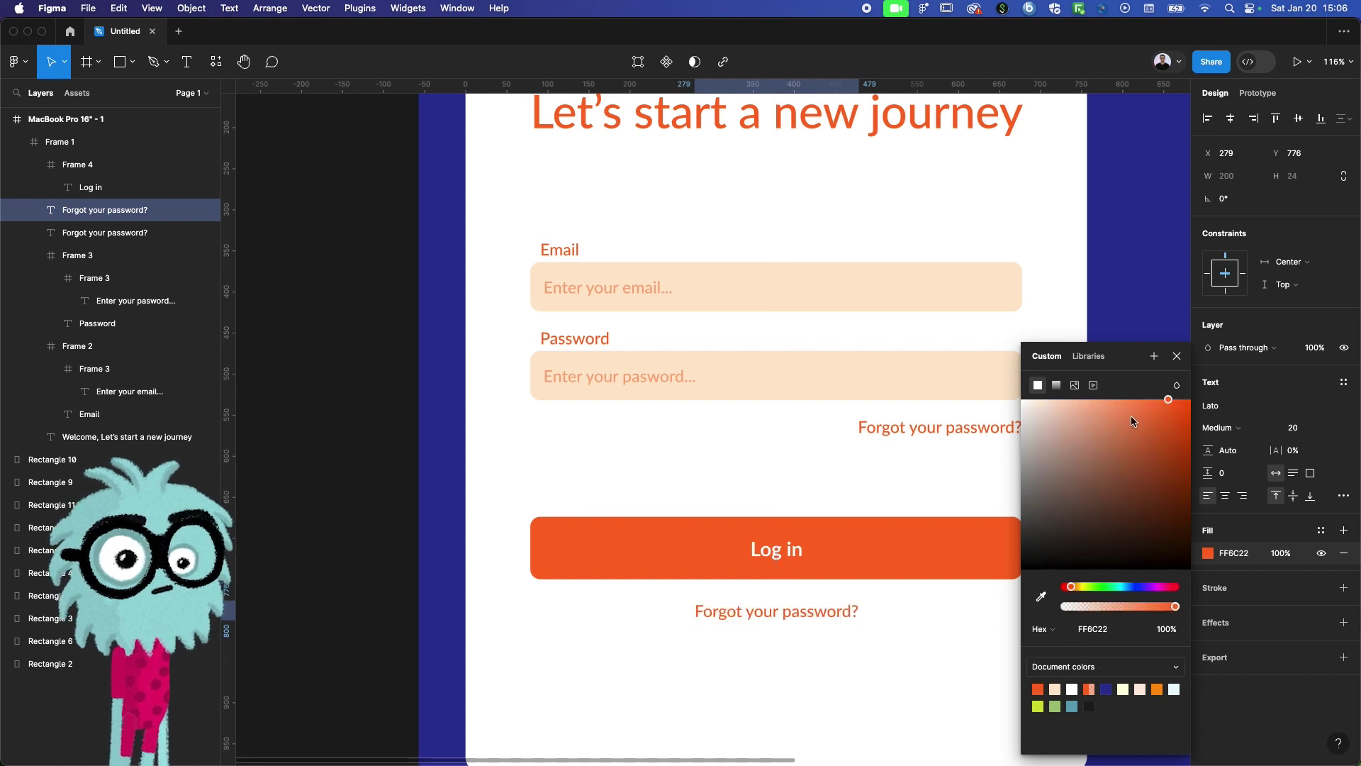
left_click_drag(1137, 419, 1088, 400)
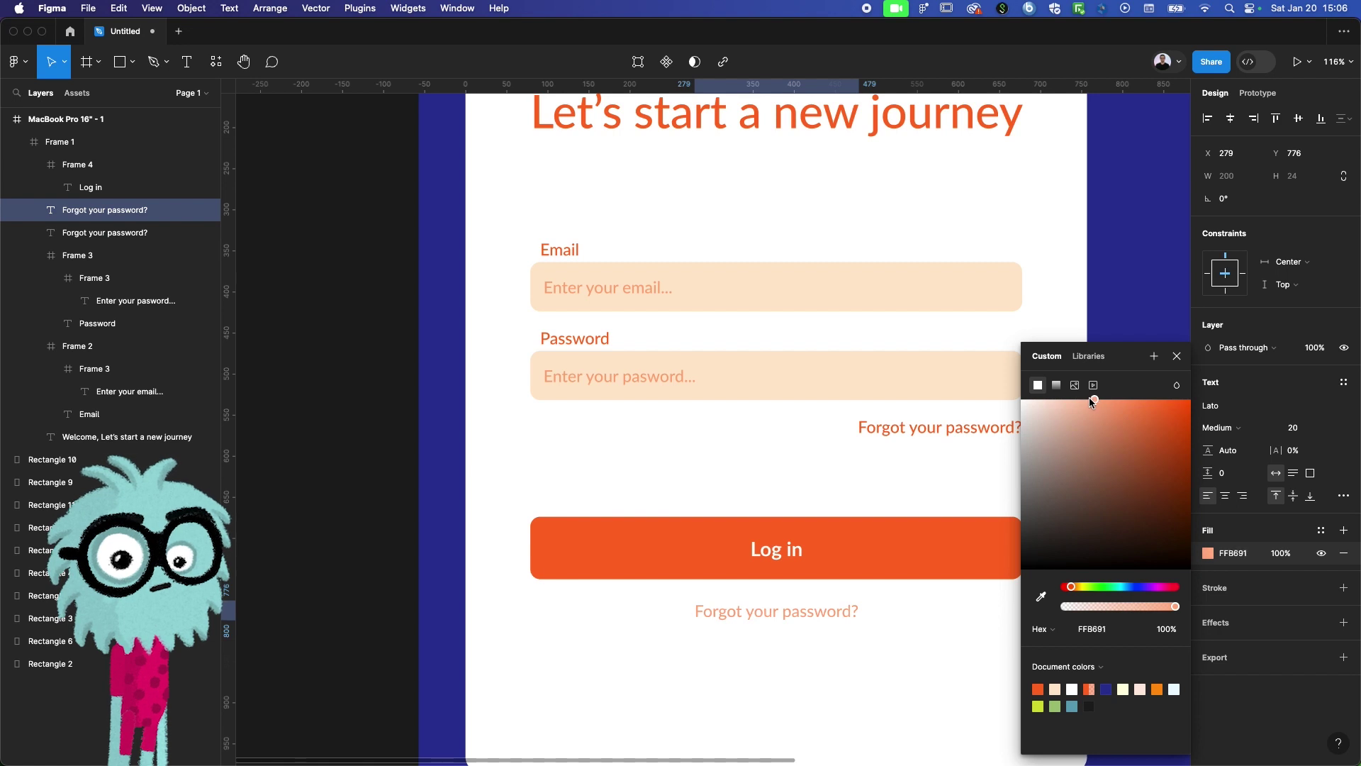
left_click(1177, 356)
Retype the lower text as 'Don't you have an account? Sign Up'
double_click(778, 620)
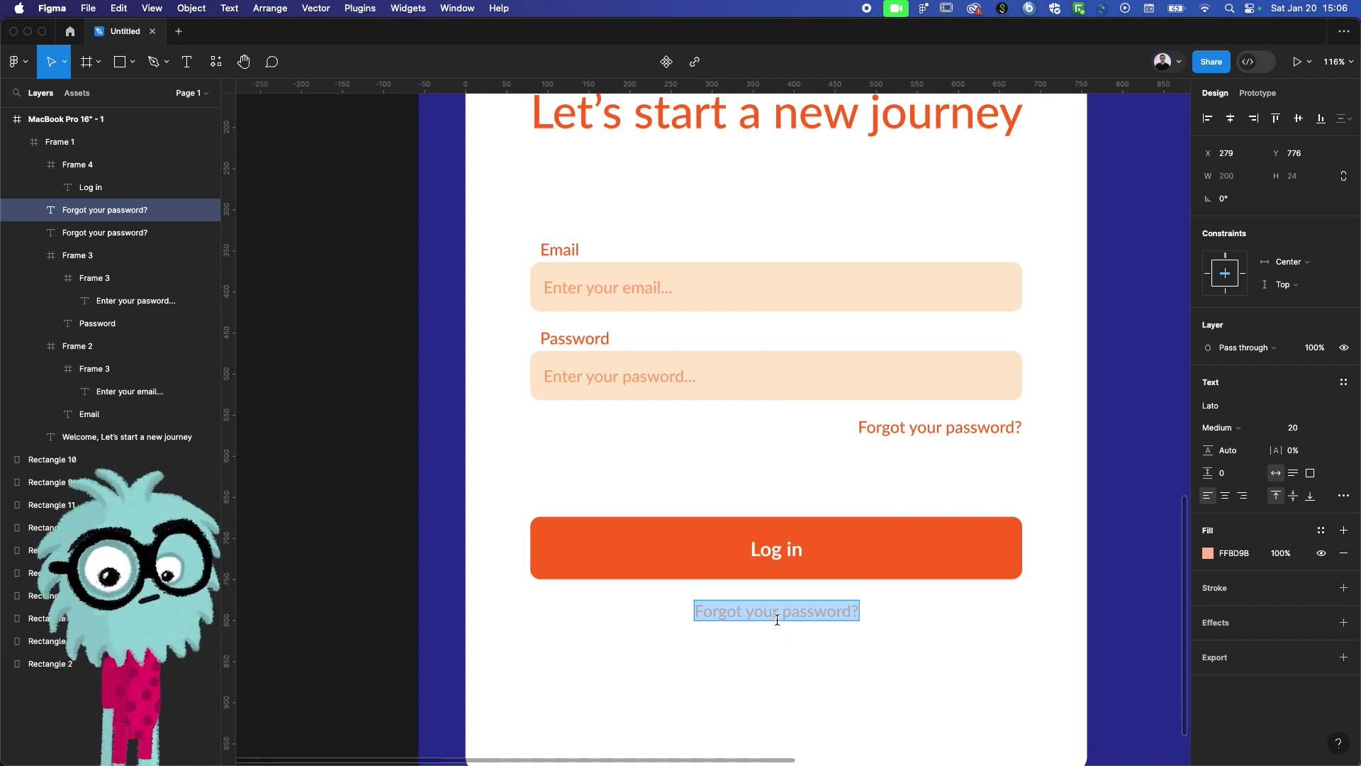
type("don")
key("BackSpace")
key("BackSpace")
key("BackSpace")
type("Don't")
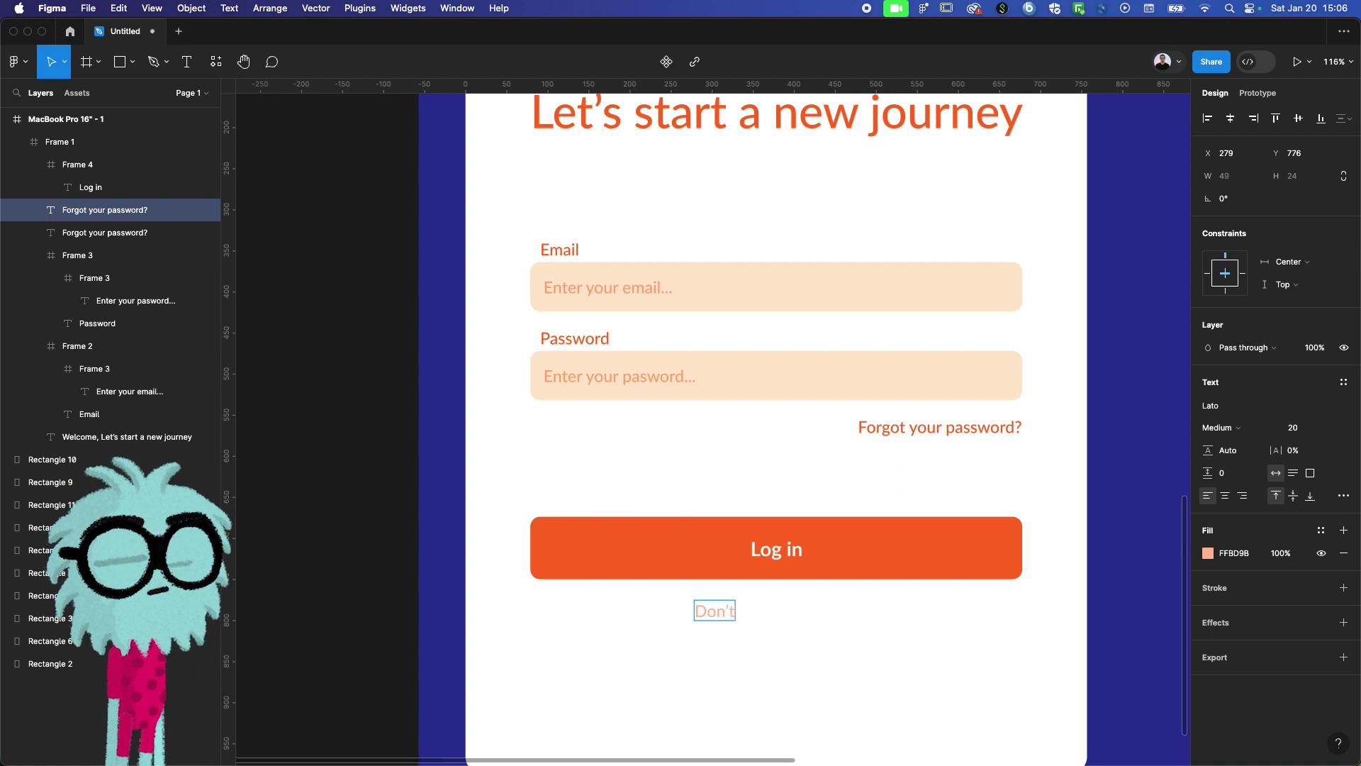
type(" you have an account? Sig")
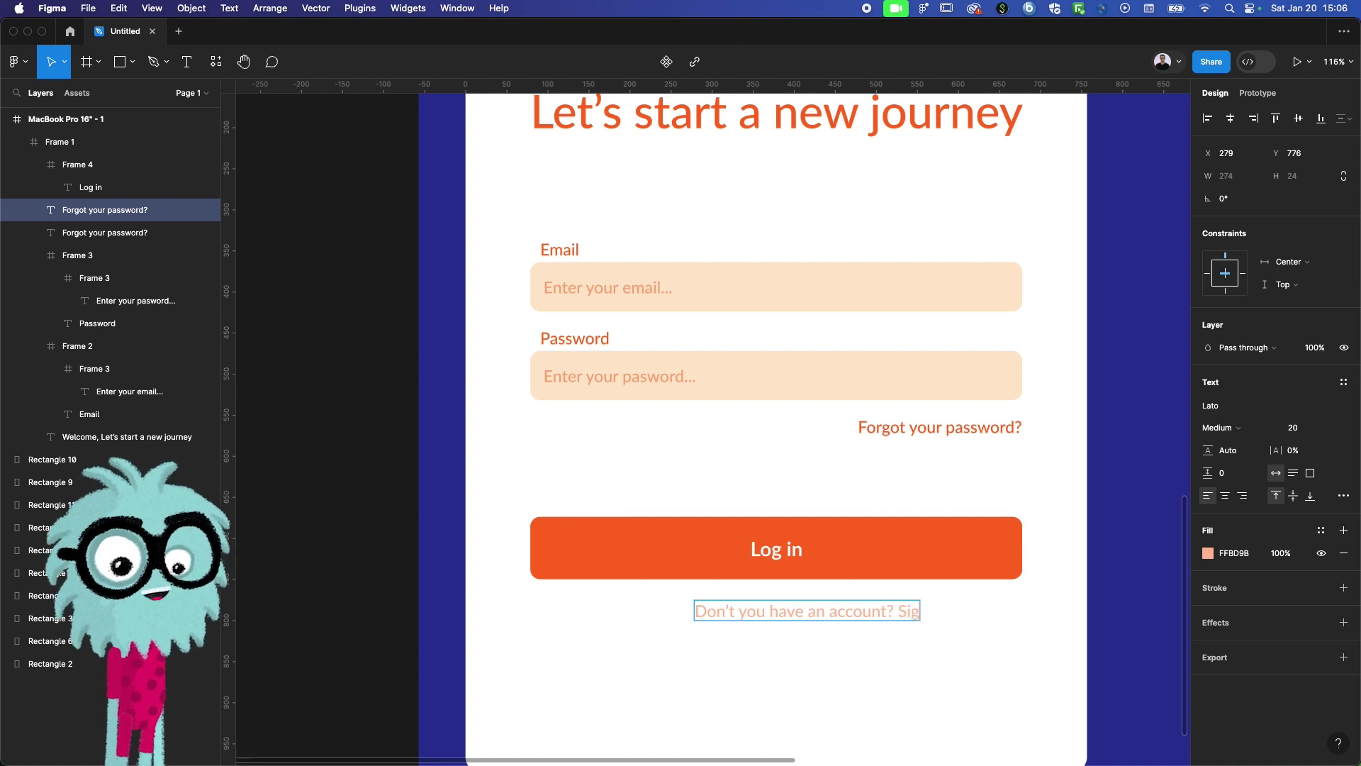
type("n Up")
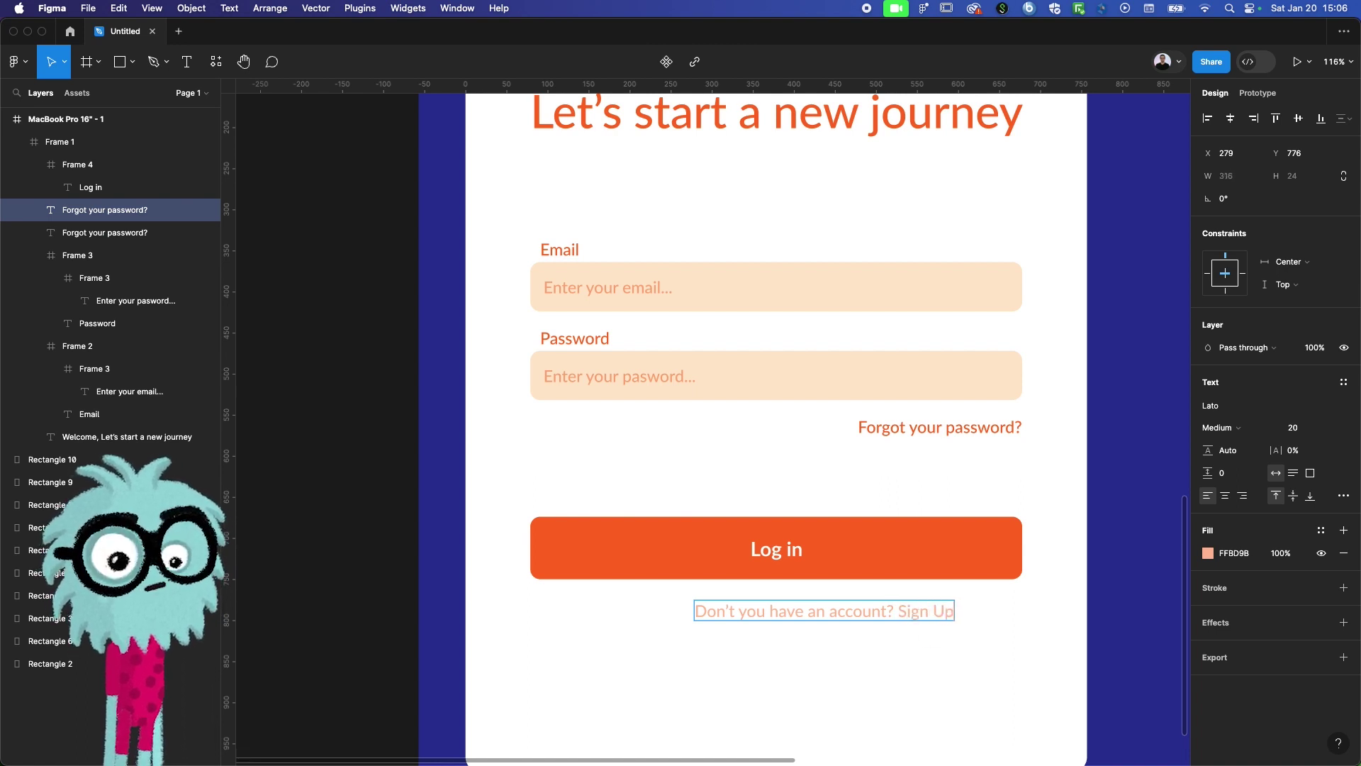
key("Escape")
Colour the words 'Sign Up' orange FF6C22
key("Return")
double_click(899, 612)
left_click(899, 612)
left_click_drag(922, 608, 955, 612)
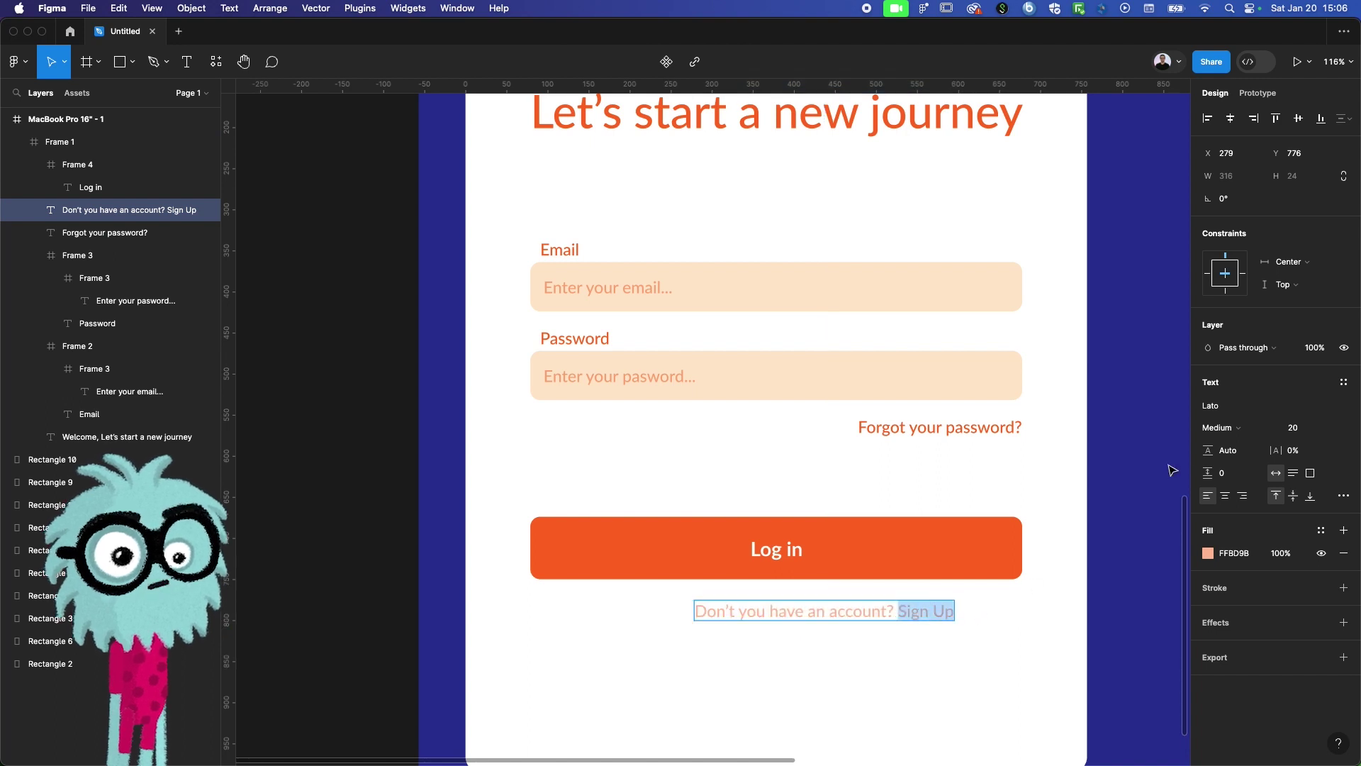
left_click(1209, 554)
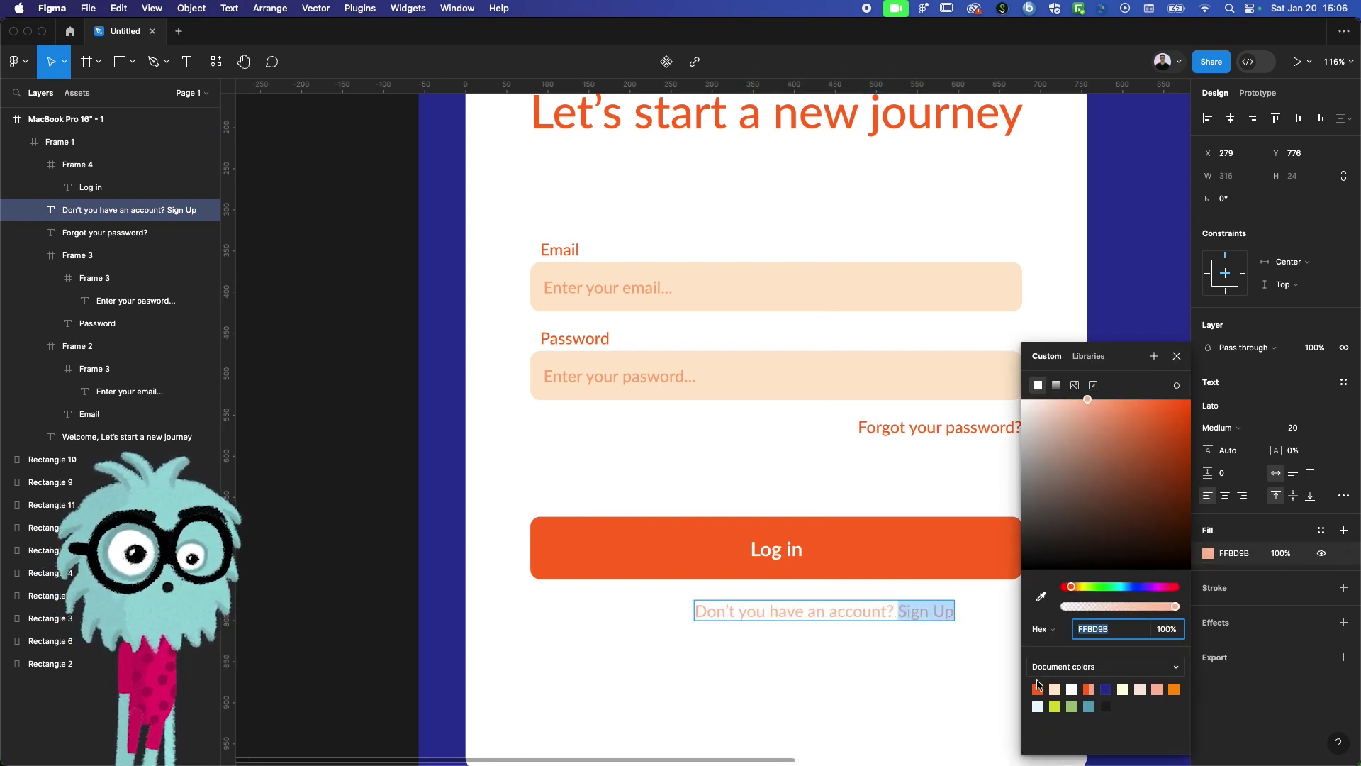
left_click(1038, 689)
key("Escape")
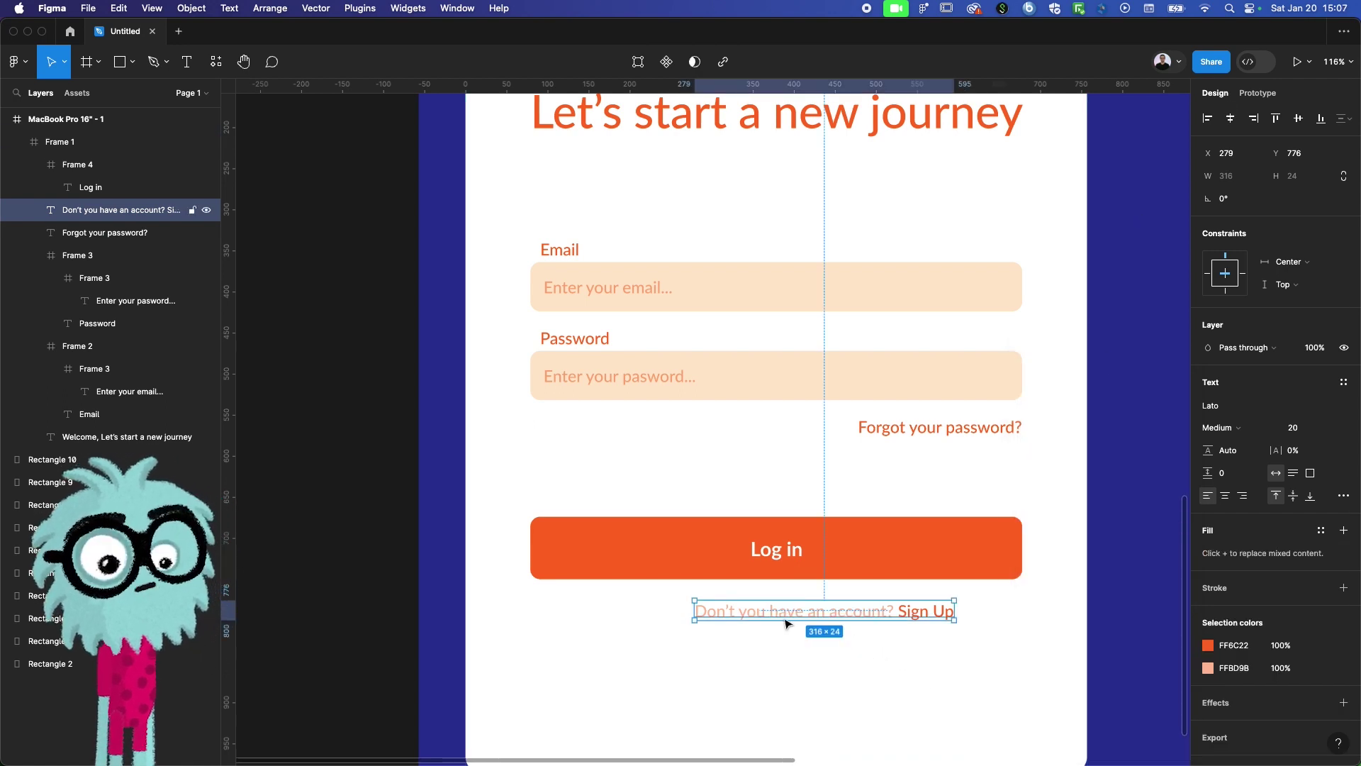
Centre the Sign Up line under the Log in button and nudge it up 2 px
left_click(1230, 118)
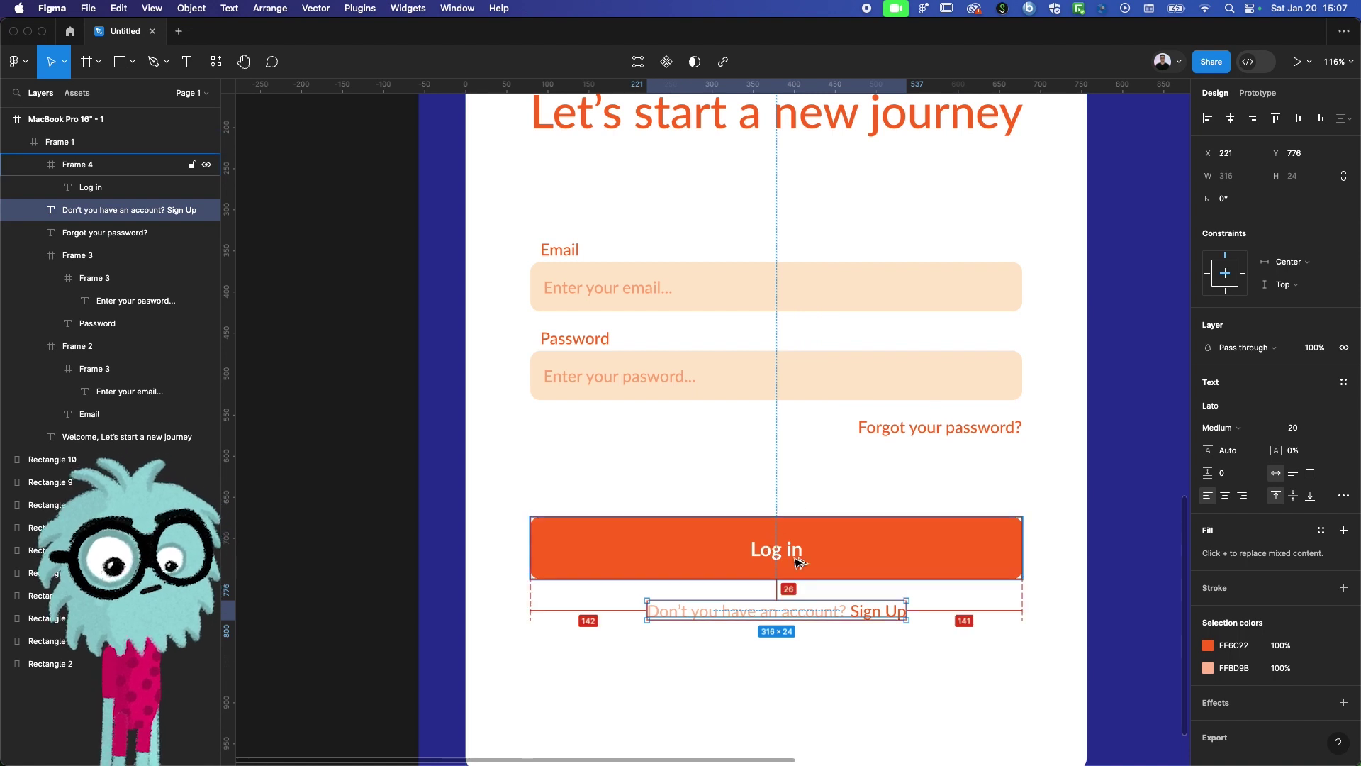
key("Up")
key("Up")
scroll(800, 564, "down", 5)
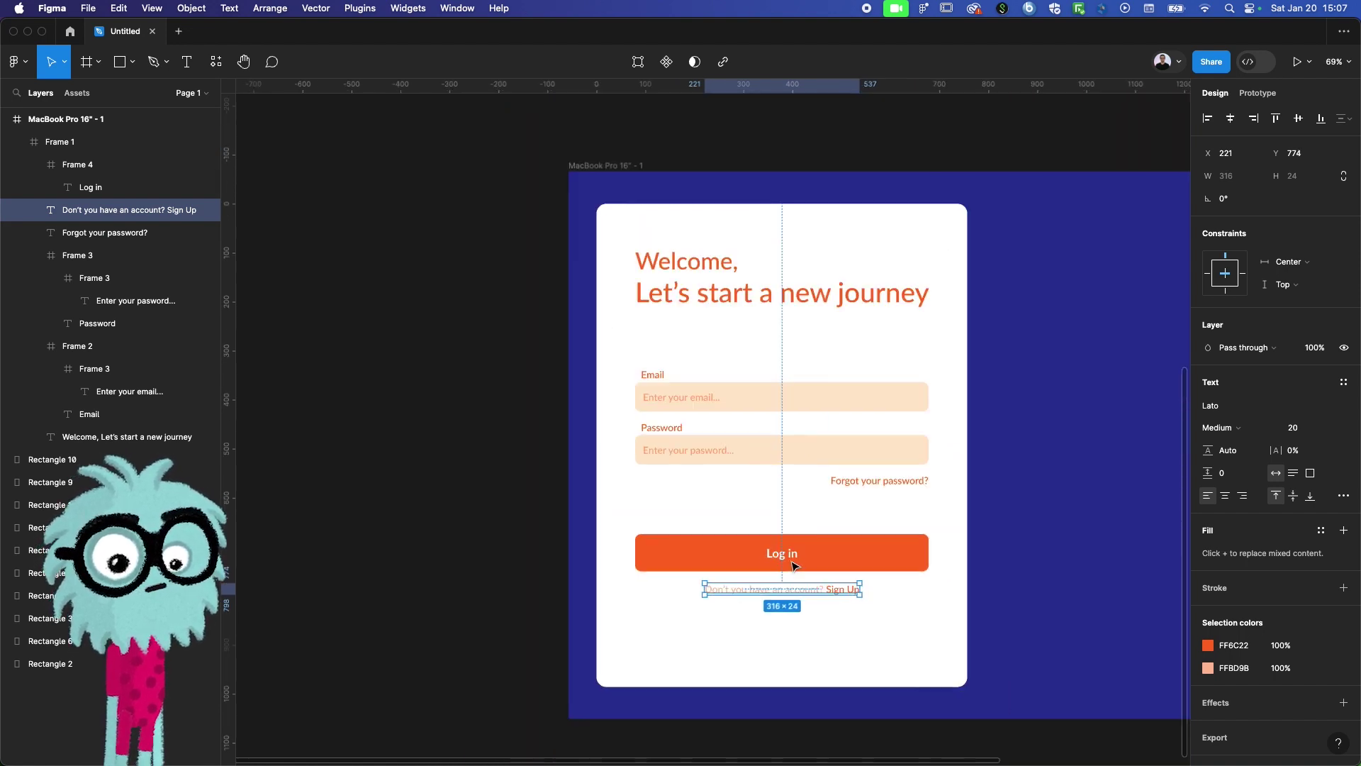
left_click(737, 604)
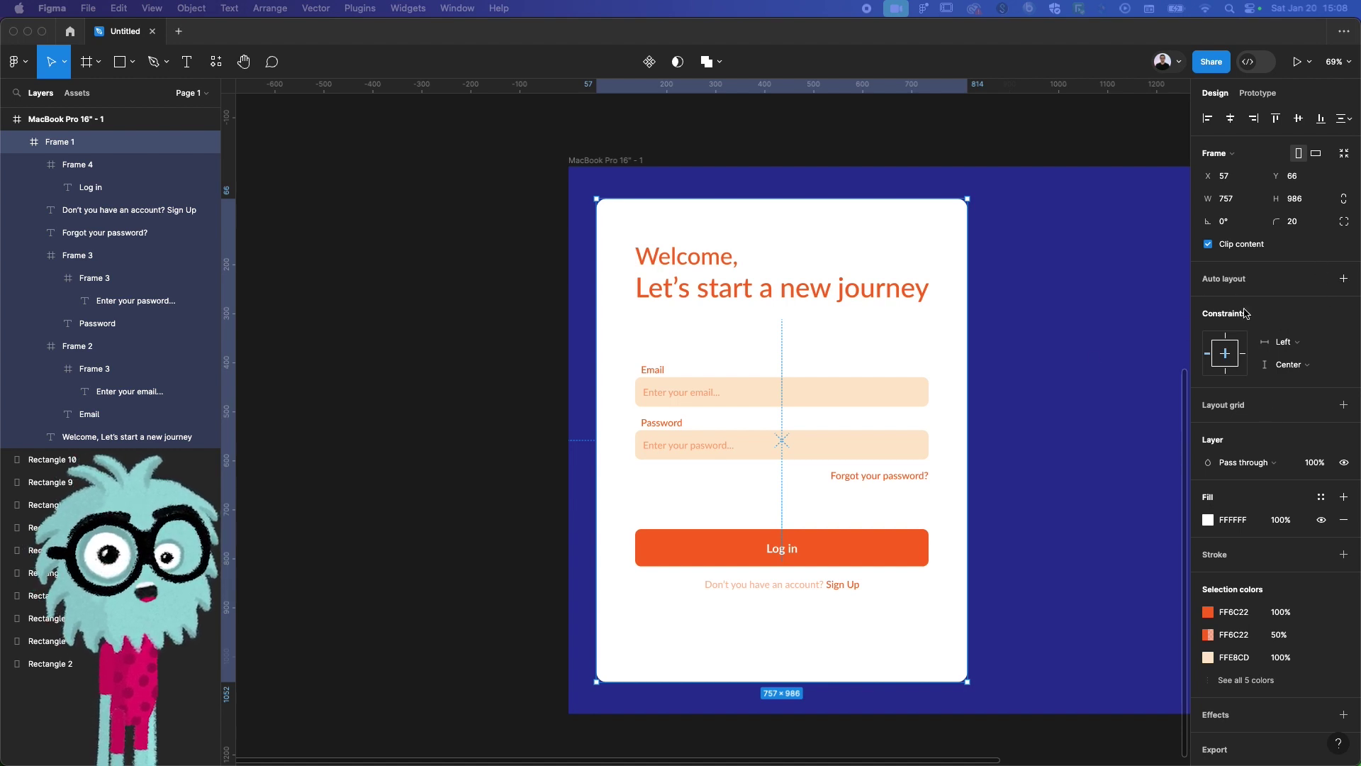
Collapse the Log in button's Frame 4 in Layers, then reselect the button and Sign Up text
left_click(740, 552)
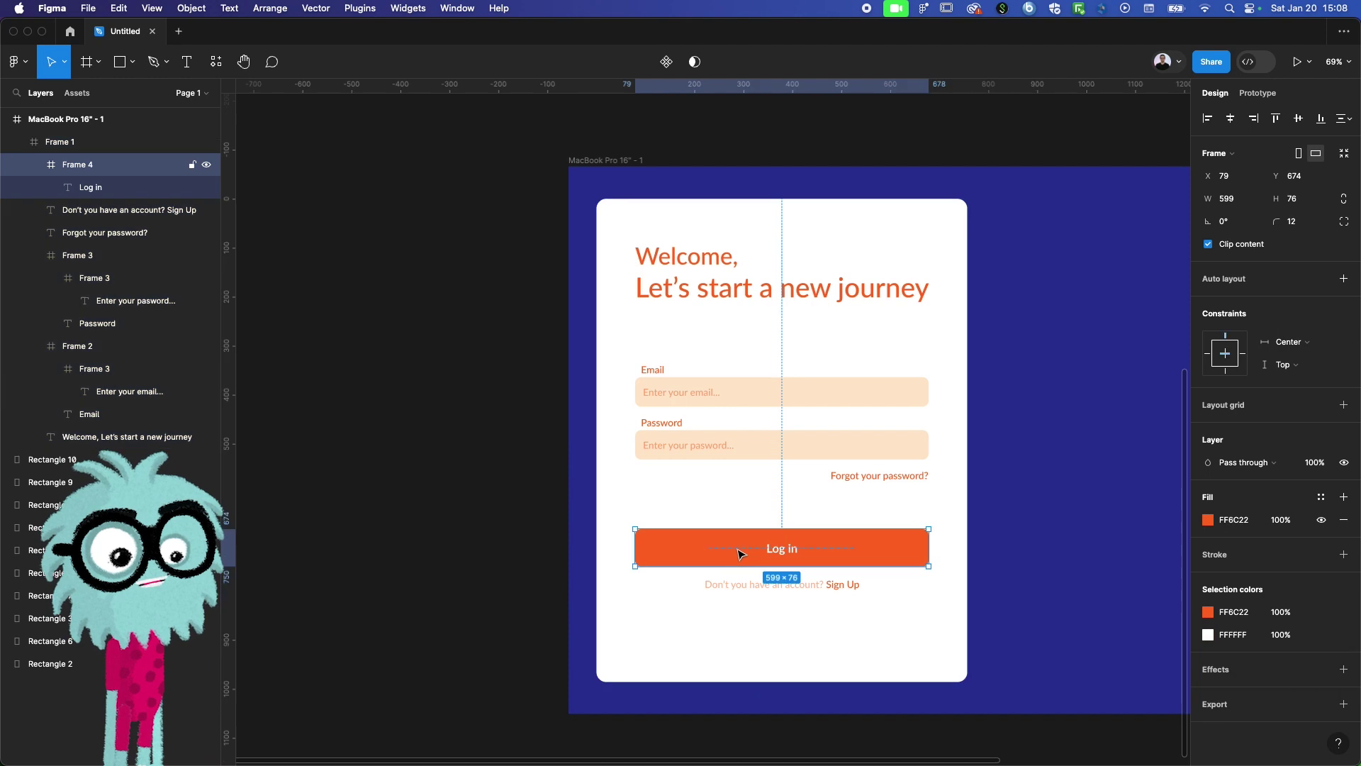
left_click(743, 587, "shift")
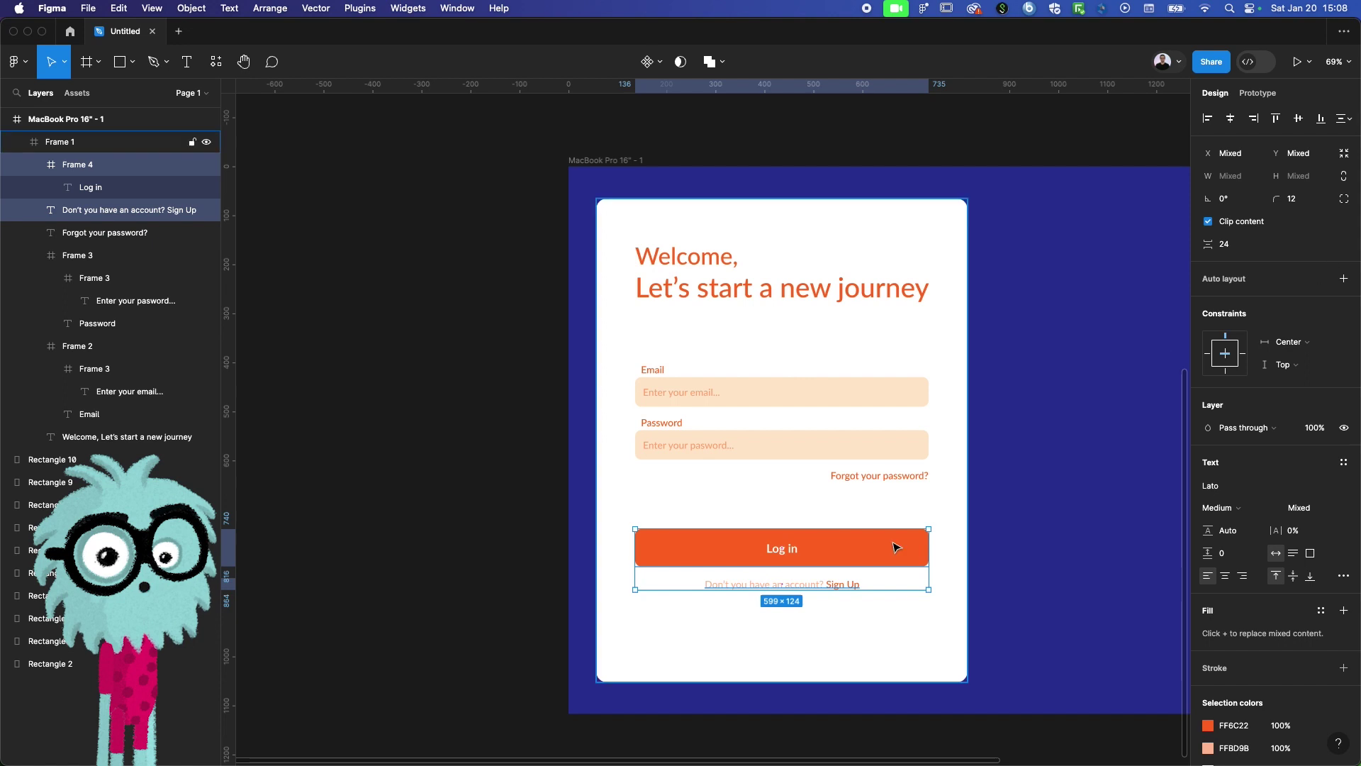
left_click(682, 571)
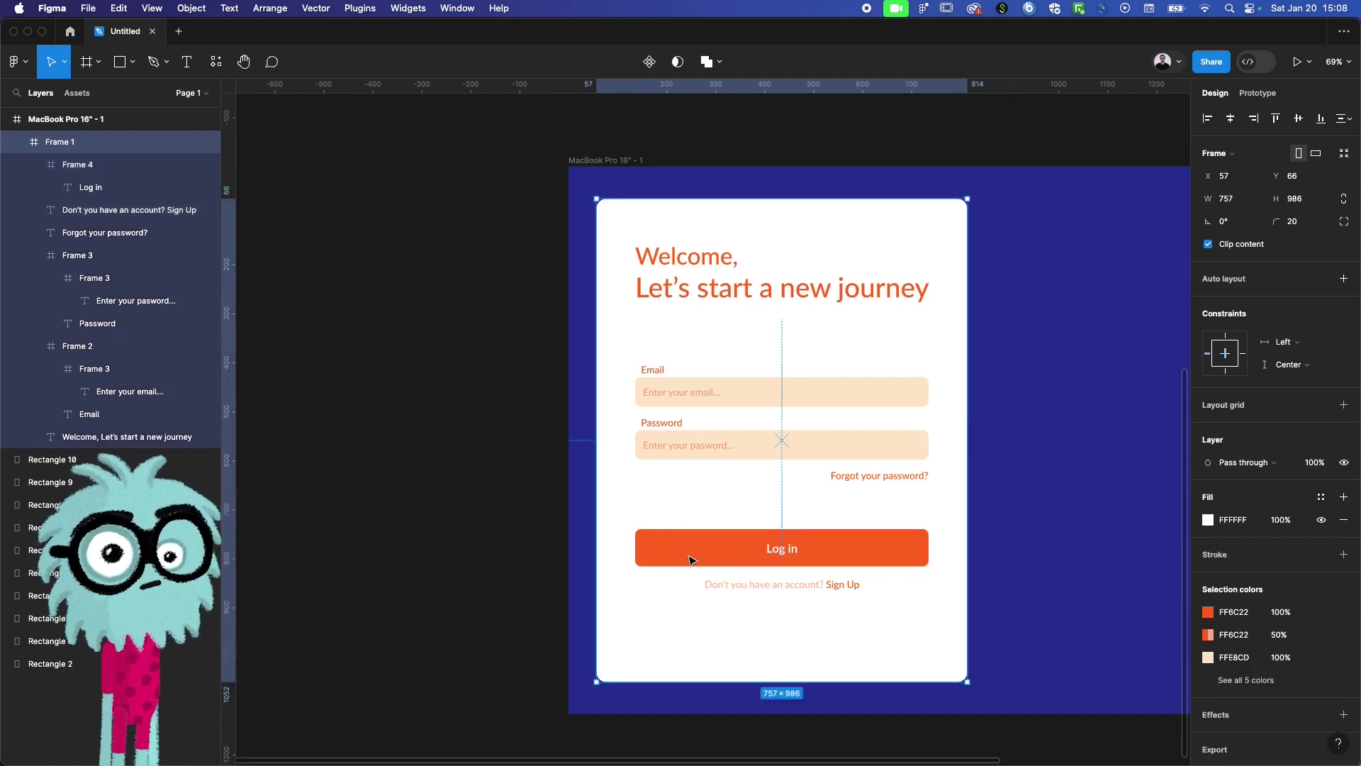
left_click(687, 561)
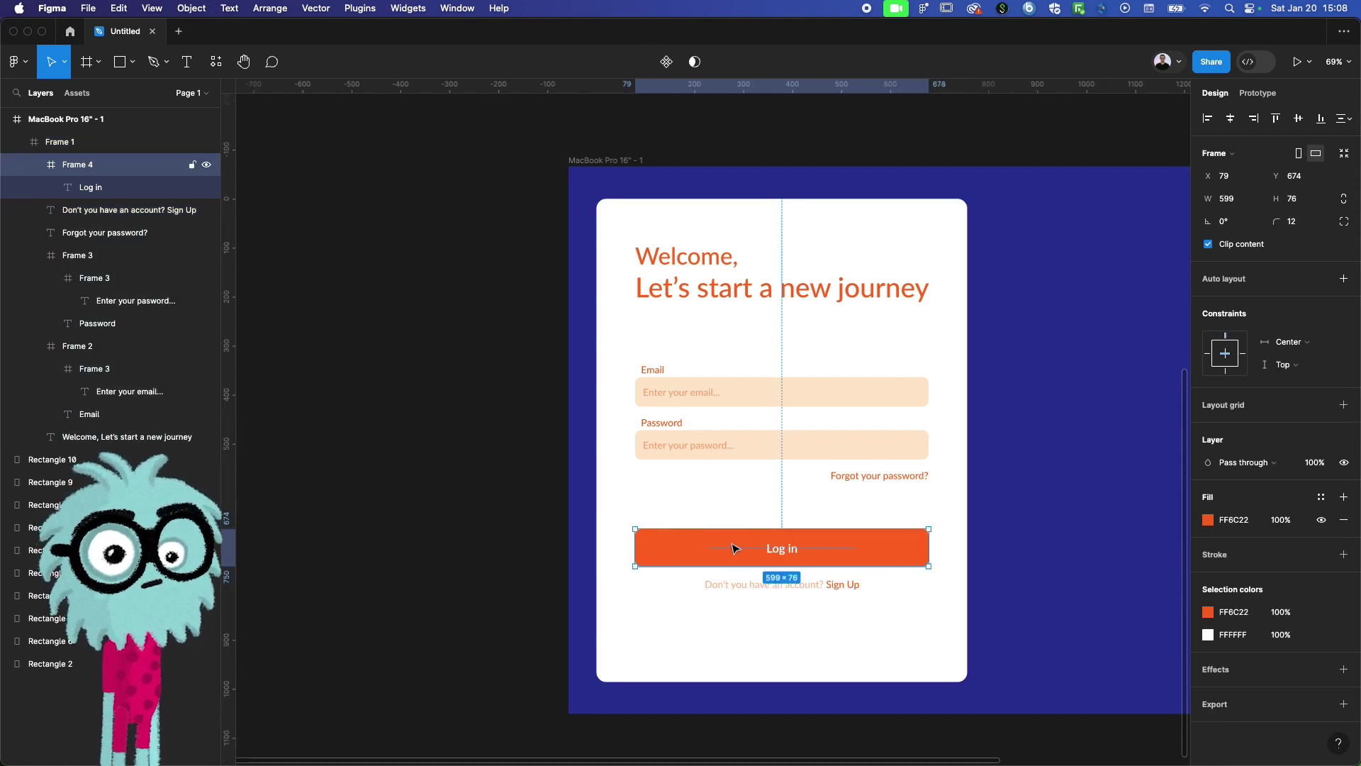
left_click(33, 164)
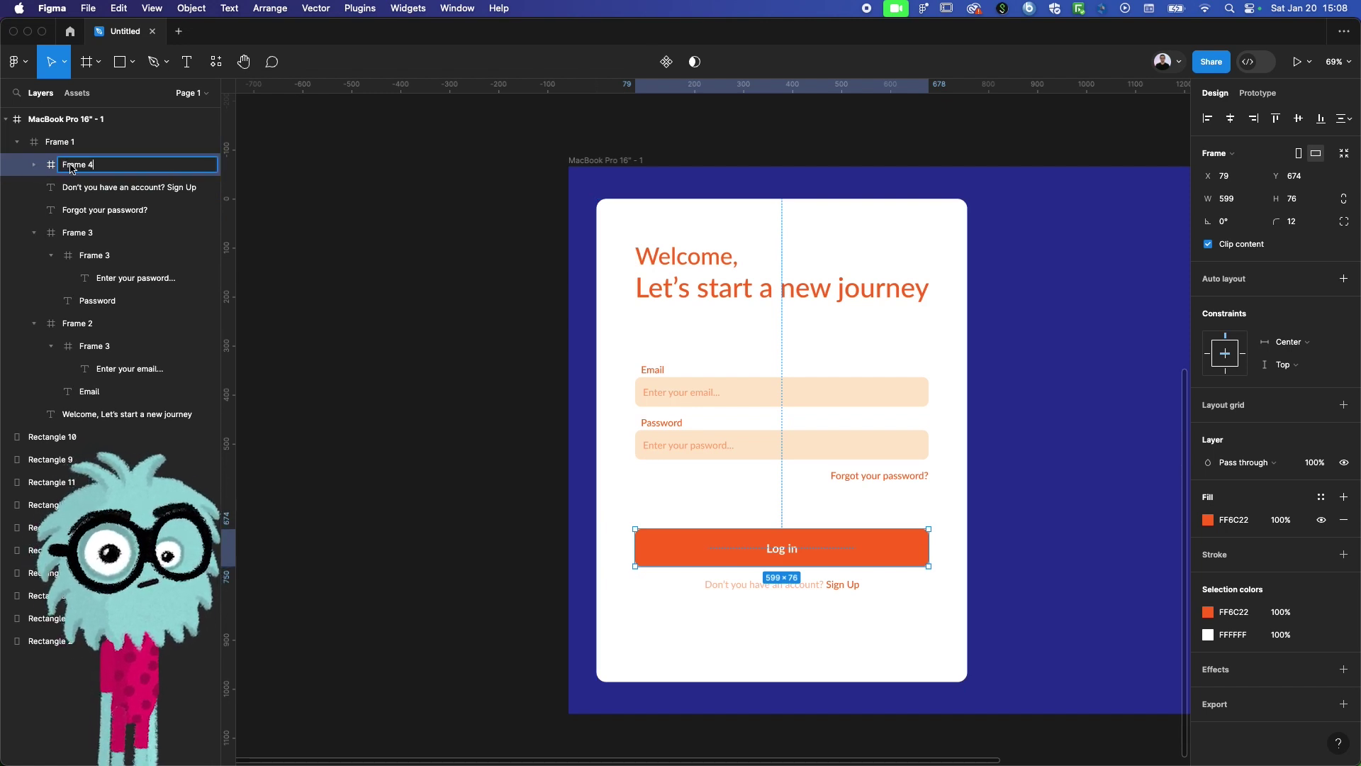
left_click(773, 594)
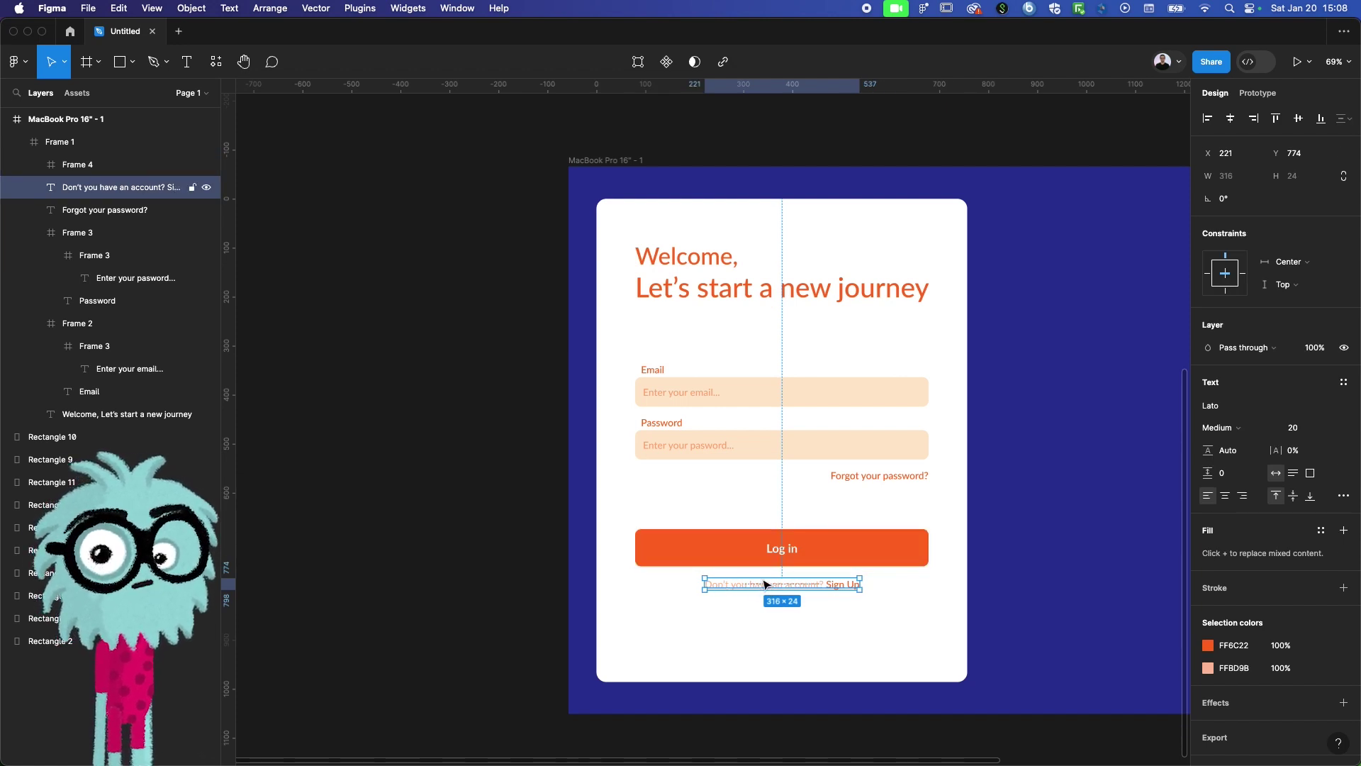
left_click(738, 548, "shift")
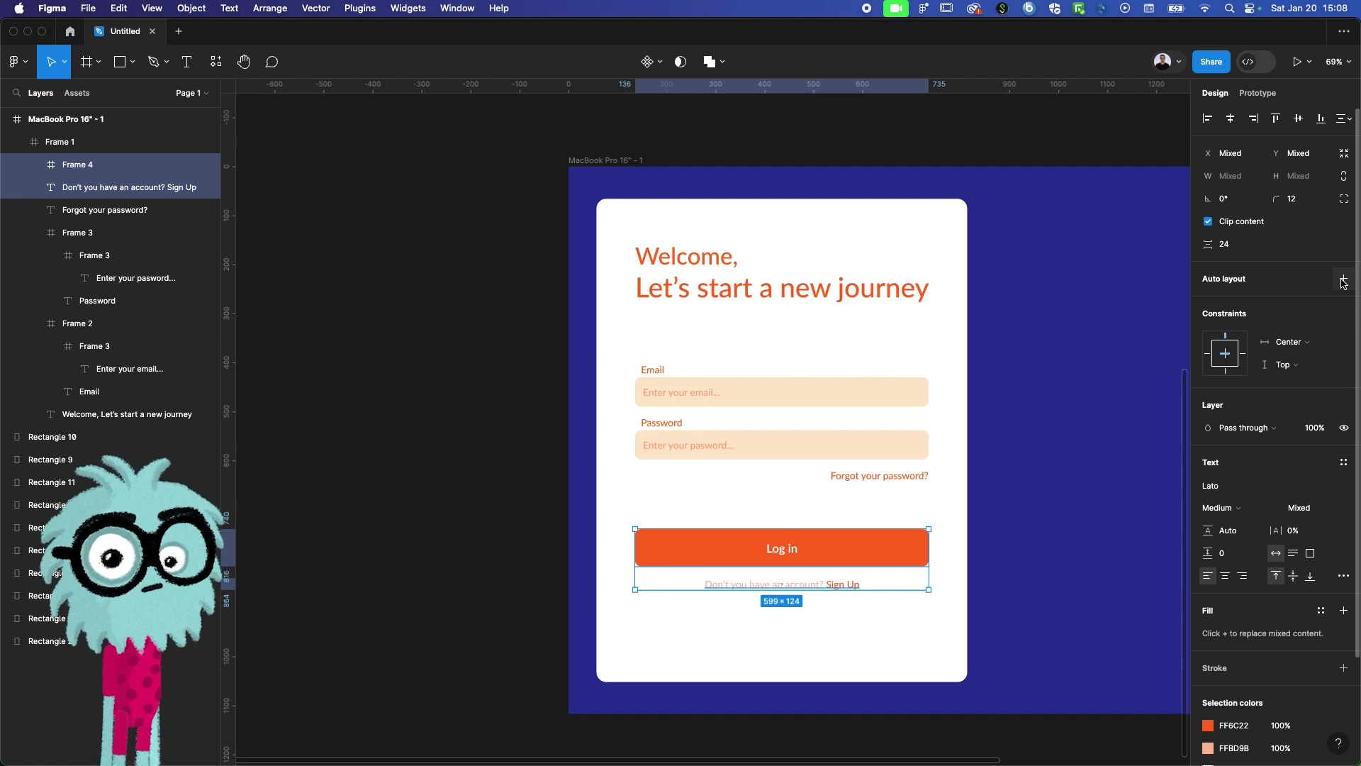
Wrap the Log in button and Sign Up text in a vertical auto-layout frame with 24 spacing
left_click(1342, 280)
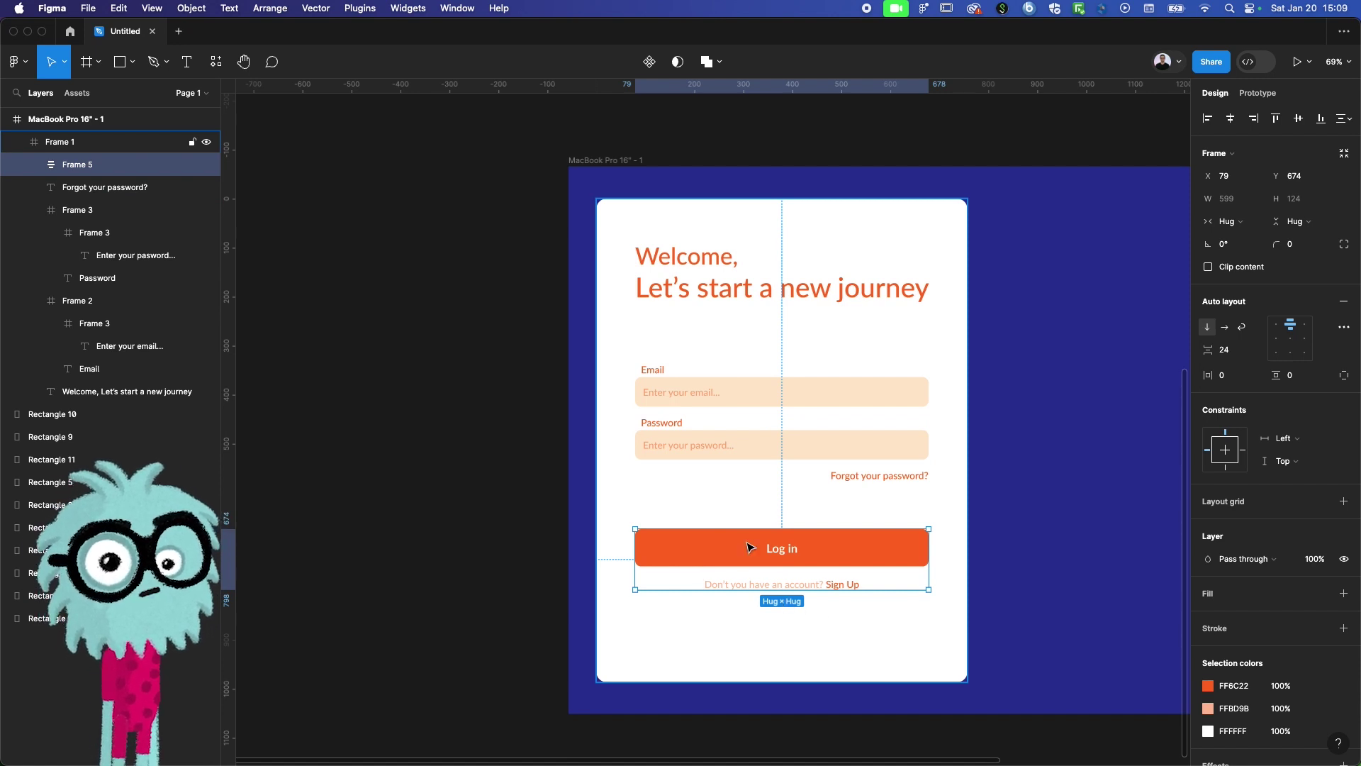
key("shift+super+g")
left_click(699, 623)
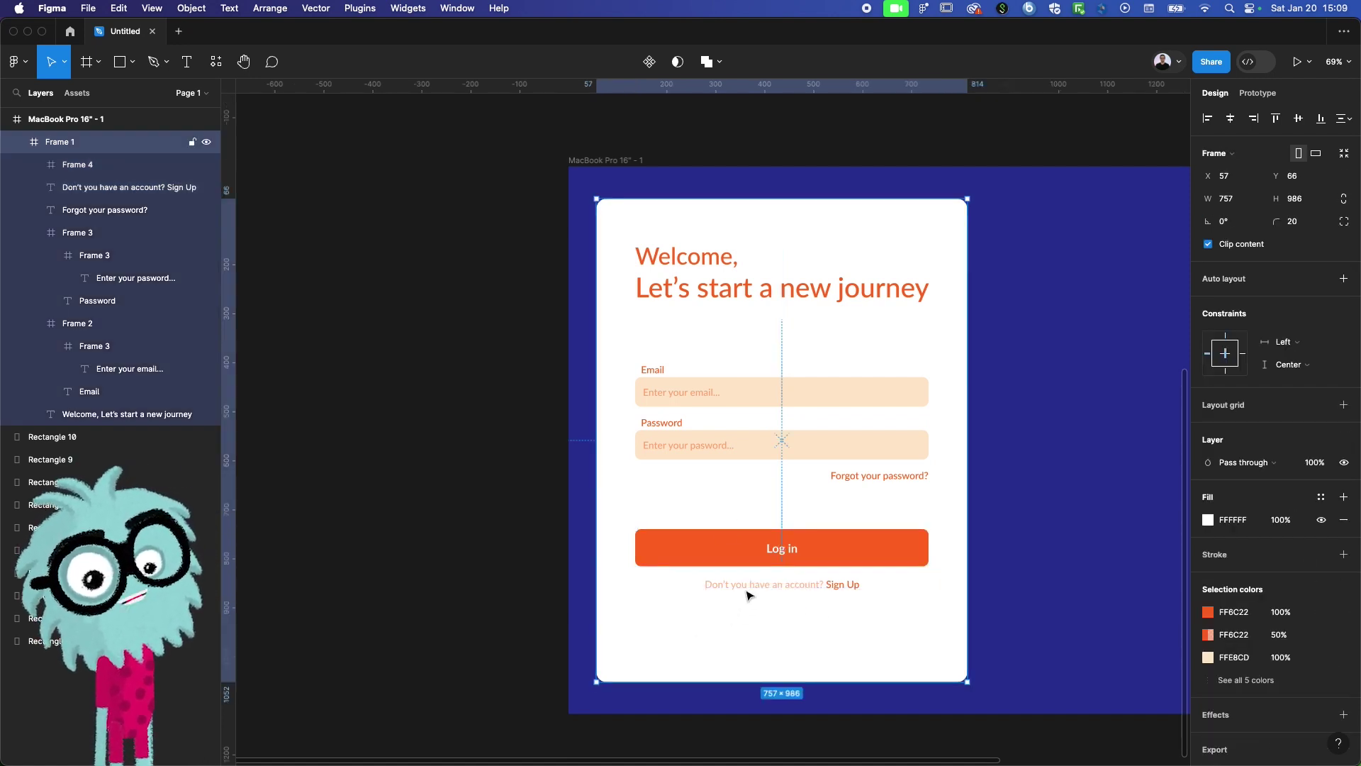
scroll(752, 593, "up", 3, "ctrl")
left_click(755, 585)
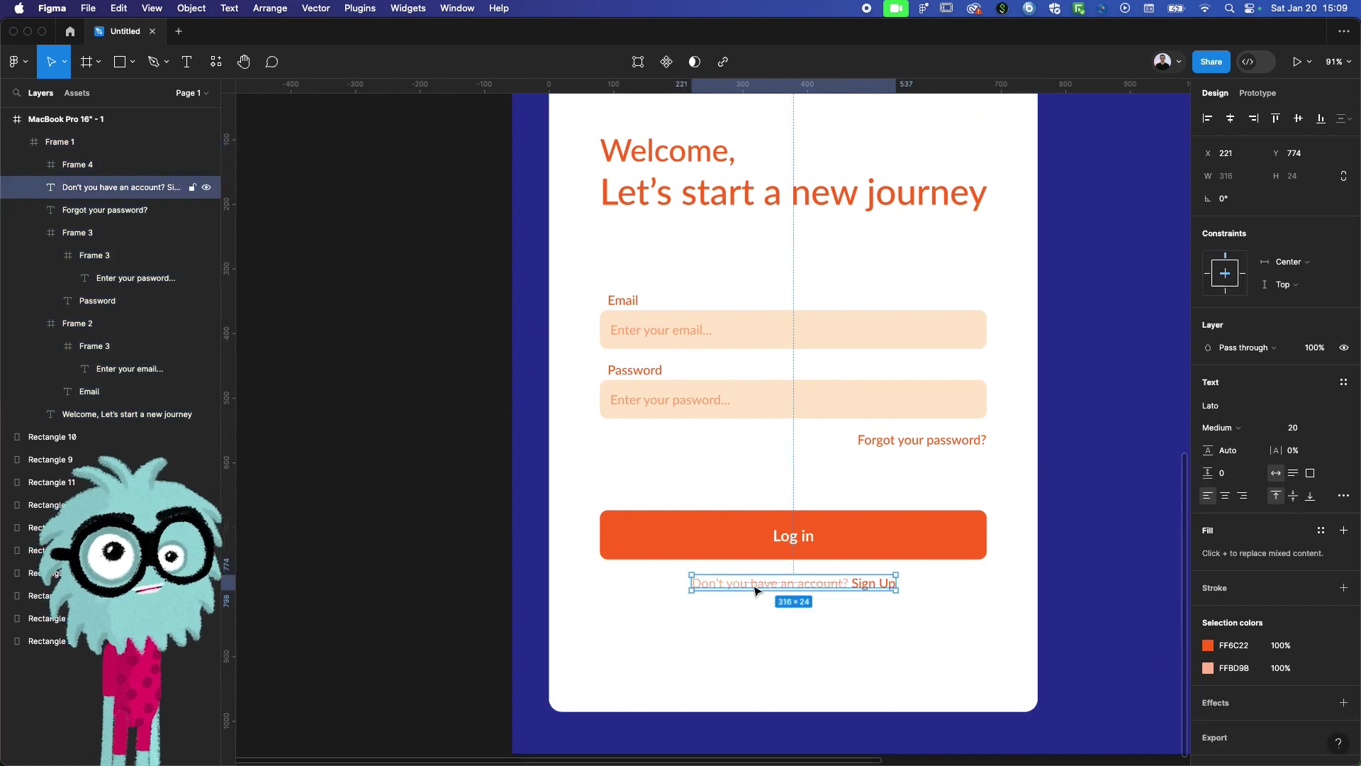
left_click(685, 528, "shift")
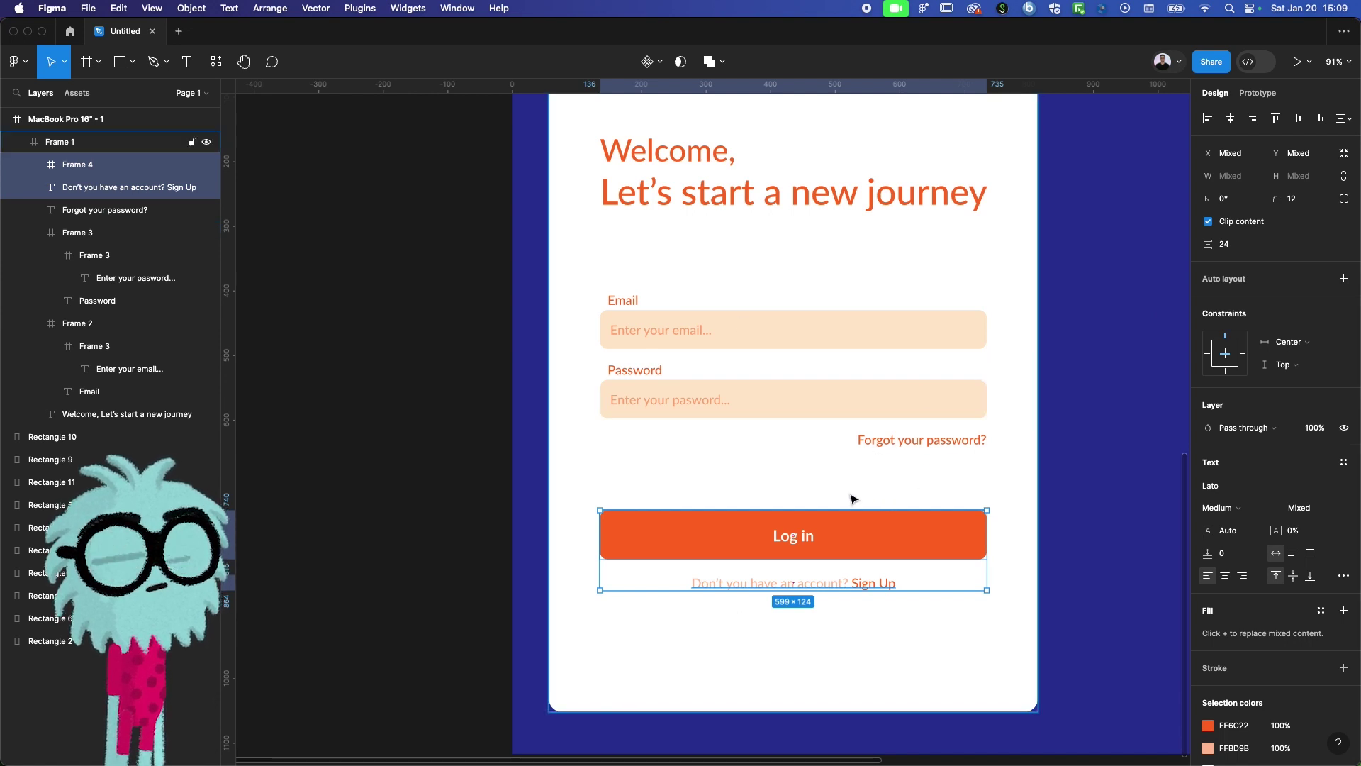
key("shift+a")
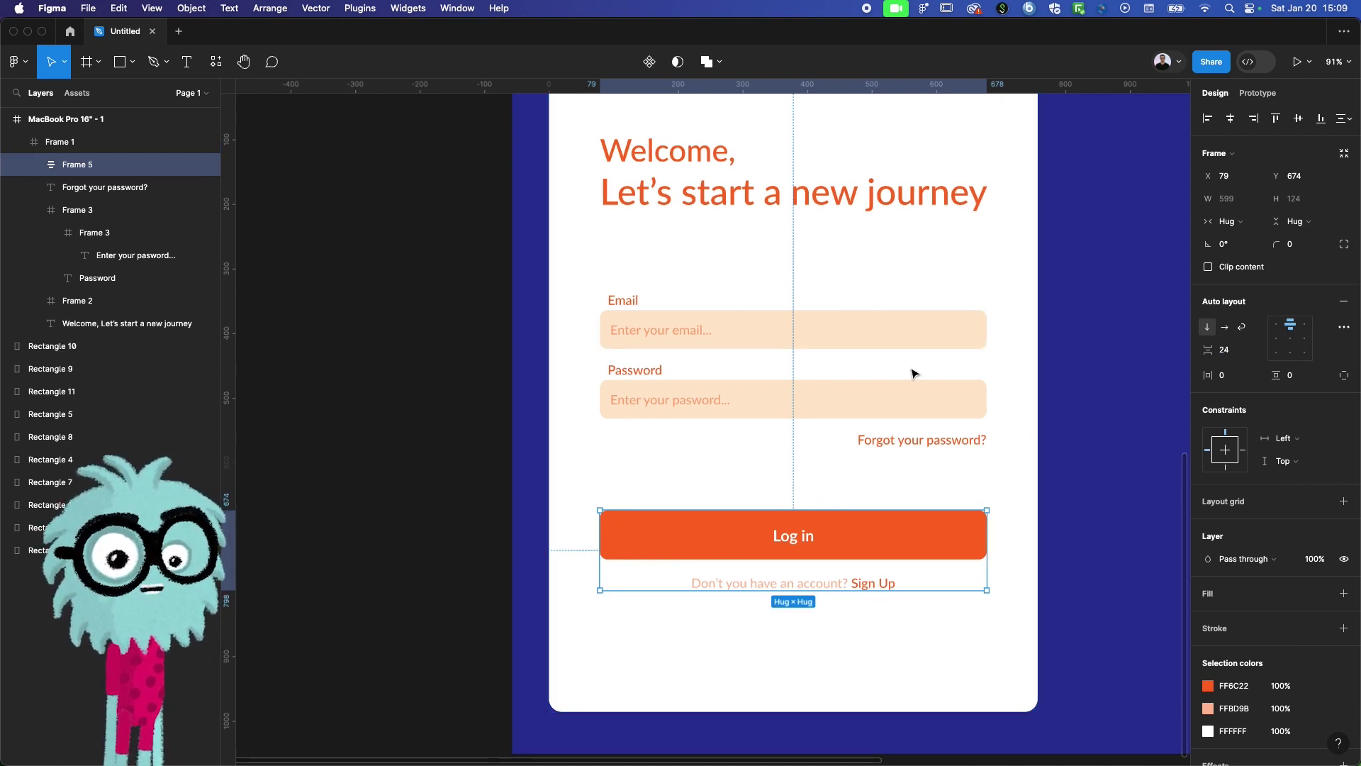
scroll(883, 557, "down", 3)
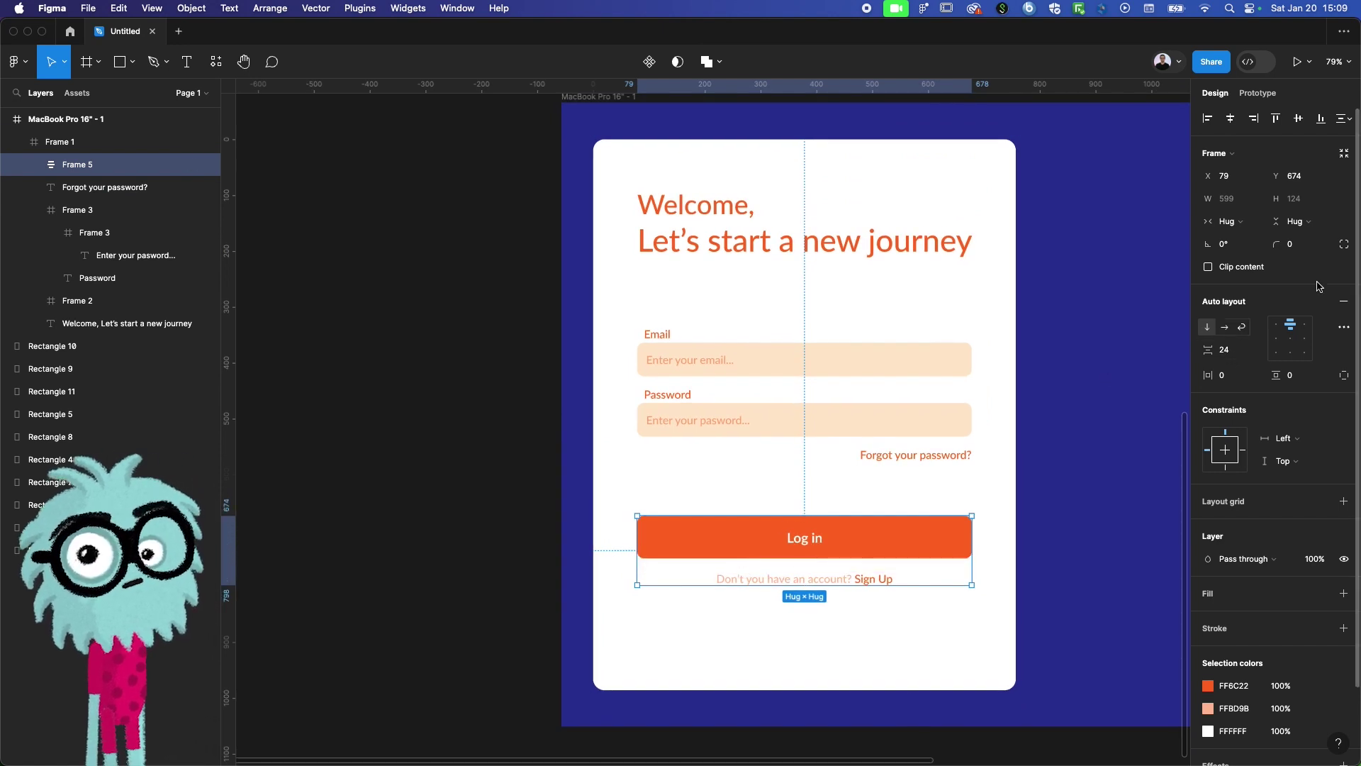
left_click(1229, 351)
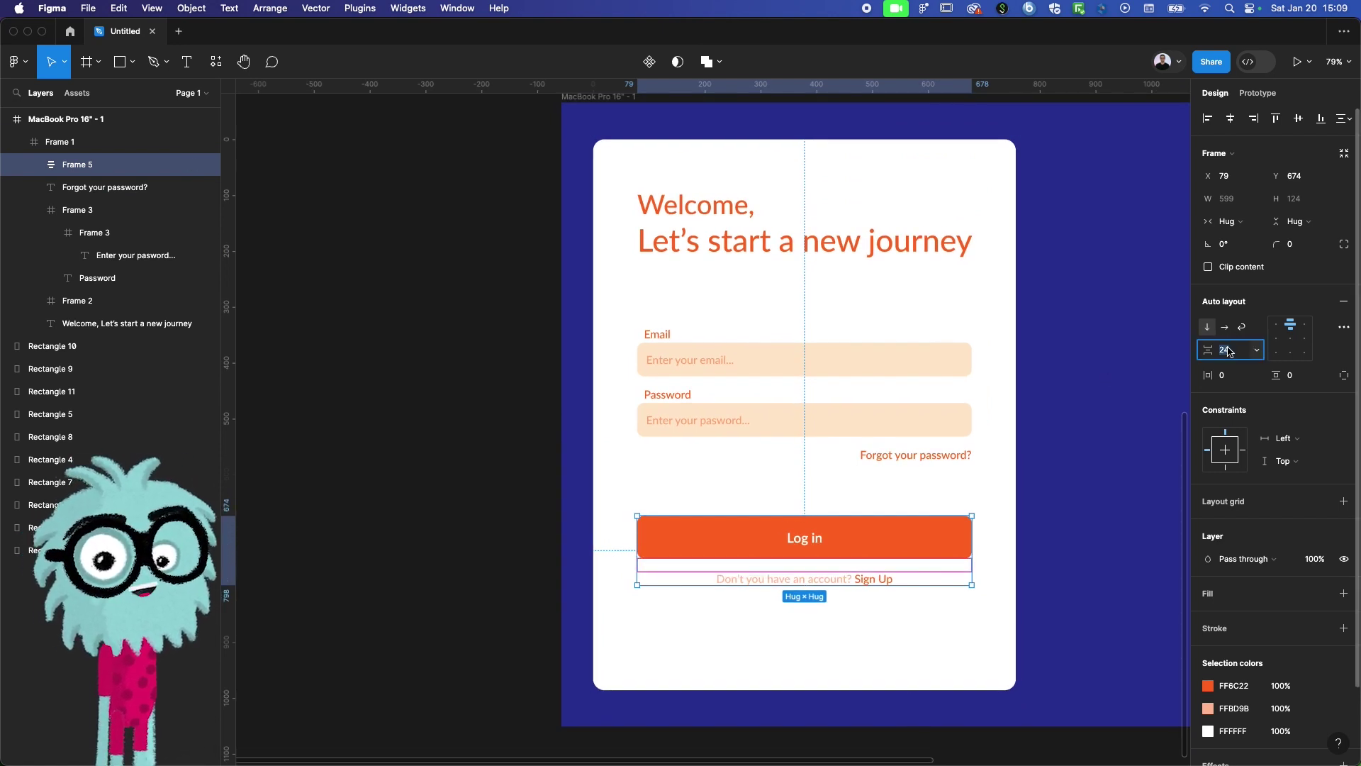
type("64")
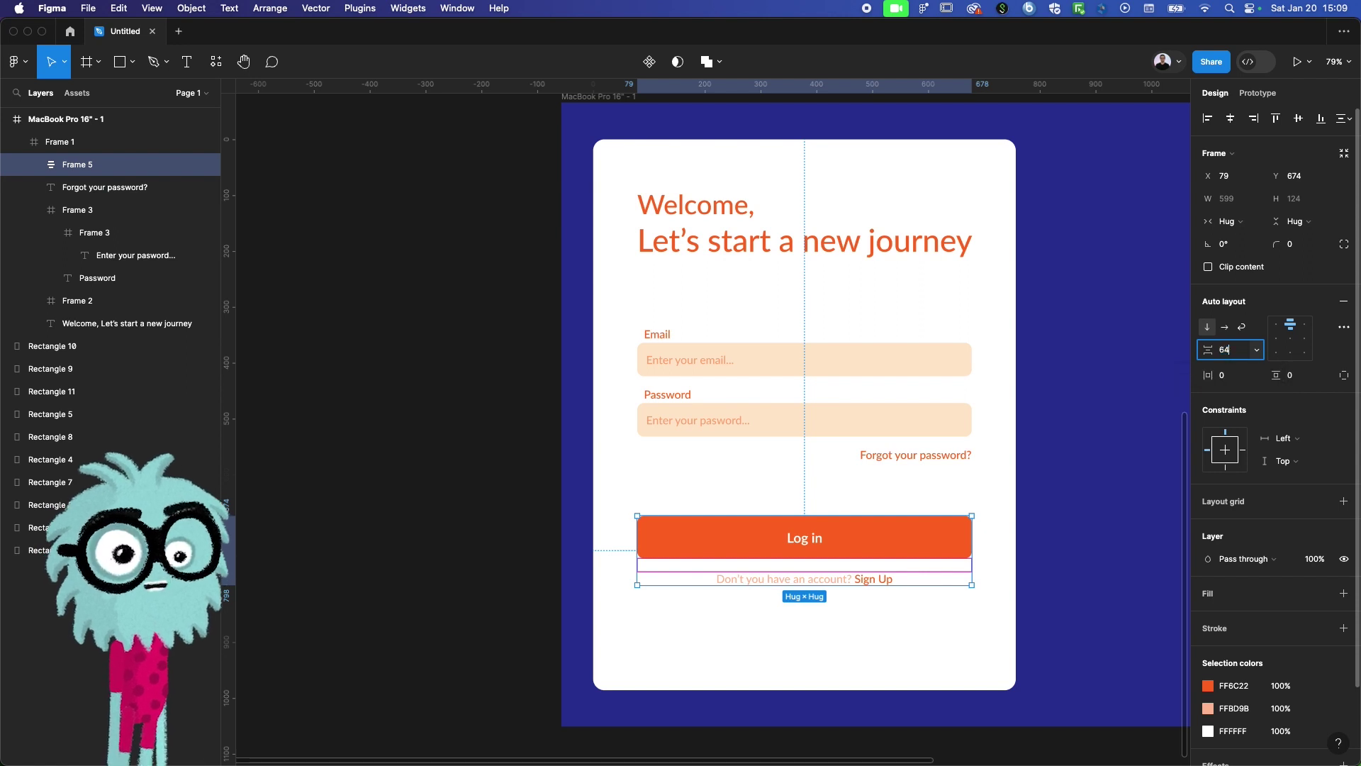
key("Return")
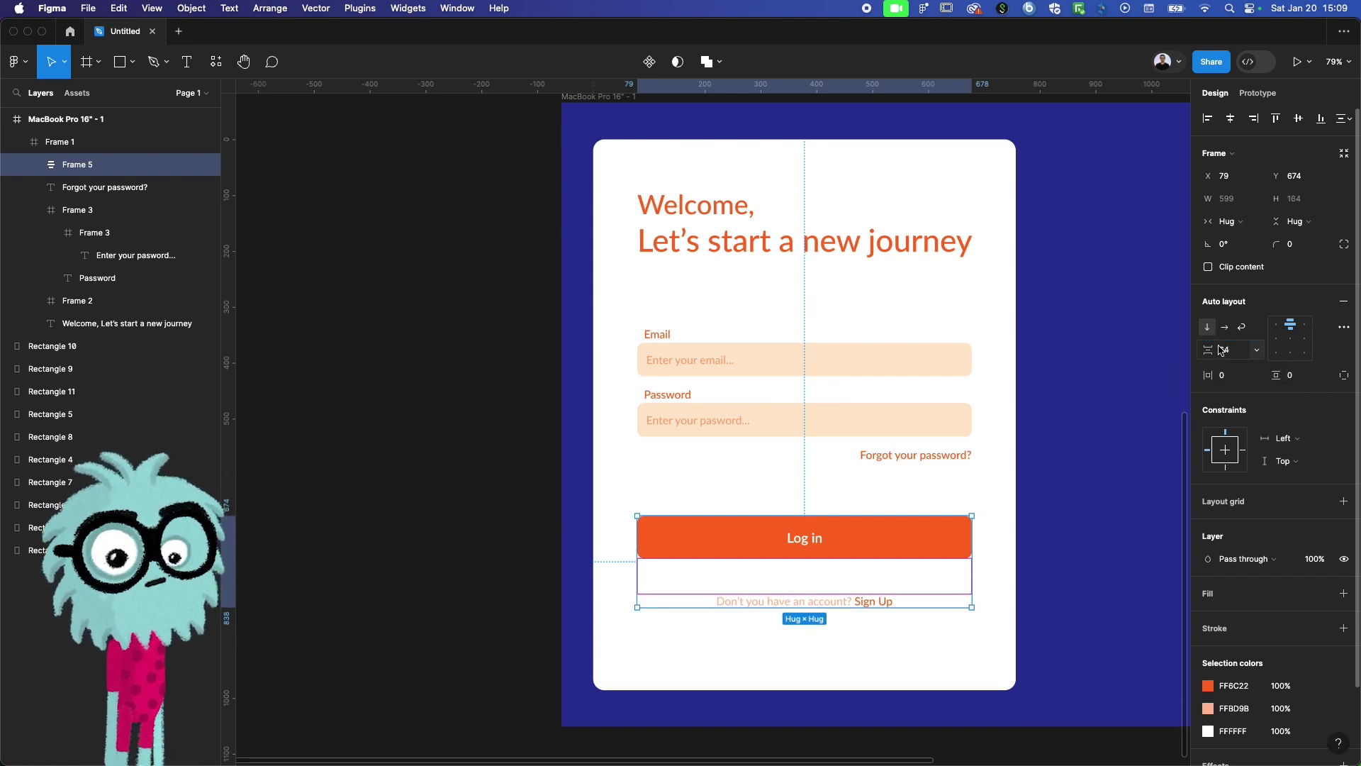
left_click(1223, 350)
type("4")
key("Return")
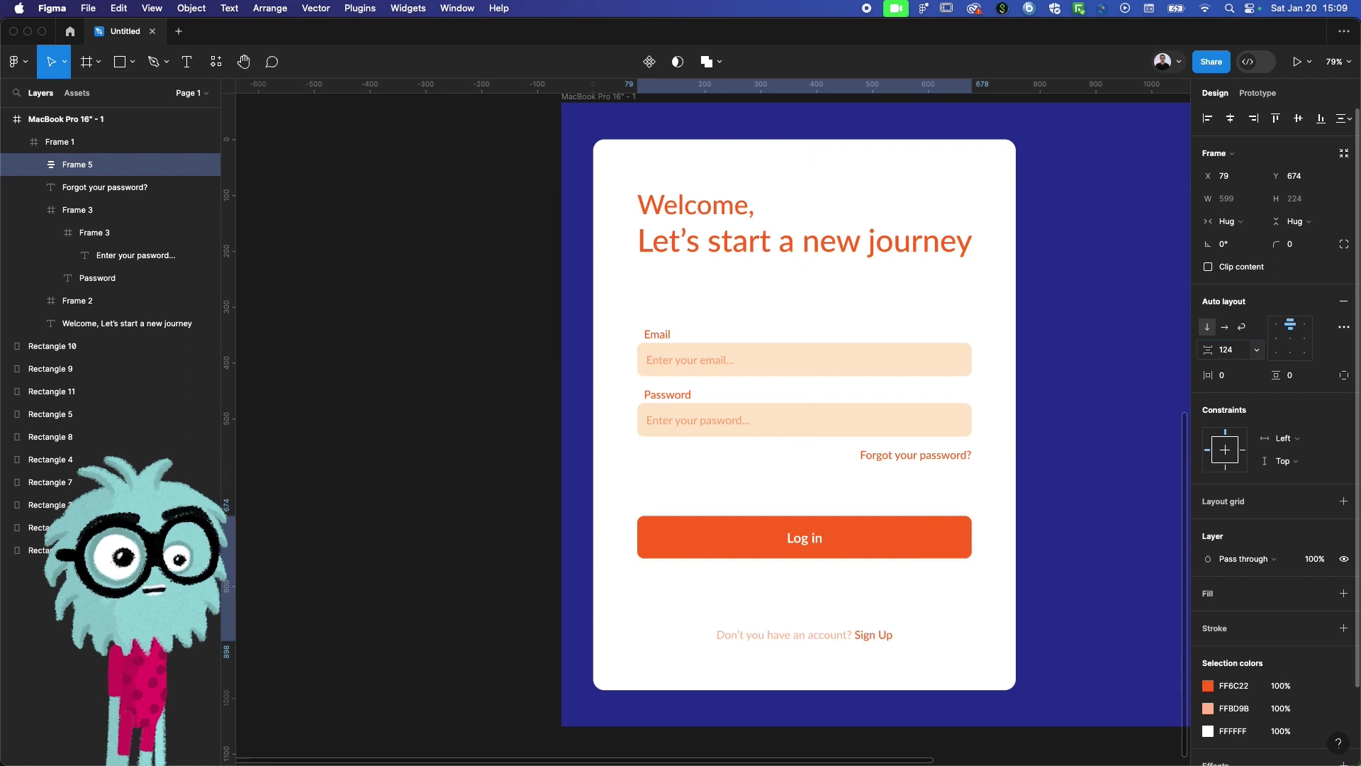
left_click(1228, 357)
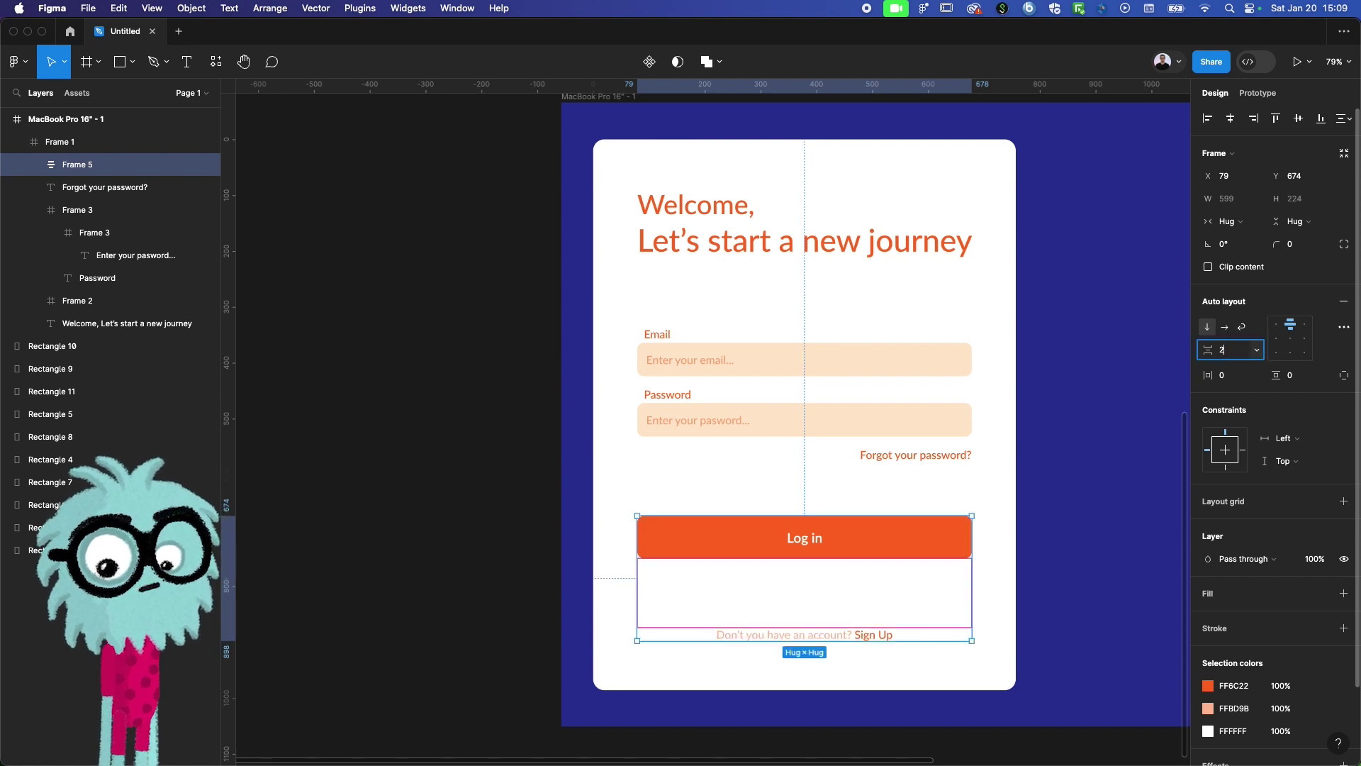
type("4")
key("Return")
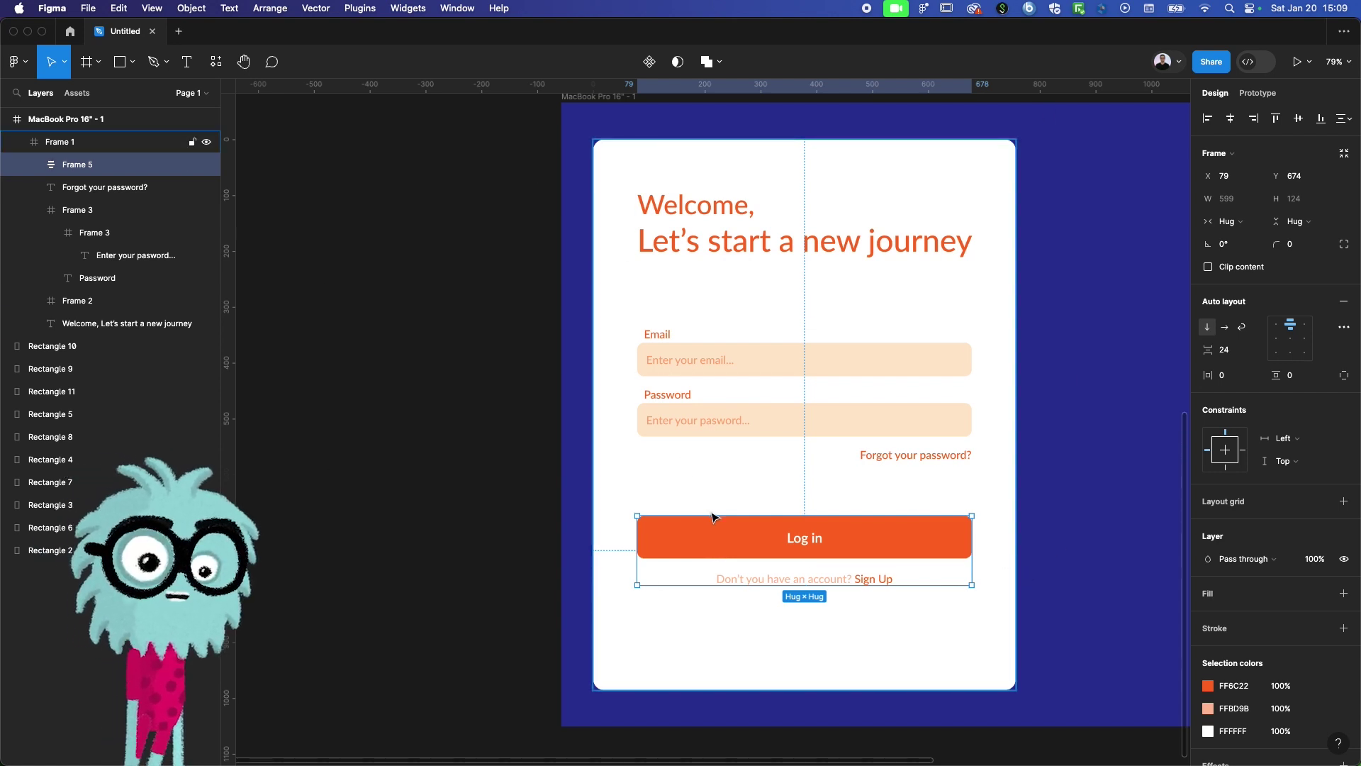
left_click(769, 541)
Reposition the Log in label and add auto layout to the Log in button
scroll(769, 541, "up", 3)
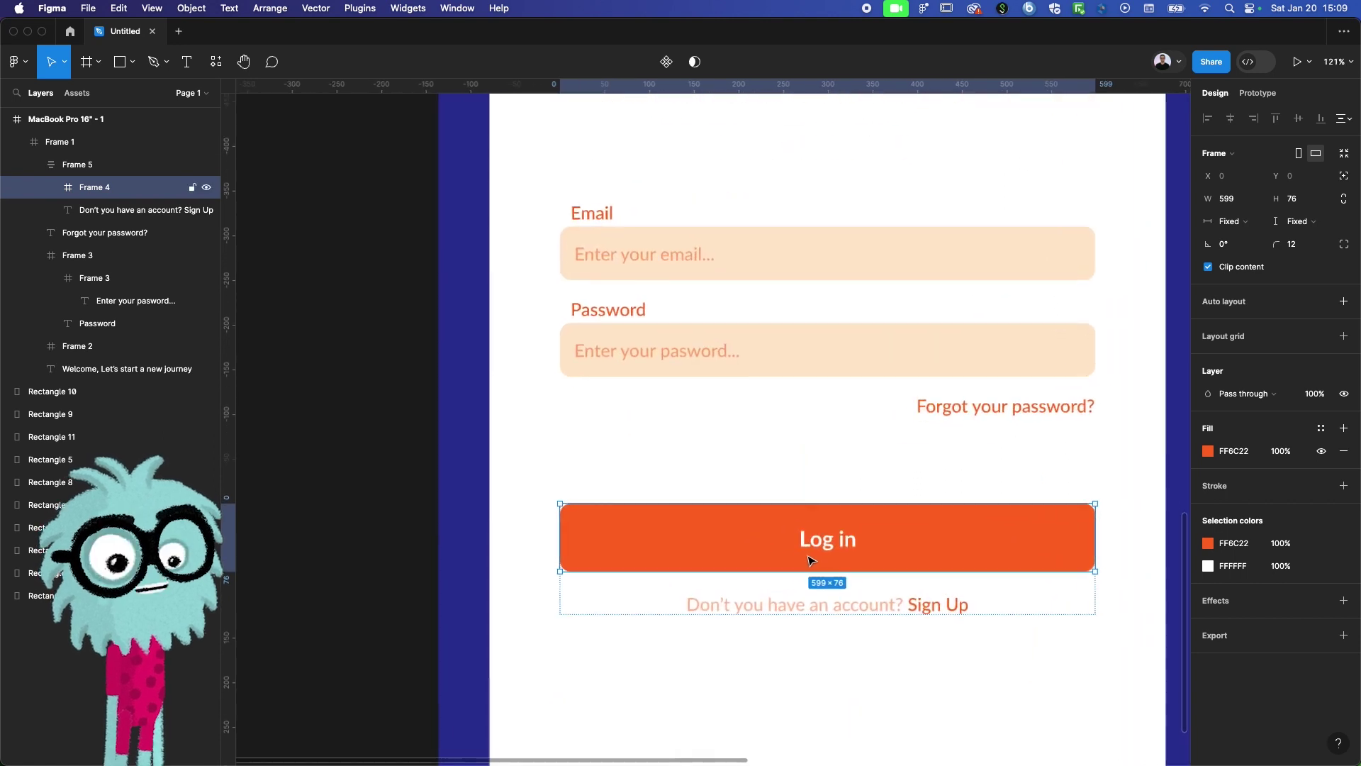
scroll(787, 546, "up", 2)
scroll(809, 553, "up", 2)
left_click(823, 551)
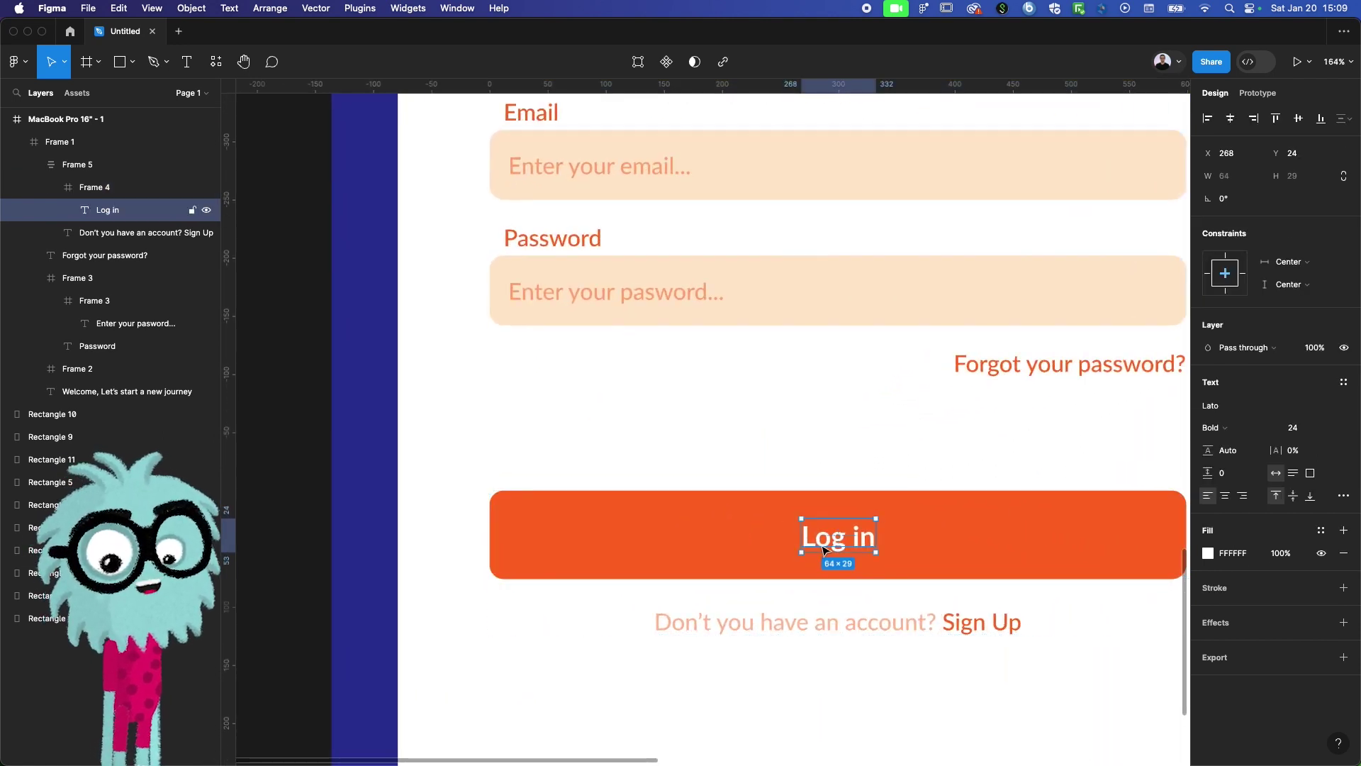
left_click_drag(830, 546, 798, 534)
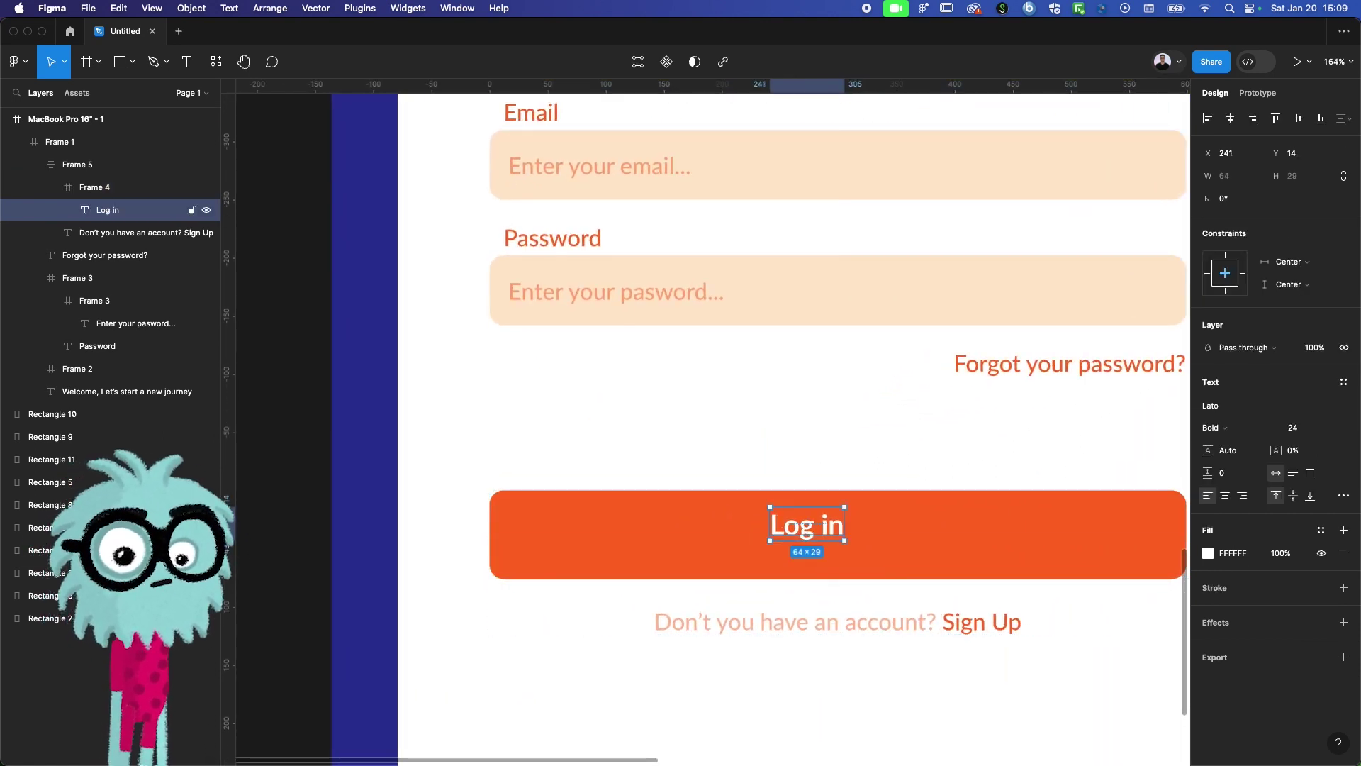
left_click(602, 540)
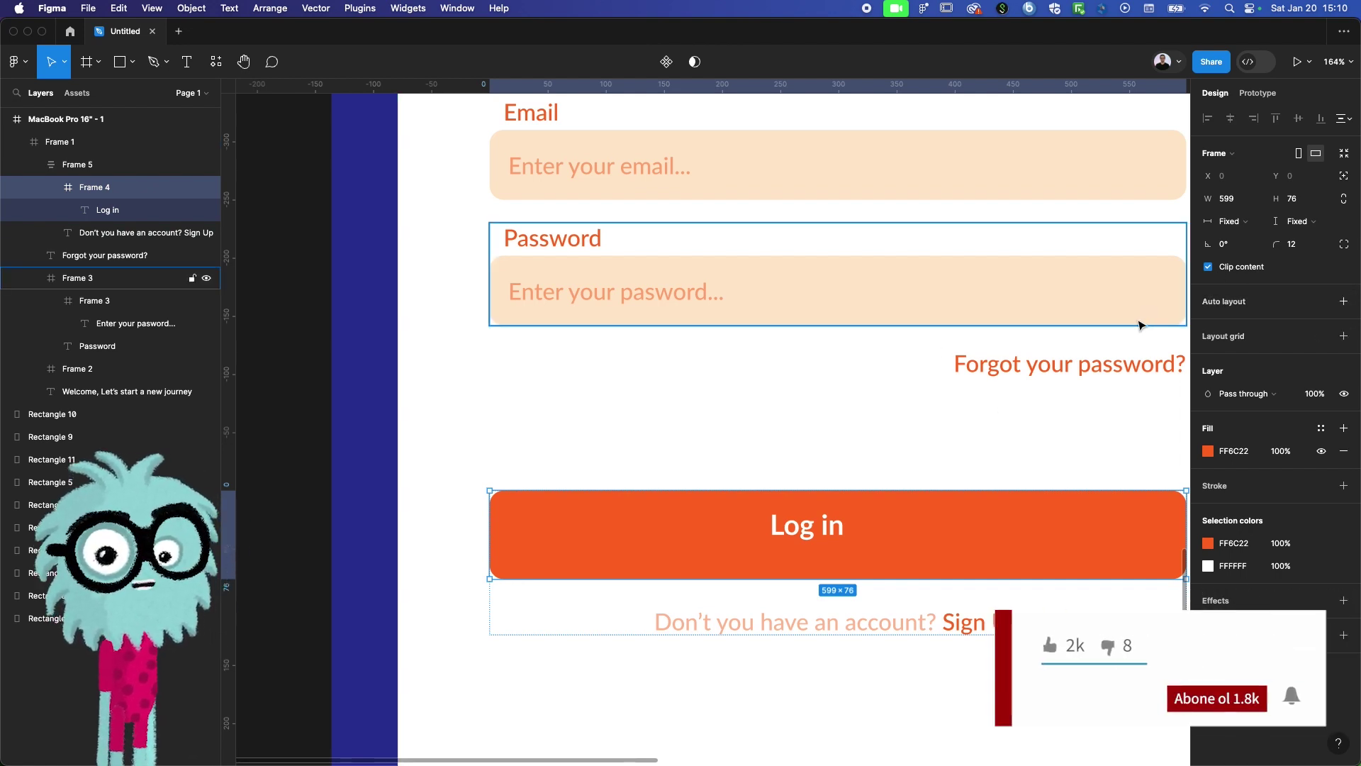
key("shift+a")
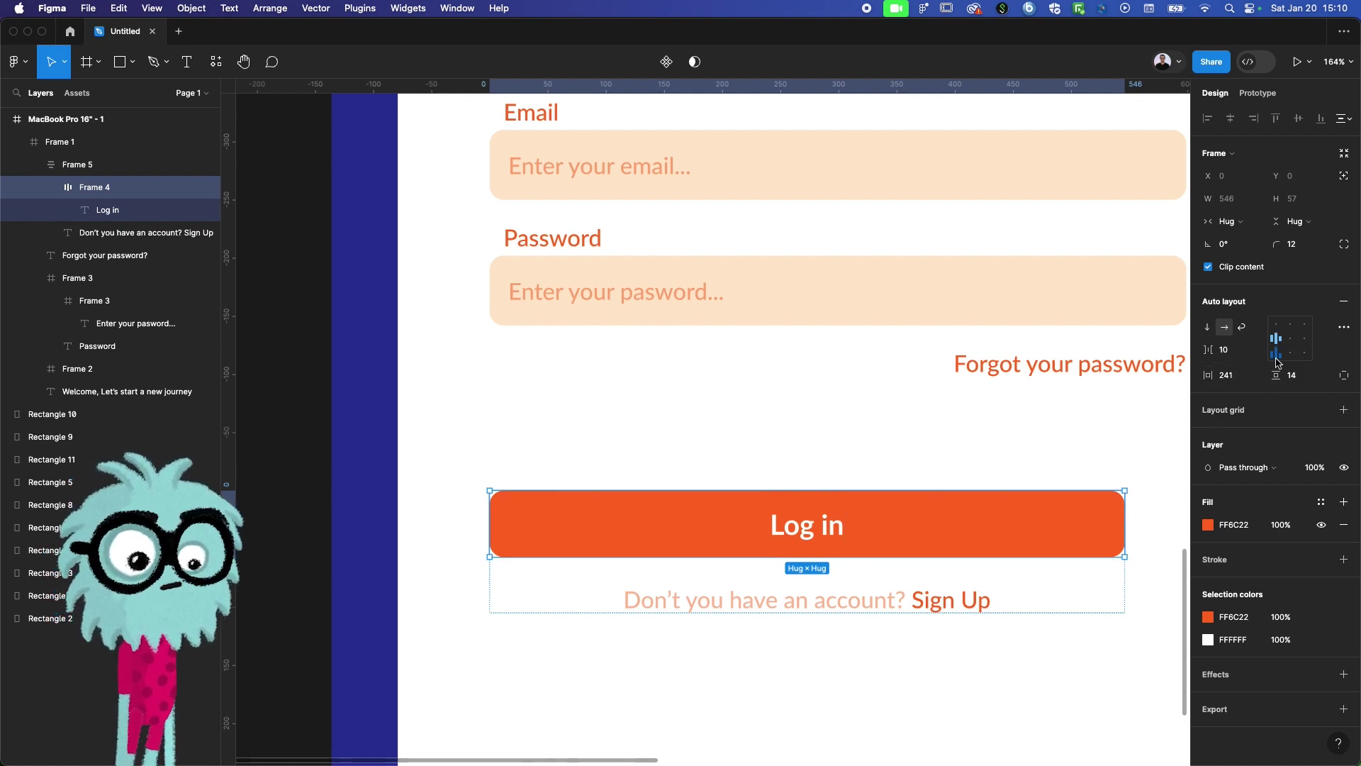
Give the button a fixed 599×64 size with its label centred
left_click(1290, 341)
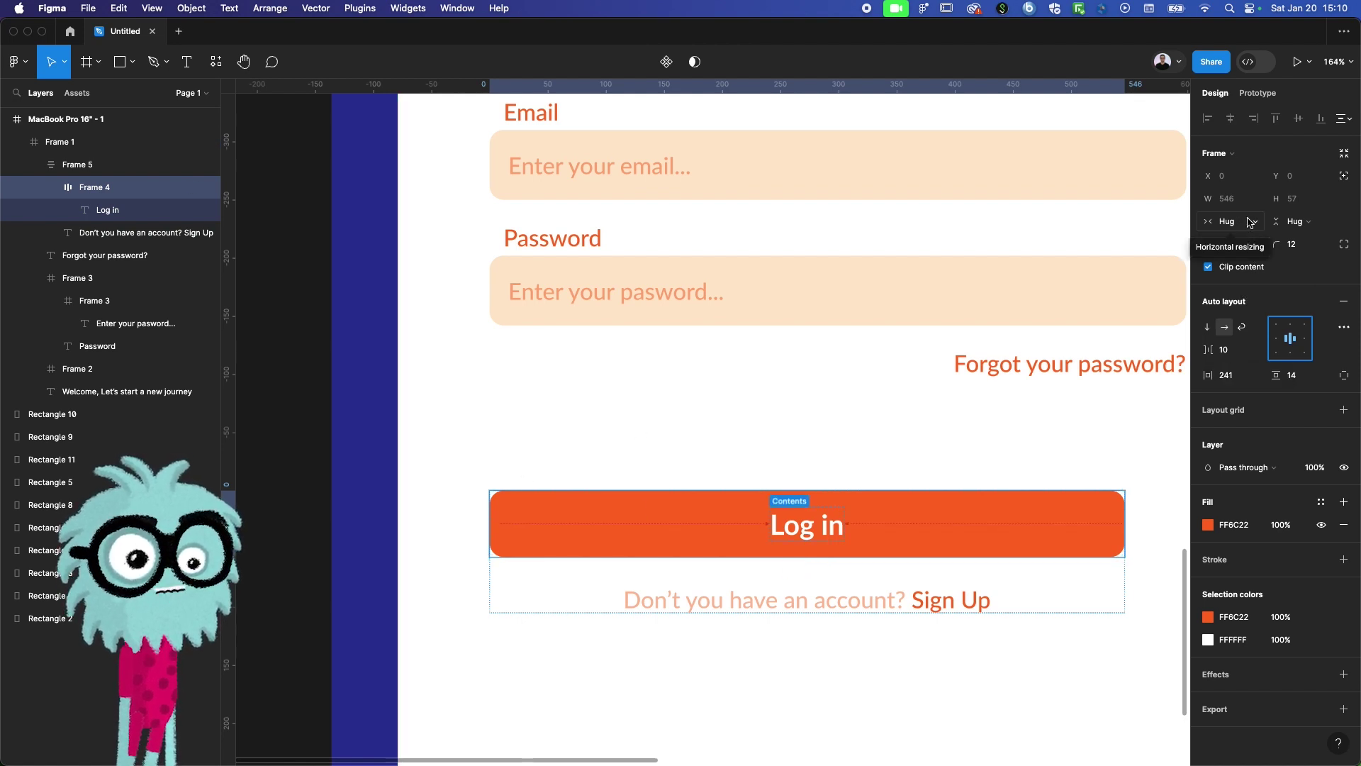
left_click(1249, 222)
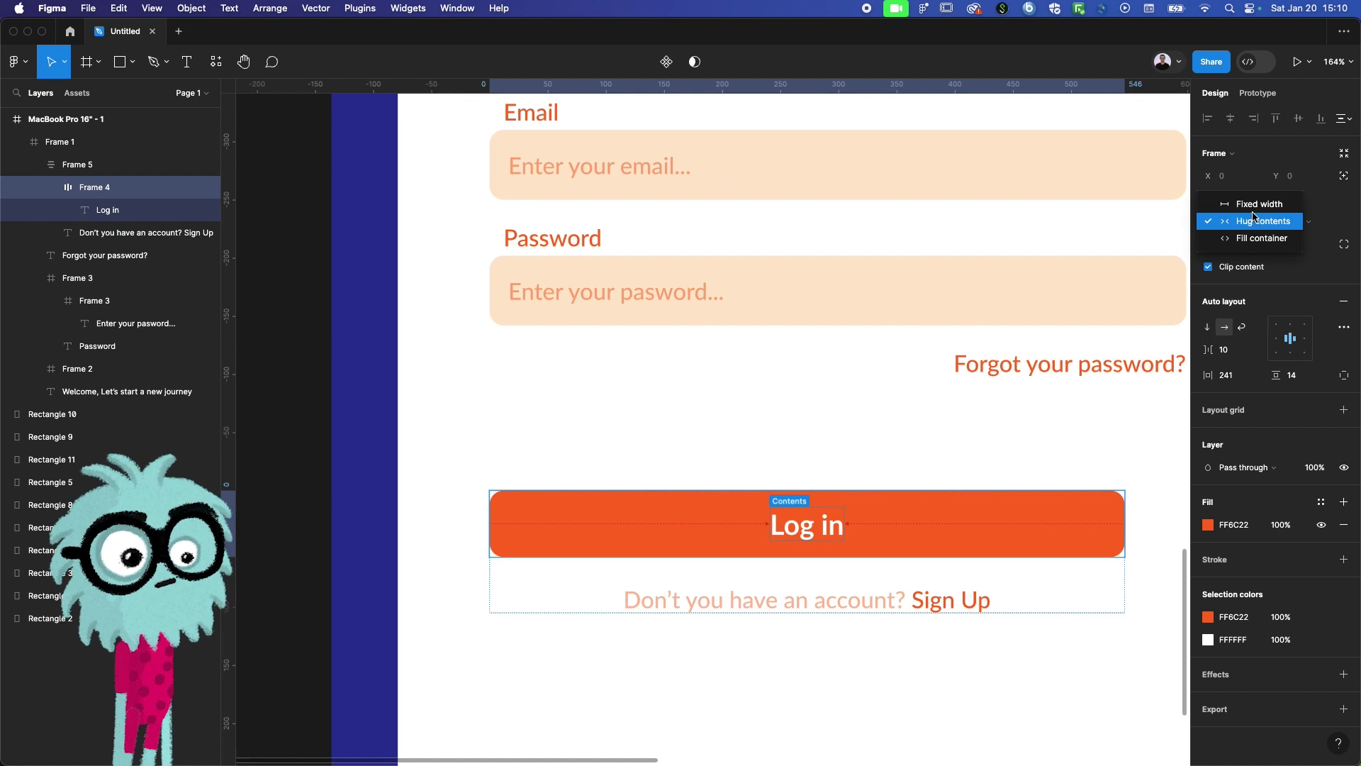
left_click(1251, 205)
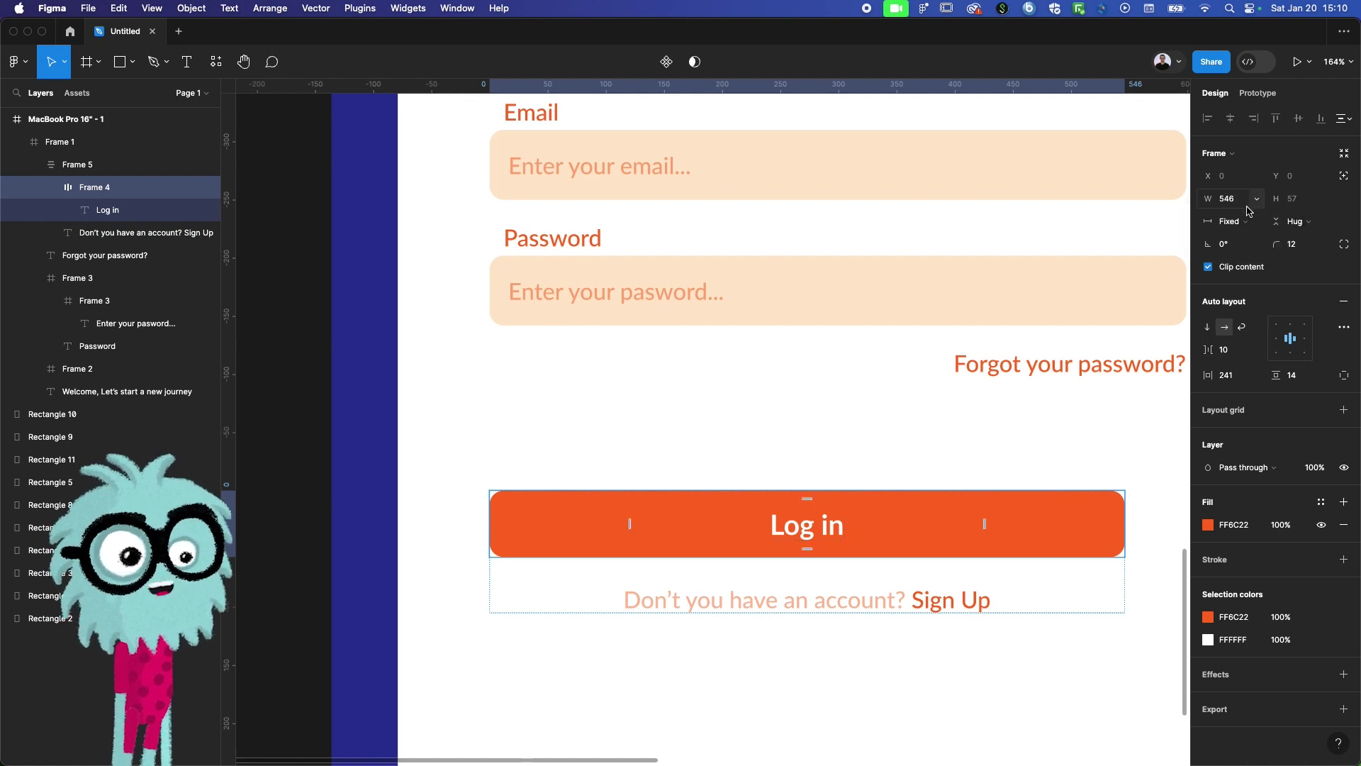
left_click(1302, 224)
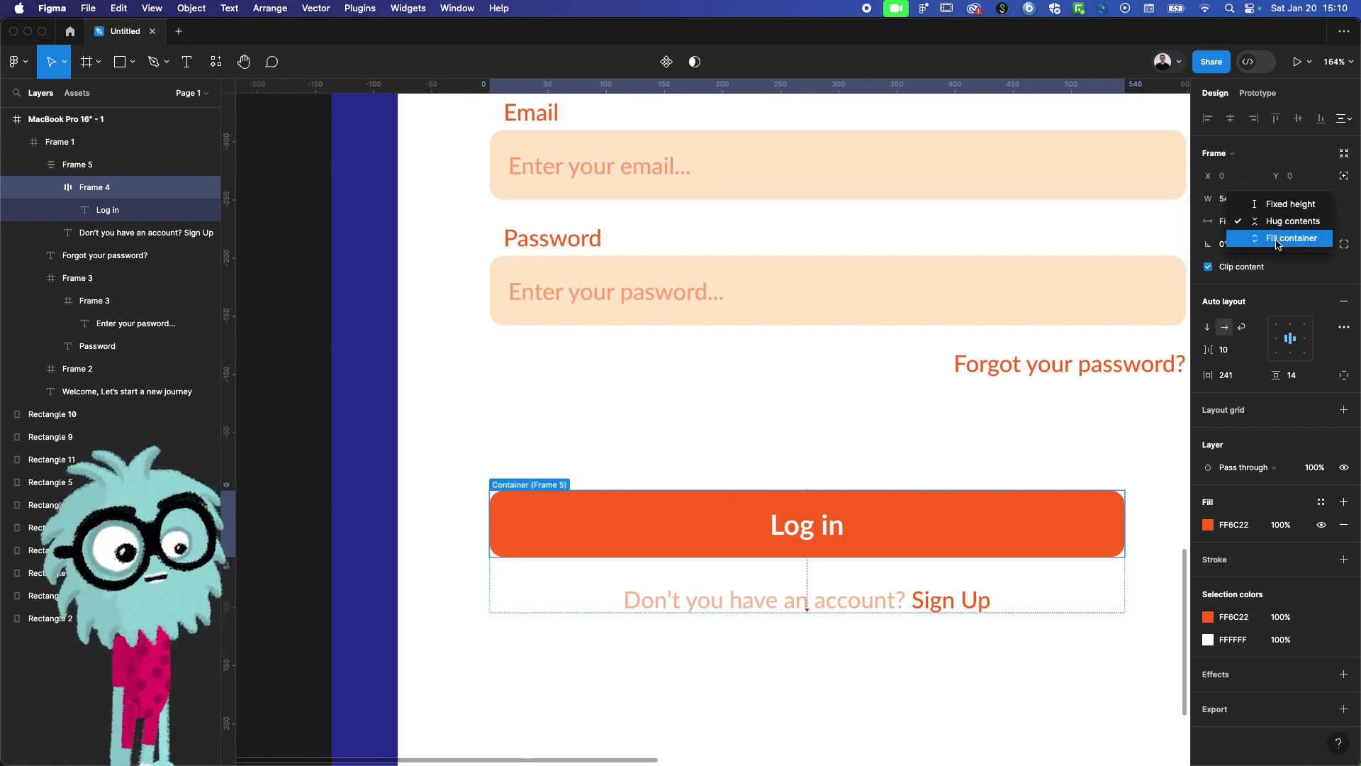
left_click(1285, 205)
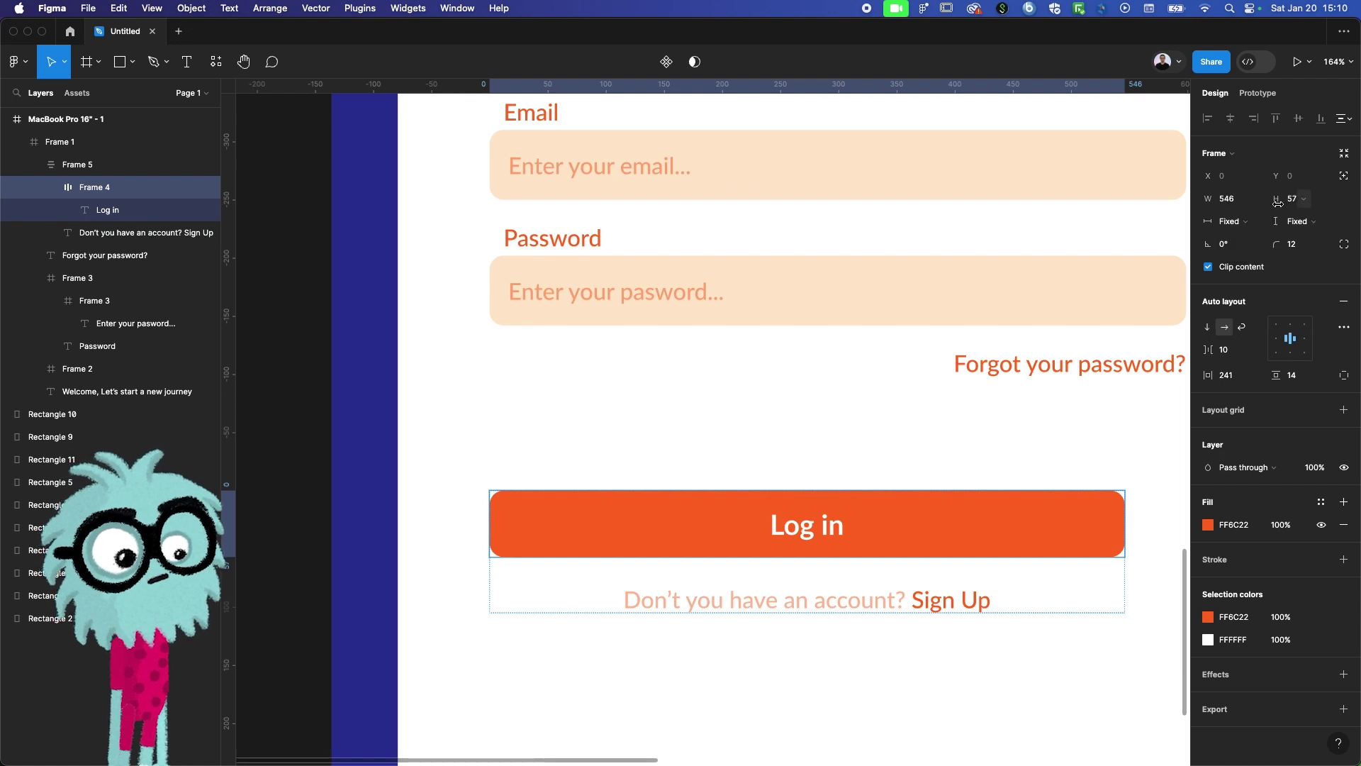
left_click(1295, 201)
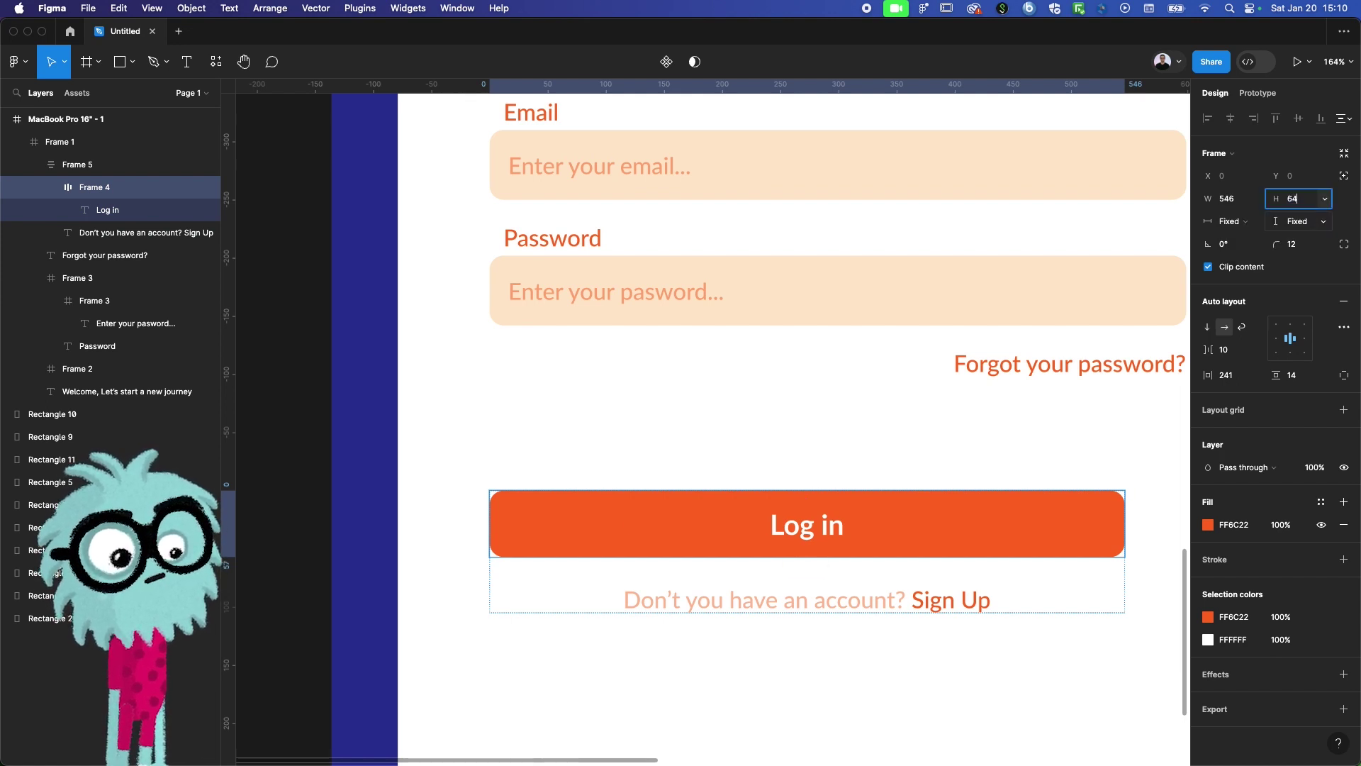
key("Return")
left_click(1228, 200)
type("599")
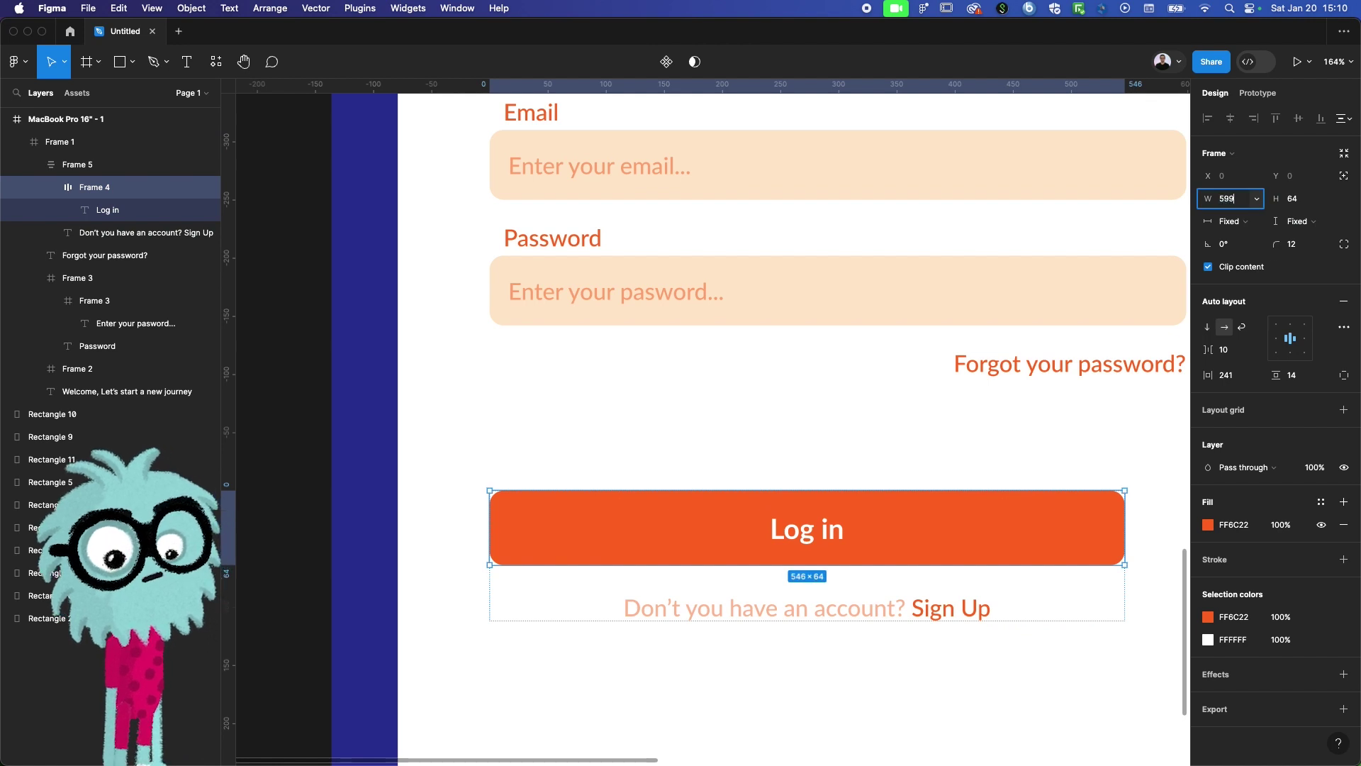
key("Return")
Set the button's horizontal and vertical padding to 0, keeping the label centred
scroll(867, 503, "down", 2)
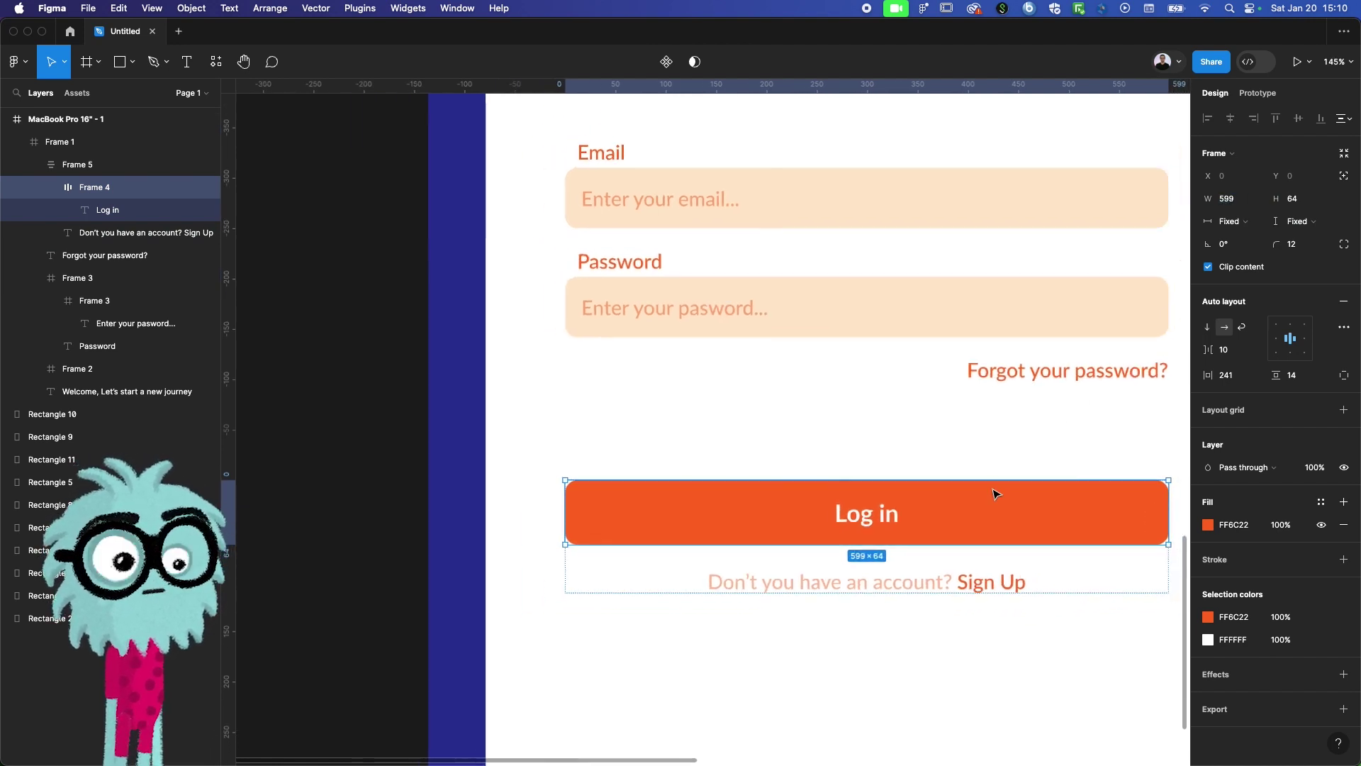
double_click(865, 503)
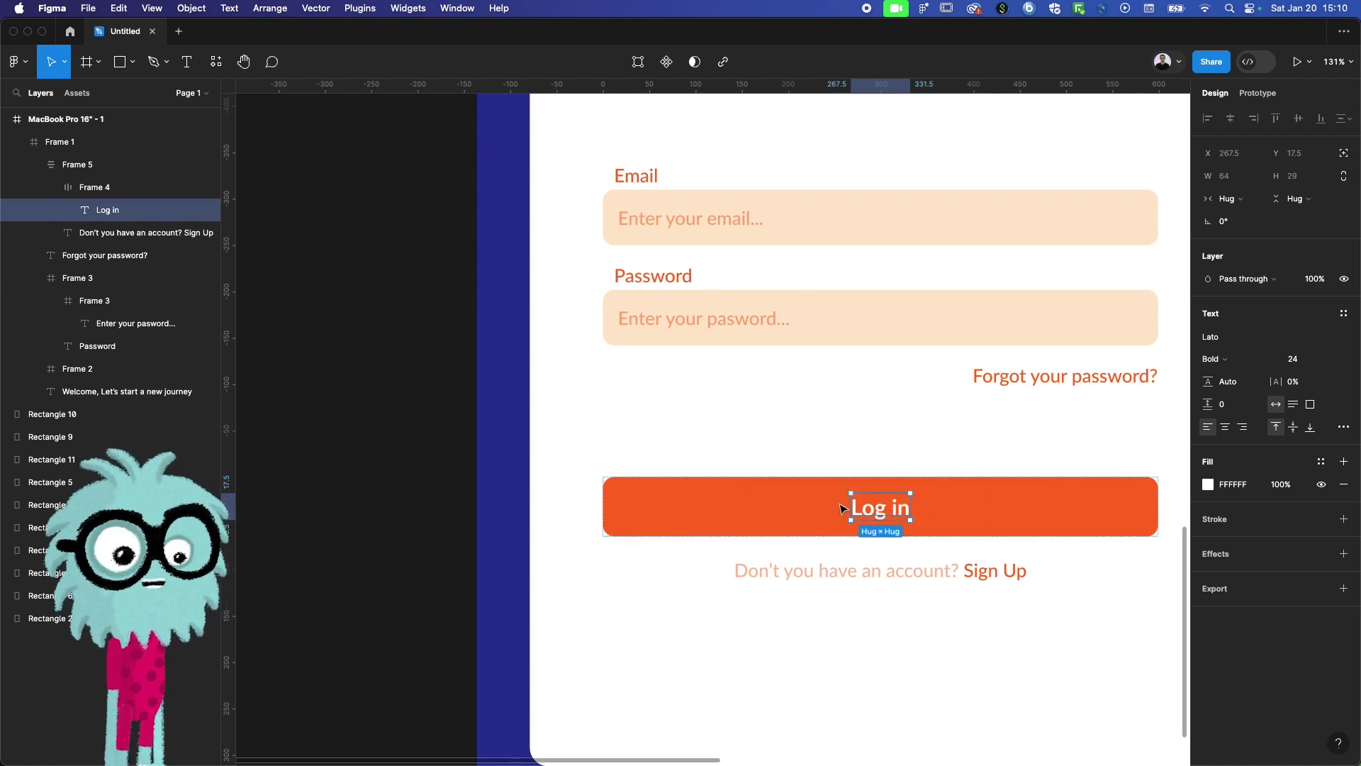
key("Escape")
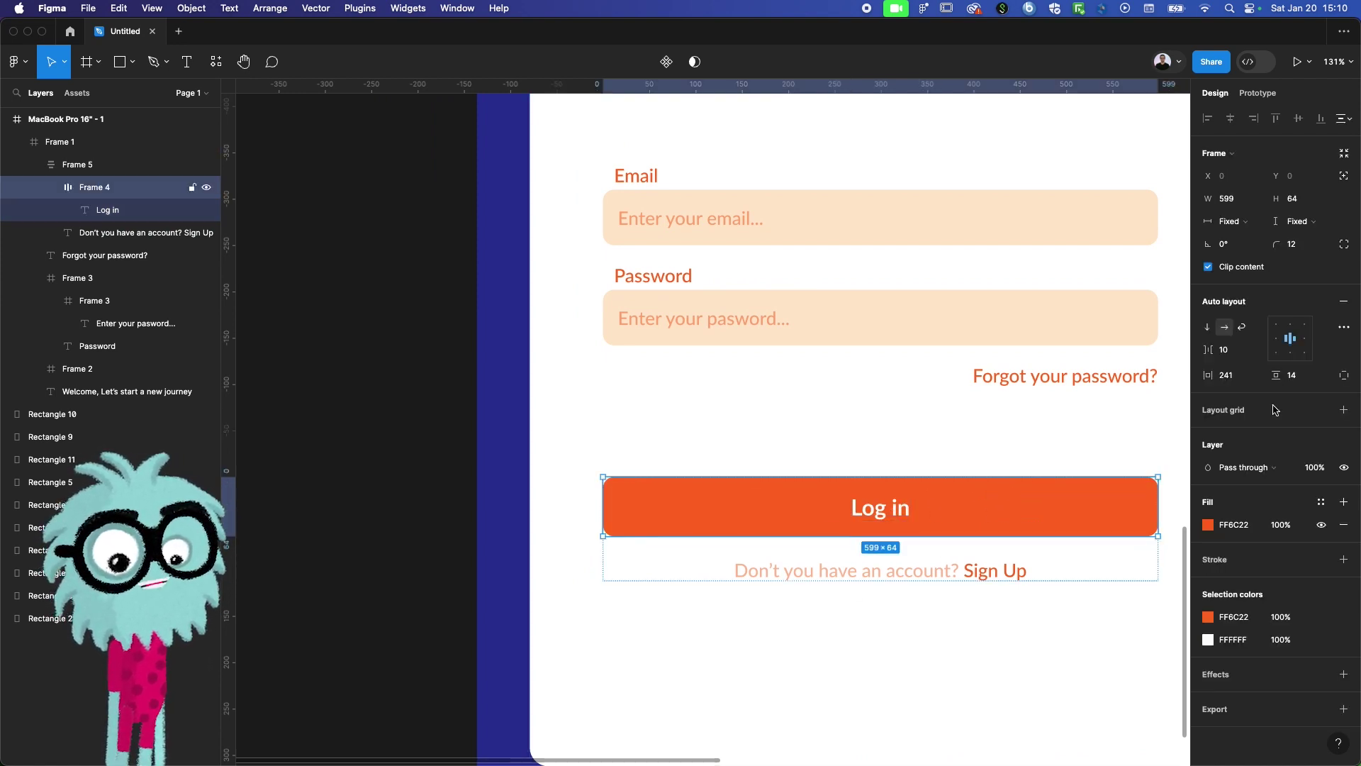
left_click(1278, 338)
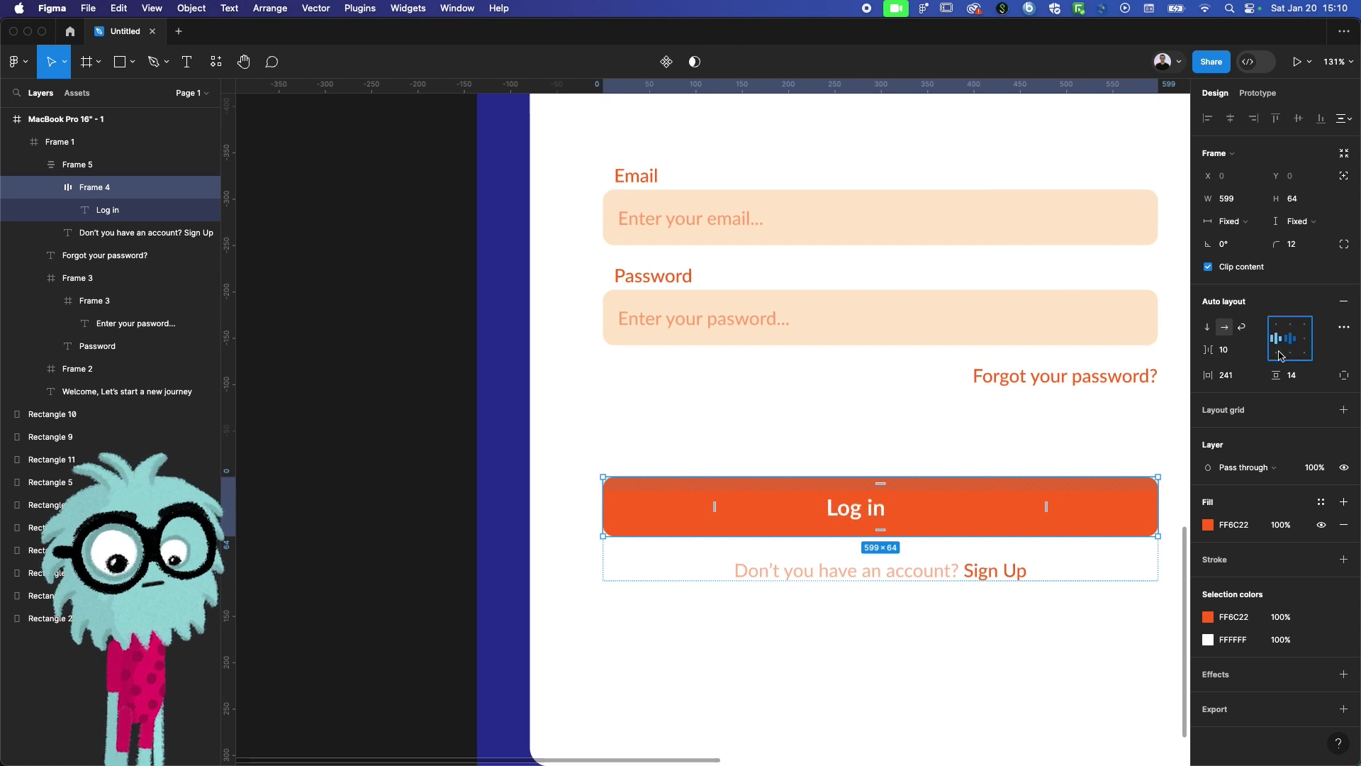
left_click(1252, 377)
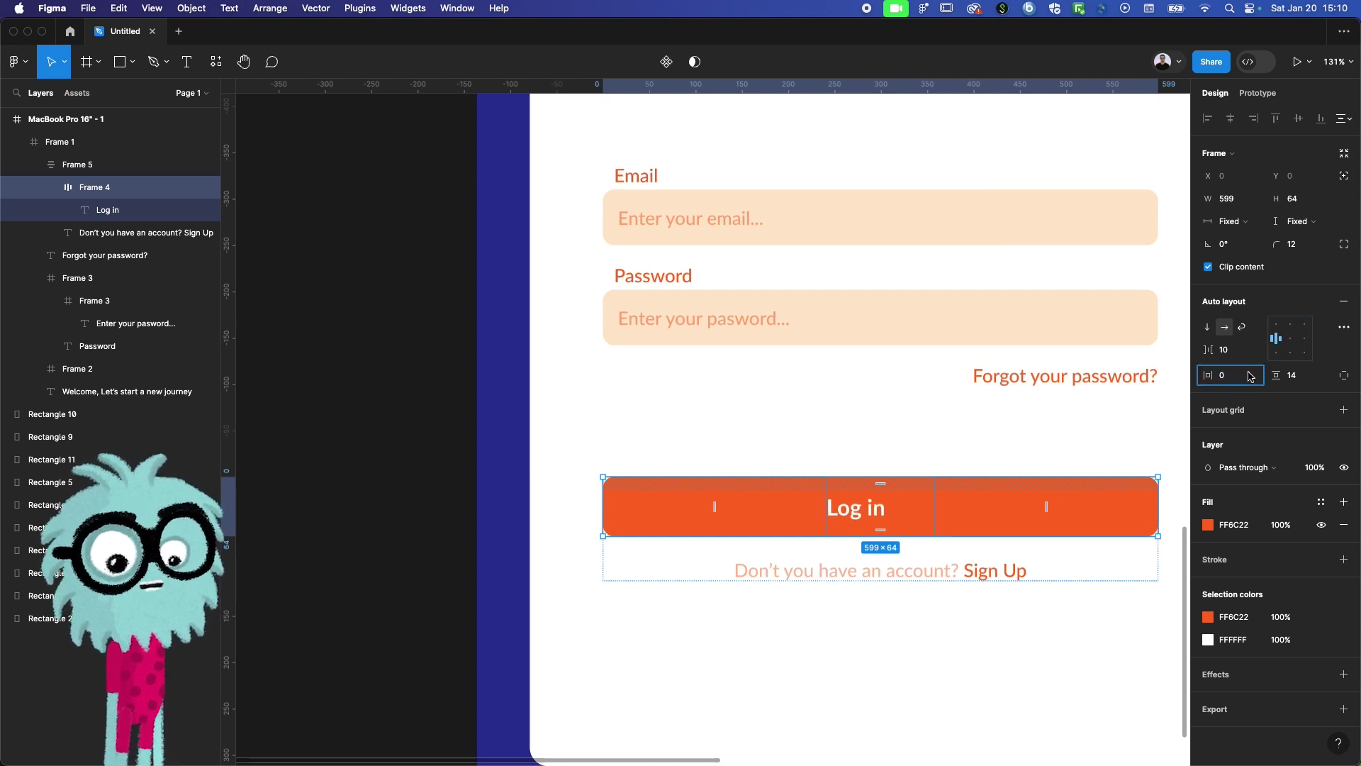
key("Return")
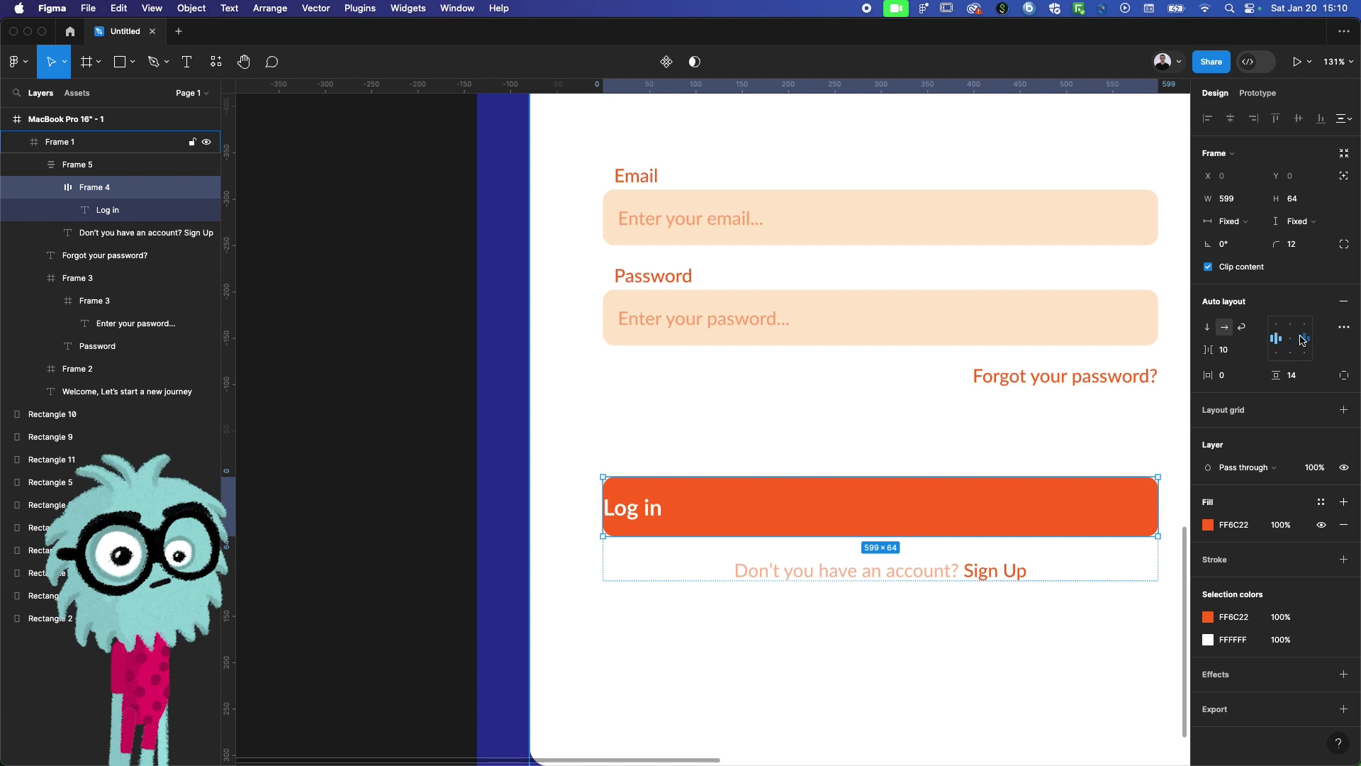
left_click(1303, 339)
left_click(1280, 324)
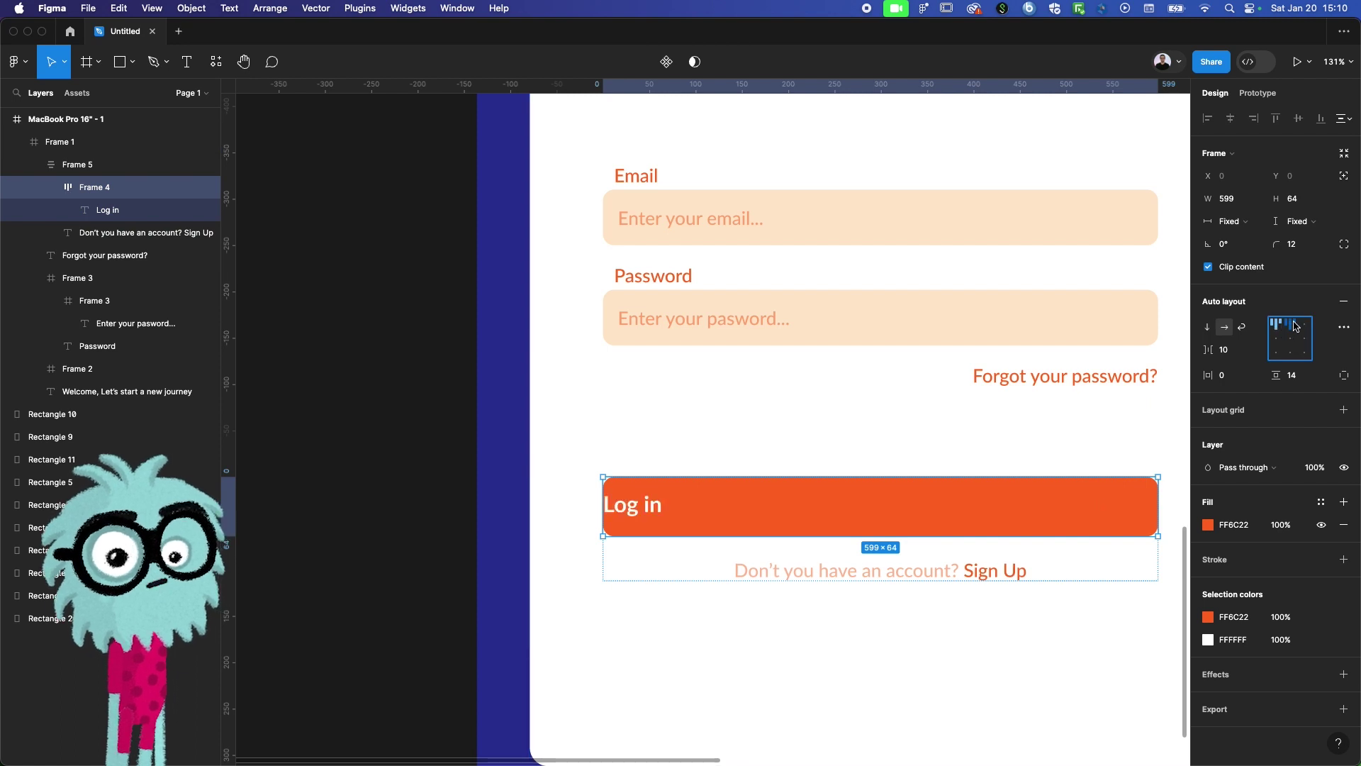
left_click(1292, 324)
left_click(1293, 339)
left_click(1294, 372)
type("0")
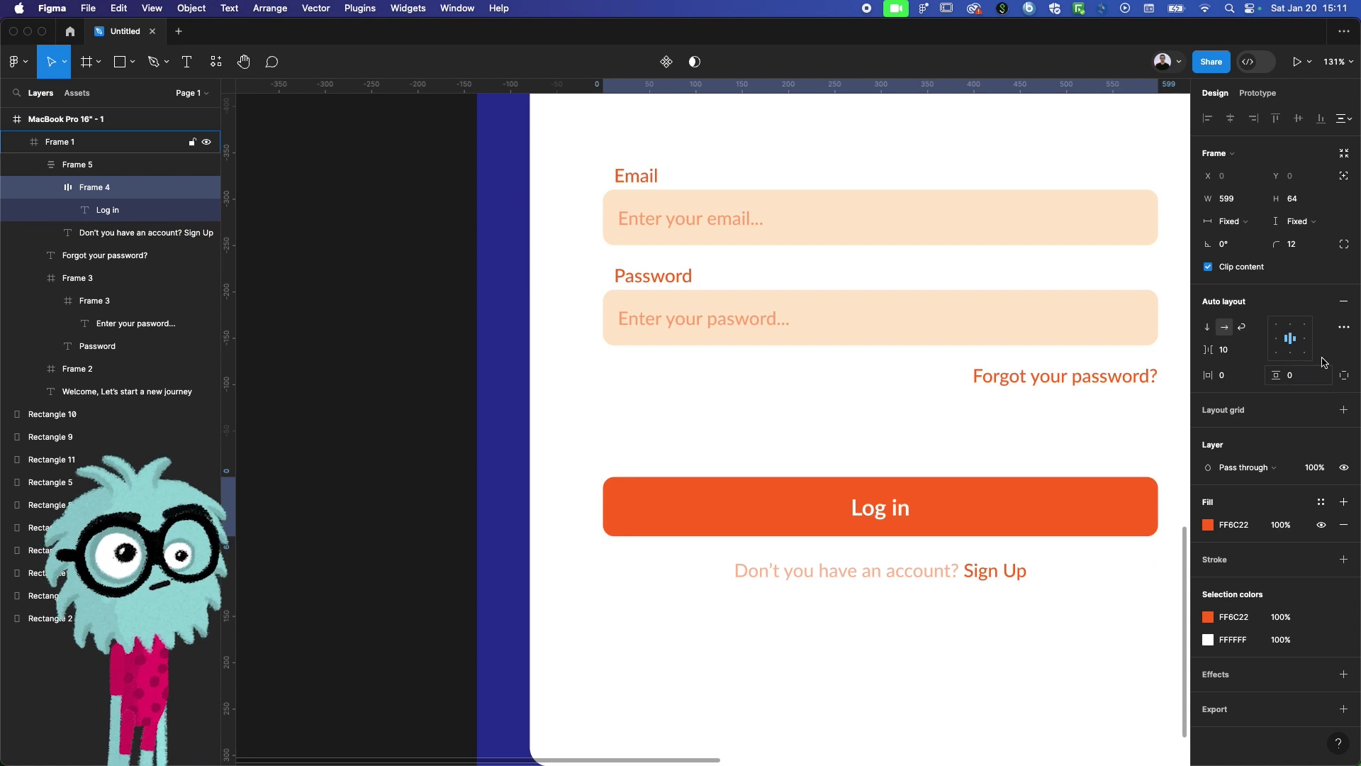
left_click(829, 624)
key("shift+0")
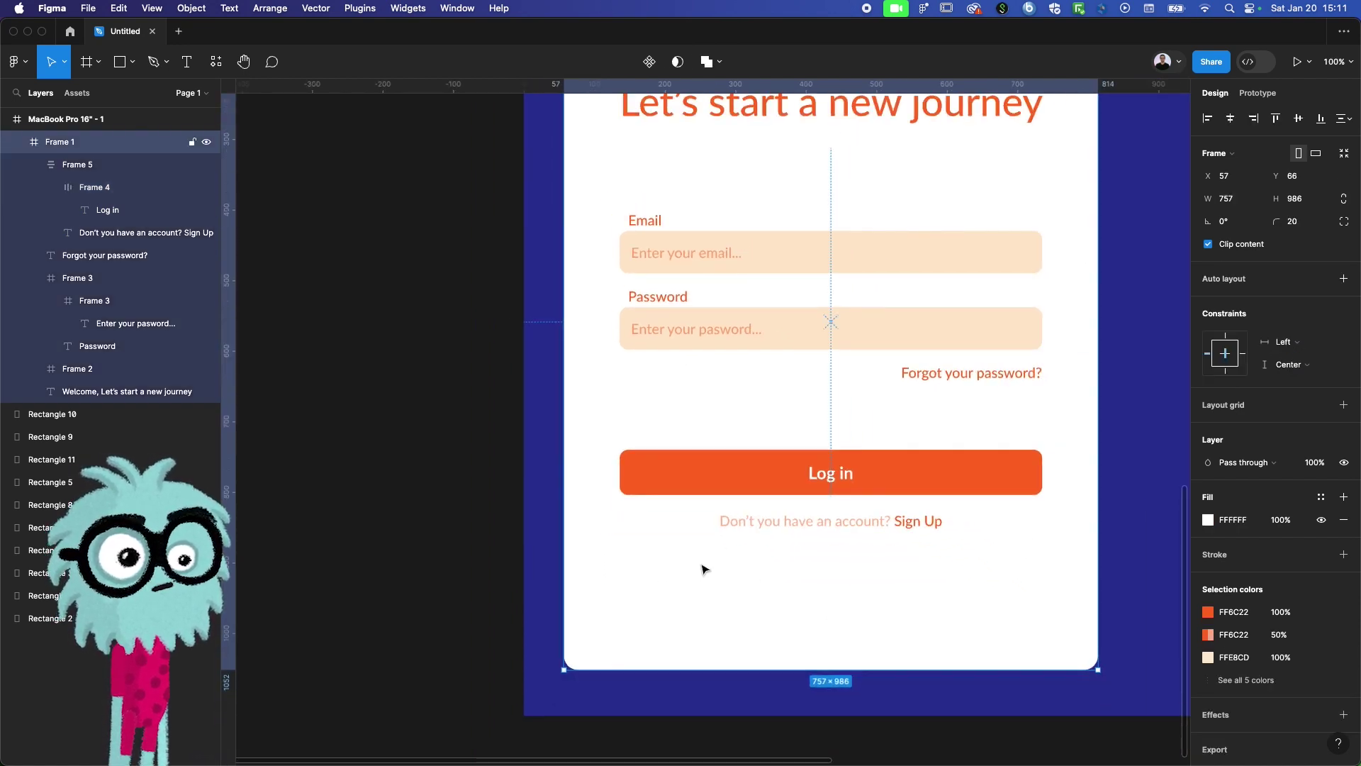
scroll(702, 570, "down", 5)
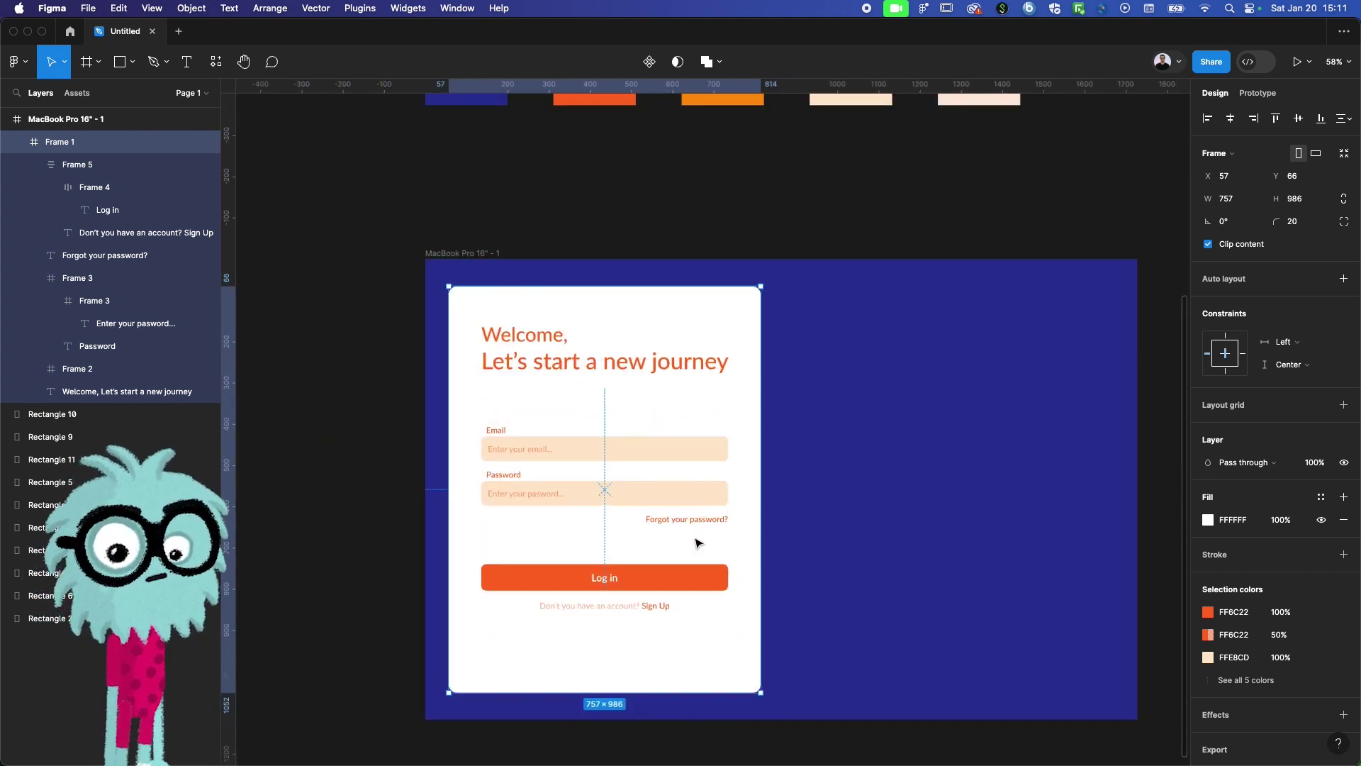
scroll(697, 543, "down", 2)
scroll(697, 543, "right", 2)
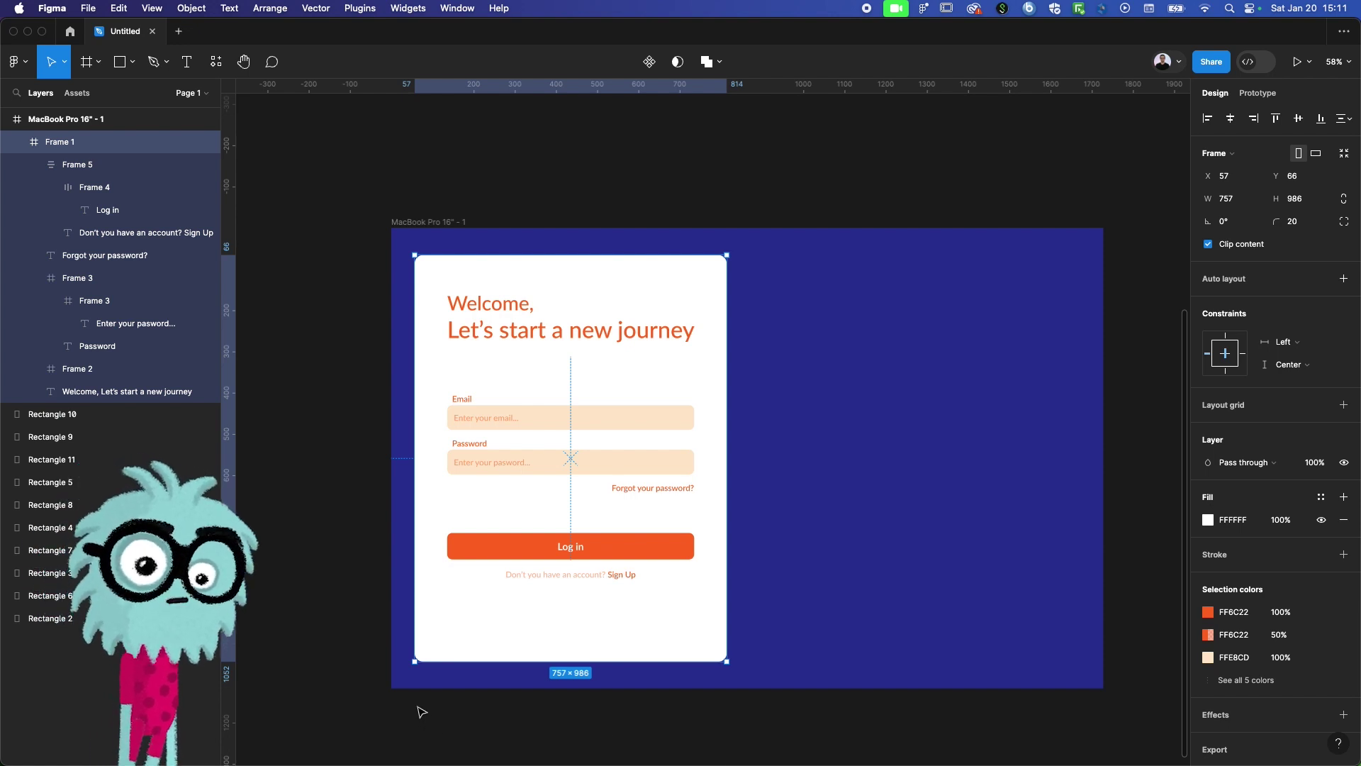
left_click(351, 201)
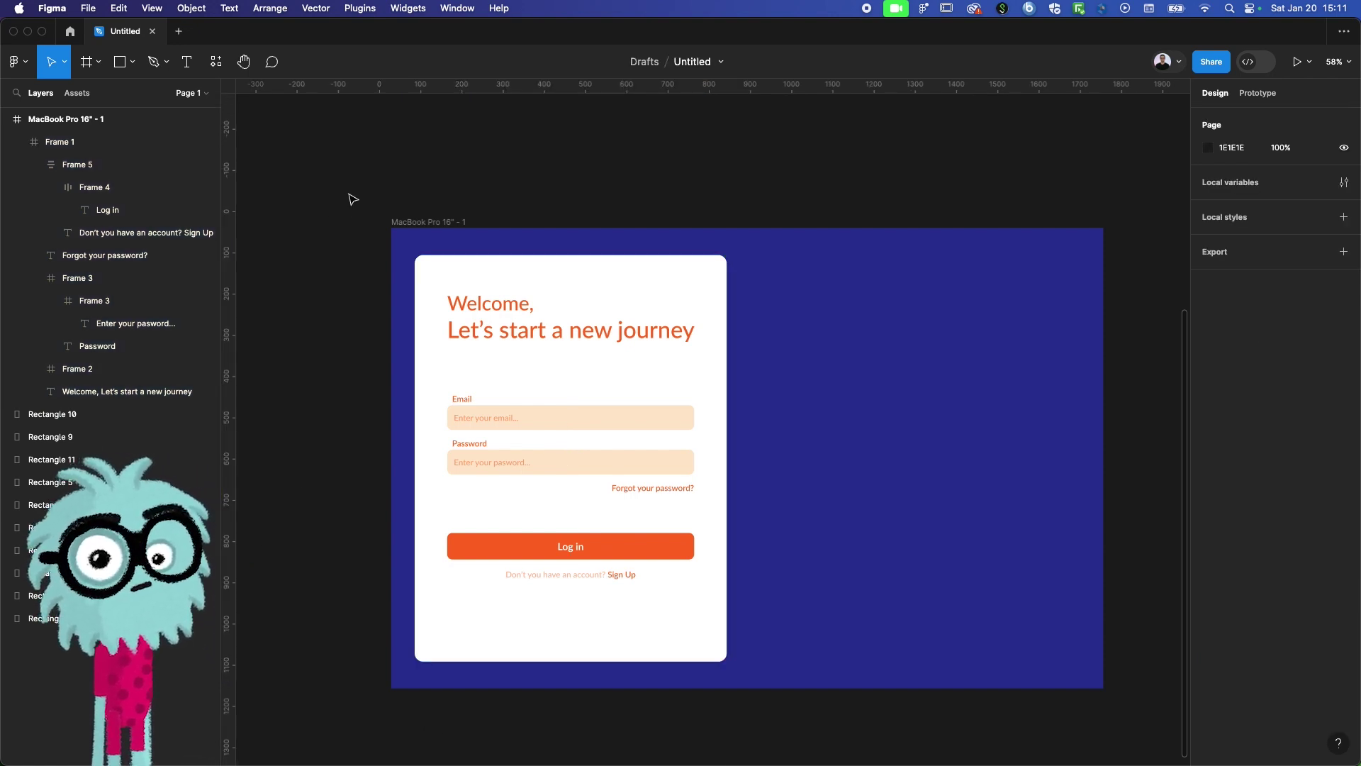
scroll(502, 301, "down", 5)
scroll(482, 212, "up", 3)
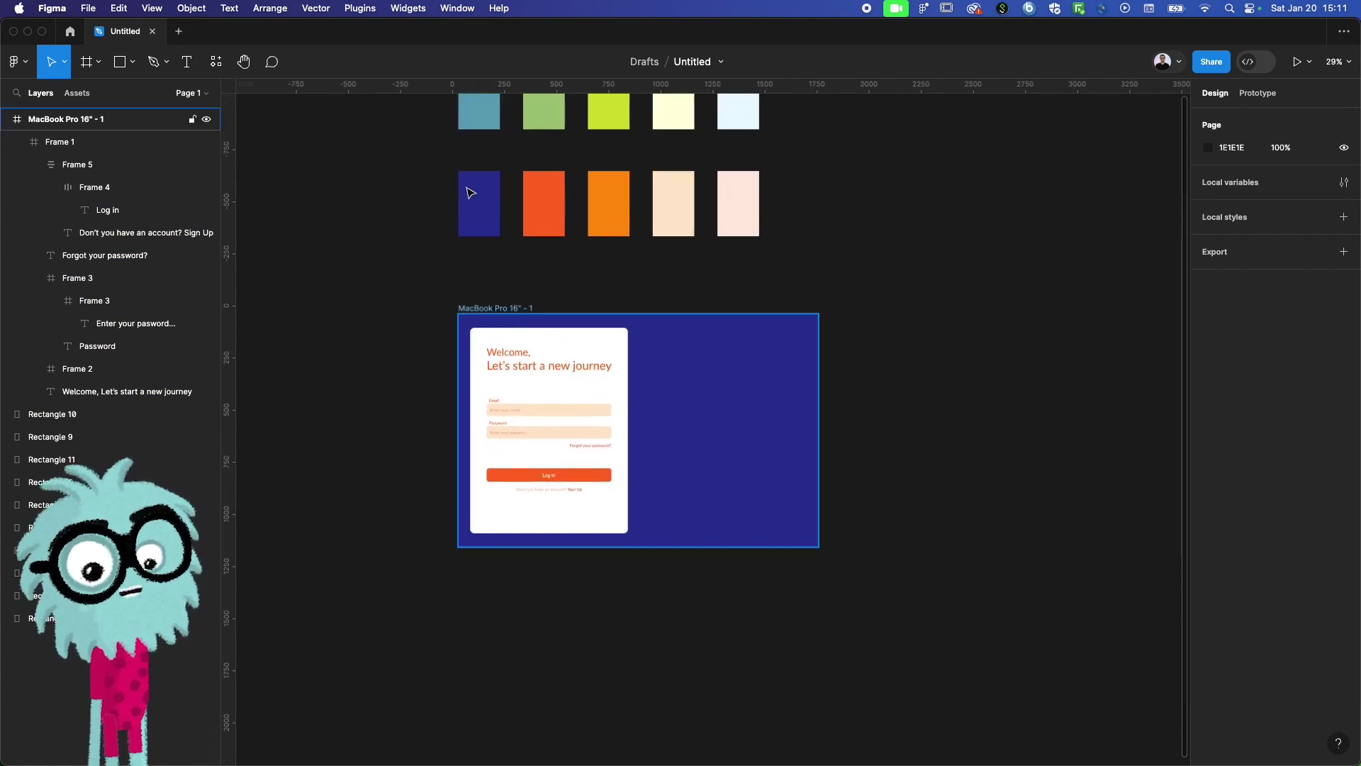
Recolour the MacBook frame's orange FF6C22 and 50% orange to green A2C579
left_click(487, 374)
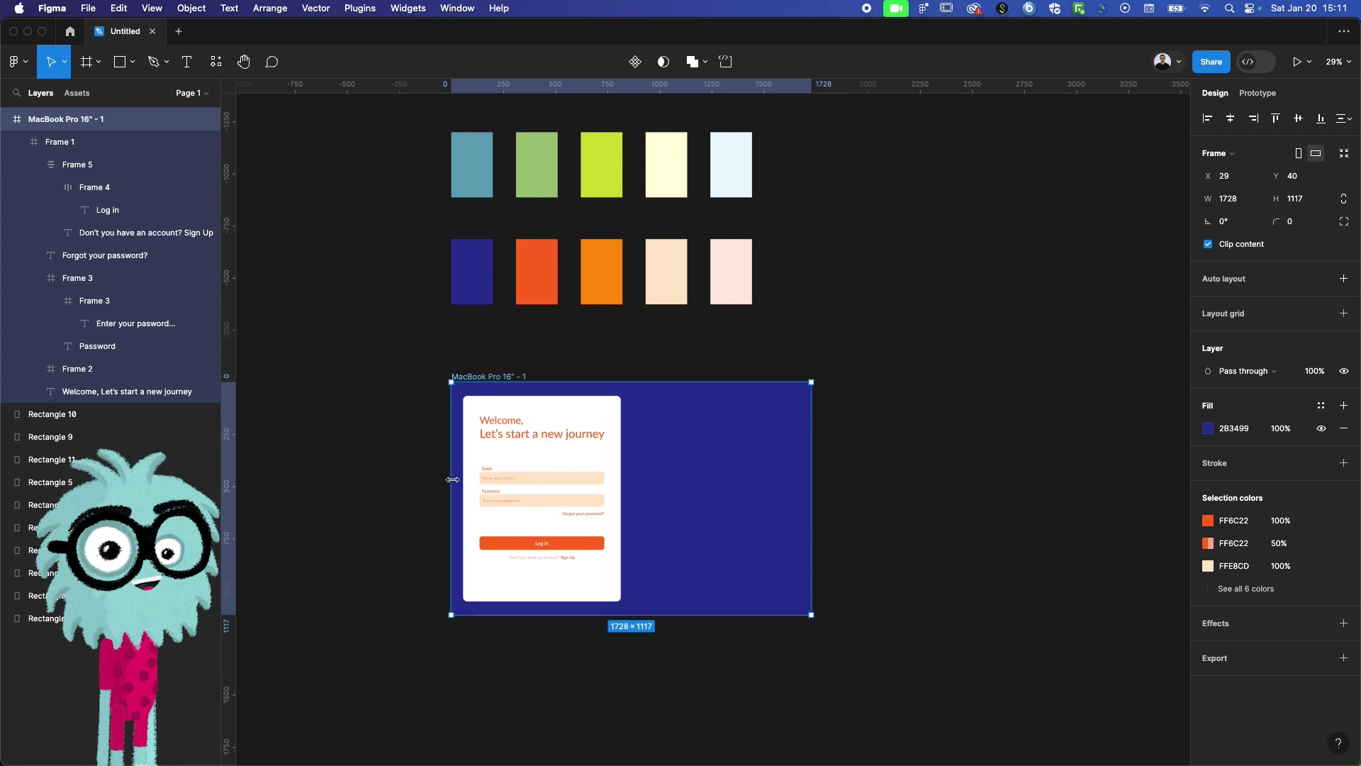
left_click_drag(419, 353, 1032, 661)
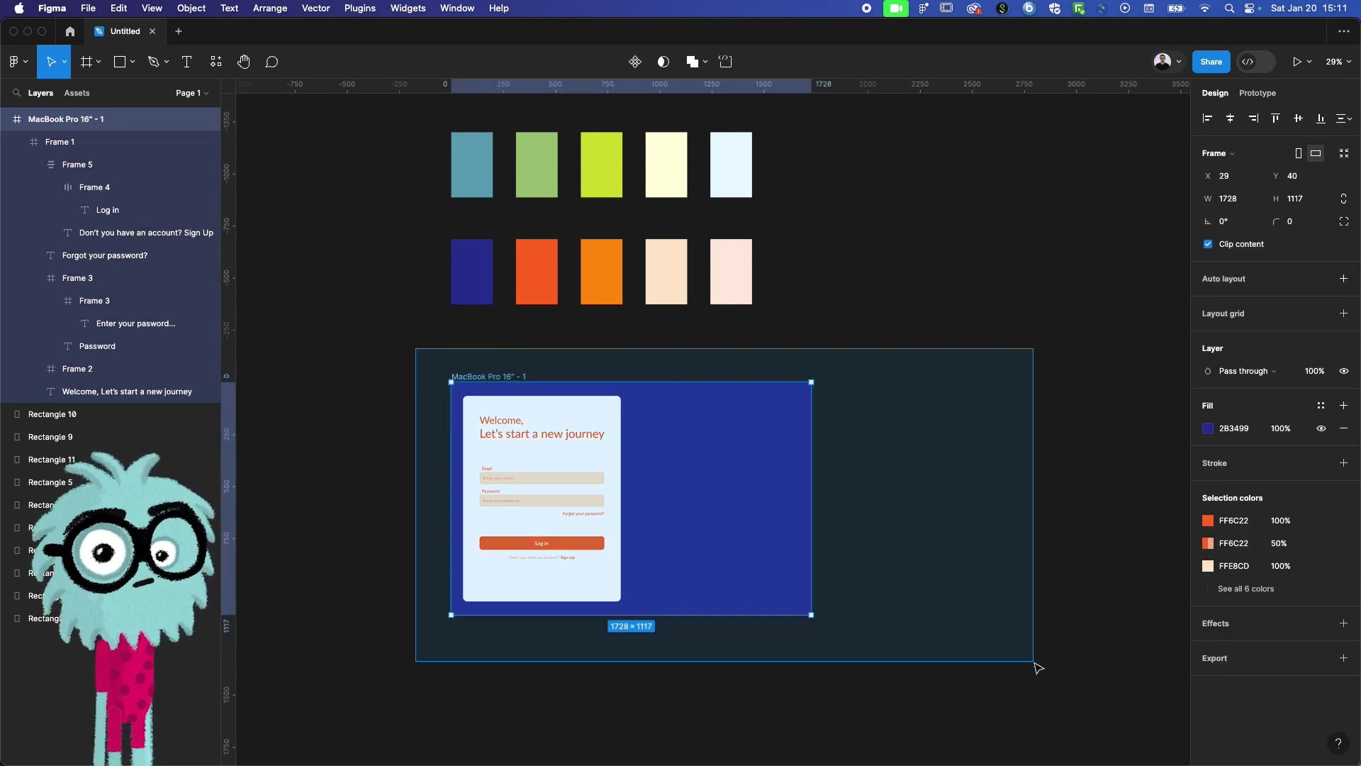
left_click(454, 359)
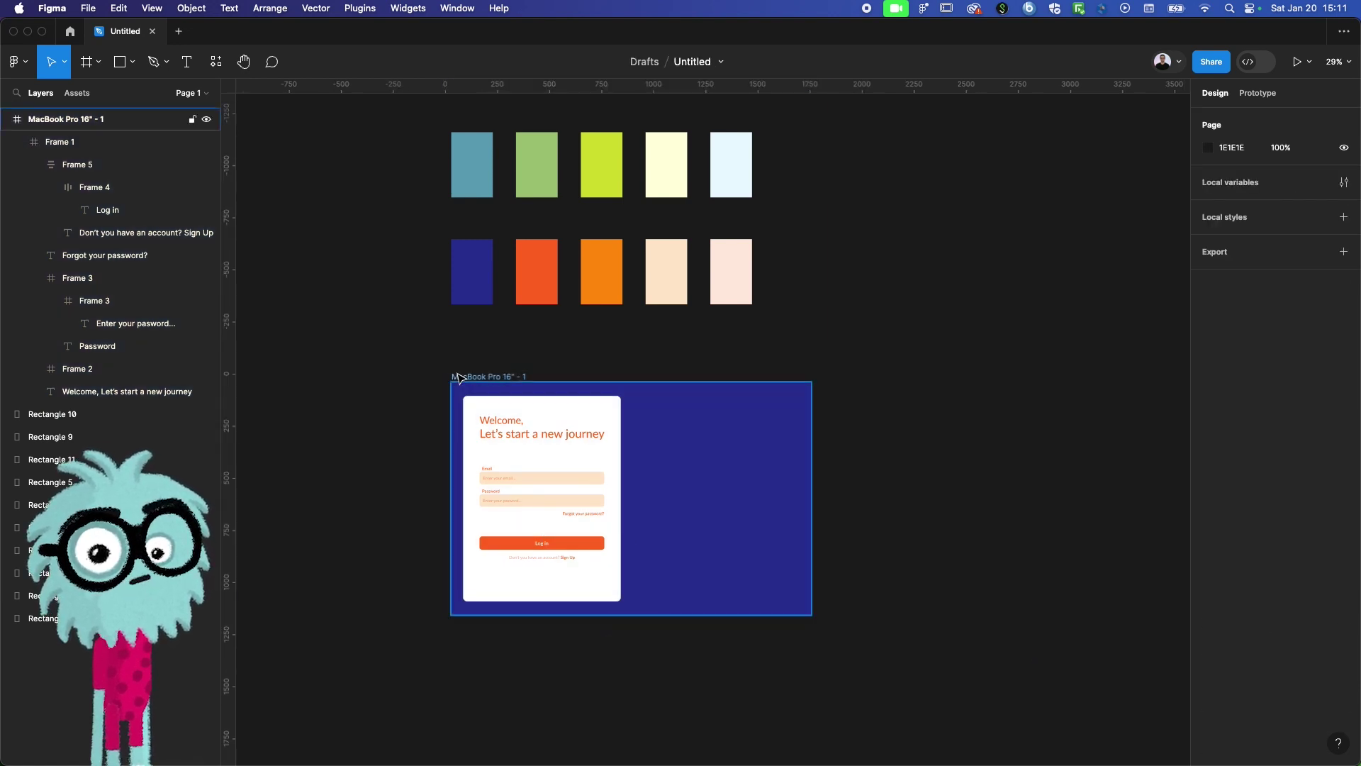
left_click(459, 377)
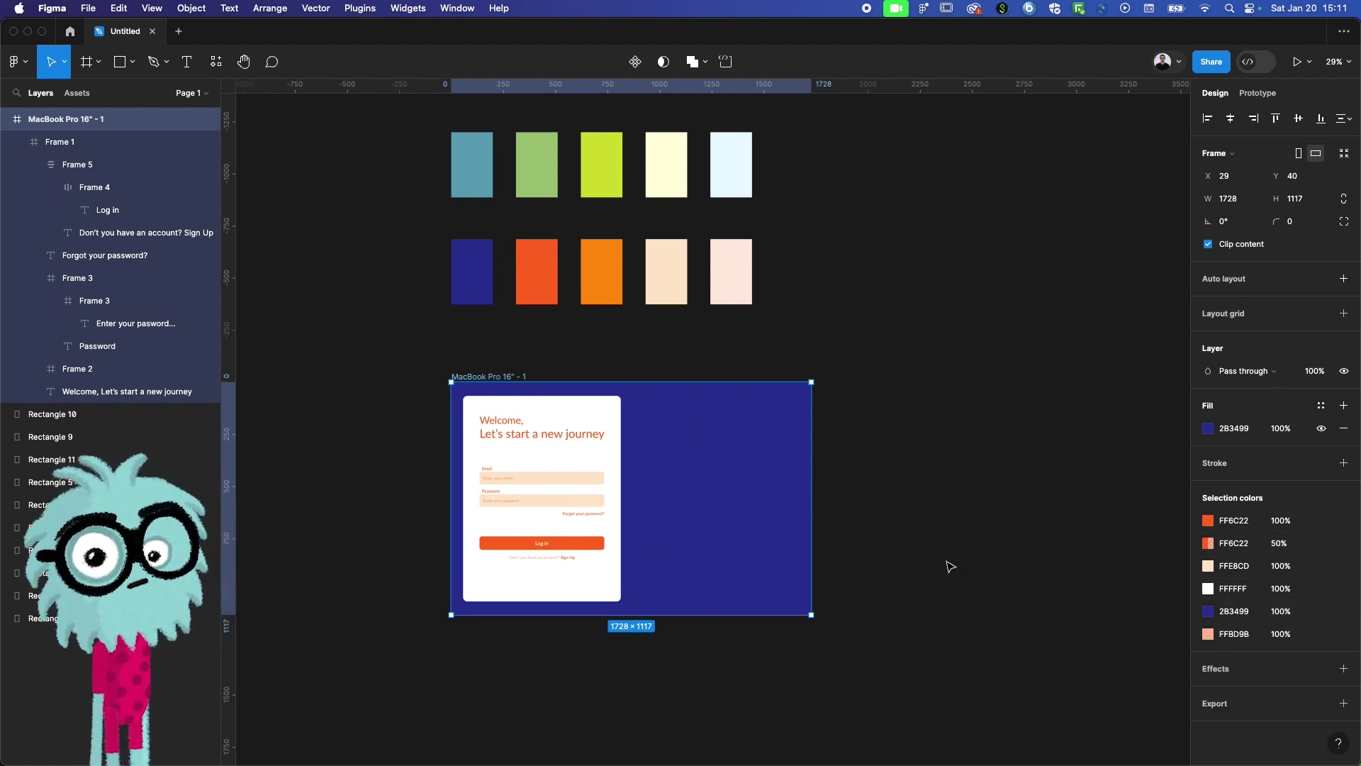
left_click(1209, 521)
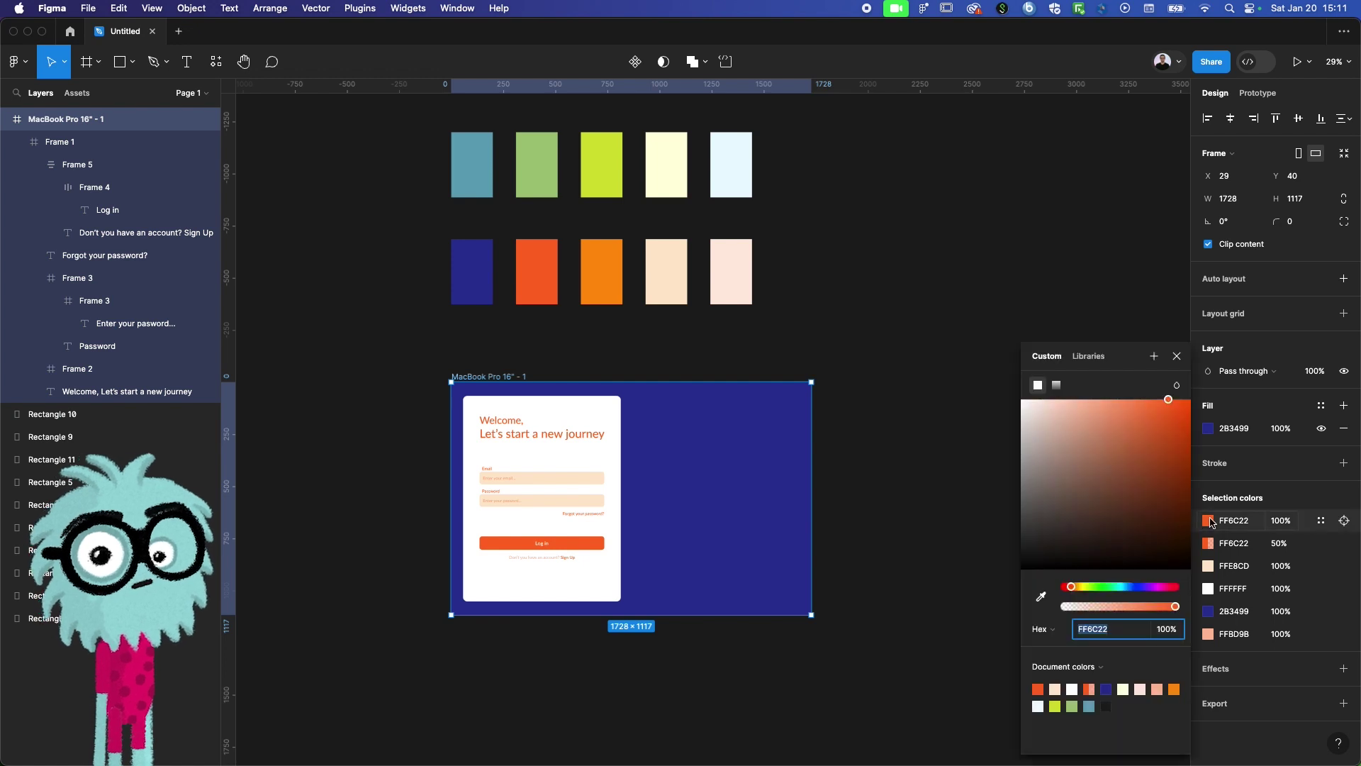
left_click(1075, 706)
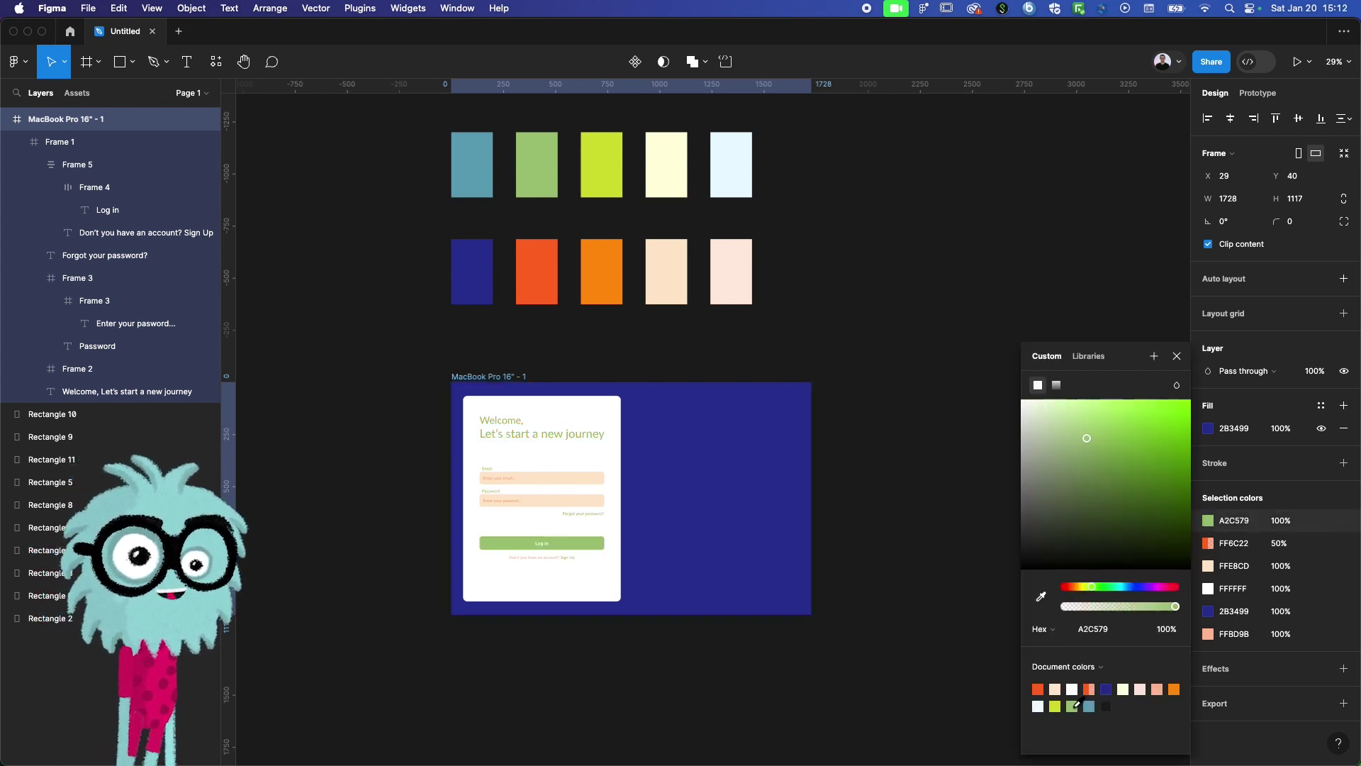
left_click(1210, 545)
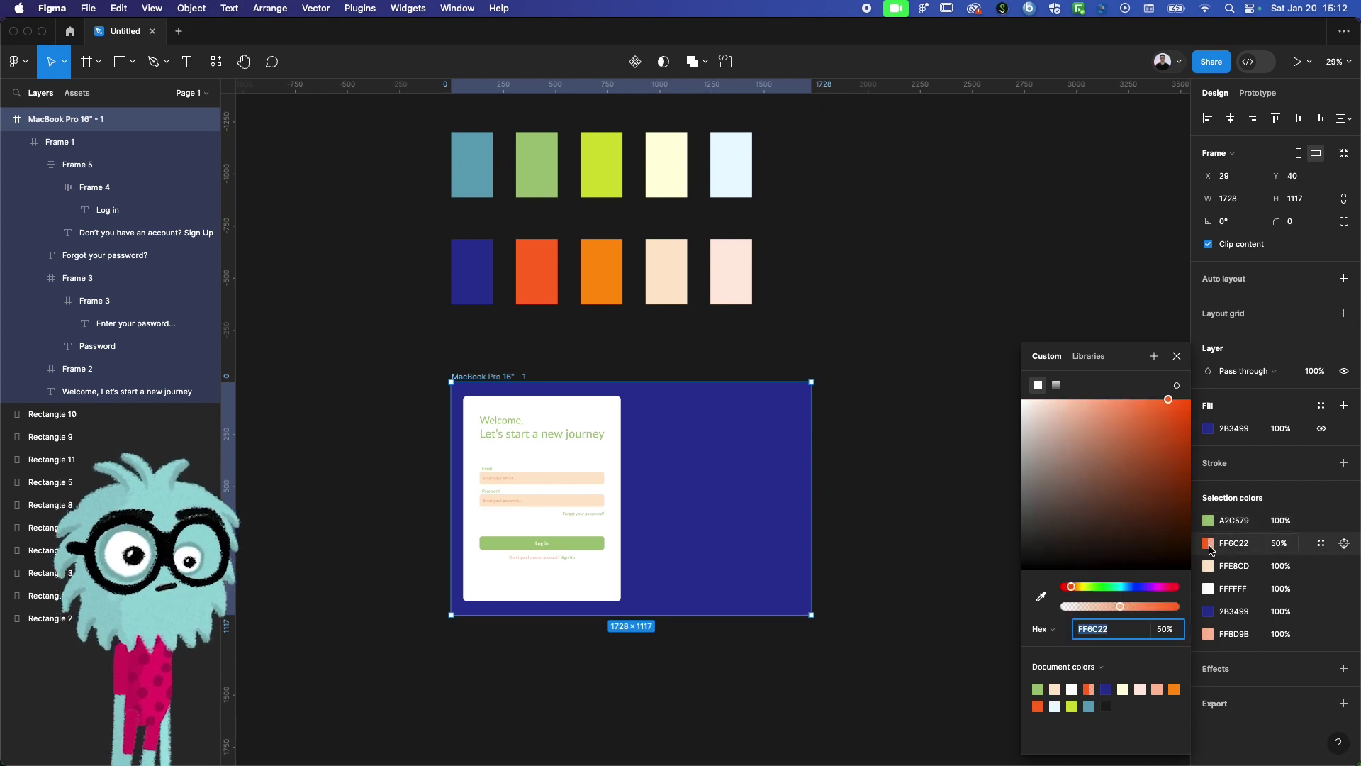
left_click(1040, 688)
left_click_drag(1079, 442, 1066, 402)
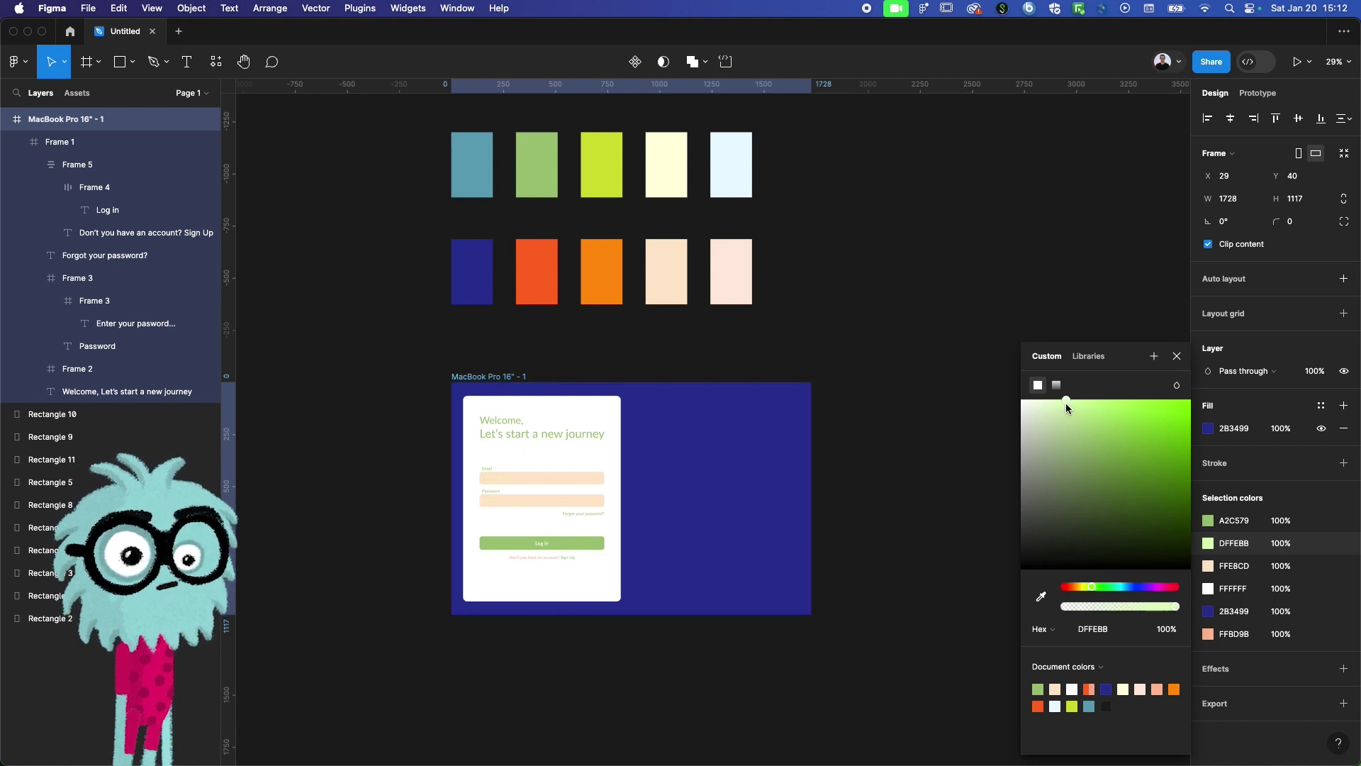
Try pale yellow FFFFDD fields and pale green DFFEBB link text, then undo the field changes
left_click(1209, 566)
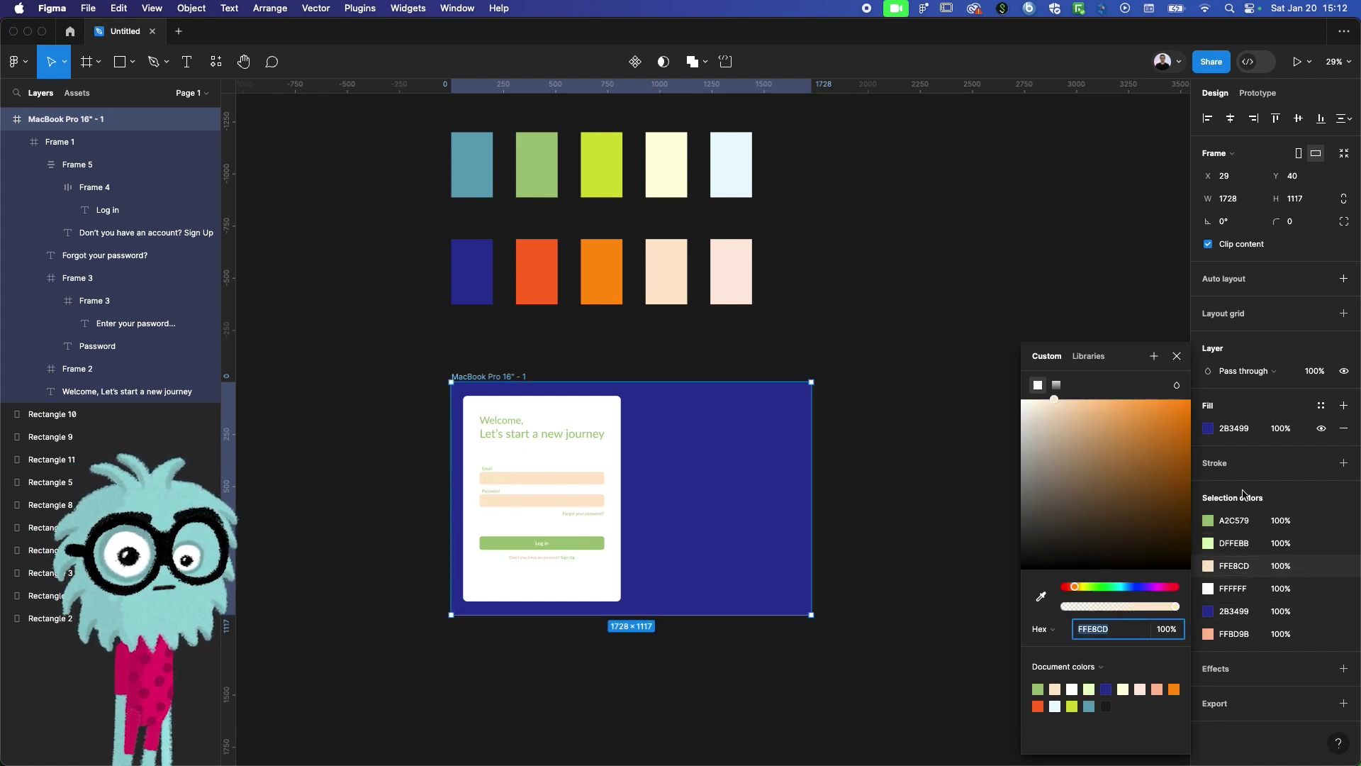
left_click(1124, 689)
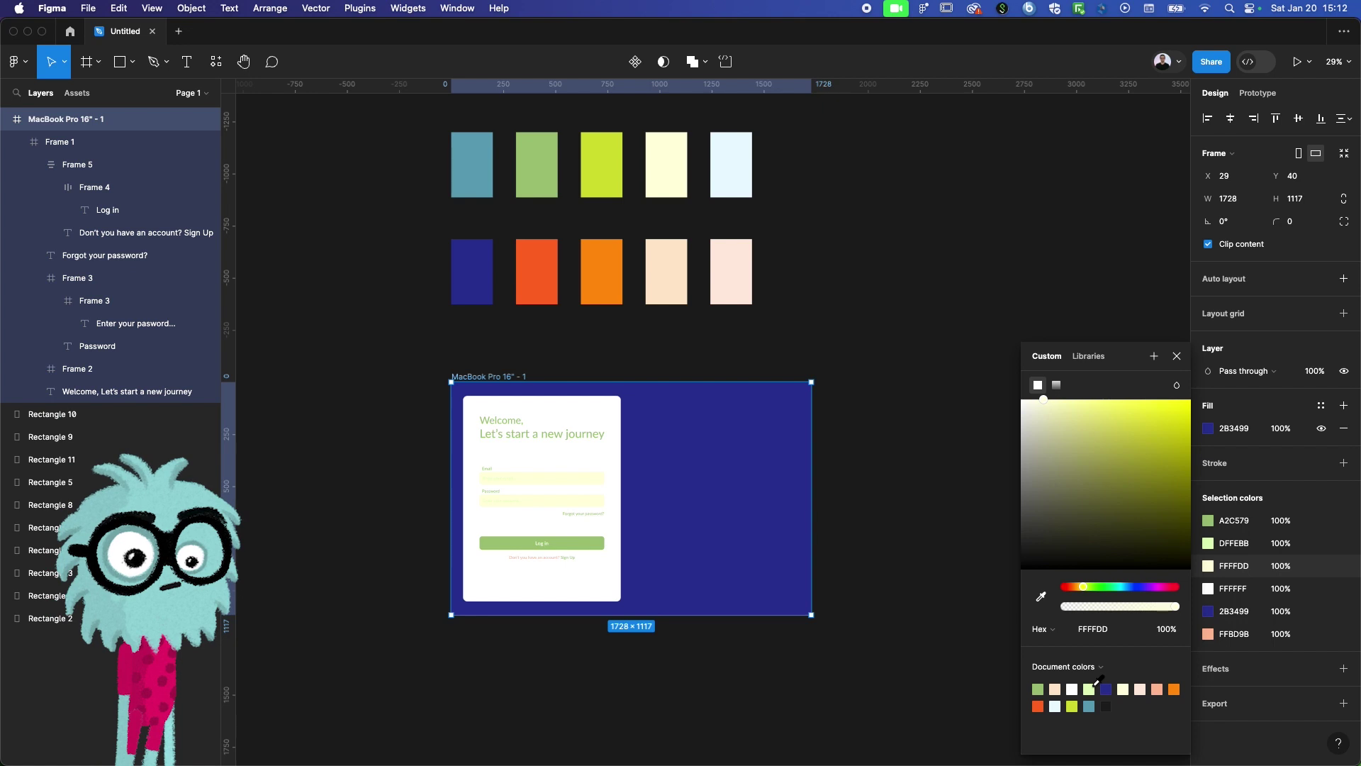
left_click(1089, 689)
left_click(1123, 689)
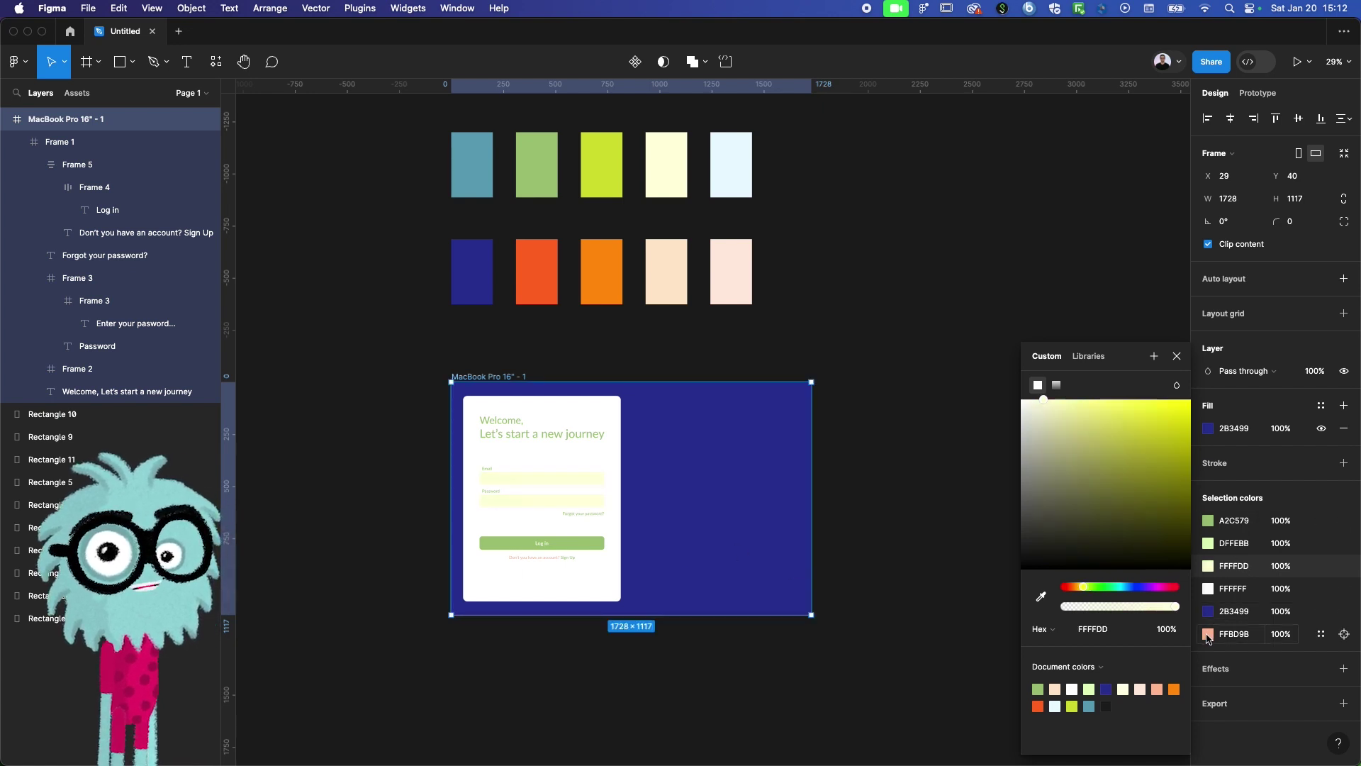
left_click(1208, 634)
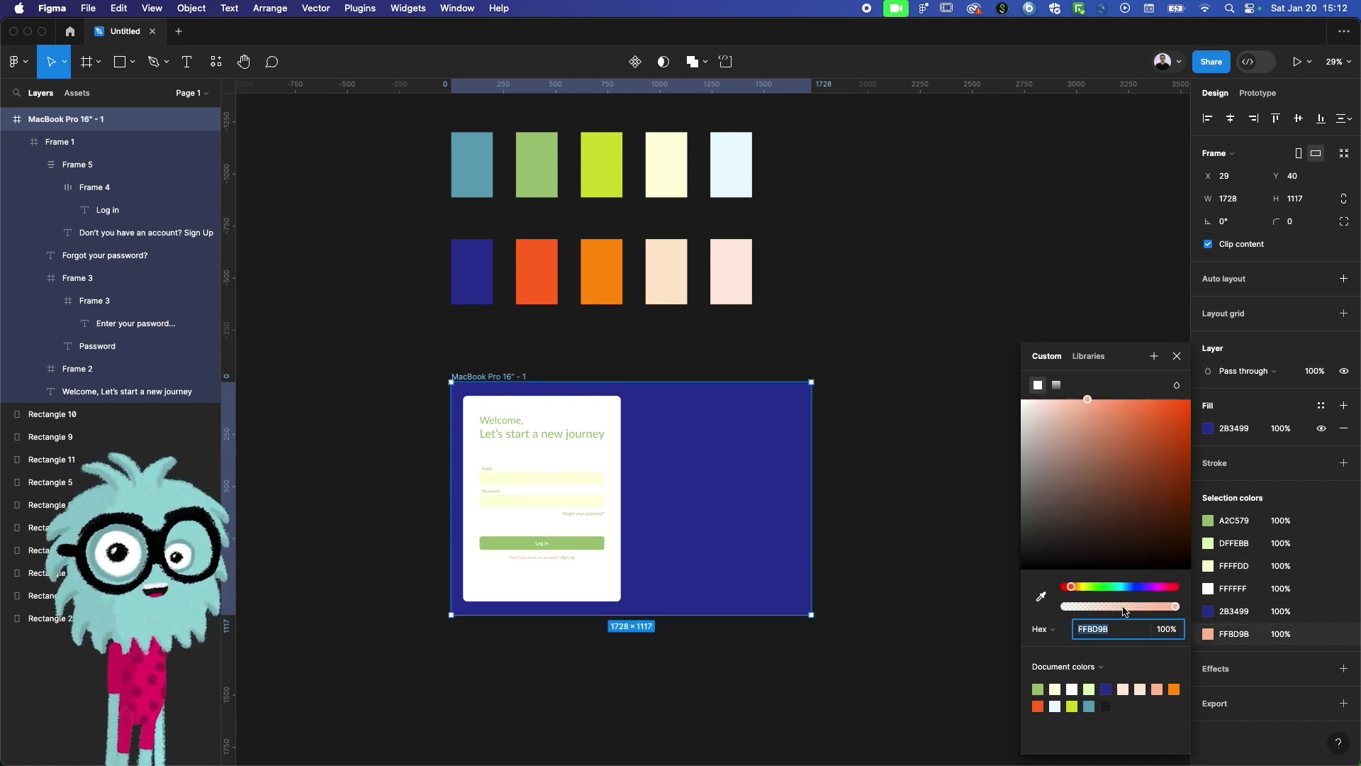
left_click(1089, 689)
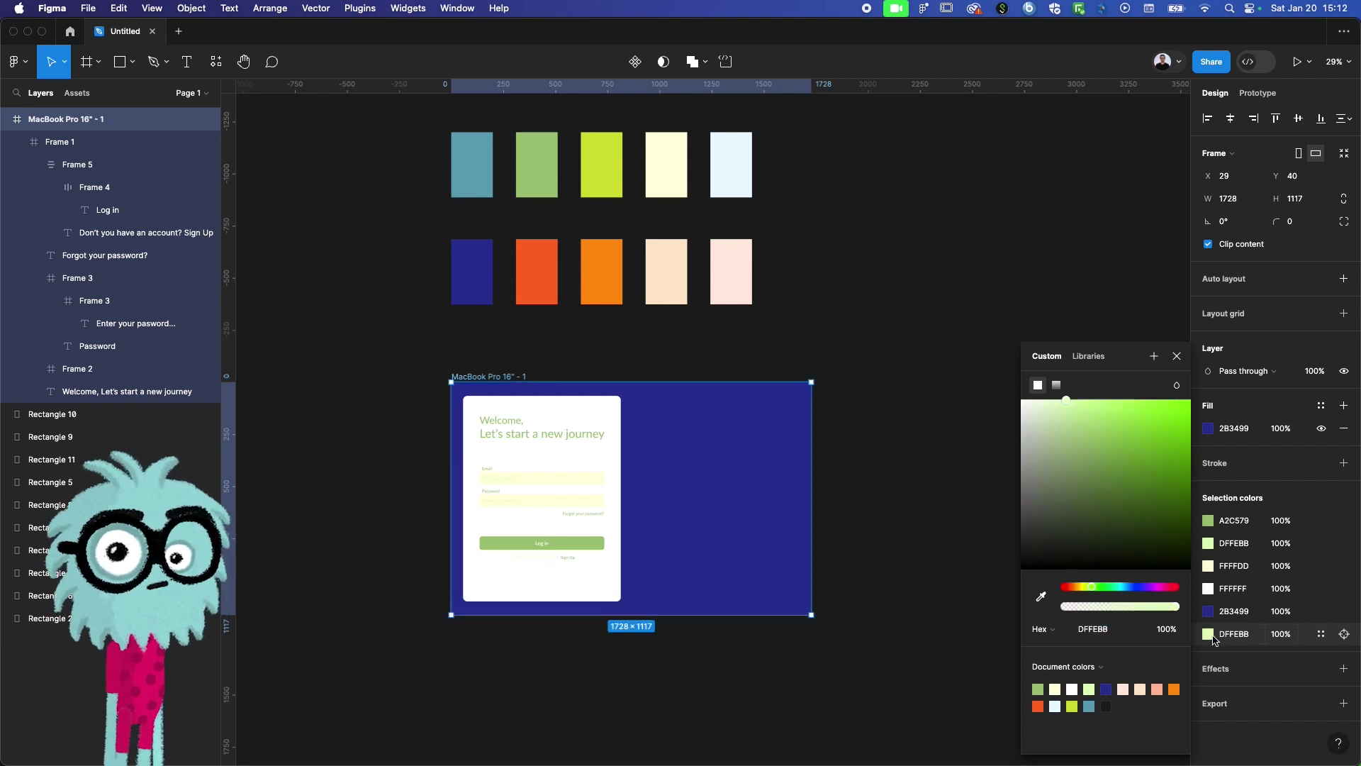
left_click(1271, 636)
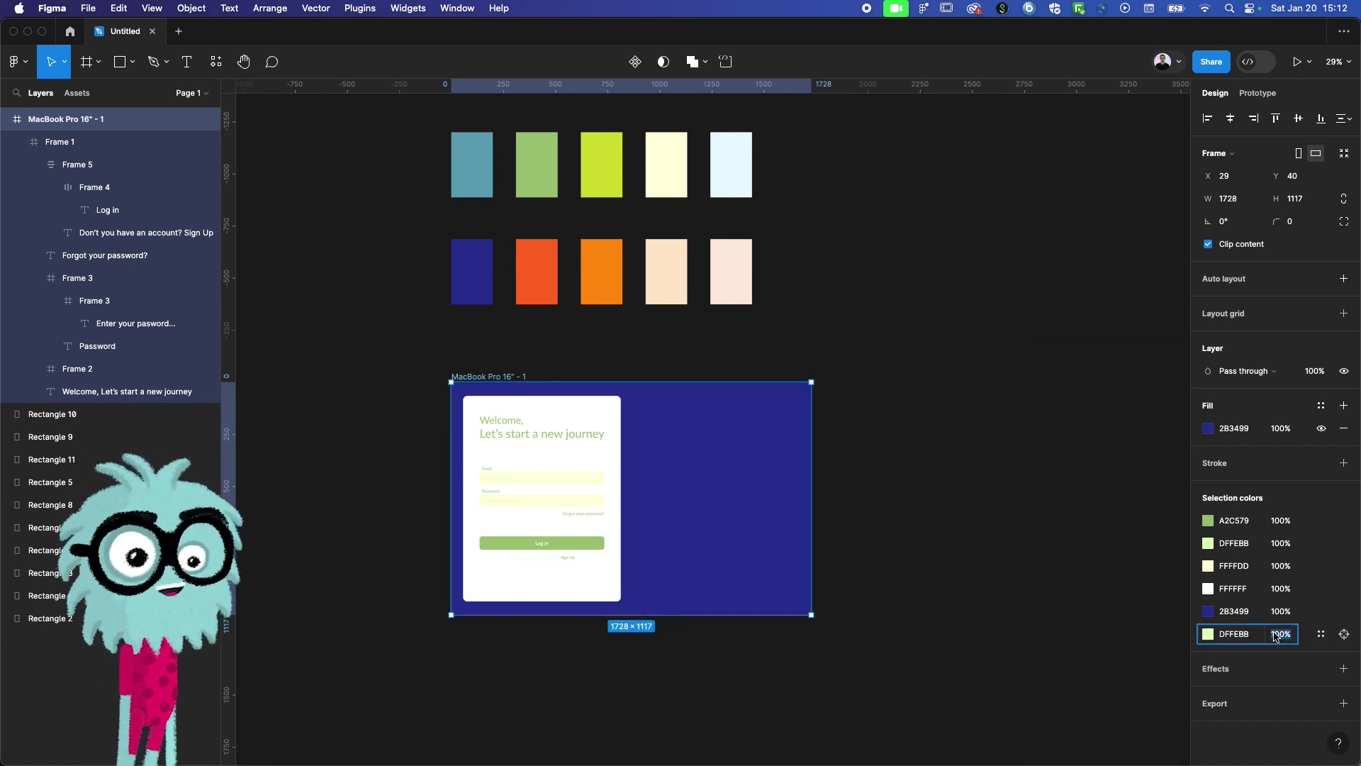
key("Escape")
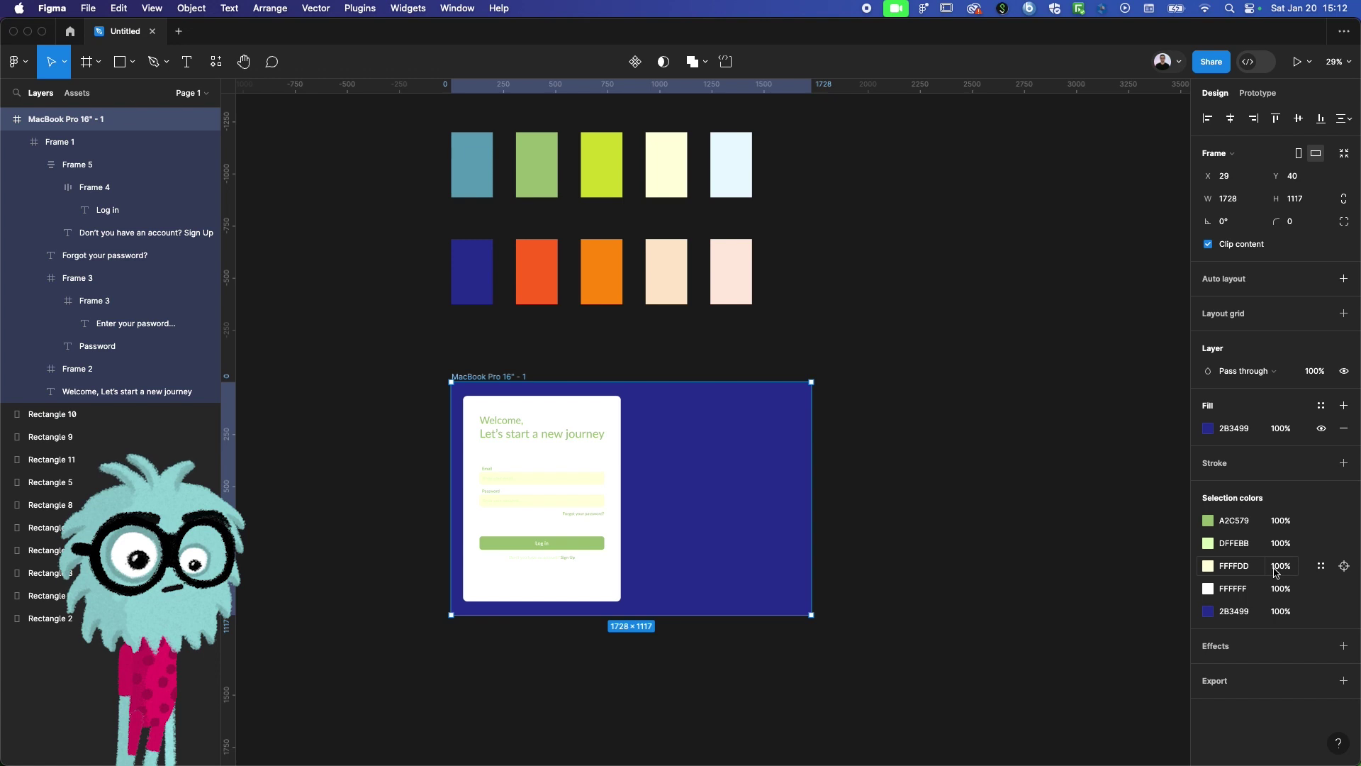
key("ctrl+z")
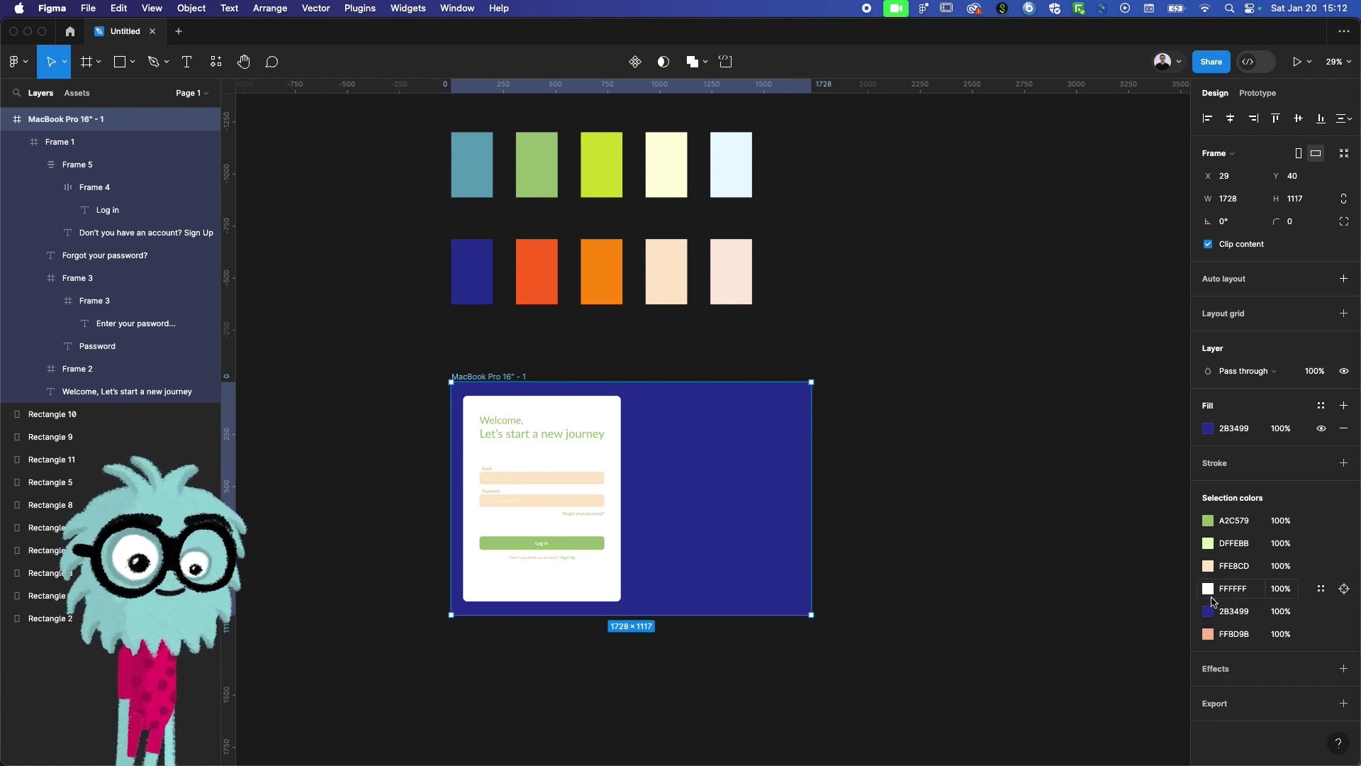
left_click(1208, 611)
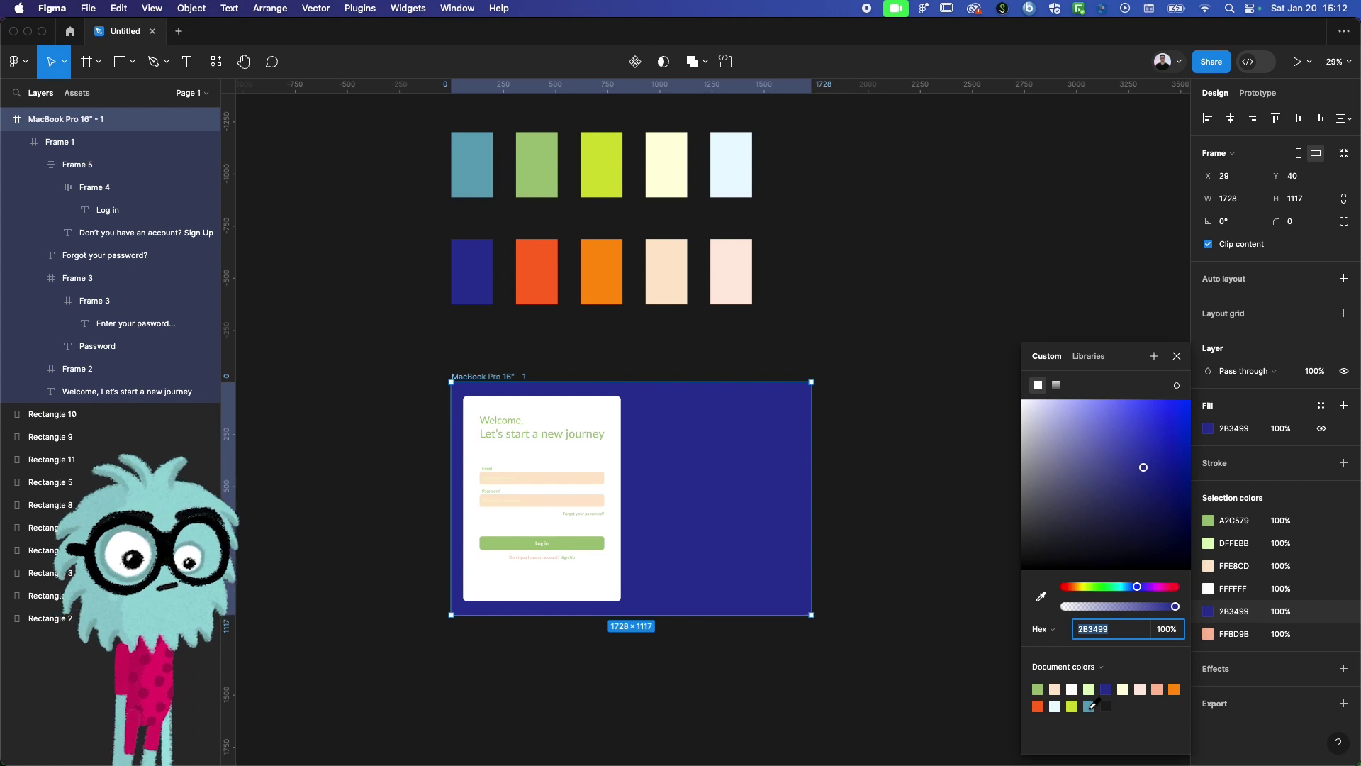
Make the frame background teal 61A3BA, salmon text pale green DFFEBB, and fields pale yellow FFFFDD
left_click(1089, 707)
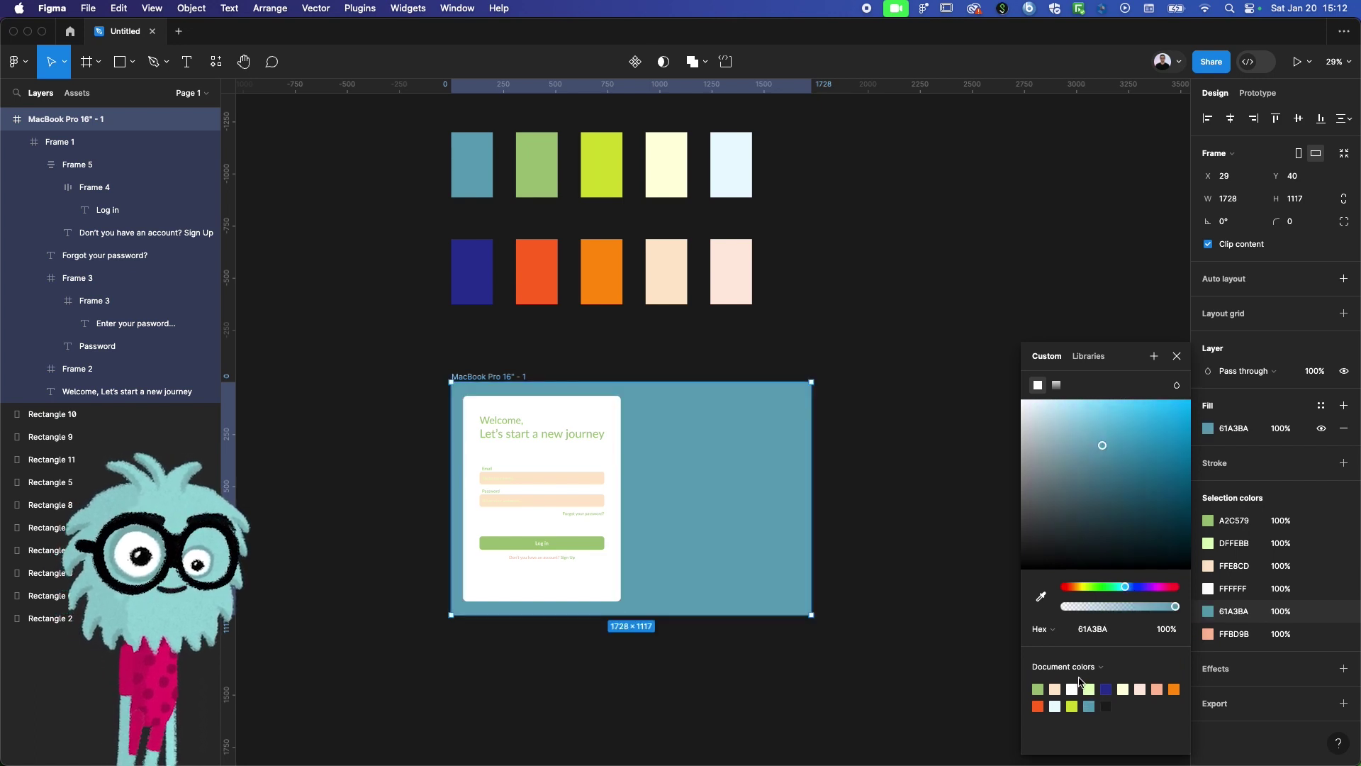
mouse_move(1234, 634)
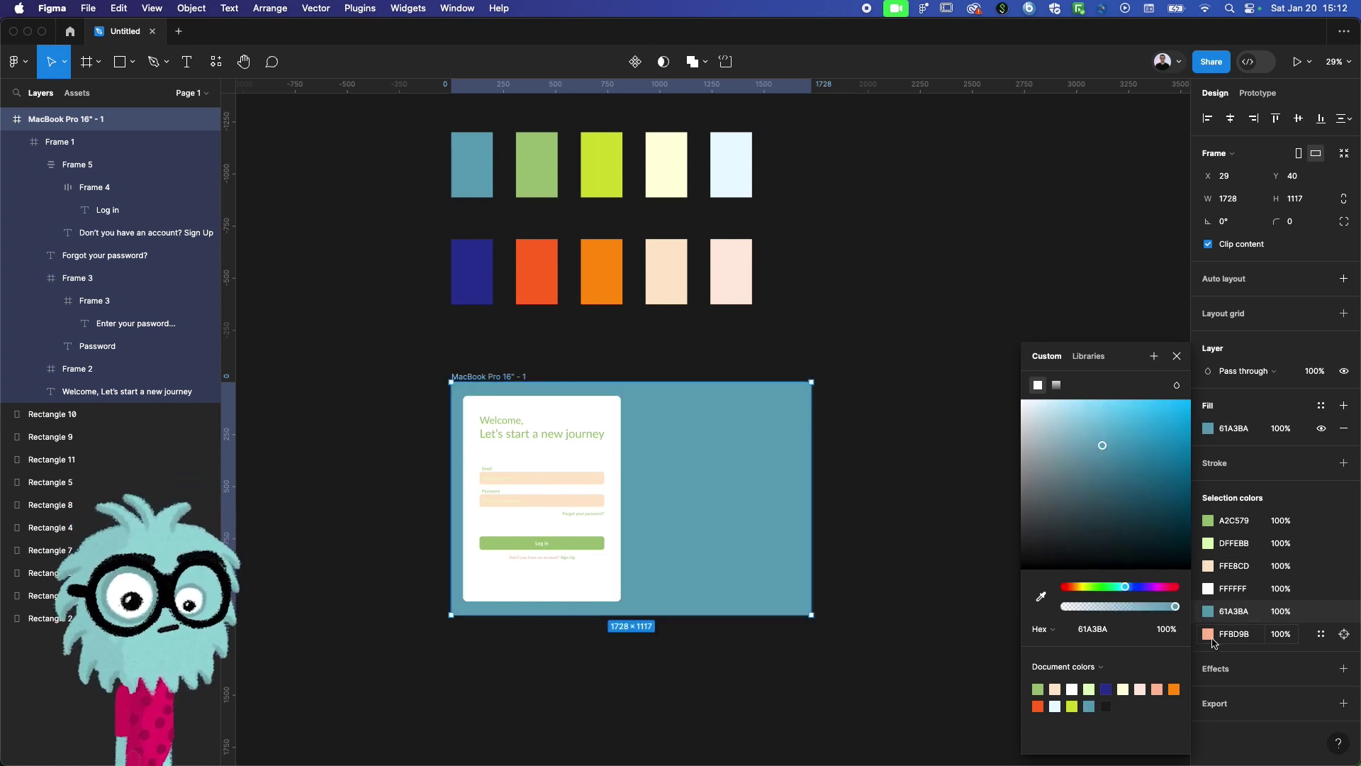
left_click(1209, 637)
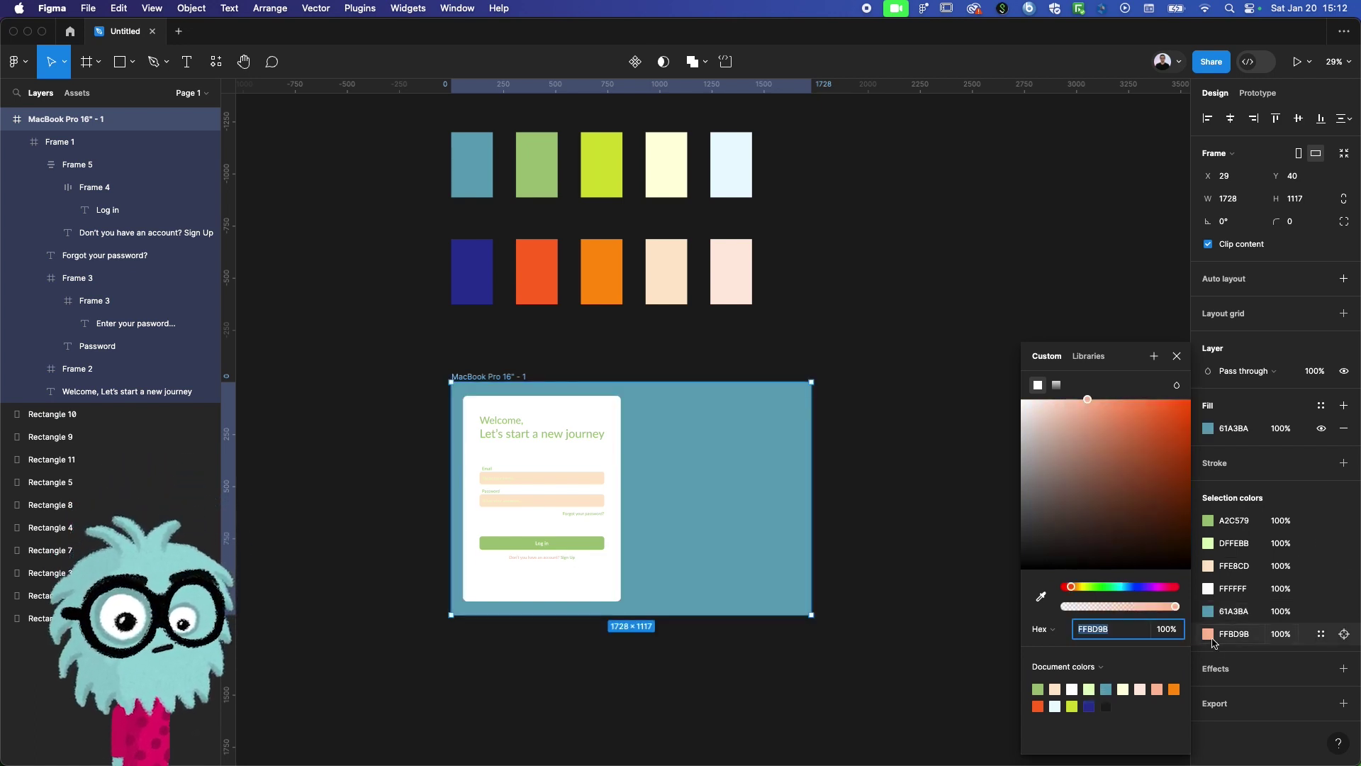
left_click(1124, 688)
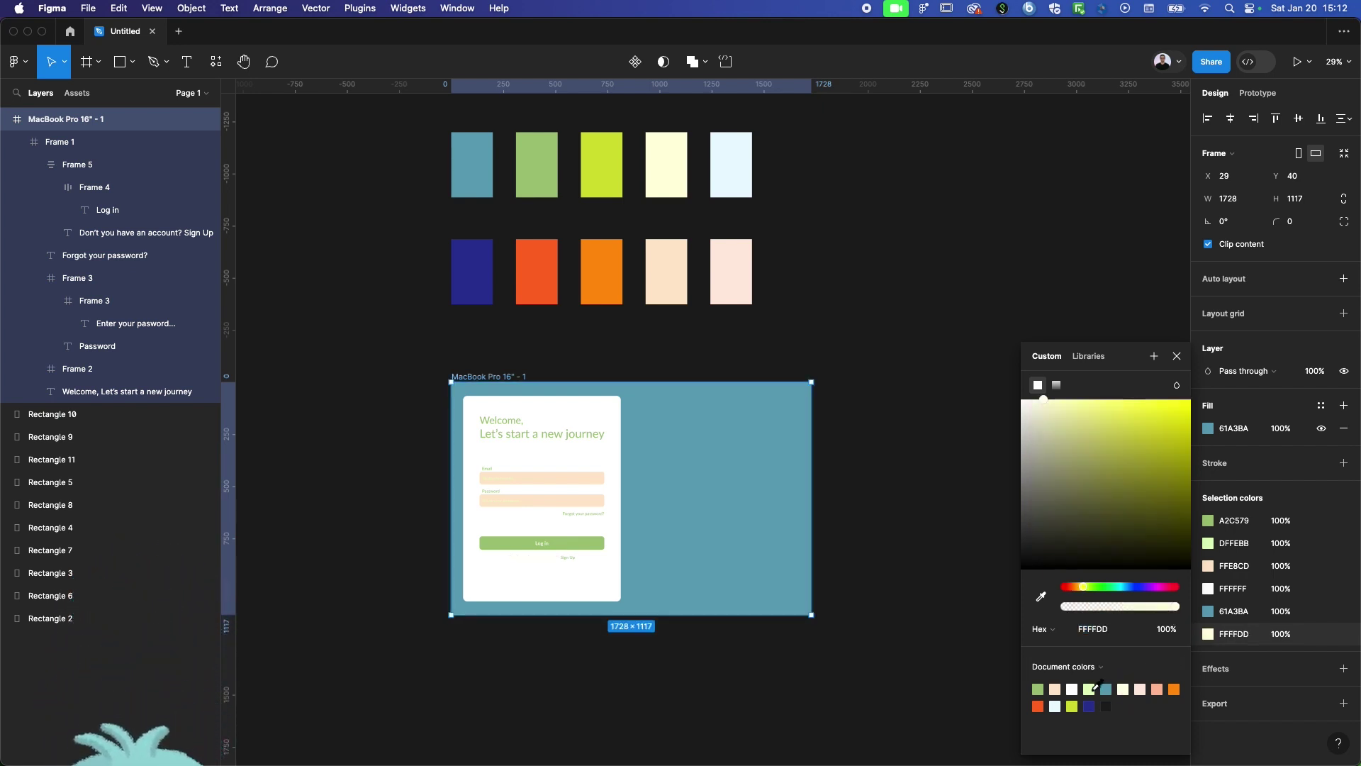
left_click(1092, 687)
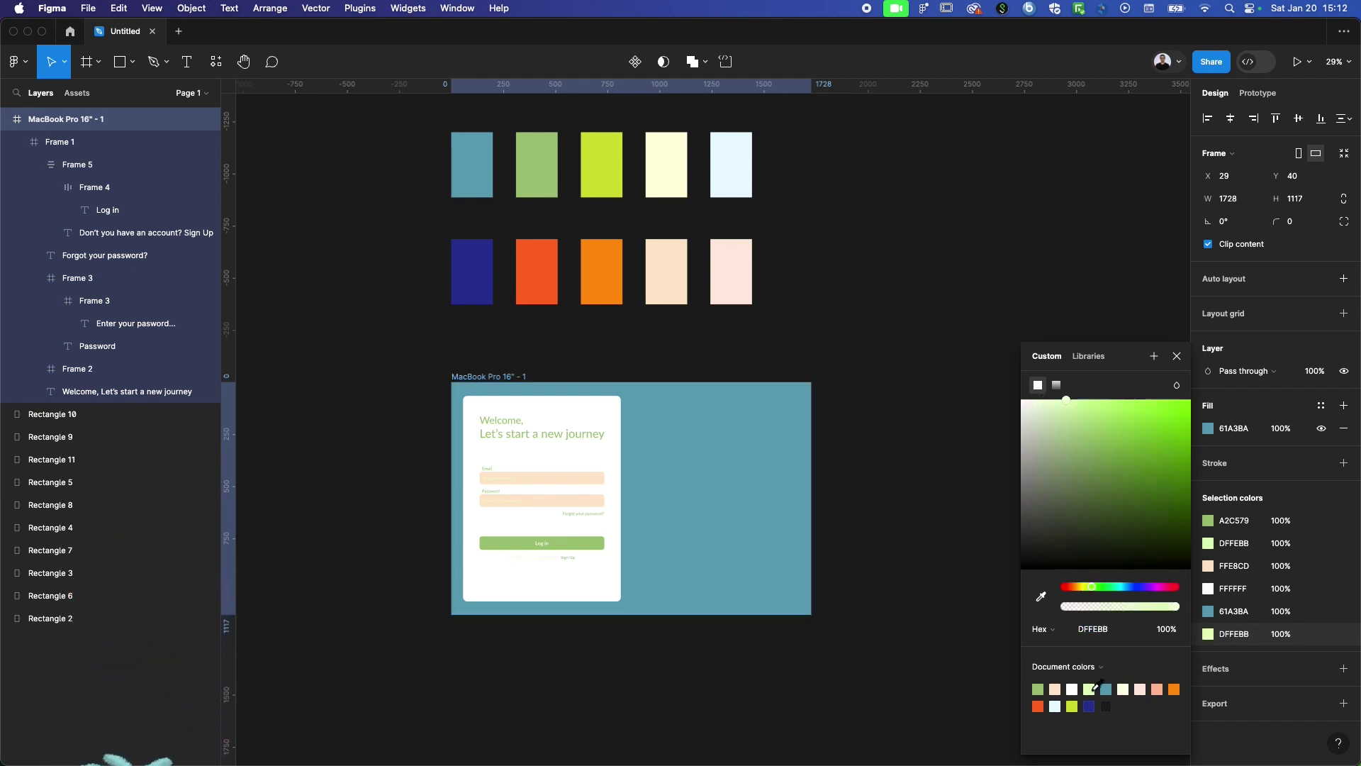
left_click(1208, 567)
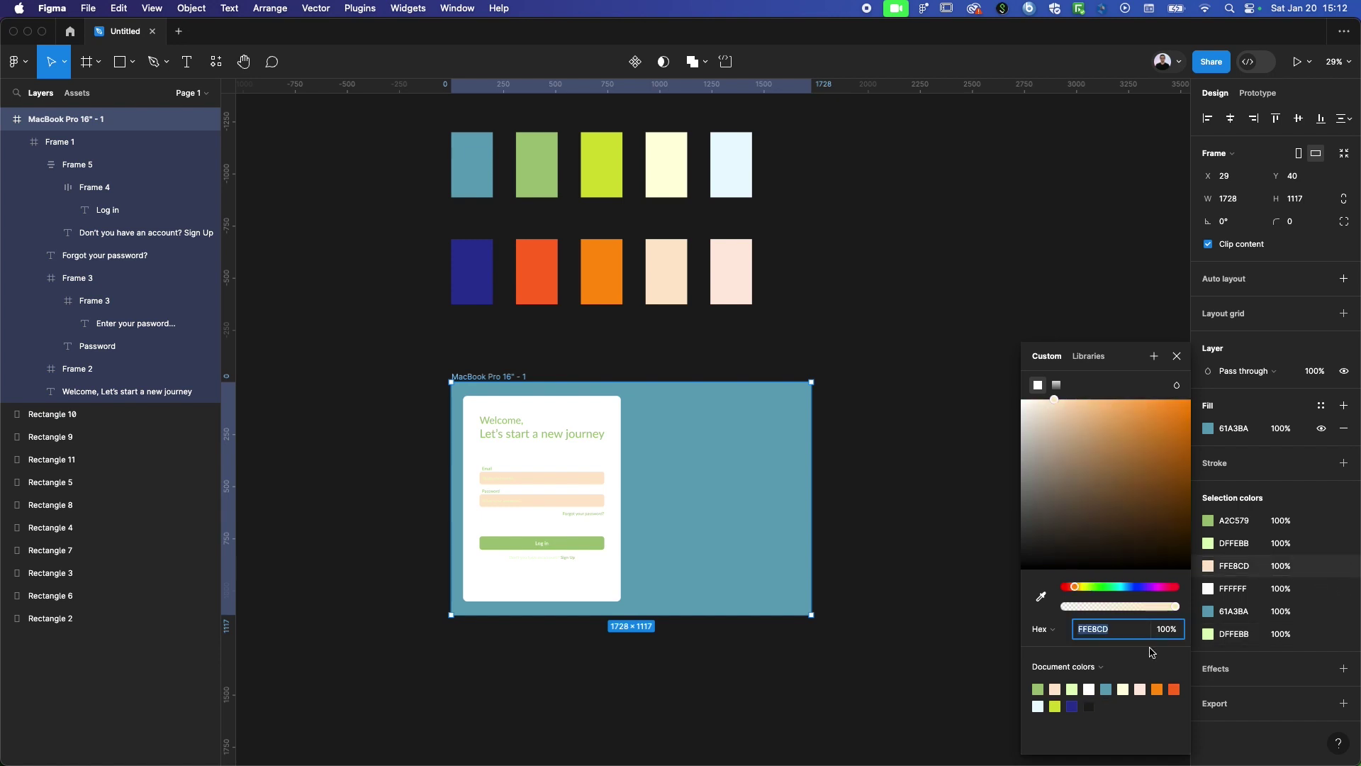
left_click(1084, 687)
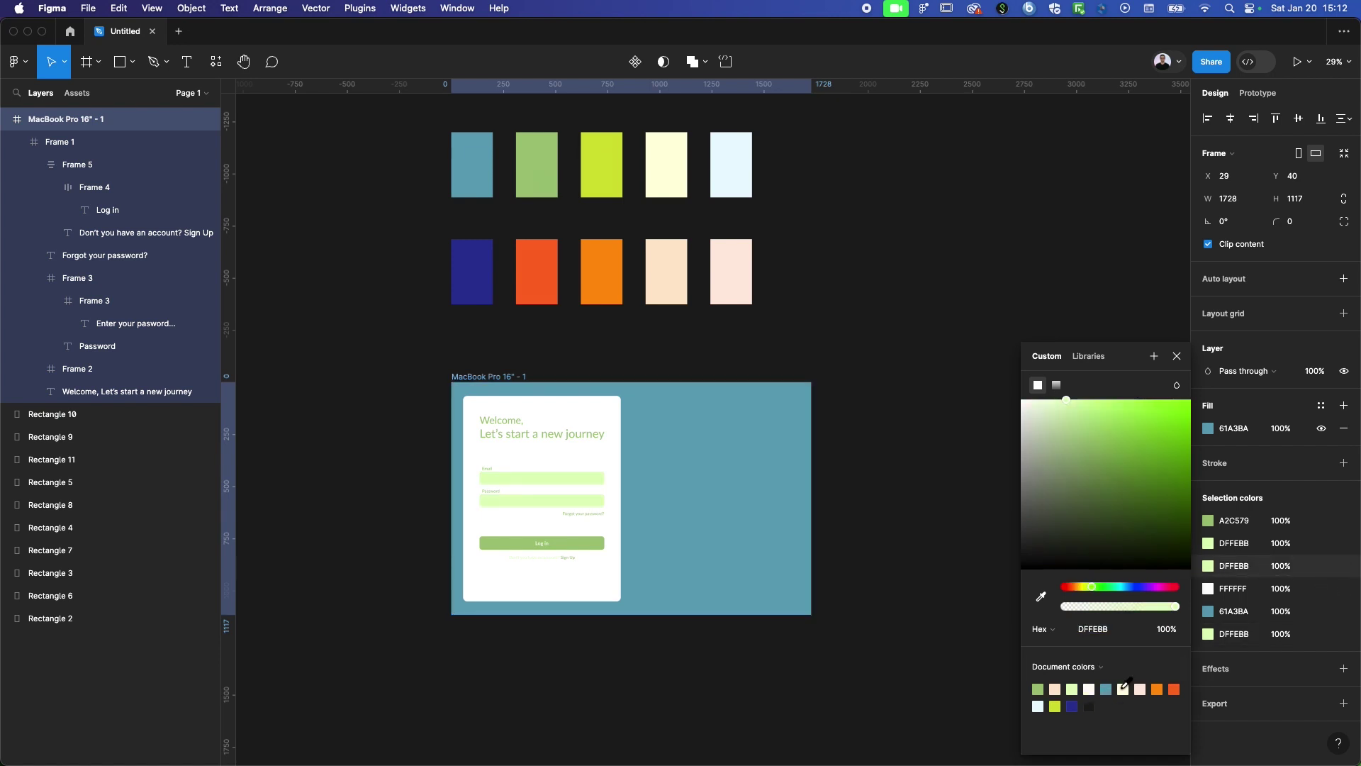
left_click(1124, 688)
left_click(320, 458)
scroll(541, 480, "up", 2)
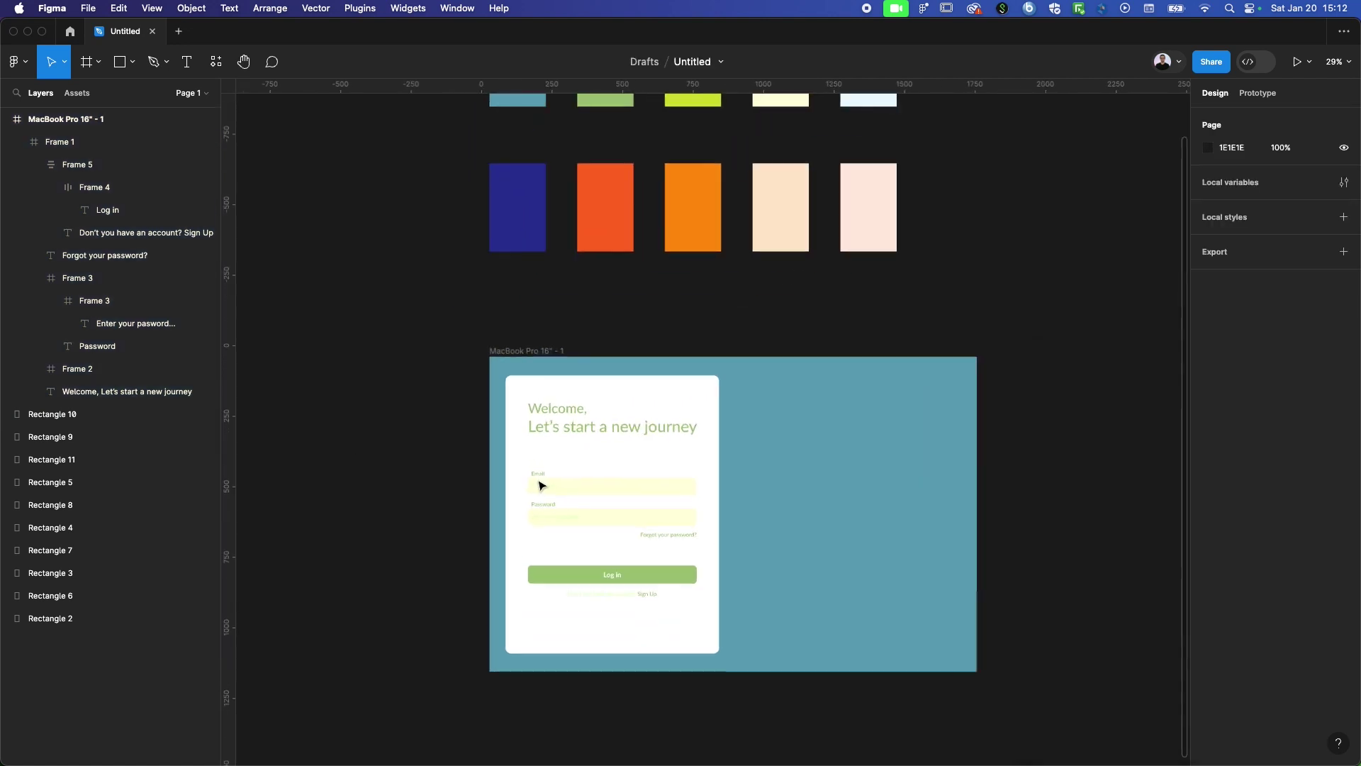
scroll(542, 482, "up", 3)
scroll(544, 486, "up", 5)
scroll(546, 489, "up", 5)
scroll(546, 489, "down", 1)
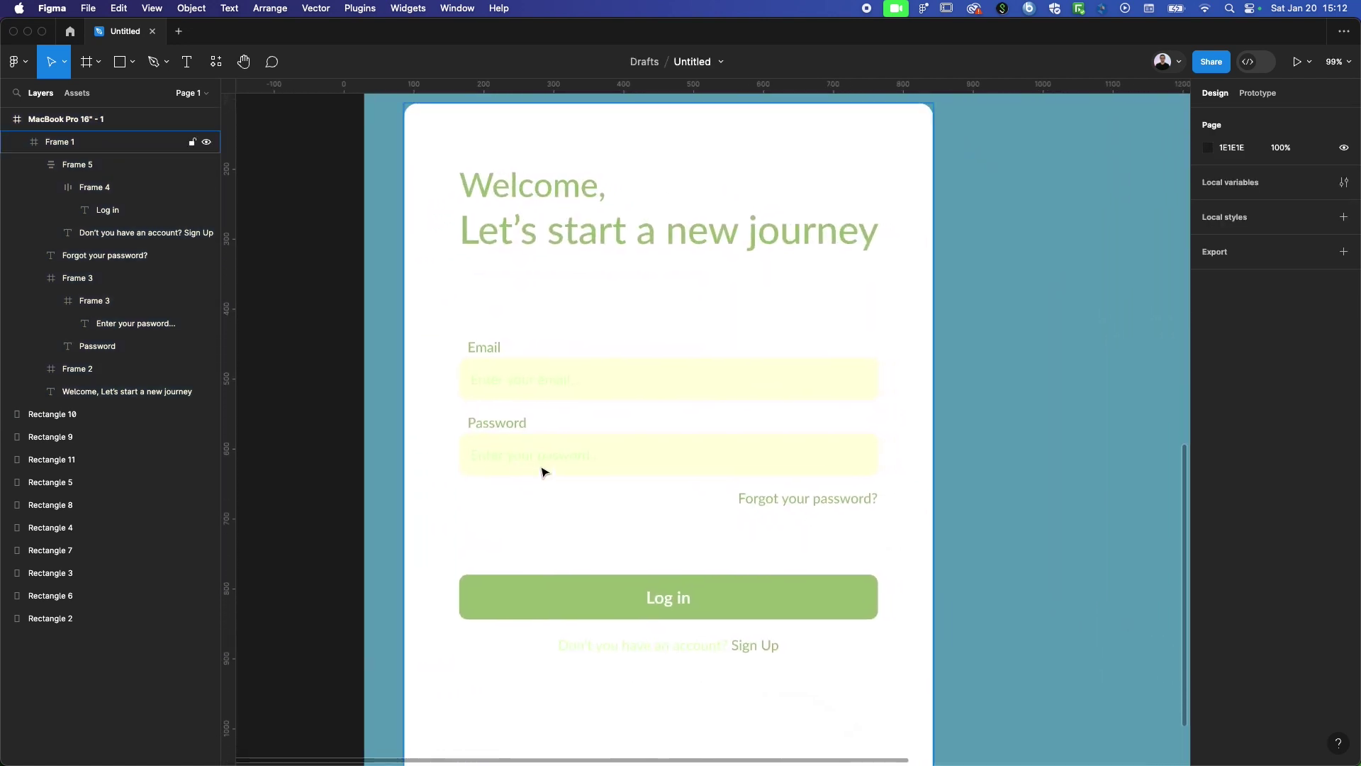
scroll(543, 472, "down", 3)
scroll(565, 448, "up", 1)
scroll(565, 448, "up", 1)
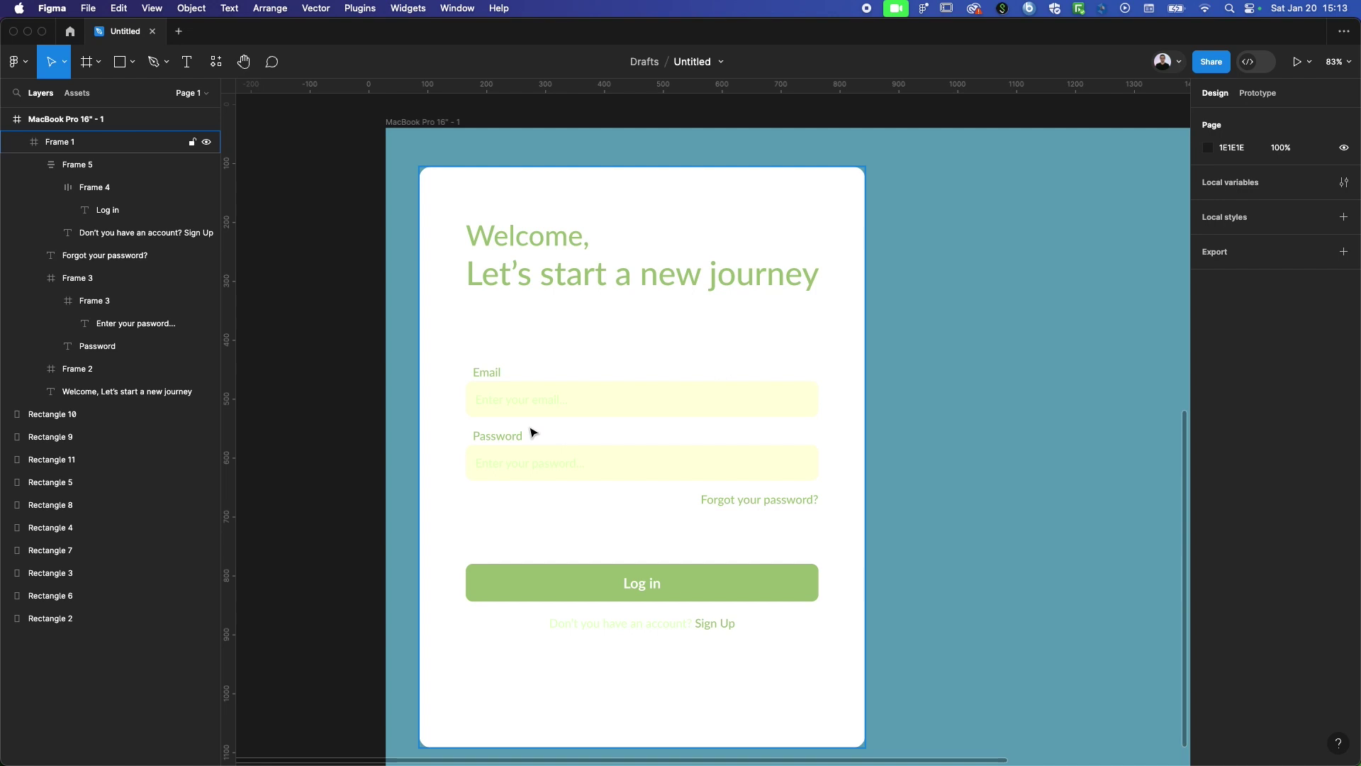
scroll(738, 521, "down", 3)
scroll(709, 319, "down", 1)
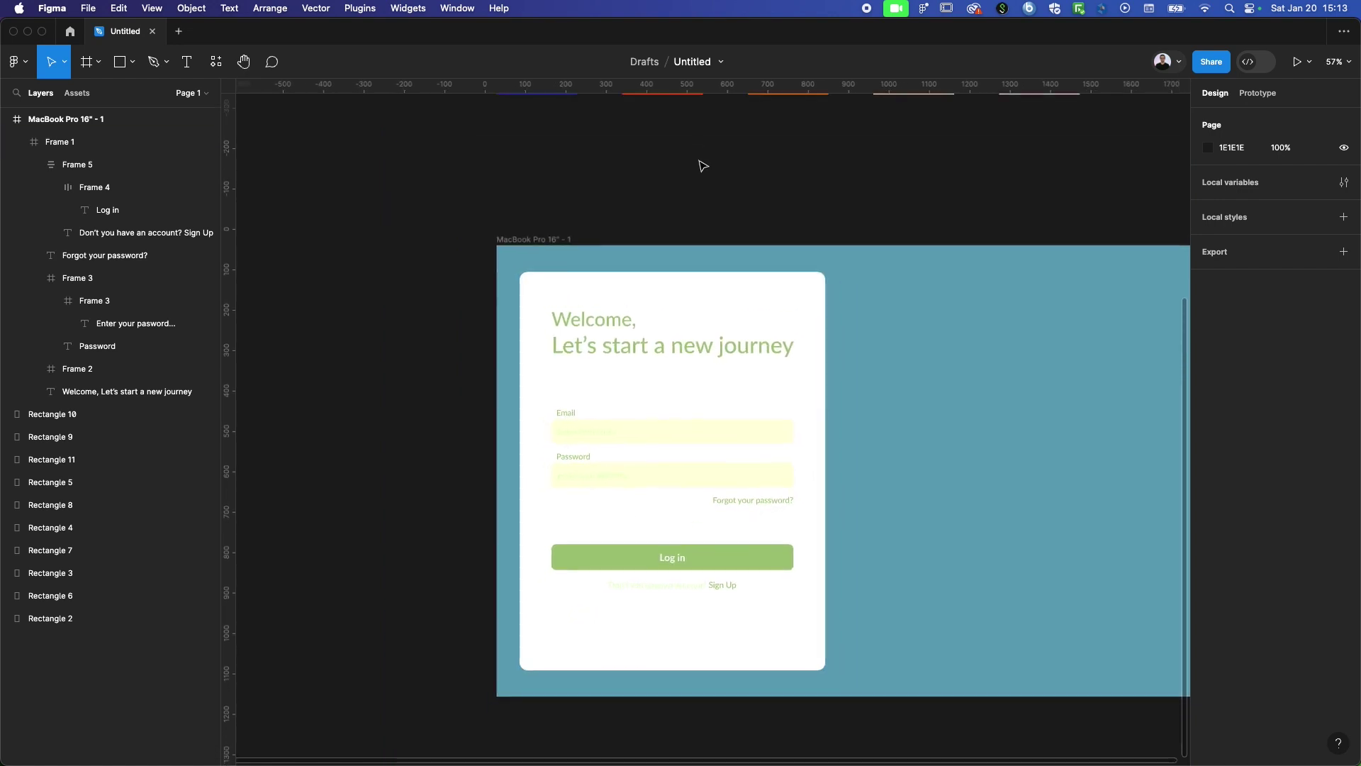
scroll(702, 170, "down", 3)
scroll(602, 354, "up", 1)
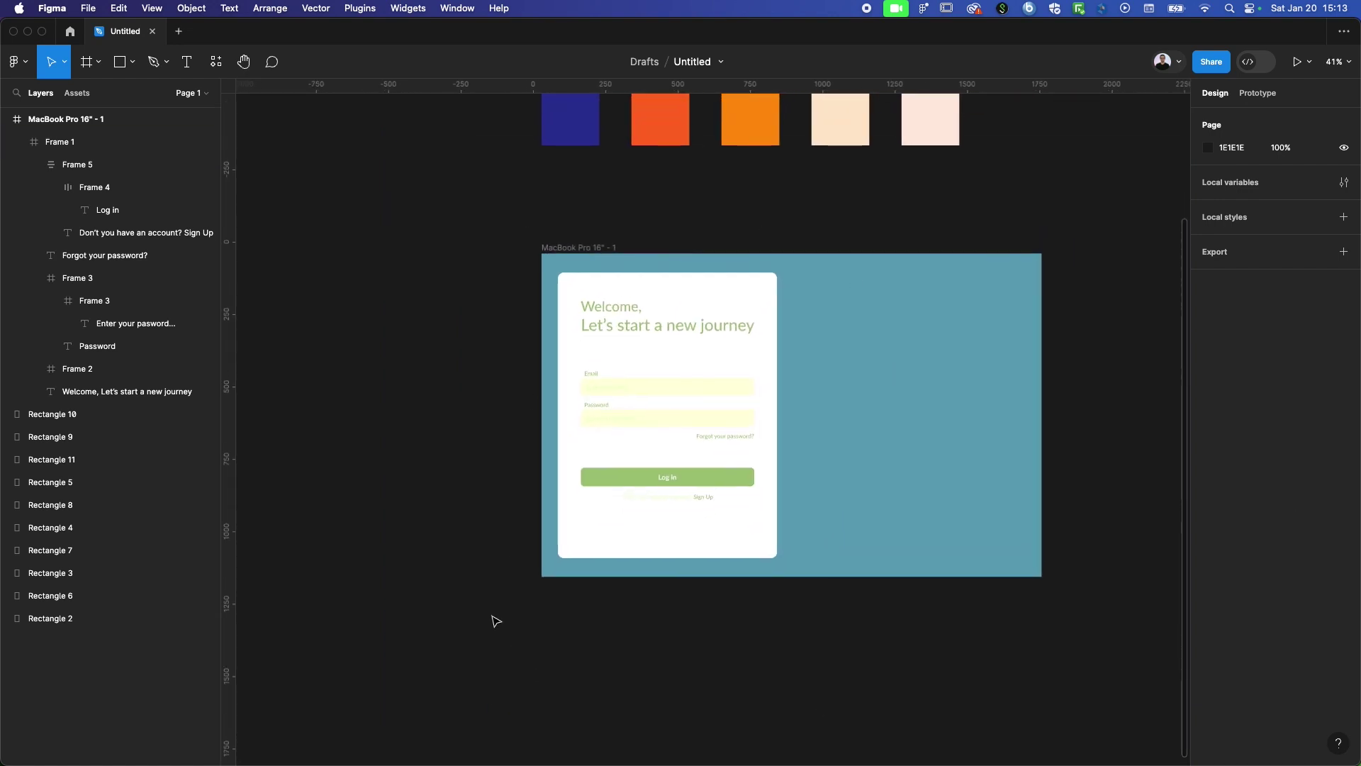